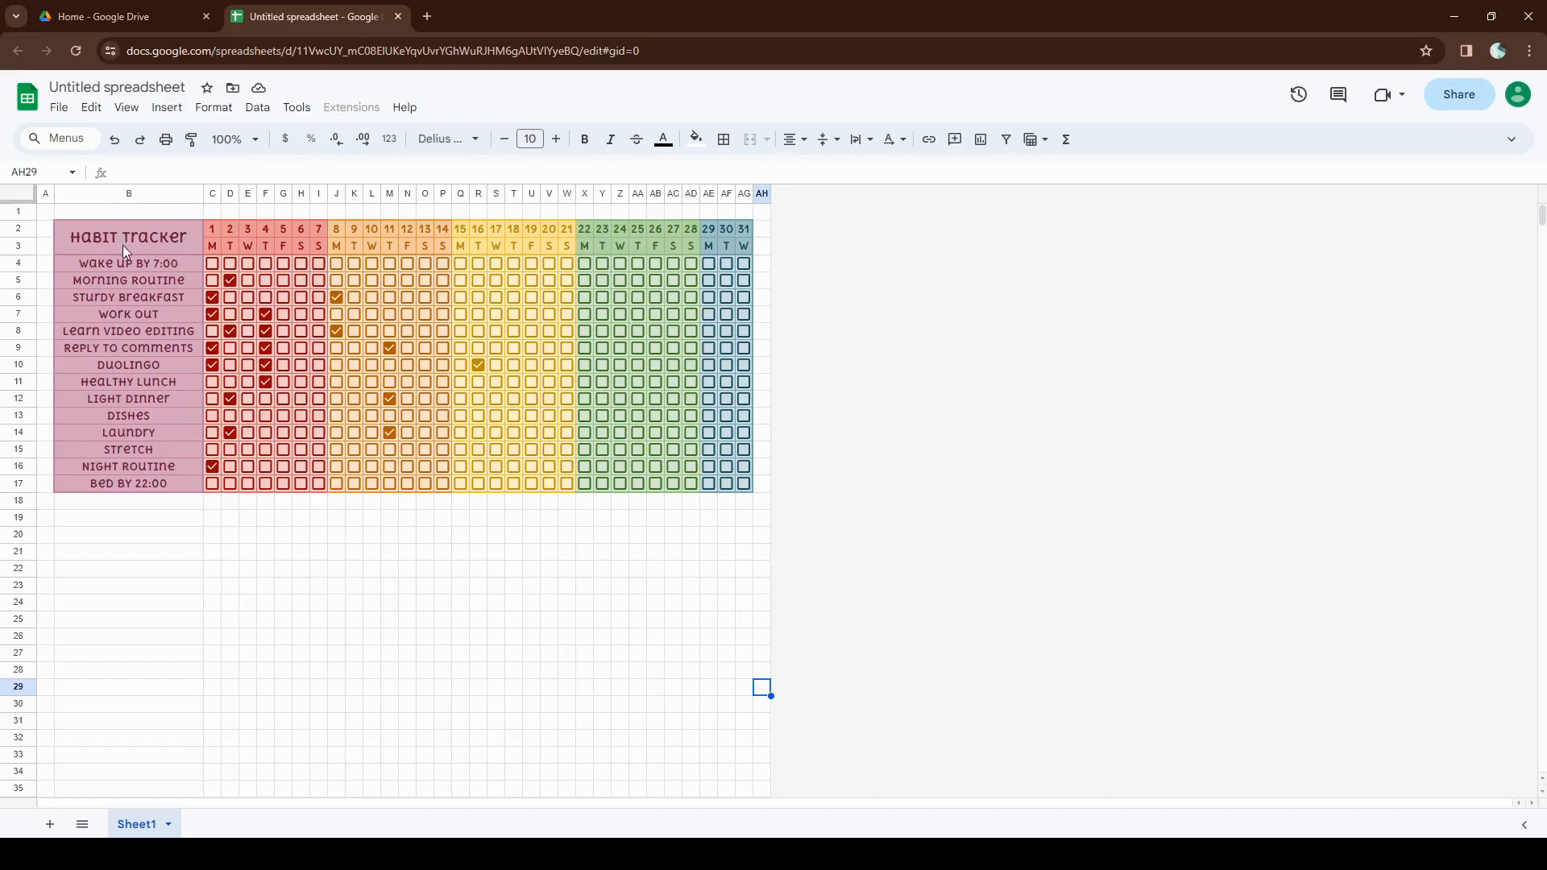
pyautogui.moveTo(208, 230); pyautogui.dragTo(744, 232)
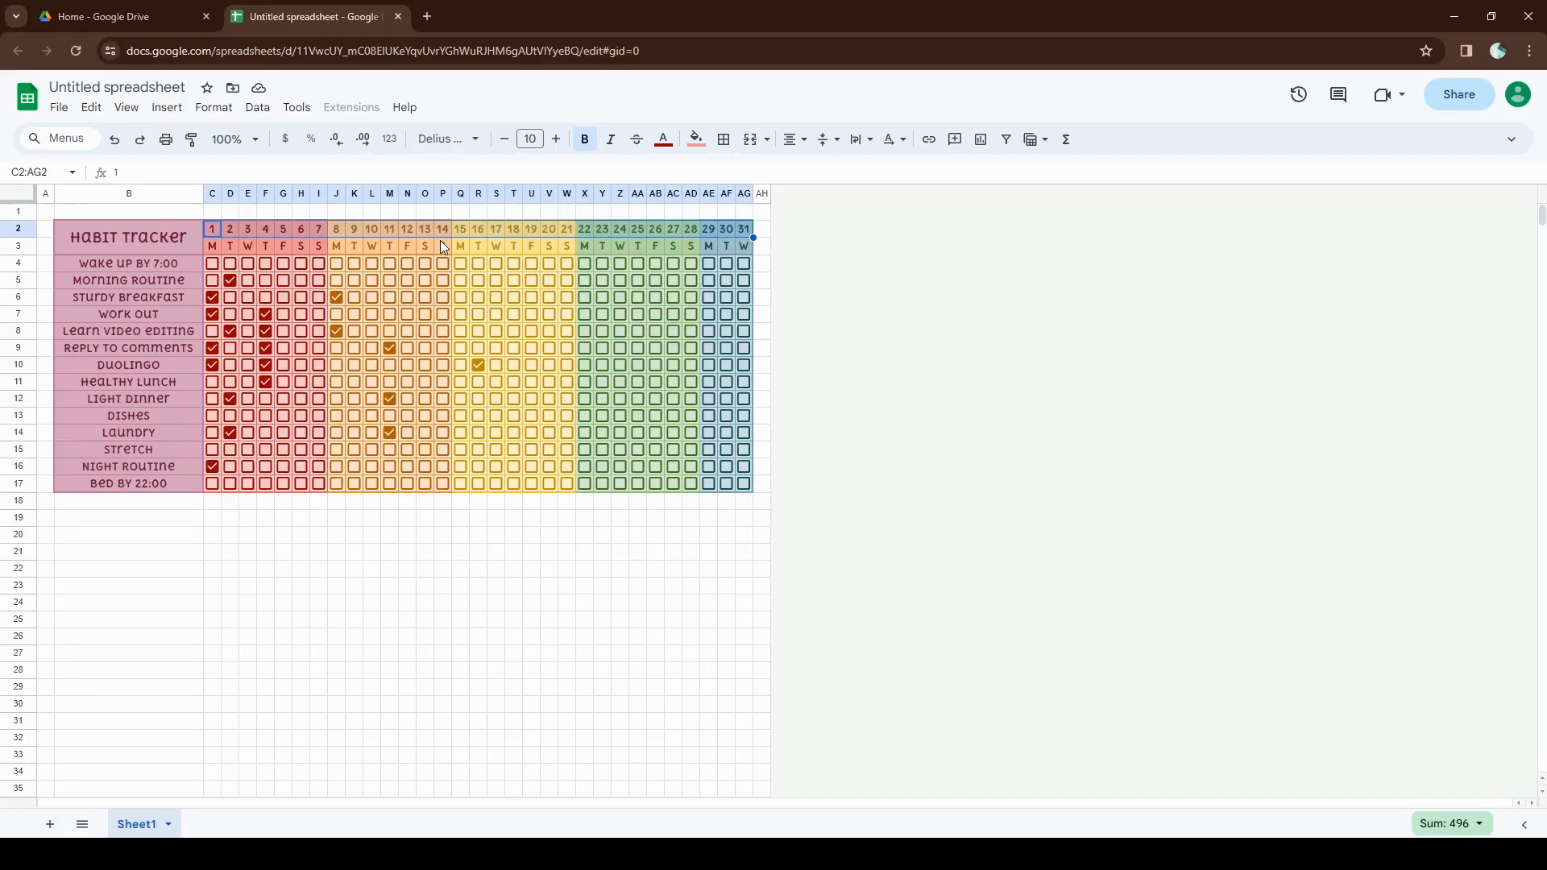
pyautogui.moveTo(212, 264); pyautogui.dragTo(751, 488)
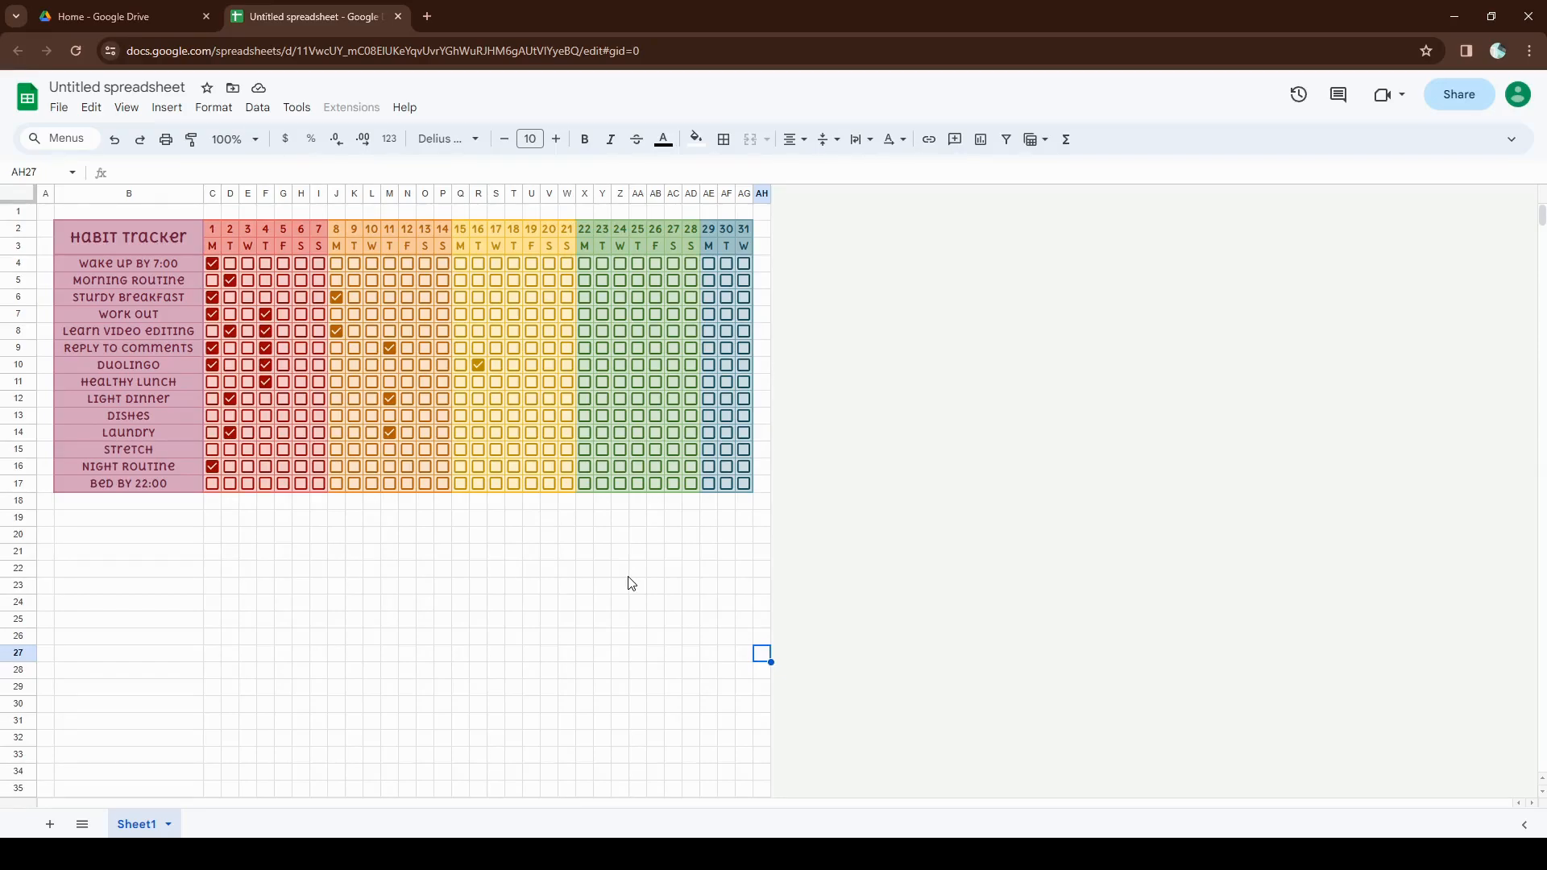
pyautogui.press('Left')
pyautogui.press('Left')
pyautogui.press('Left')
pyautogui.press('Up')
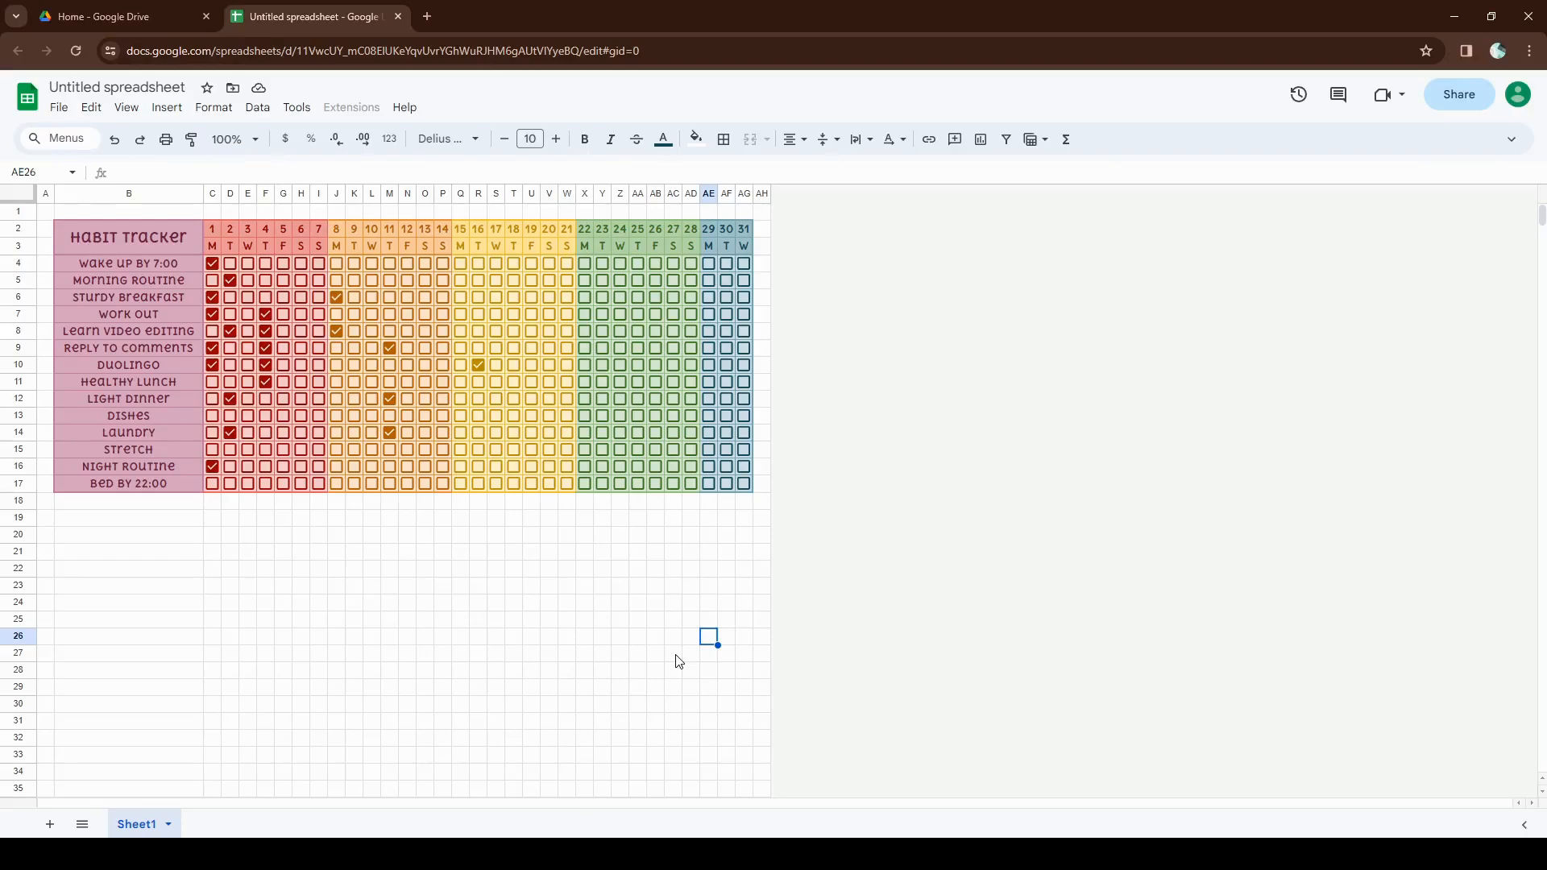
# - Enter the sample formula =1+1 in cell C19 below the day 1 column
pyautogui.click(213, 520)
pyautogui.write('=')
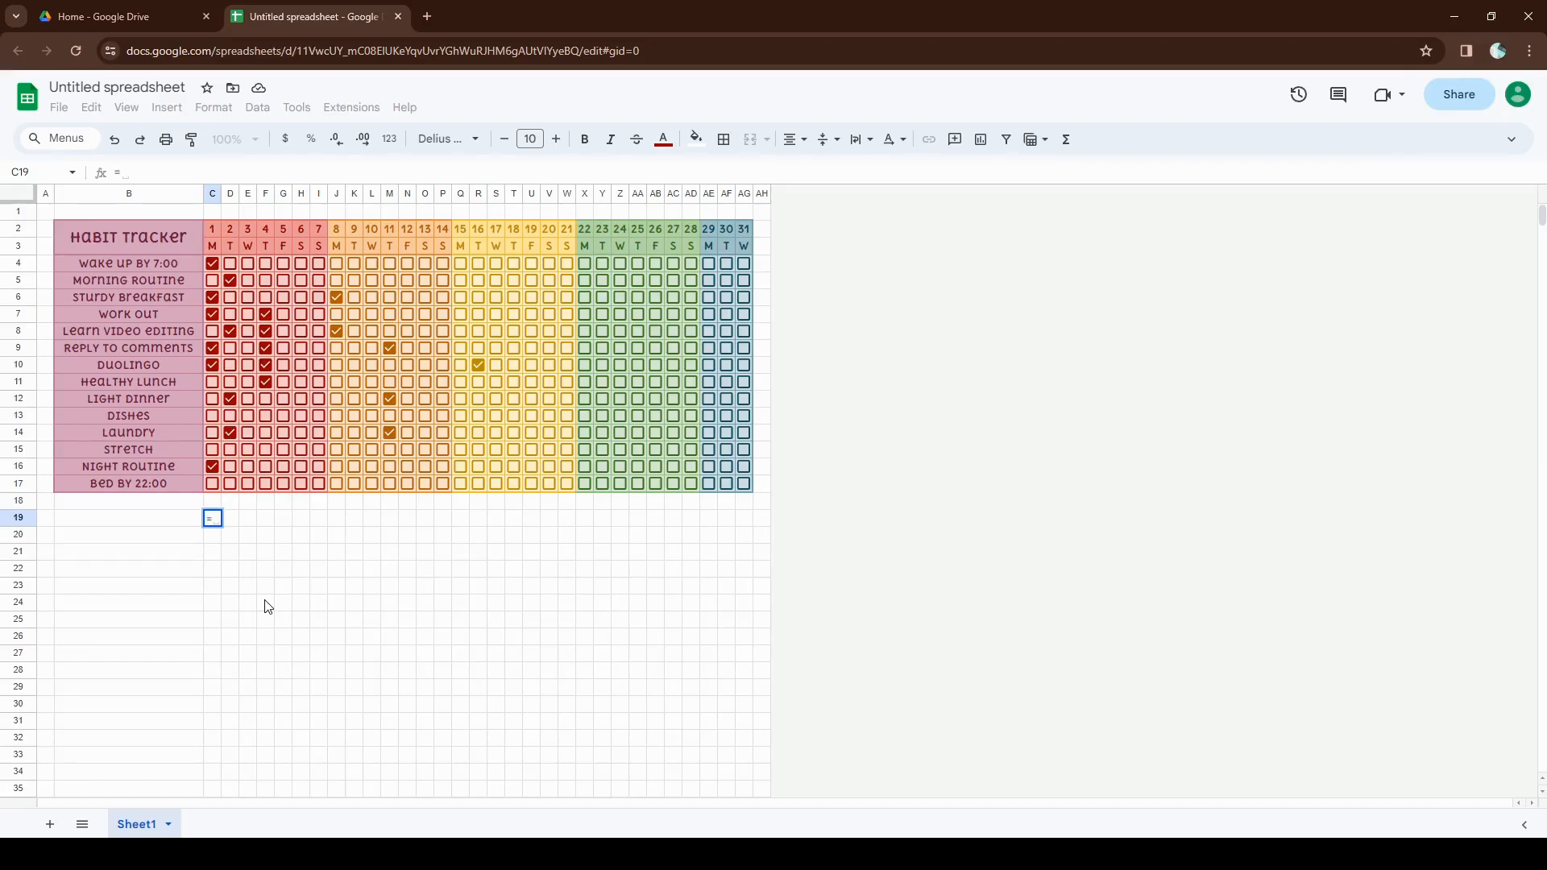
pyautogui.write('1+1')
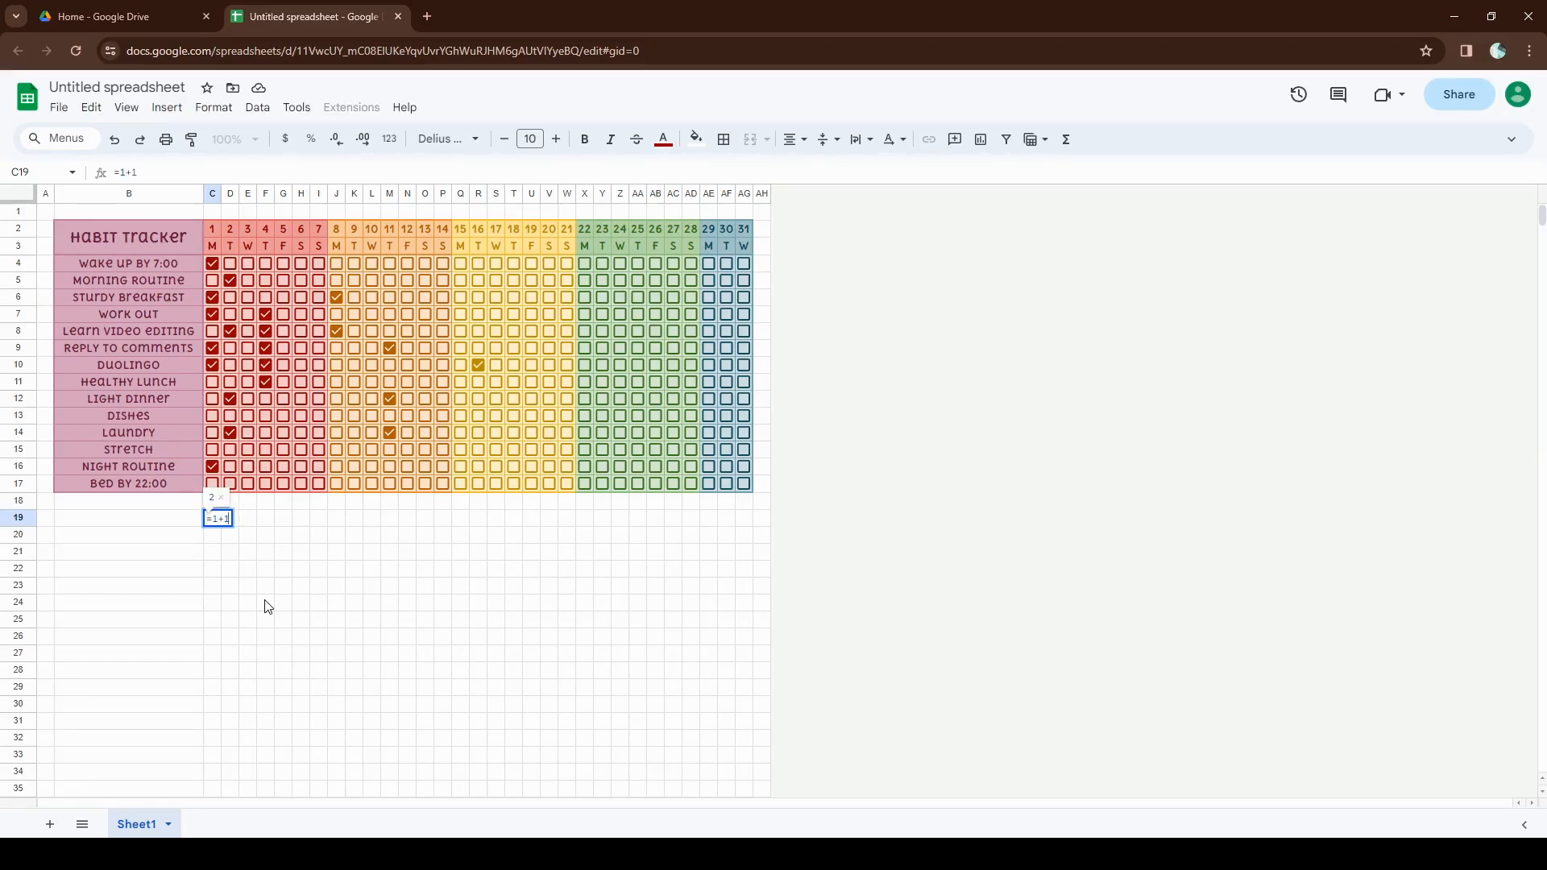
pyautogui.press('Return')
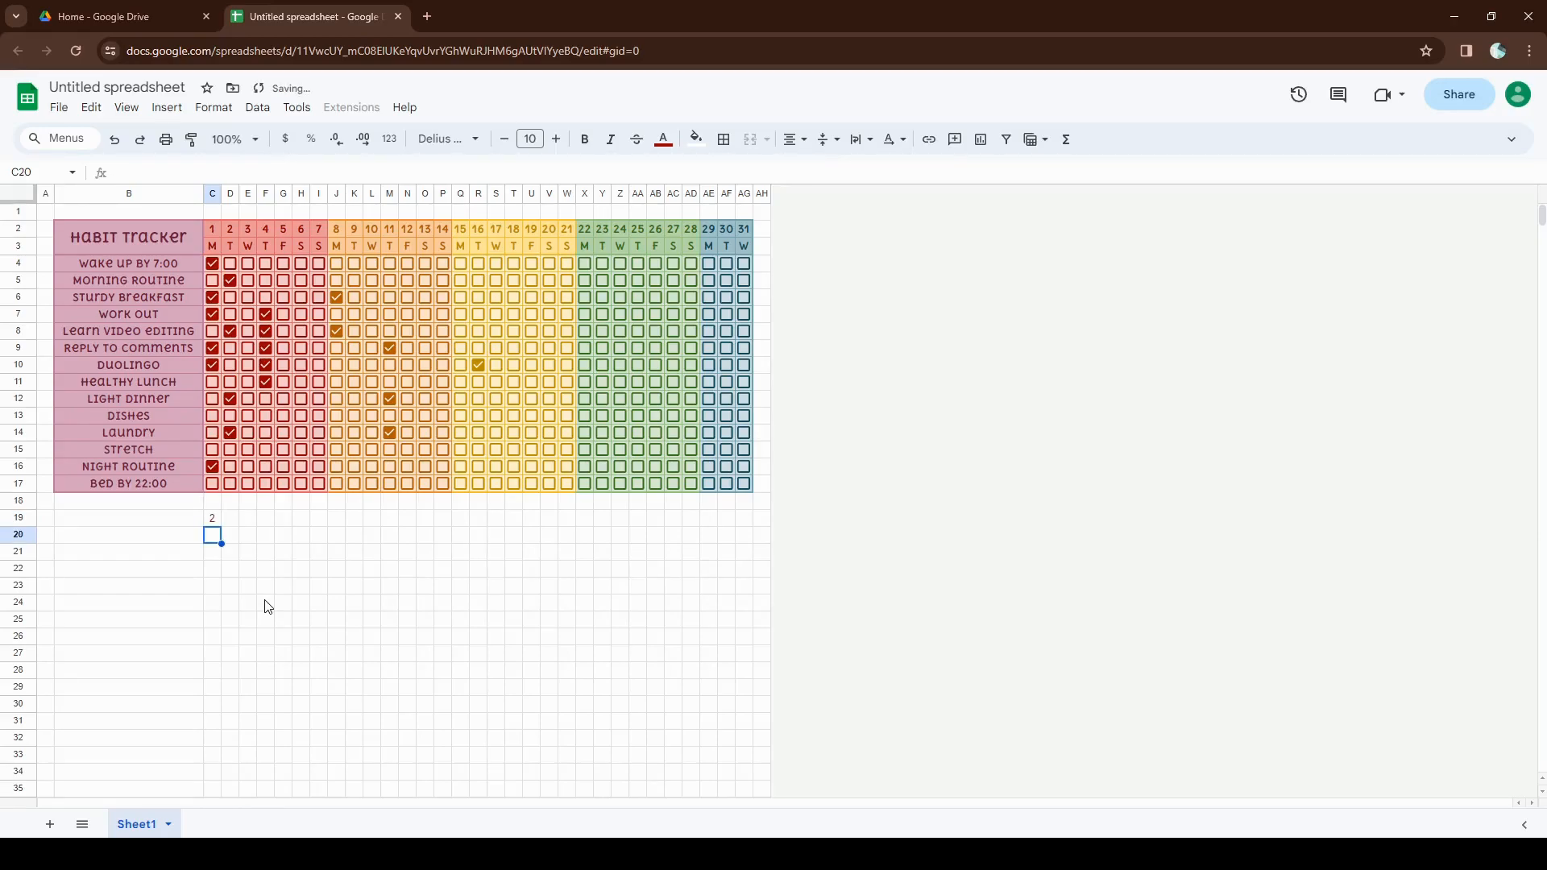
# - Replace the content of C19 with =COUNTIF(C4:C17,TRUE) to count the ticked checkboxes for day 1
pyautogui.press('Up')
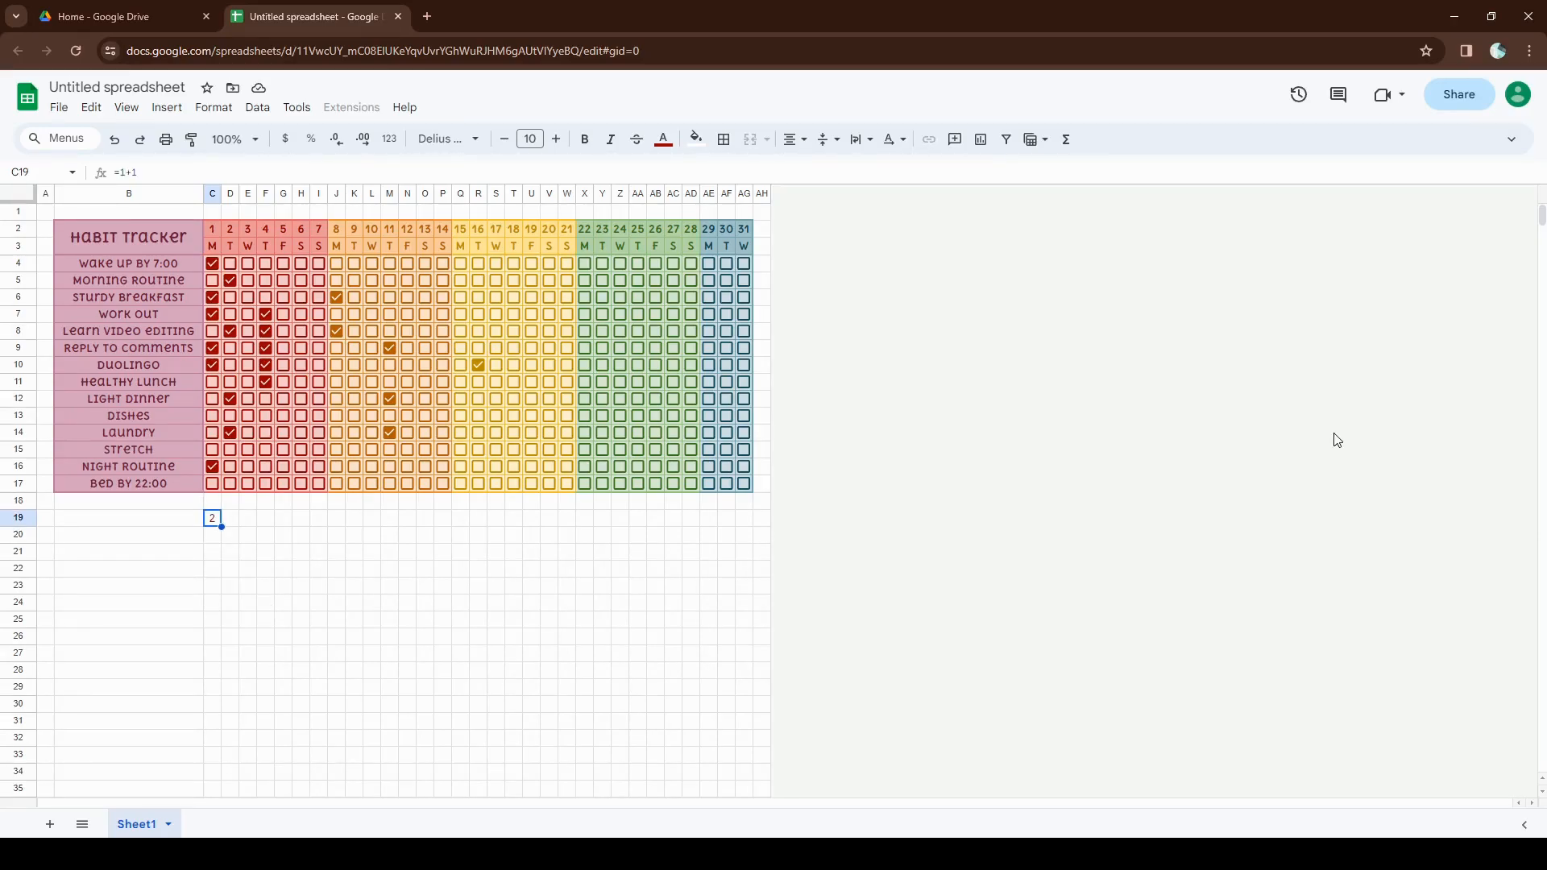
pyautogui.write('=cou')
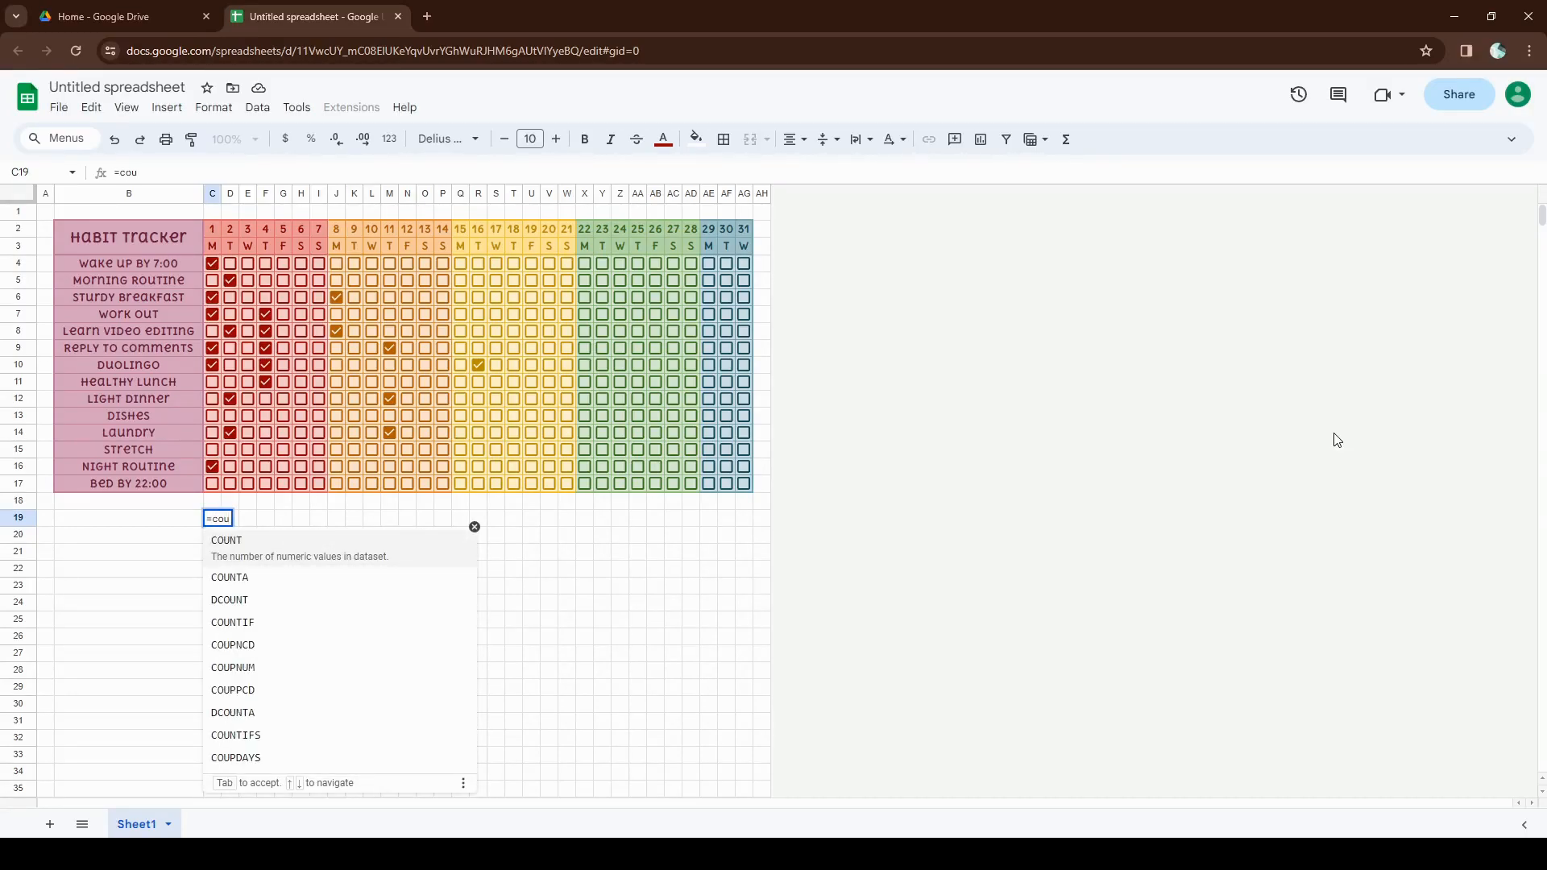
pyautogui.press('Down')
pyautogui.press('Down')
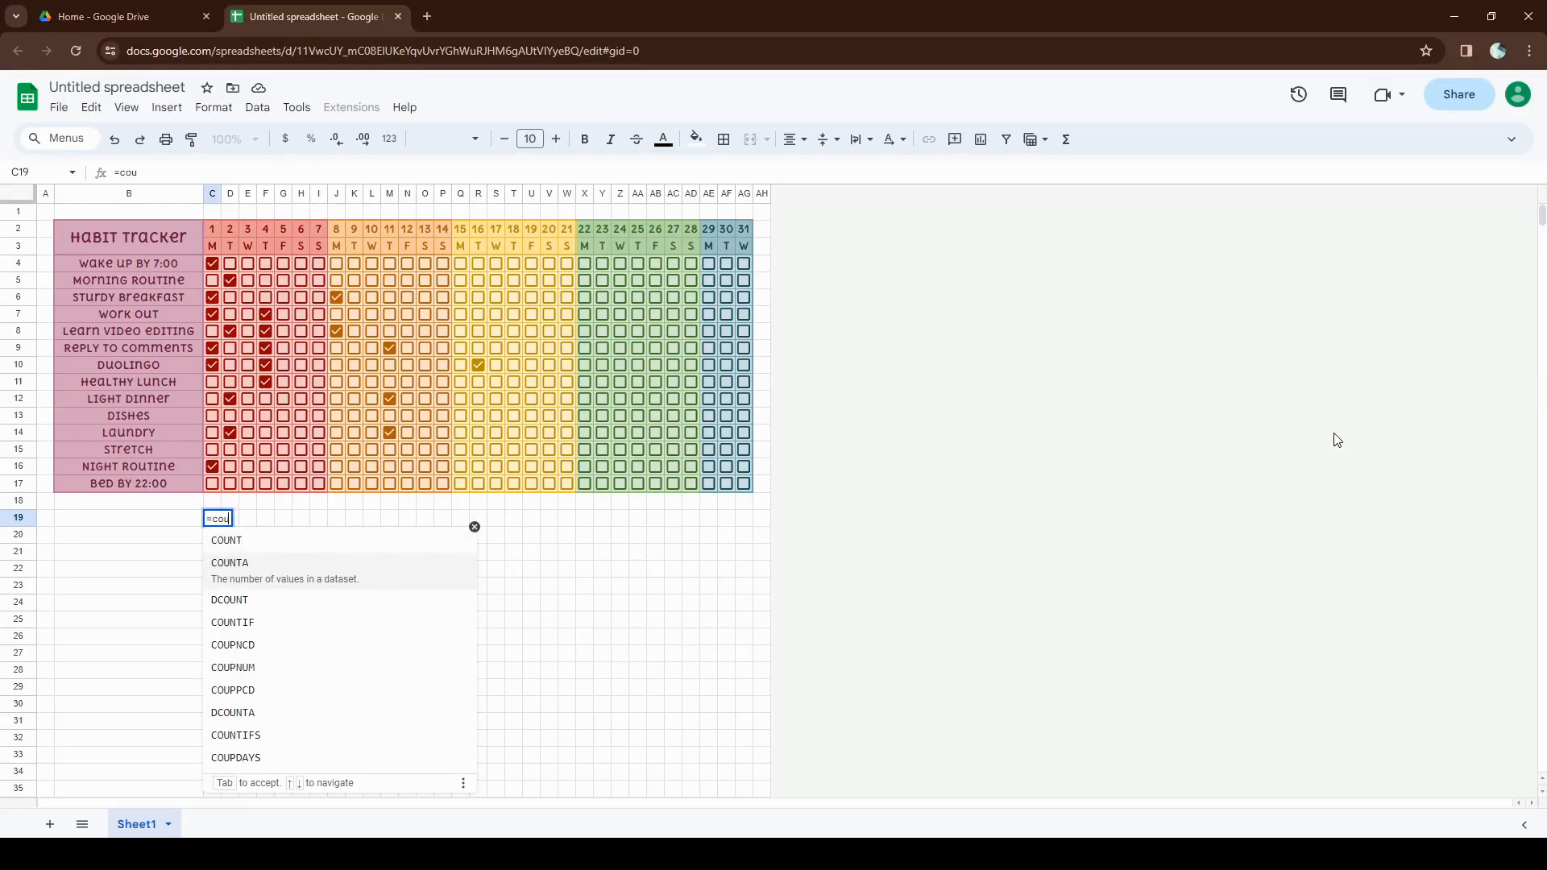
pyautogui.press('Down')
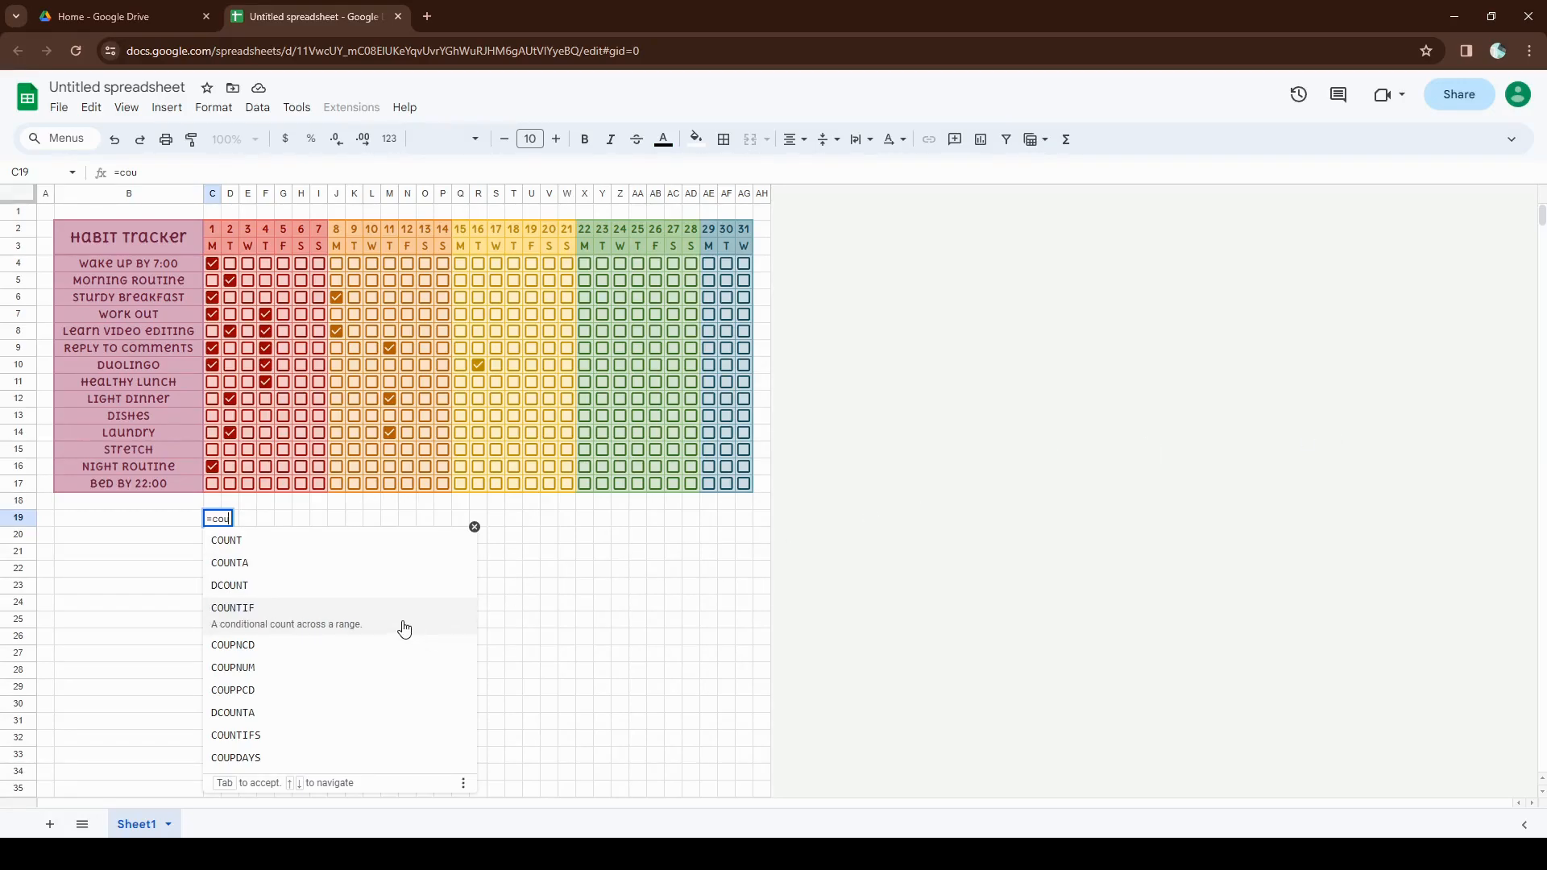
pyautogui.press('Down')
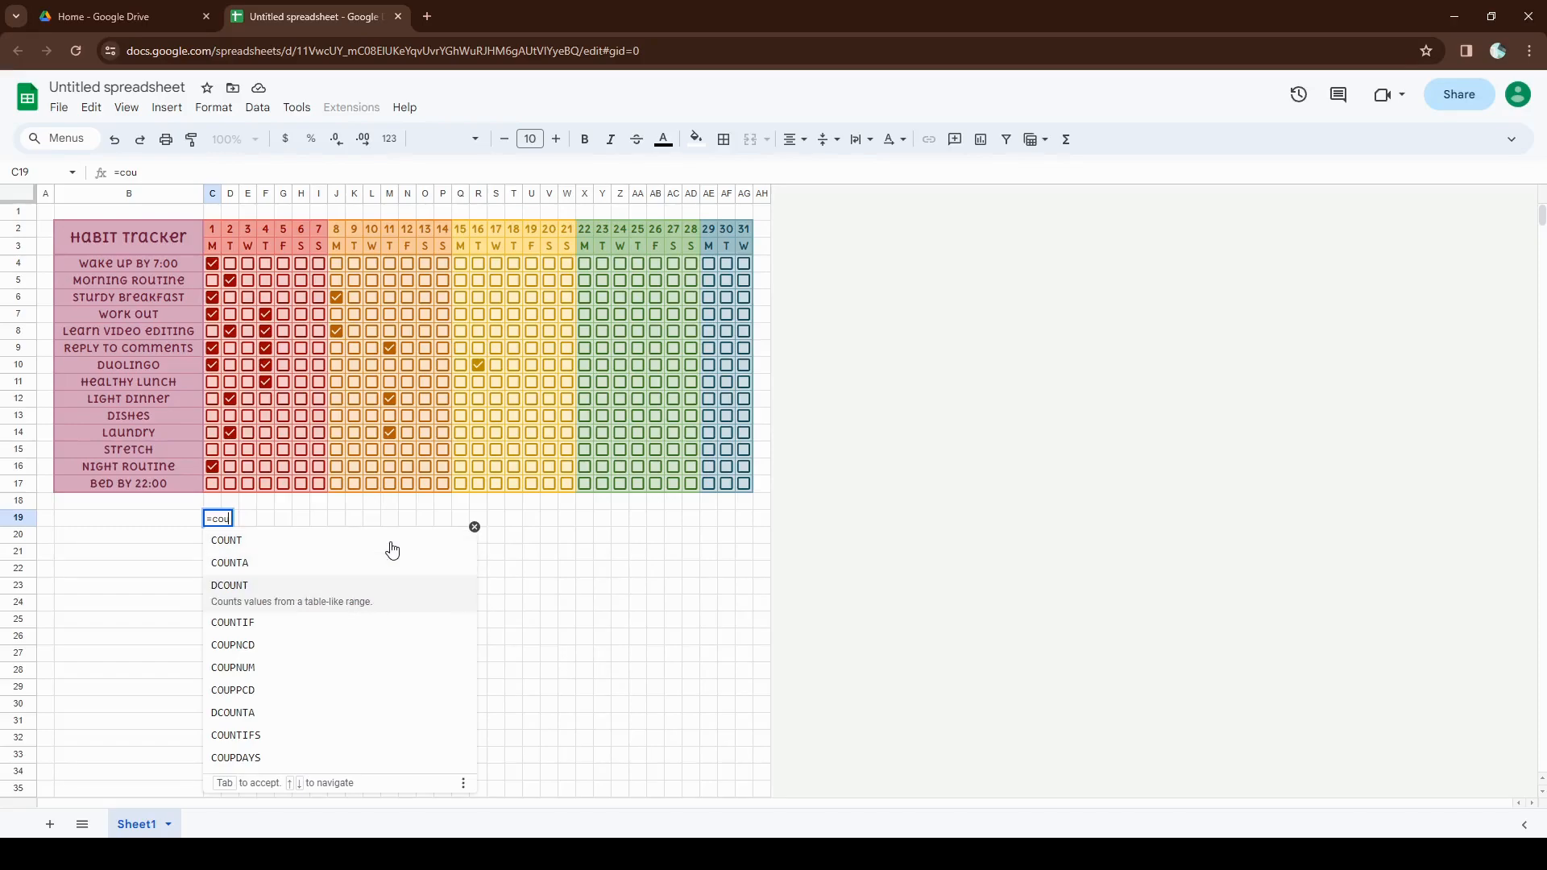
pyautogui.press('Down')
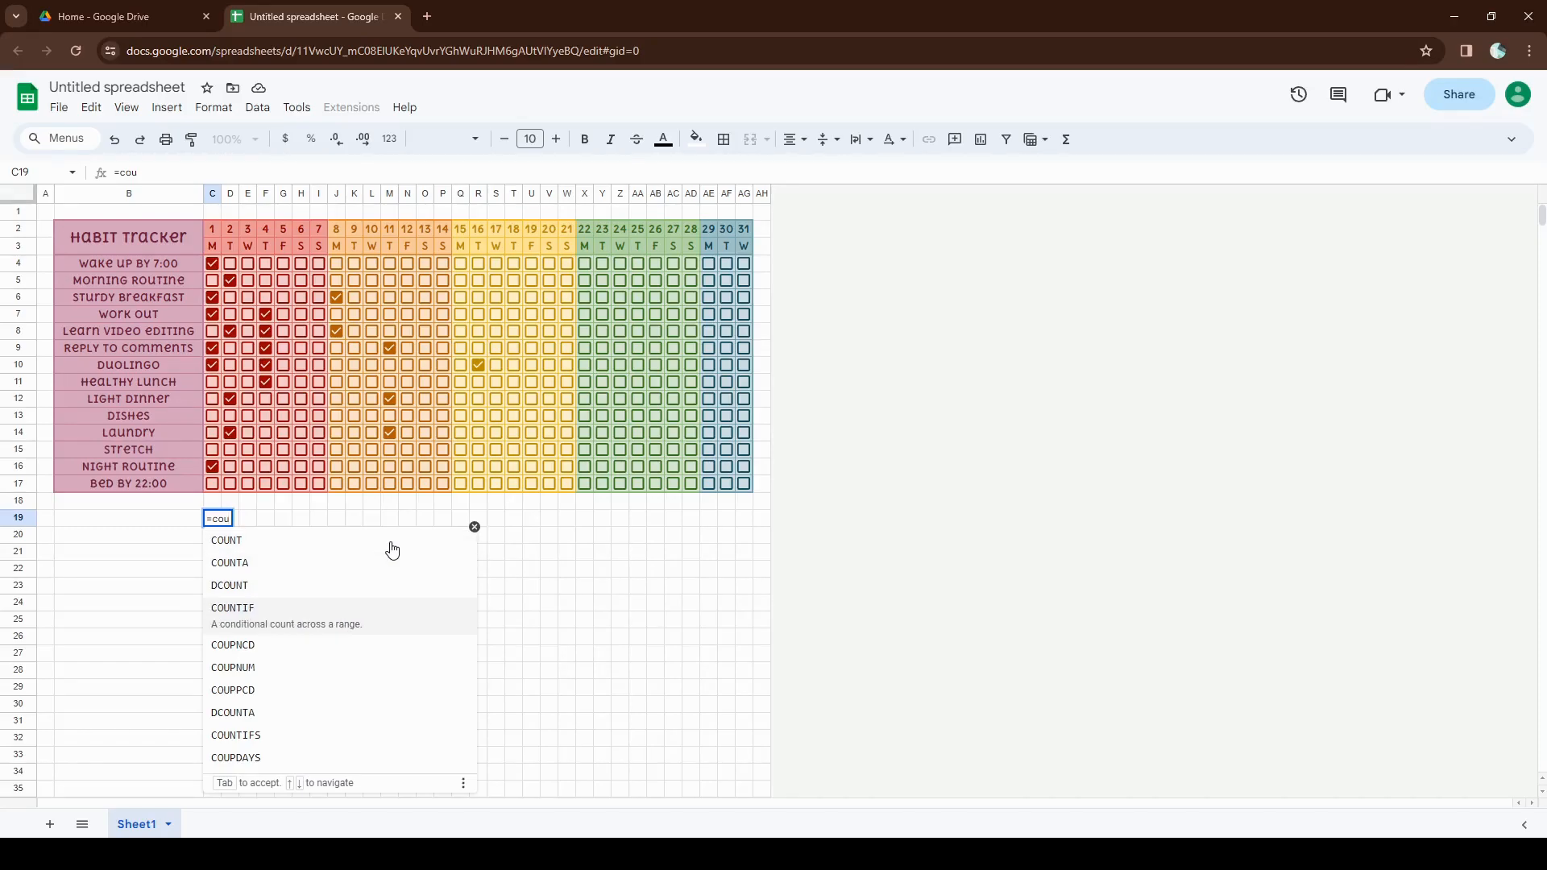
pyautogui.press('Tab')
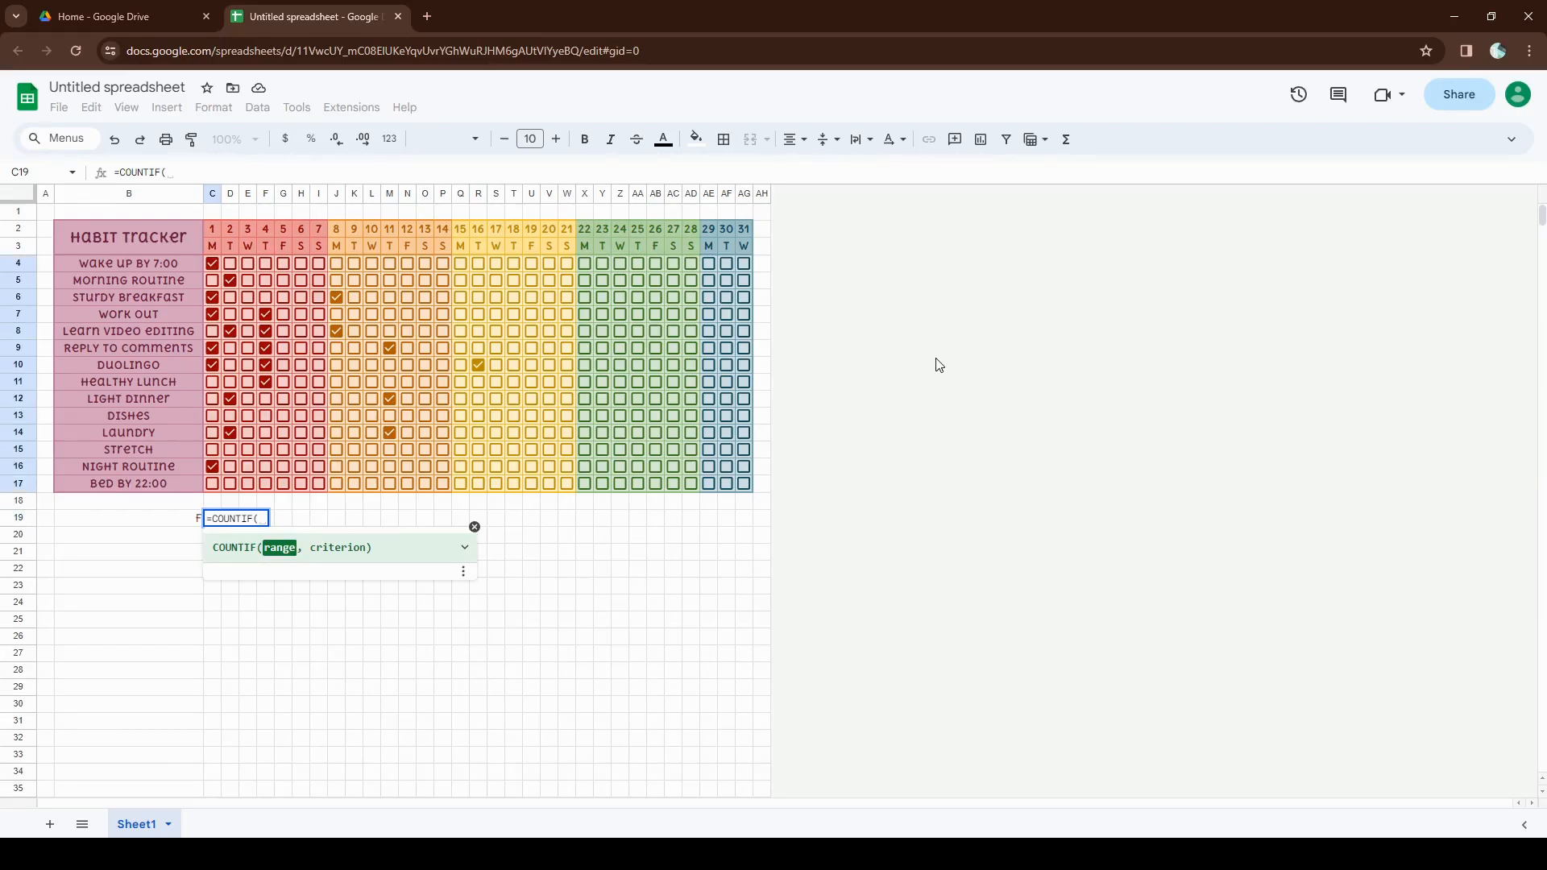
pyautogui.click(211, 266)
pyautogui.moveTo(209, 264); pyautogui.dragTo(210, 480)
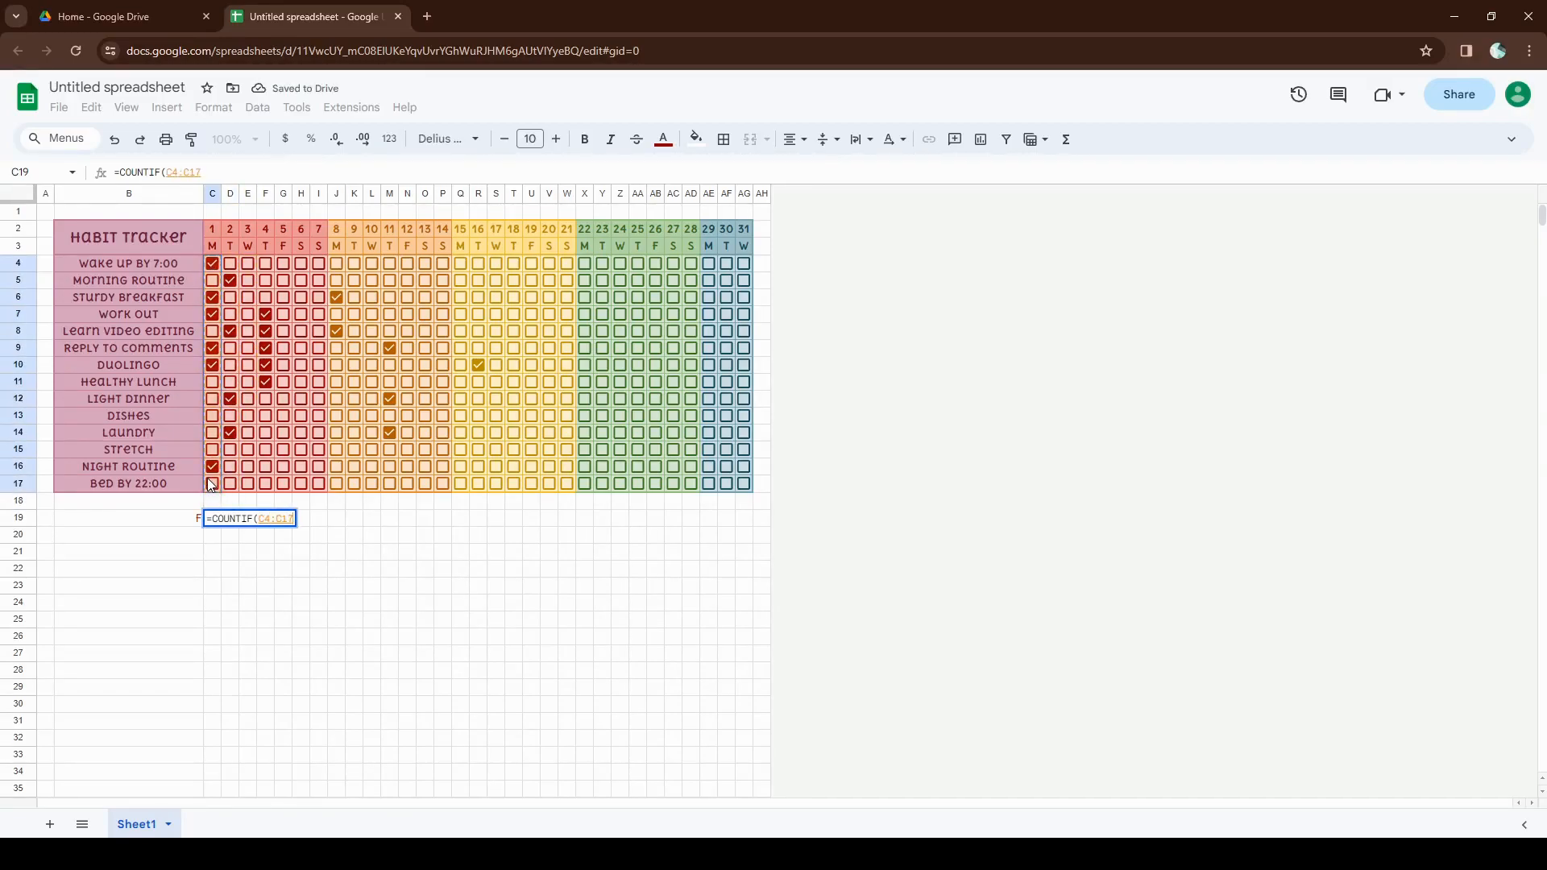
pyautogui.write(',')
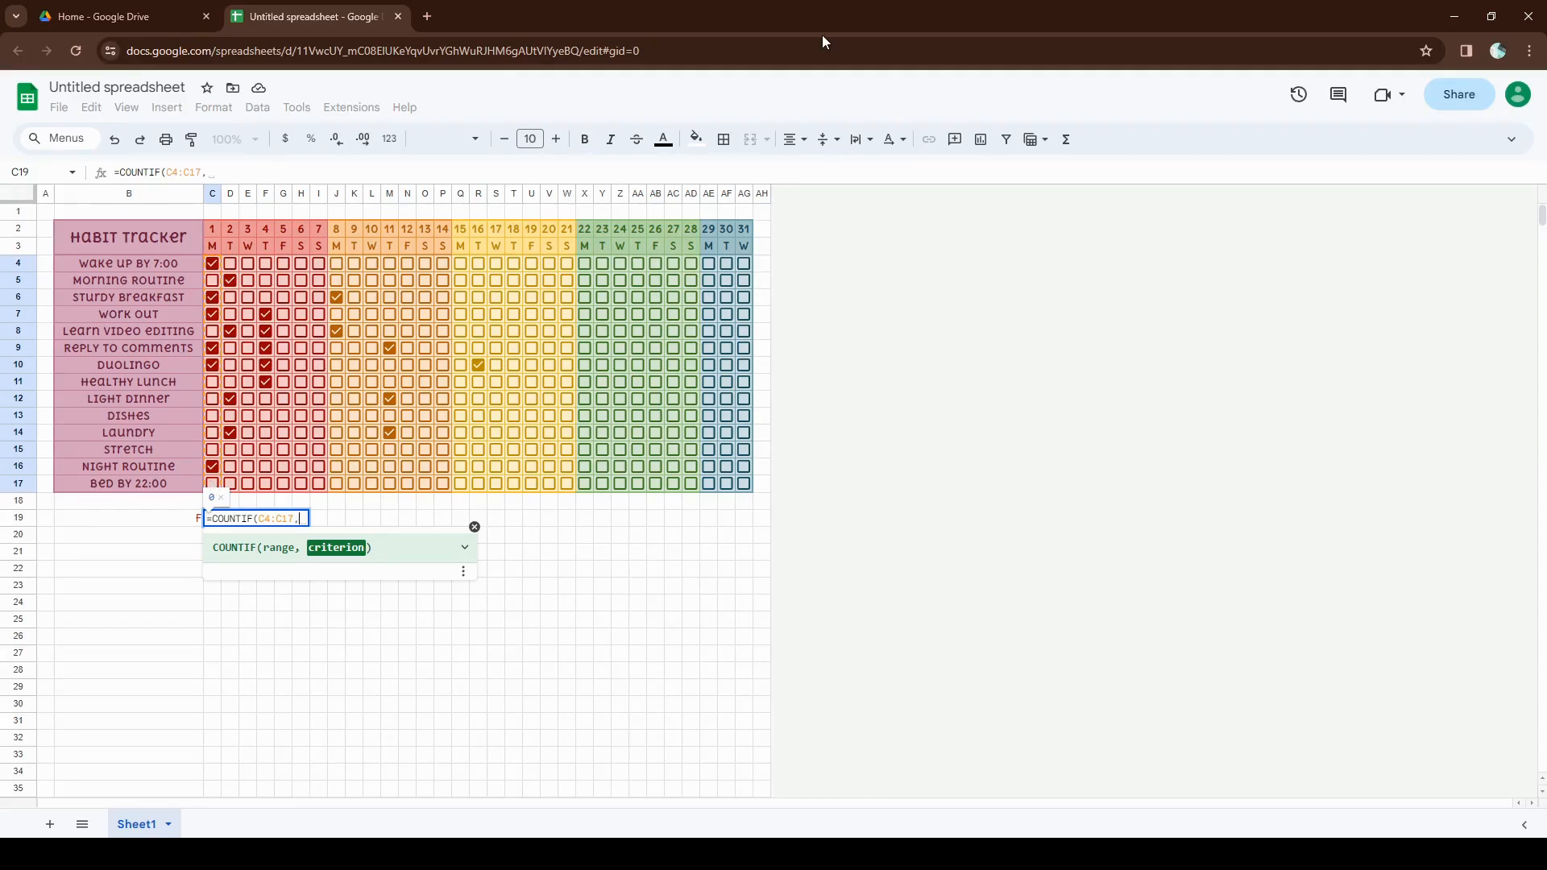
pyautogui.write('TRUE')
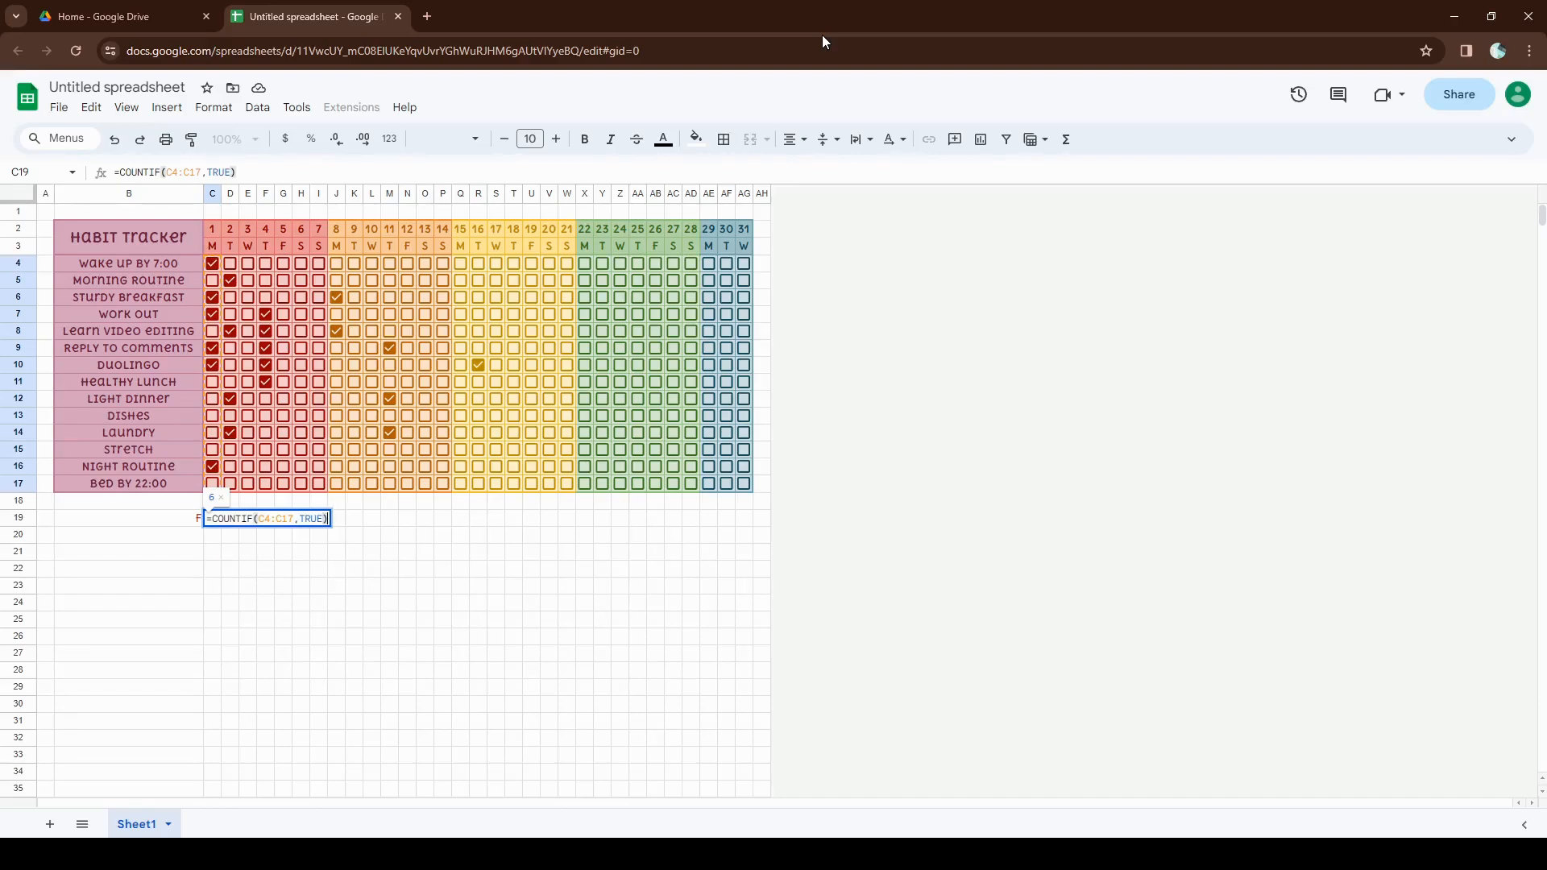
pyautogui.press('Return')
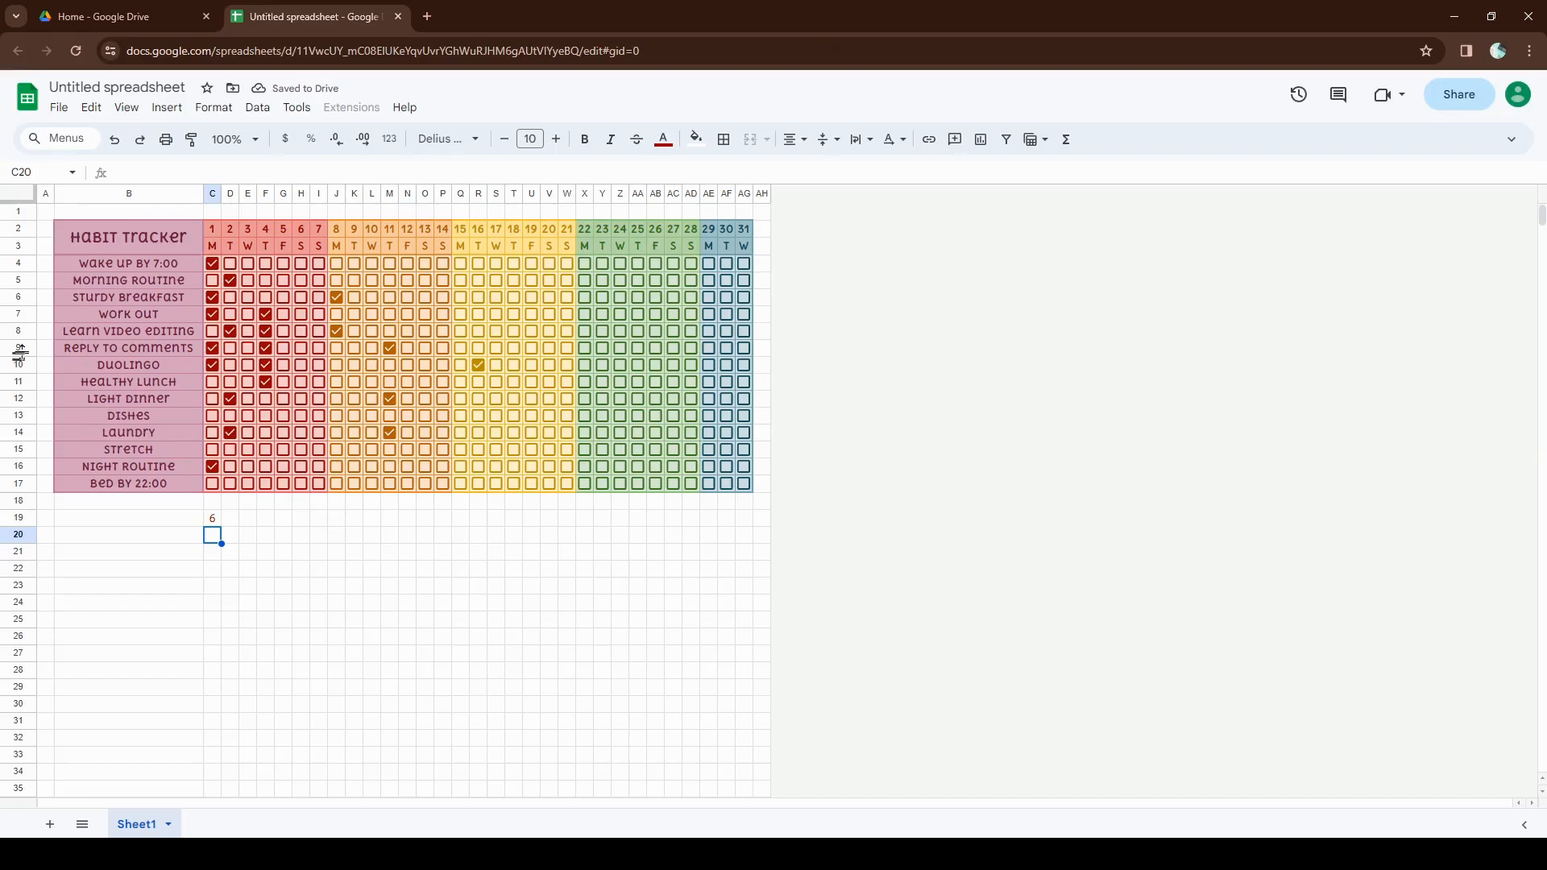
# - Test the count by ticking Healthy Lunch and clearing Work Out, Reply to Comments and Duolingo for day 1
pyautogui.click(213, 279)
pyautogui.click(219, 331)
pyautogui.click(218, 381)
pyautogui.click(217, 365)
pyautogui.click(218, 347)
pyautogui.click(217, 331)
pyautogui.click(217, 314)
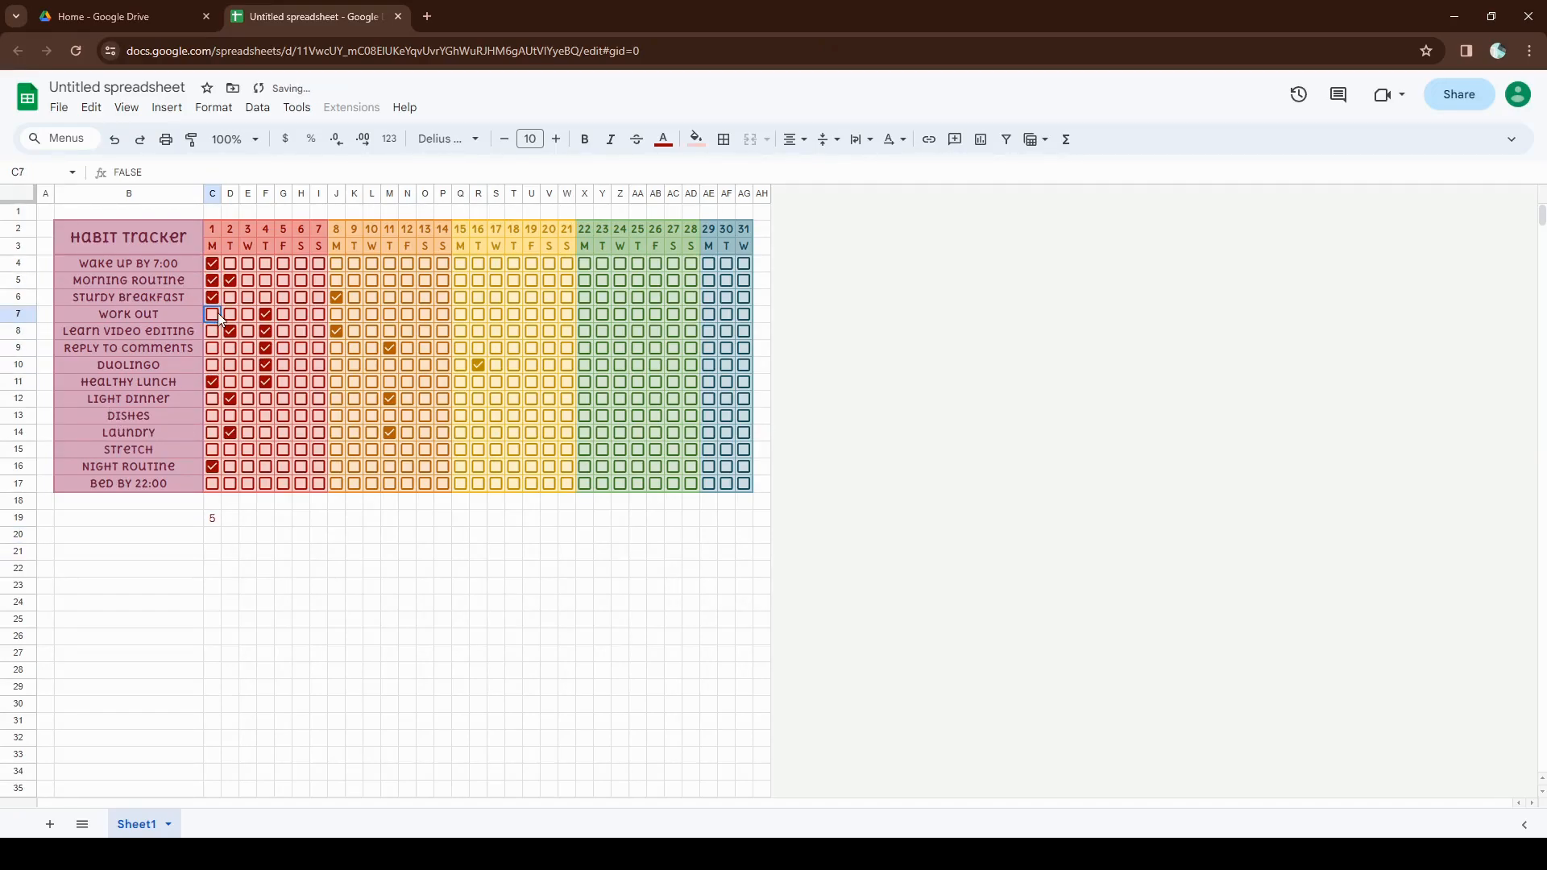
pyautogui.click(216, 297)
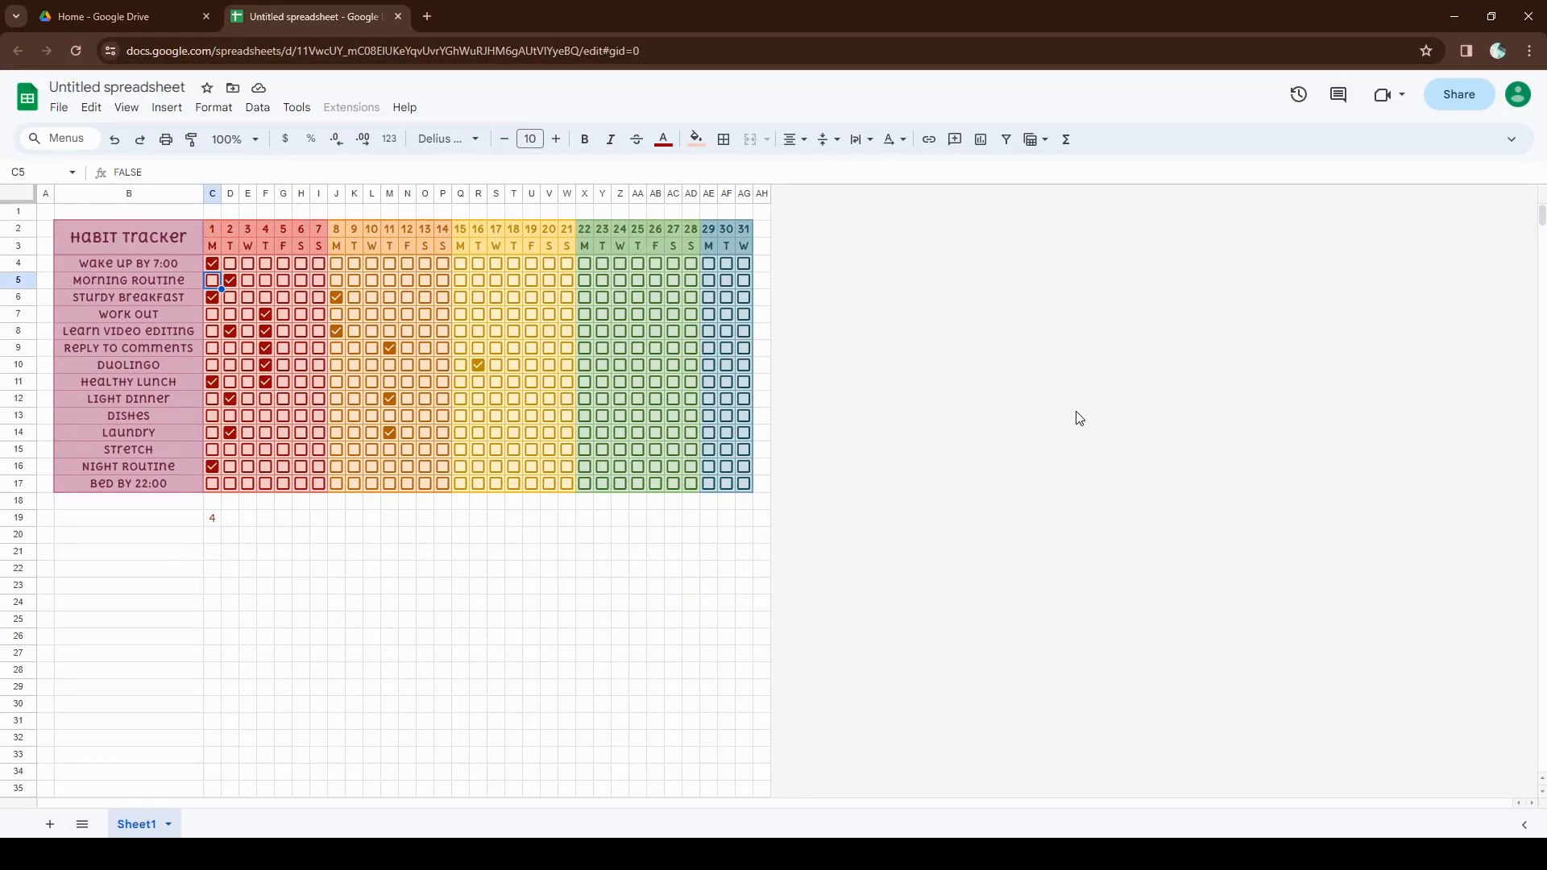
# - Delete the Morning Routine checkbox for day 1 and inspect the COUNTIF formula in C19
pyautogui.press('Delete')
pyautogui.click(212, 518)
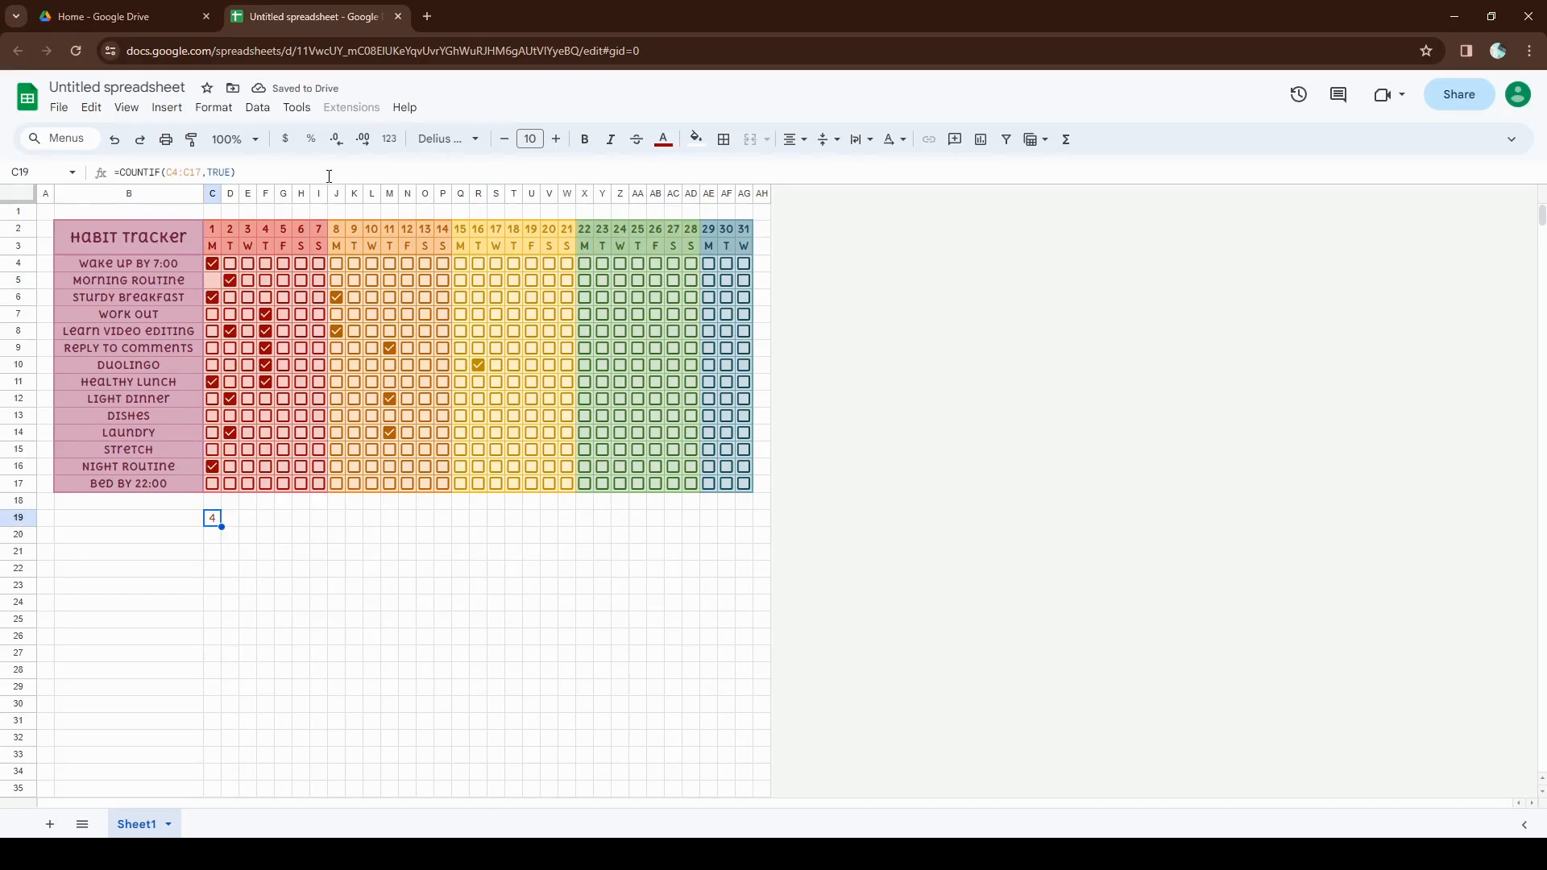
pyautogui.click(298, 171)
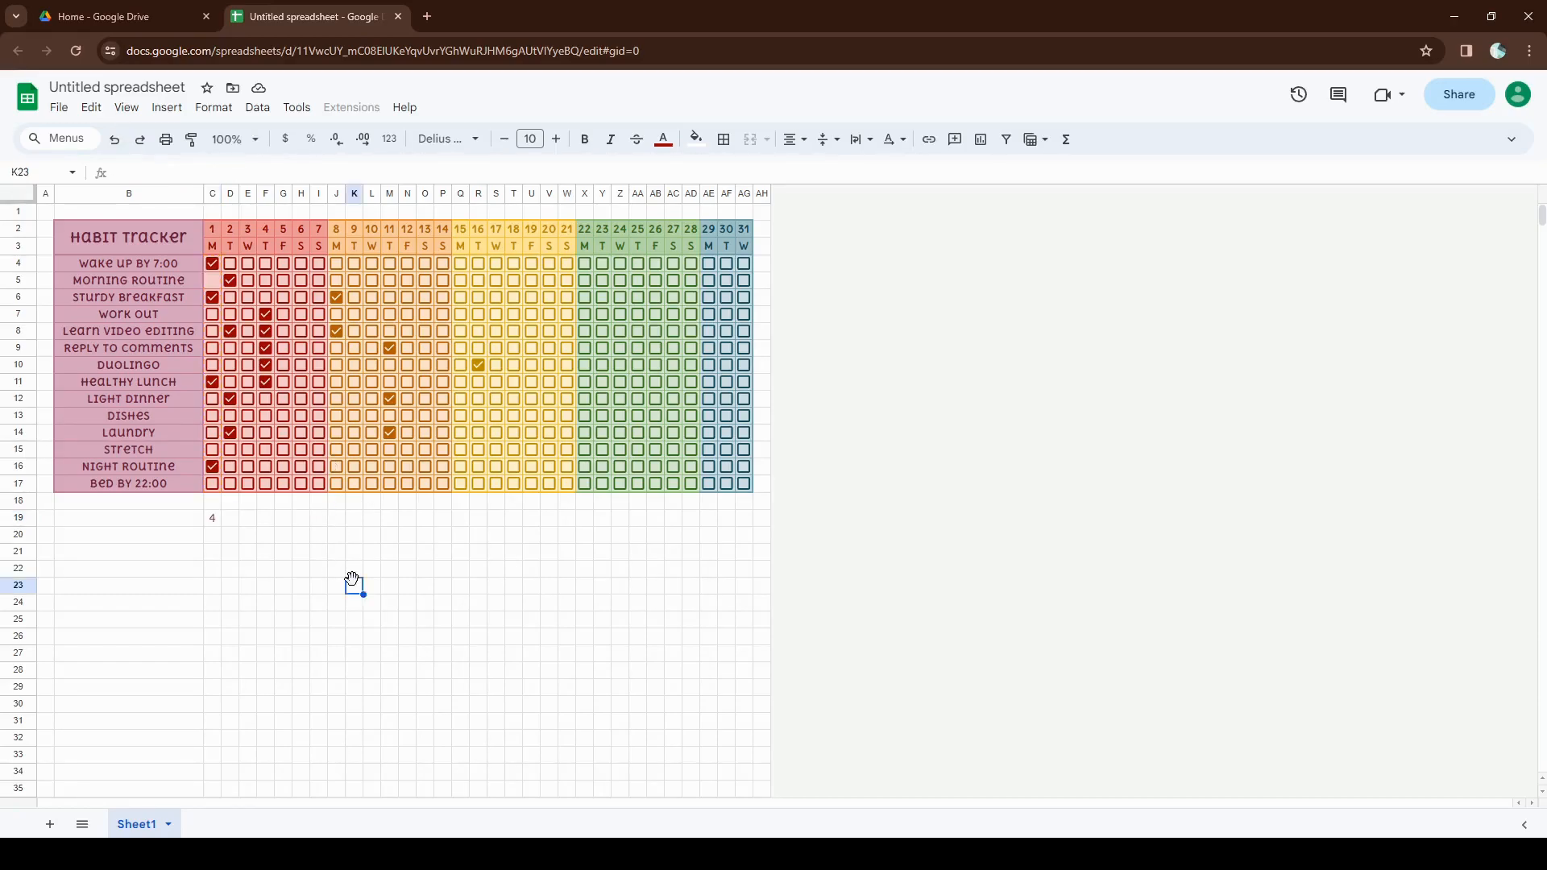
pyautogui.click(209, 520)
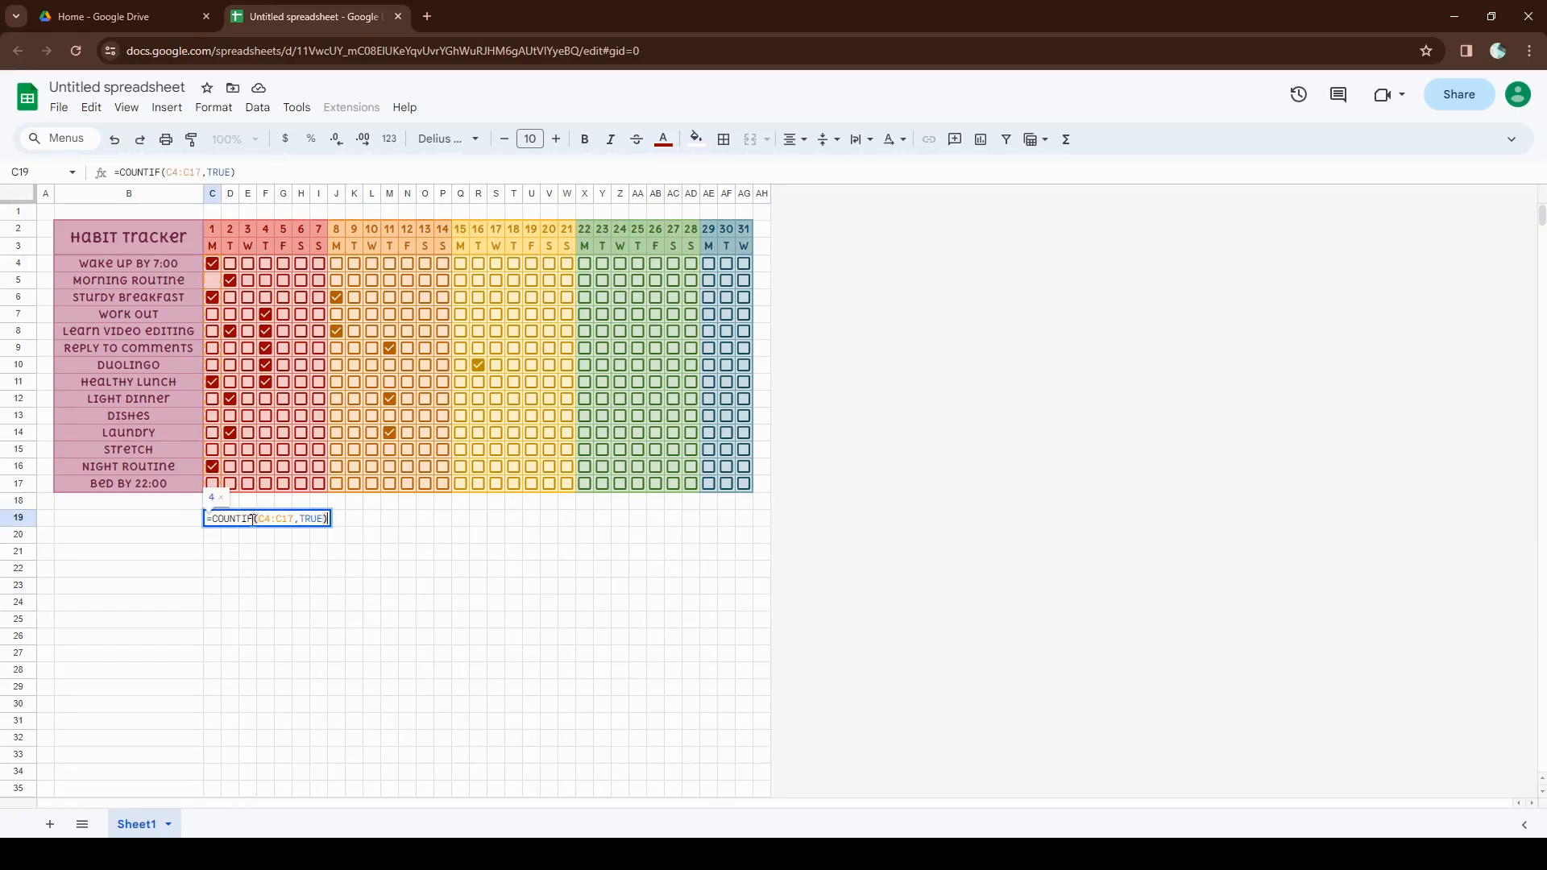
pyautogui.click(377, 605)
# - Append a division by the COUNTA function to the COUNTIF formula in C19
pyautogui.click(215, 520)
pyautogui.doubleClick(218, 522)
pyautogui.write('/')
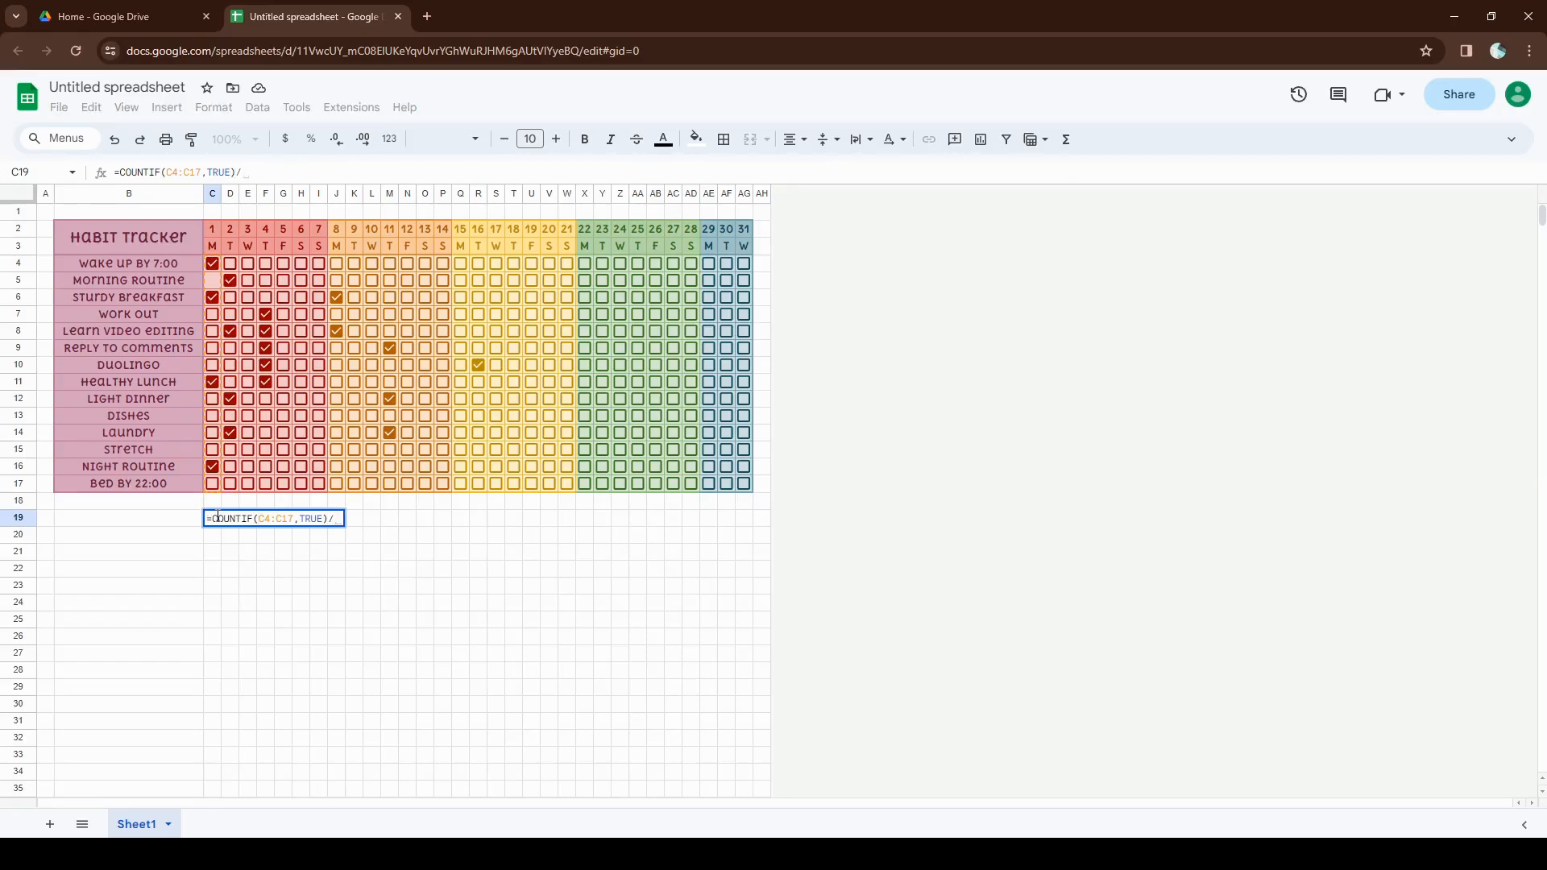
pyautogui.write('coun')
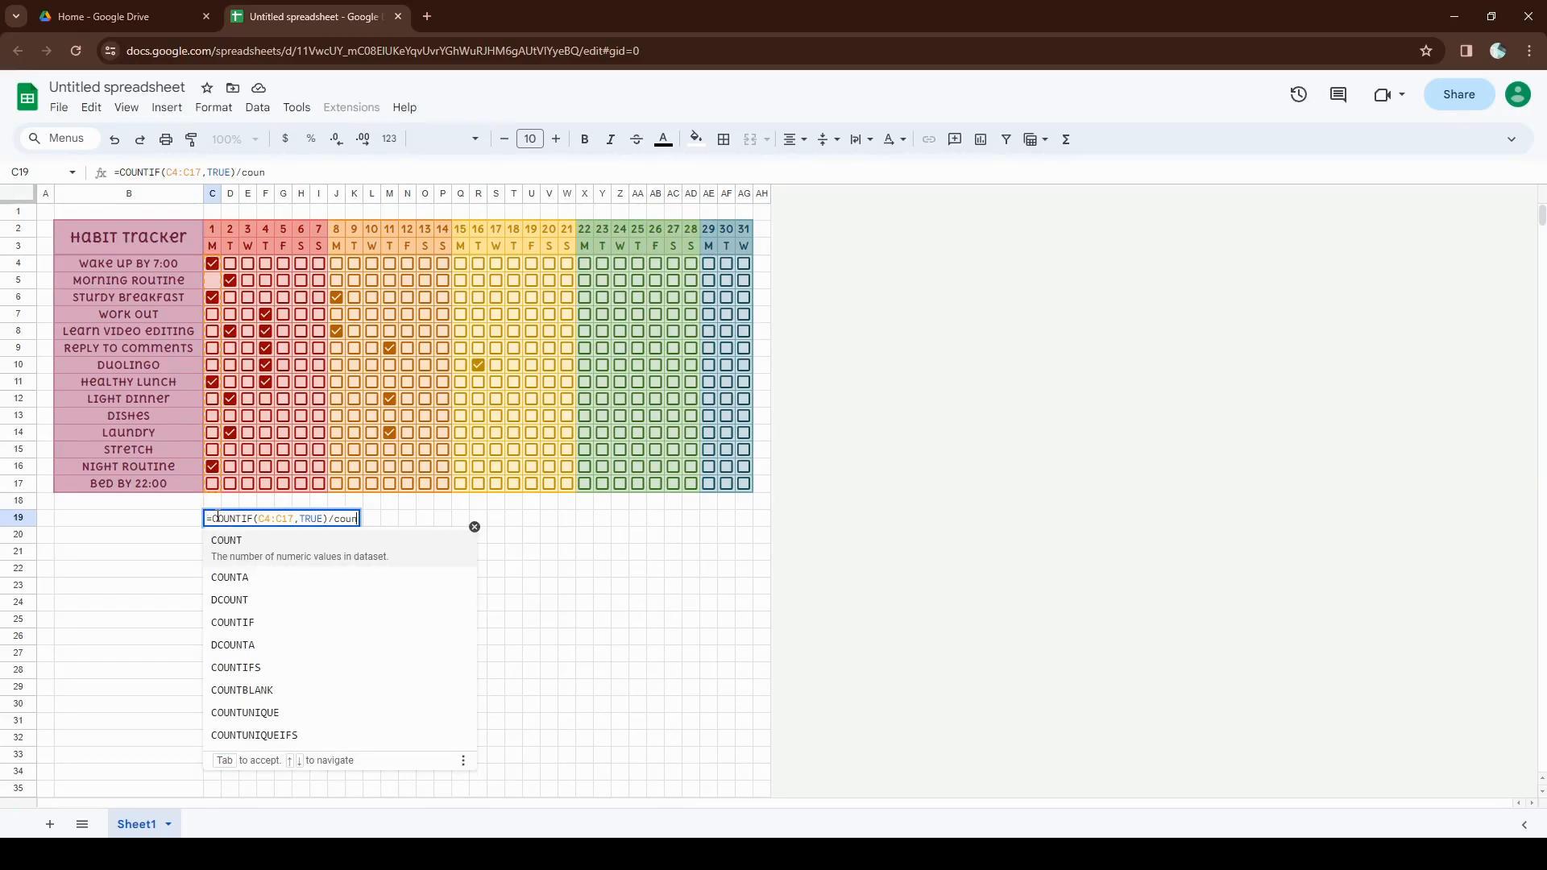
pyautogui.press('Down')
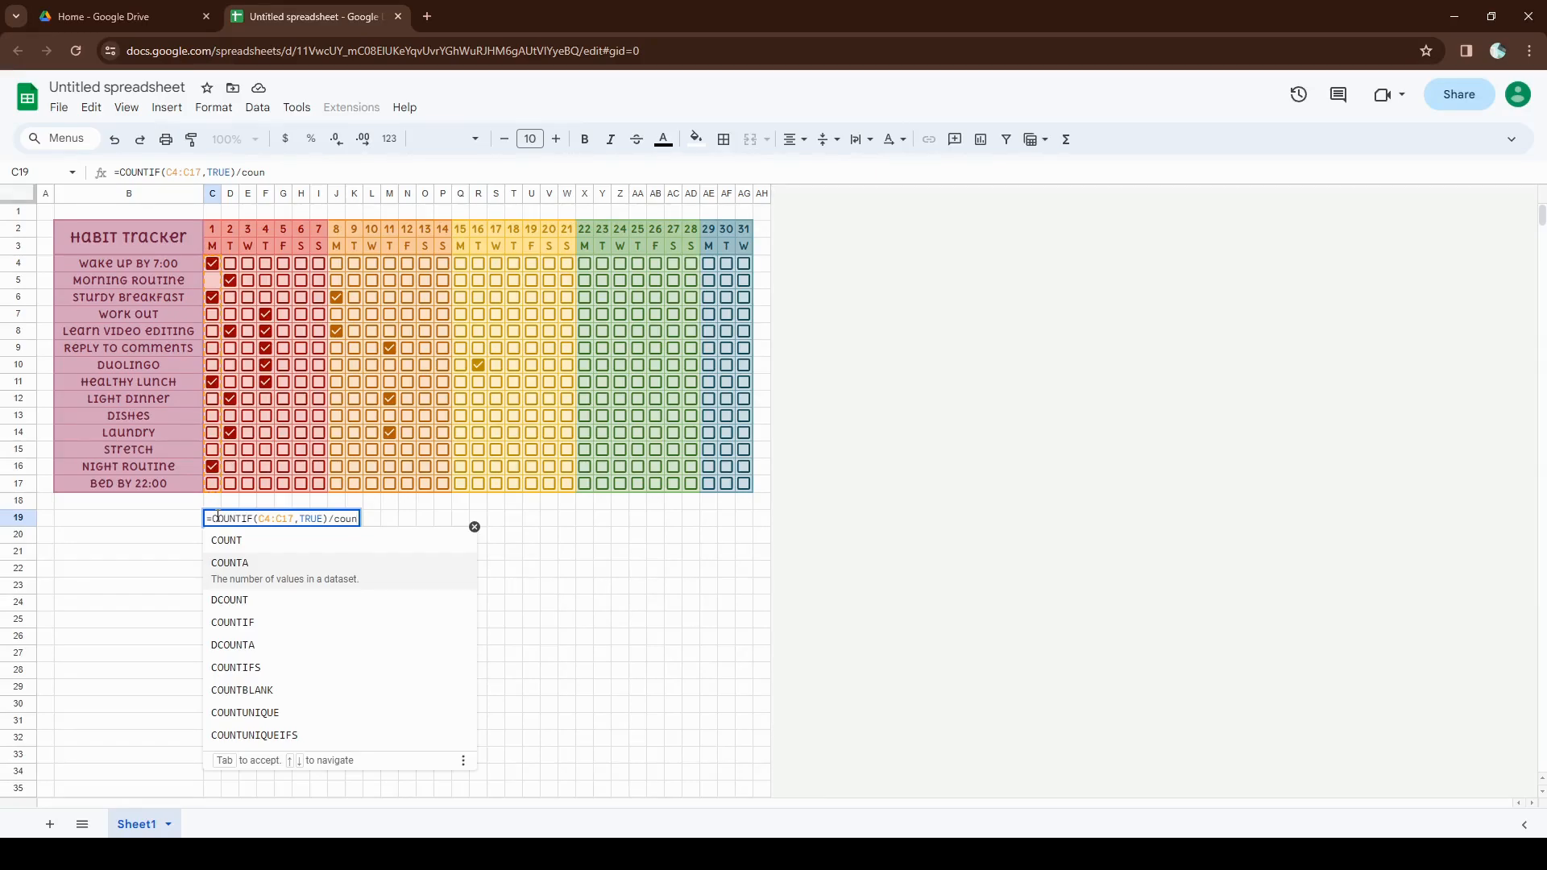
pyautogui.click(319, 568)
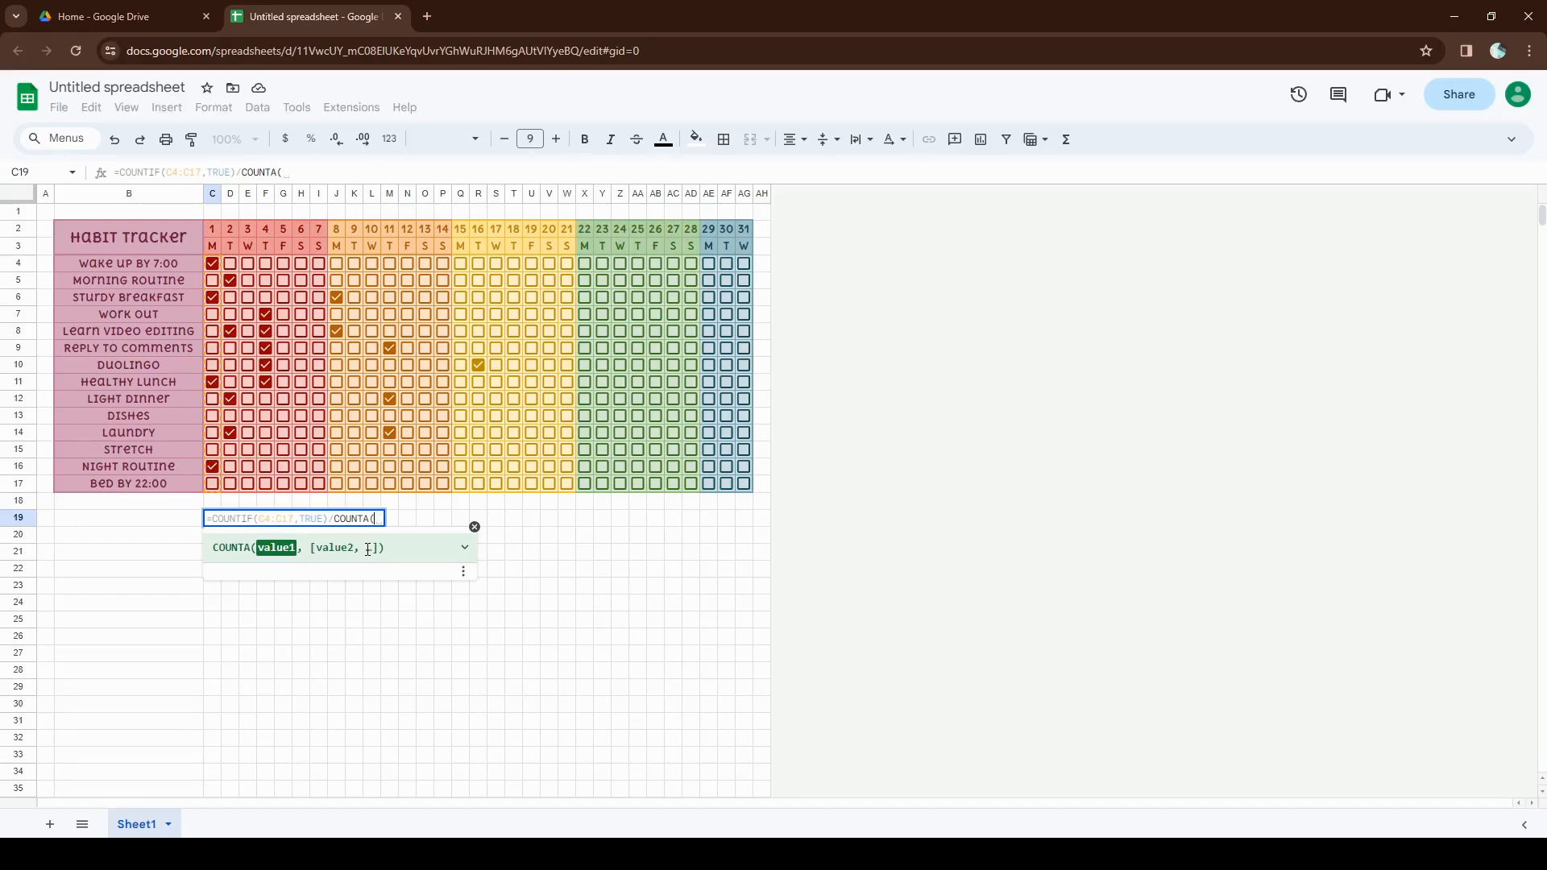
# - Try the COUNTA arguments C4:C17, G4:G15, 5 and "hi", and remove them from the formula again
pyautogui.moveTo(219, 264); pyautogui.dragTo(220, 468)
pyautogui.write(',')
pyautogui.moveTo(283, 263); pyautogui.dragTo(277, 451)
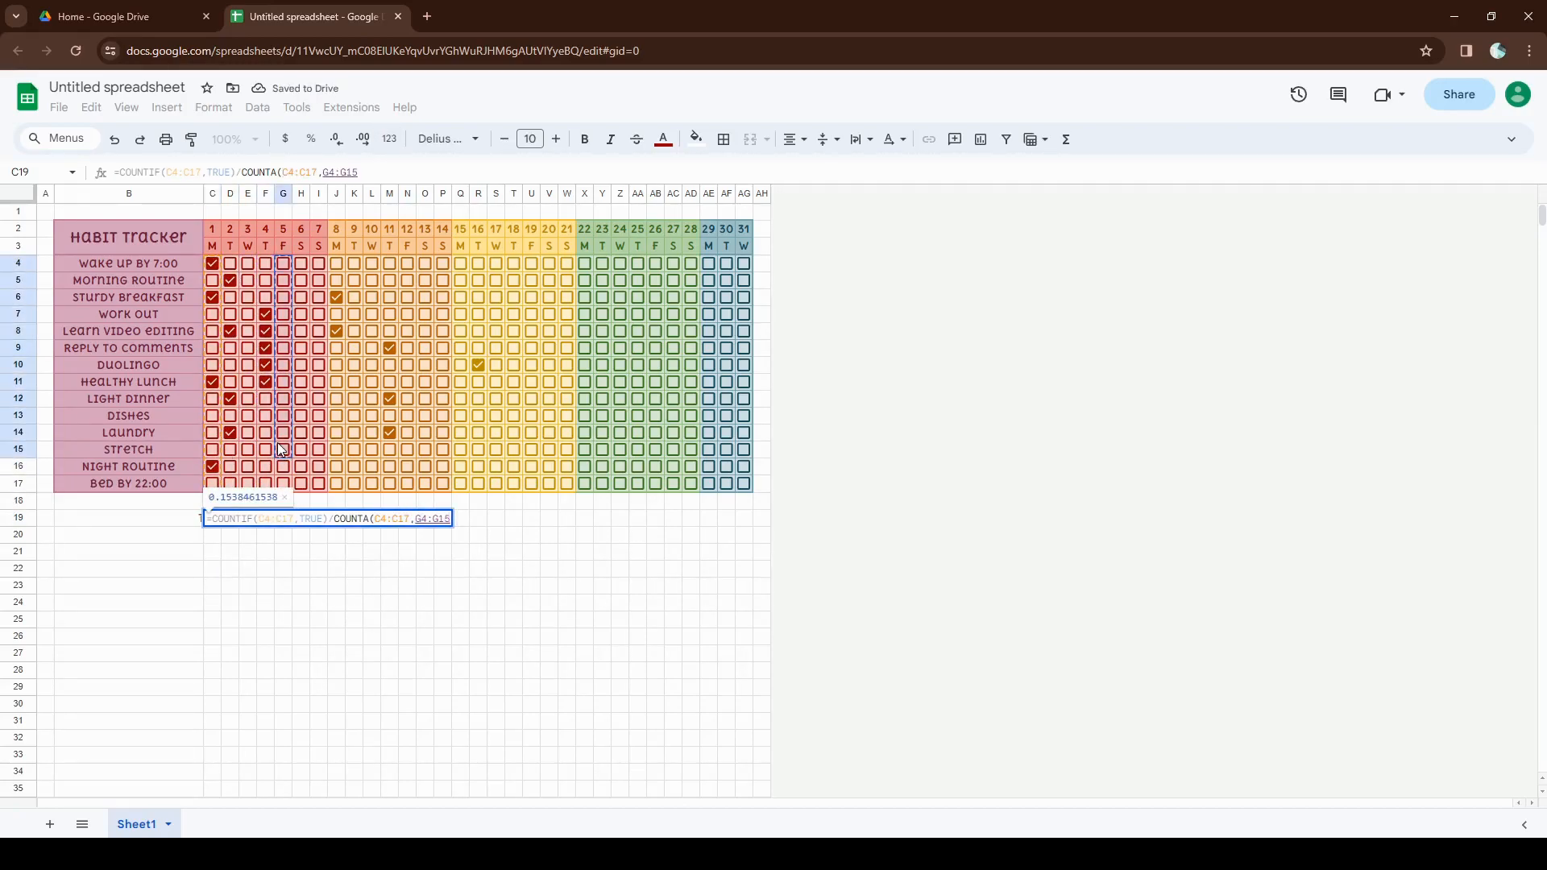
pyautogui.write(',')
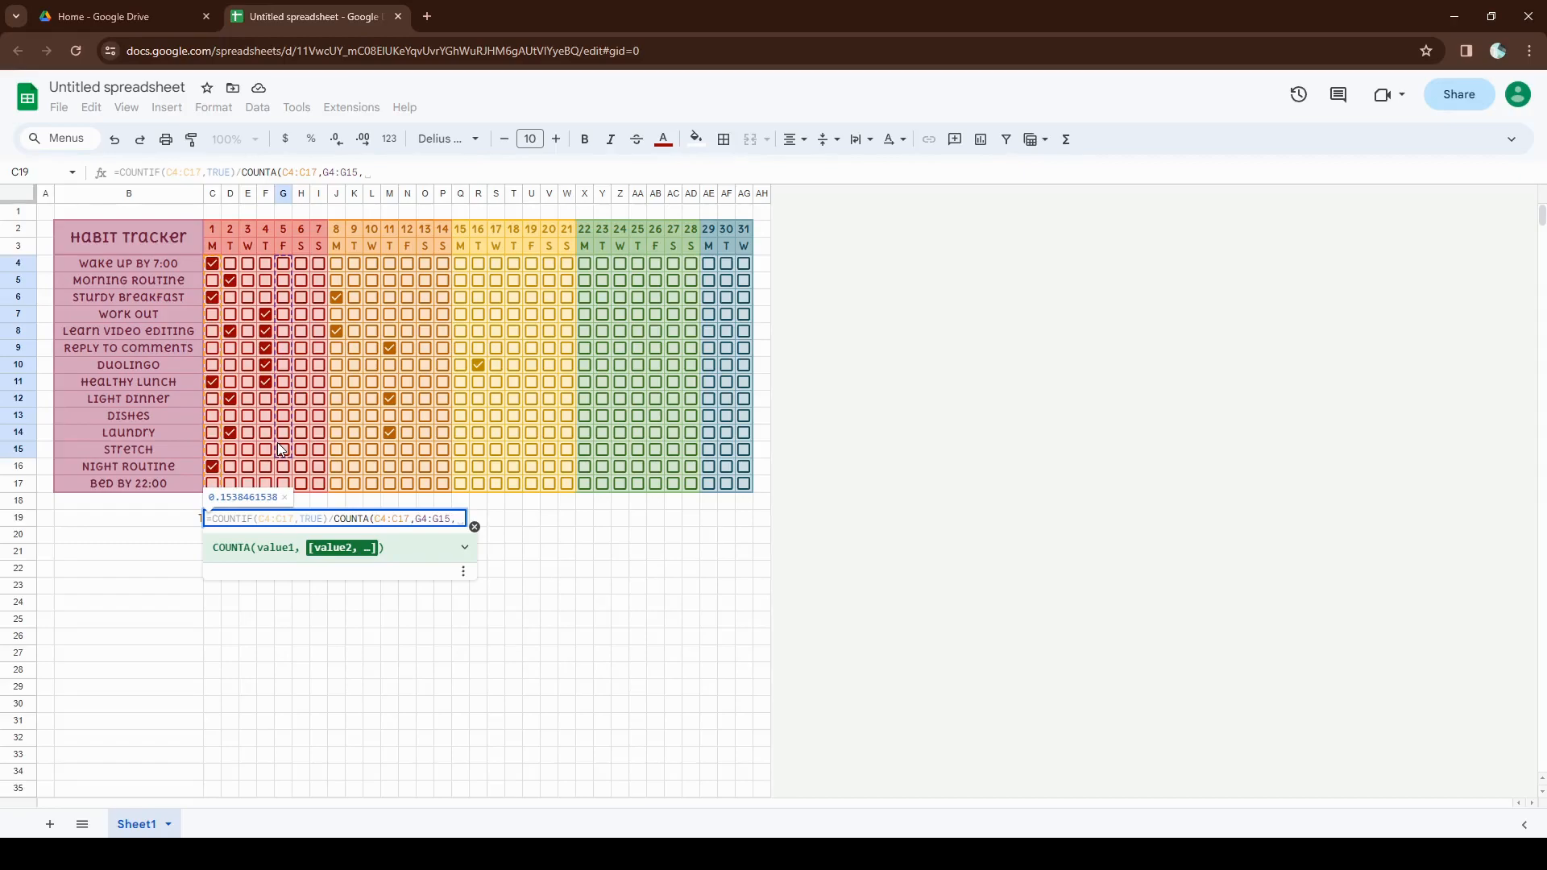
pyautogui.write('5,"hi"')
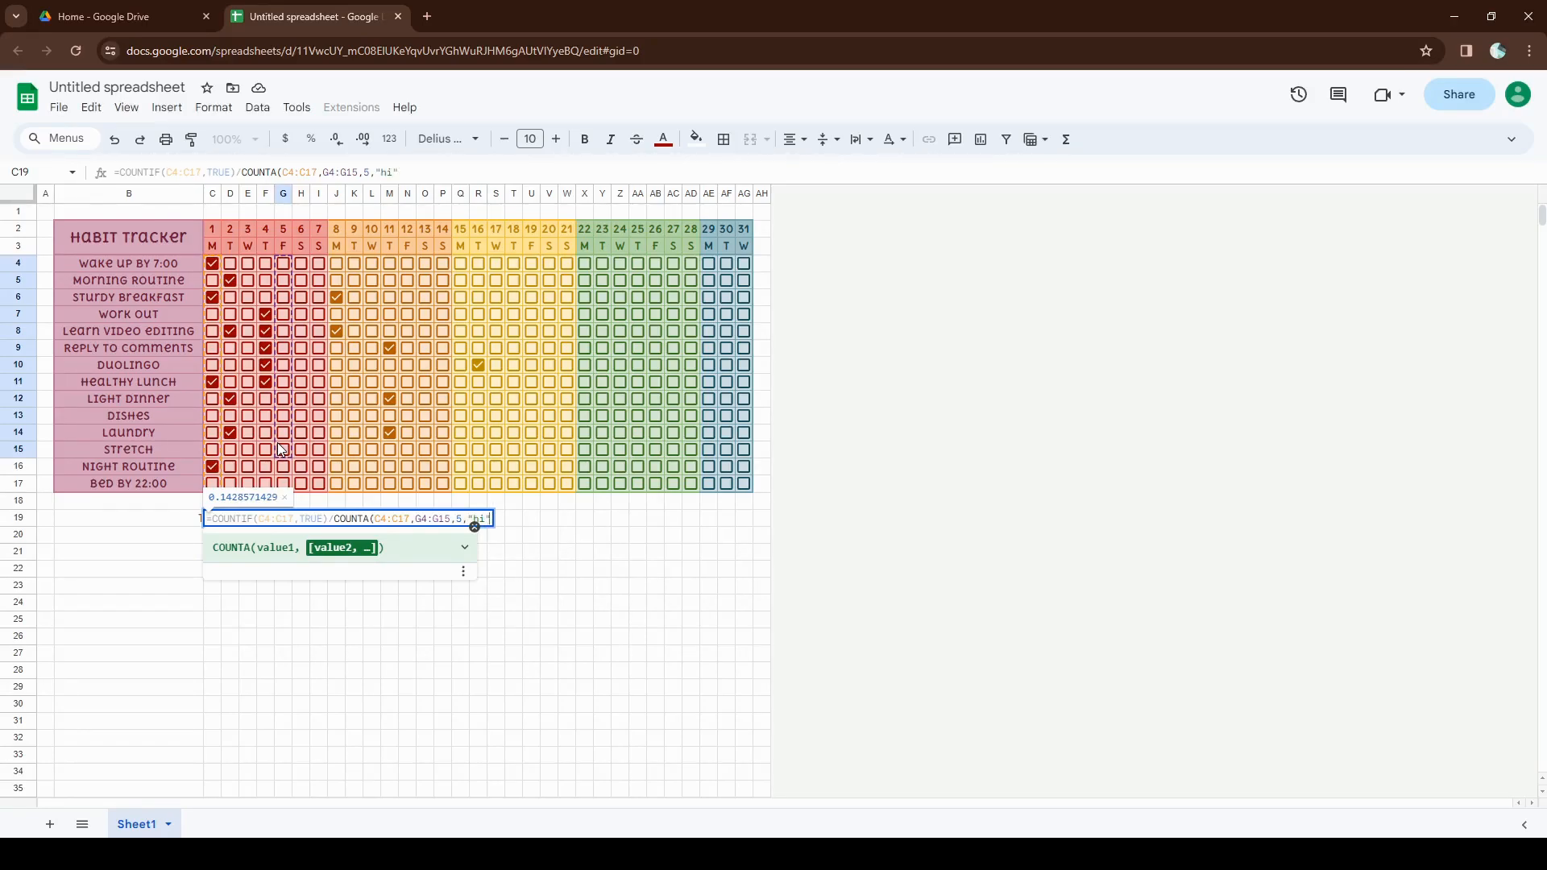
pyautogui.press('BackSpace')
pyautogui.press('BackSpace')
pyautogui.press('BackSpace')
pyautogui.press('BackSpace')
pyautogui.press('BackSpace')
pyautogui.press('BackSpace')
pyautogui.press('BackSpace')
pyautogui.press('BackSpace')
pyautogui.press('BackSpace')
pyautogui.press('BackSpace')
pyautogui.press('BackSpace')
pyautogui.press('BackSpace')
pyautogui.press('BackSpace')
pyautogui.press('BackSpace')
pyautogui.press('BackSpace')
pyautogui.press('BackSpace')
pyautogui.press('BackSpace')
pyautogui.press('BackSpace')
pyautogui.press('BackSpace')
pyautogui.press('BackSpace')
# - Complete the C19 formula with C4:C17 as the COUNTA range, and widen column C to fit the full decimal
pyautogui.moveTo(214, 266); pyautogui.dragTo(214, 486)
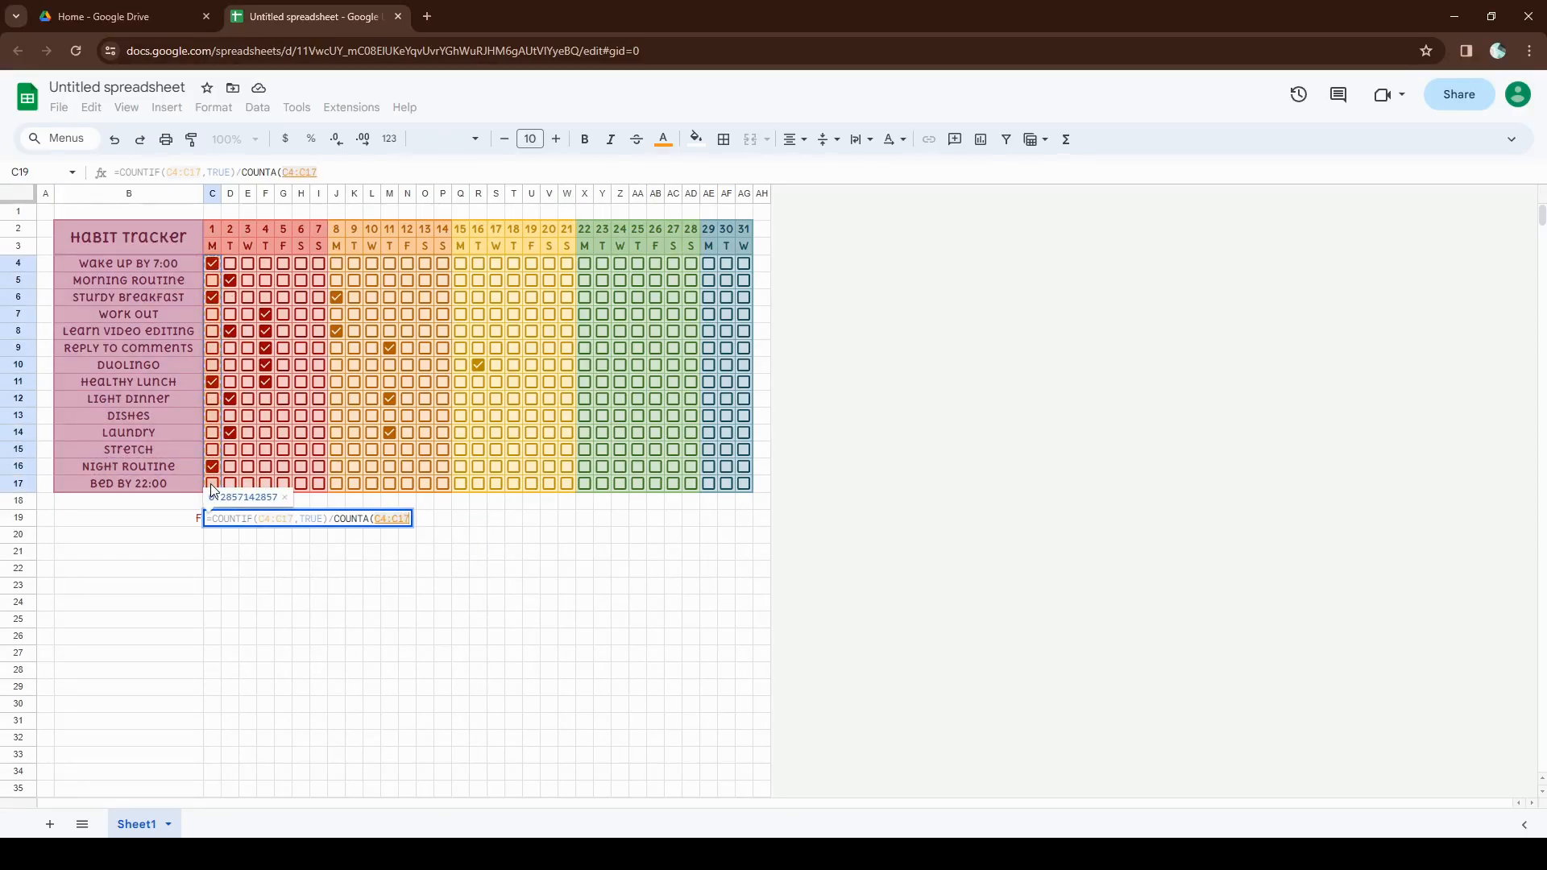
pyautogui.press('Return')
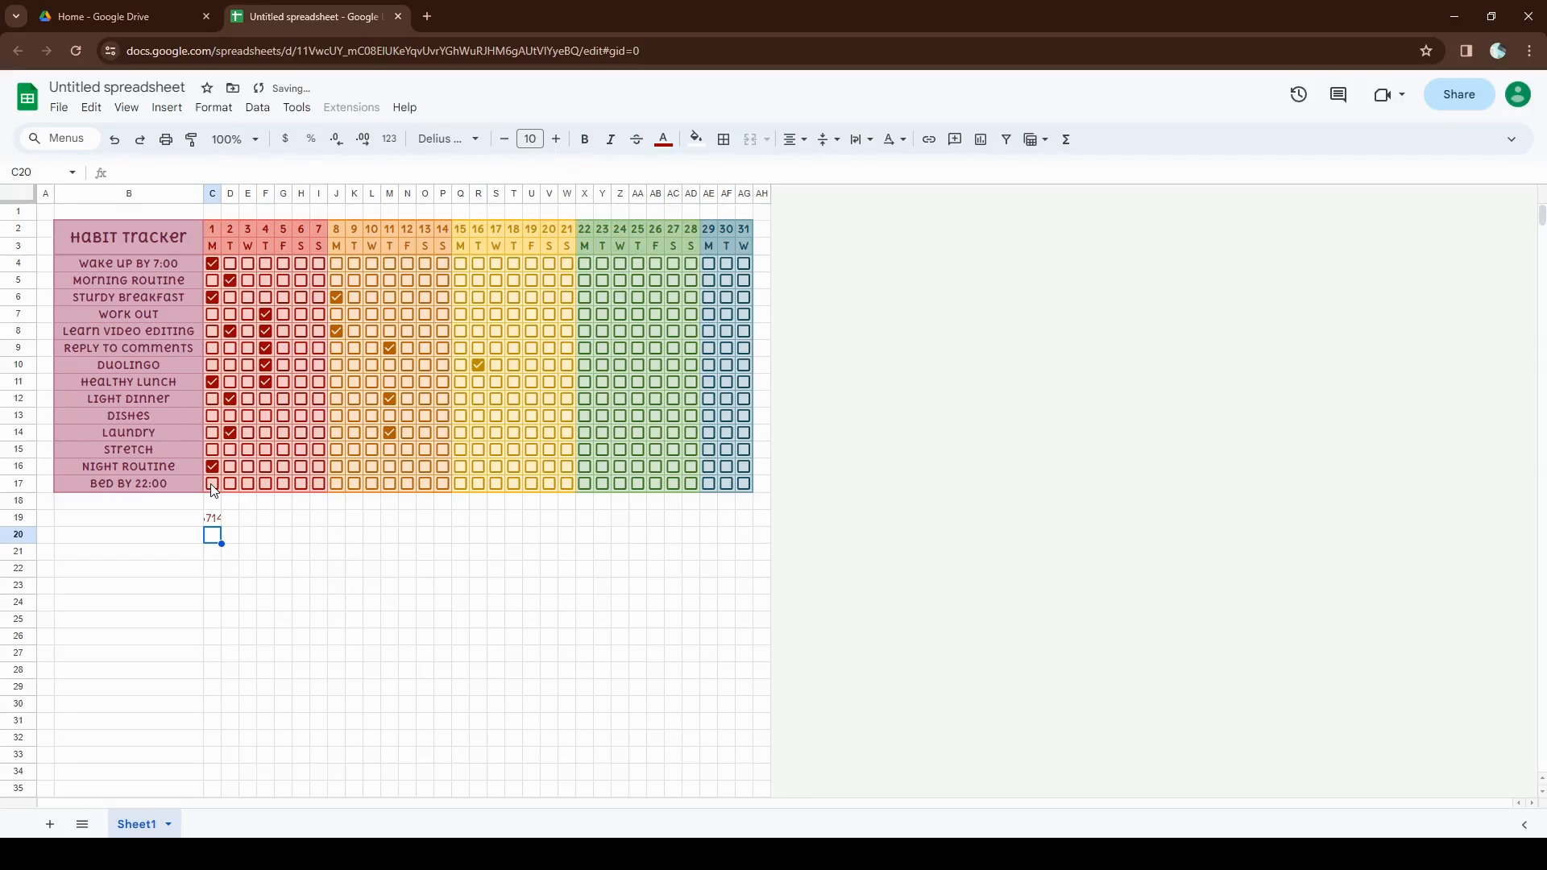
pyautogui.moveTo(222, 194); pyautogui.dragTo(330, 195)
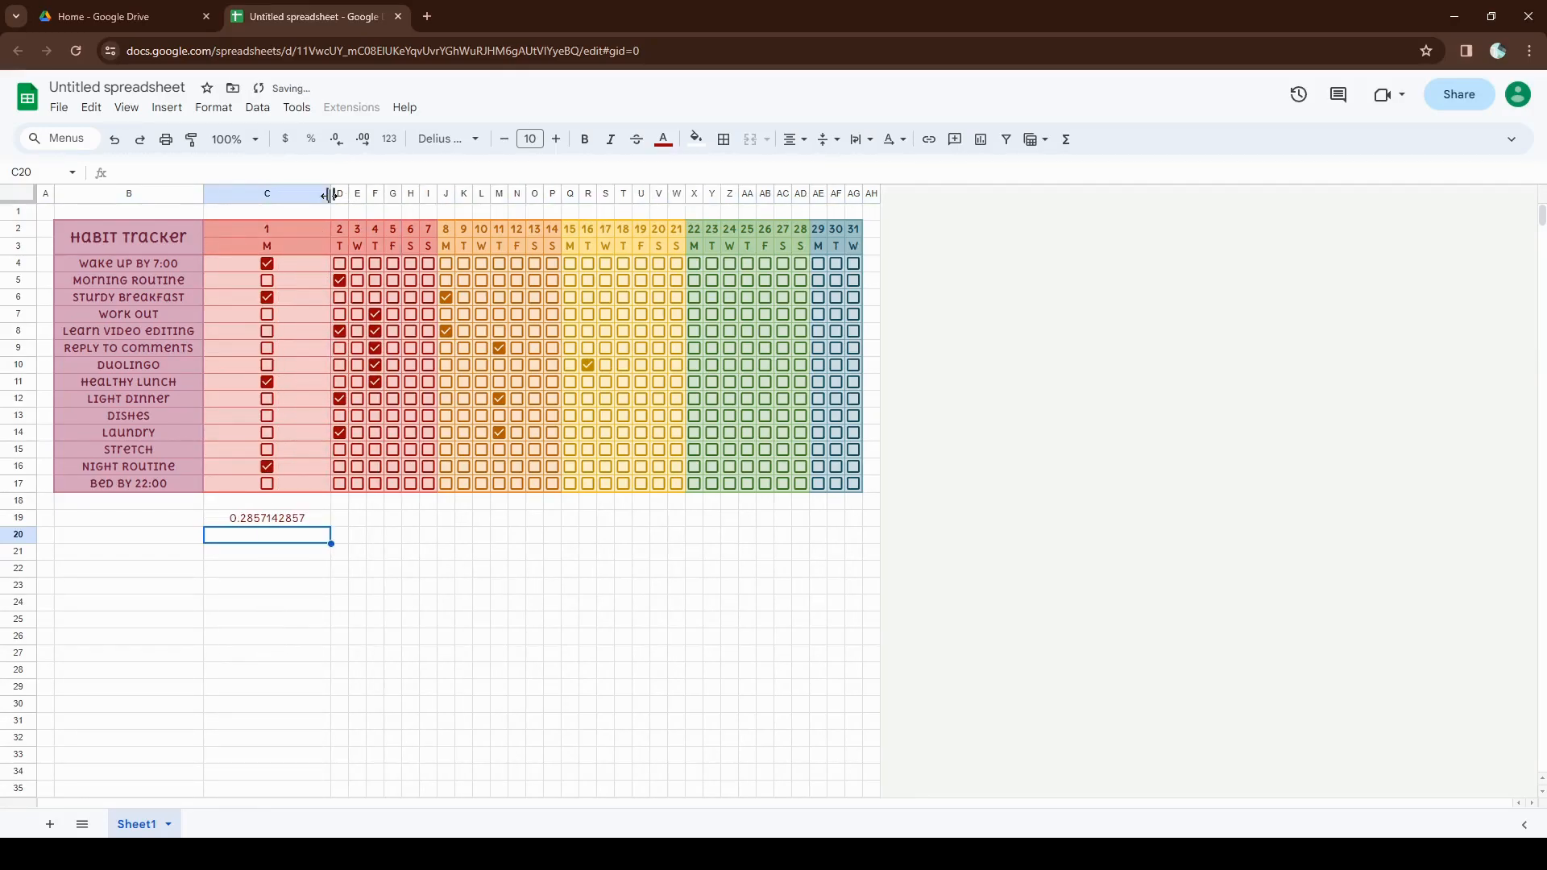
pyautogui.hotkey('ctrl', 'Right')
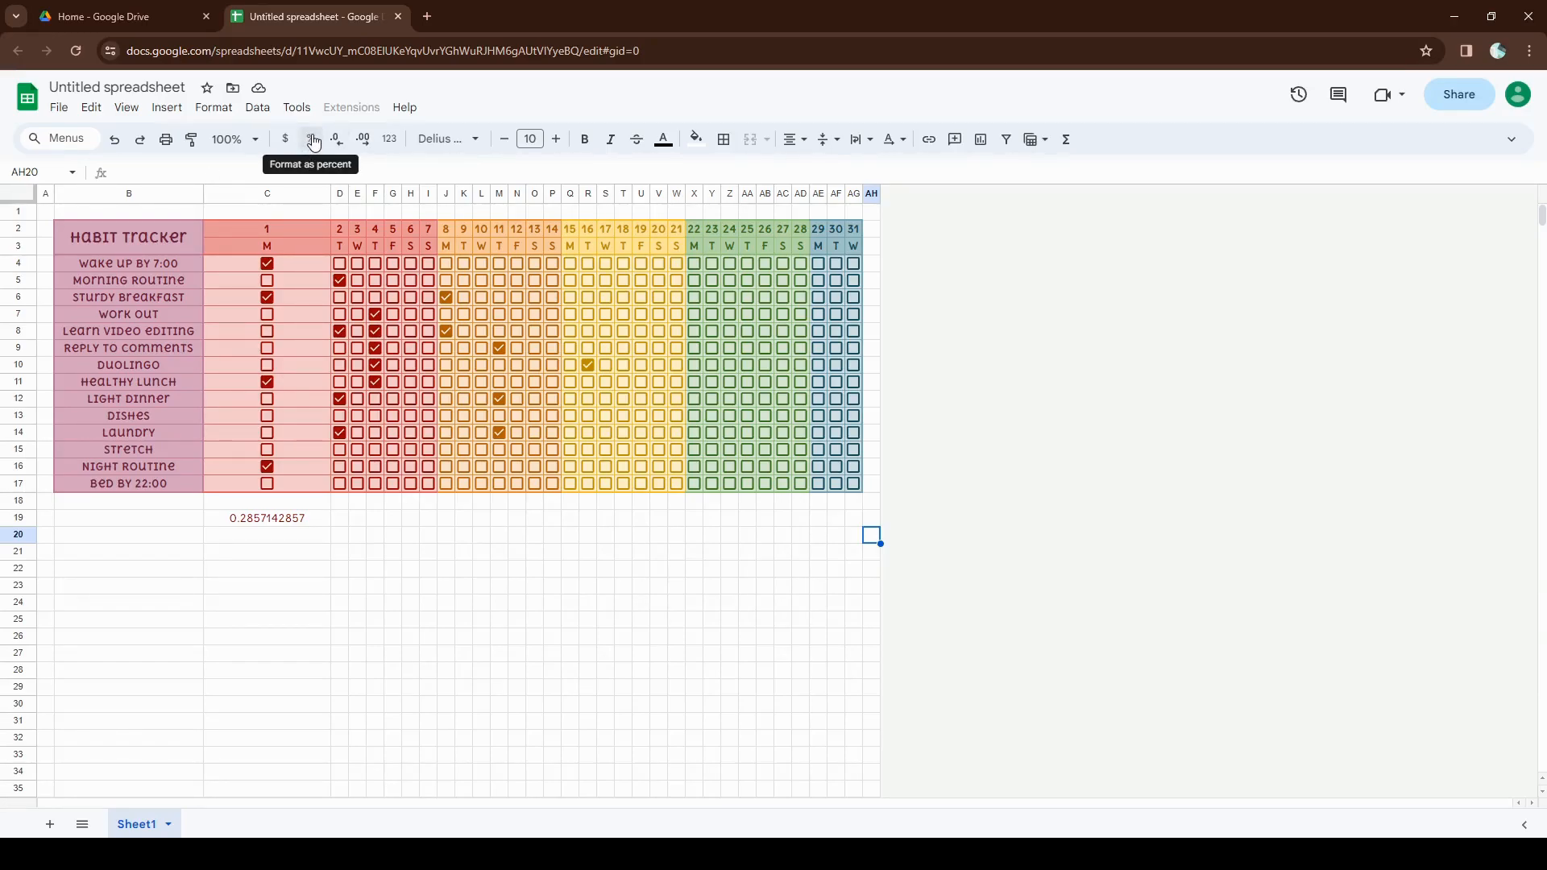
# - Format the day 1 completion result in C19 as a percentage
pyautogui.click(292, 519)
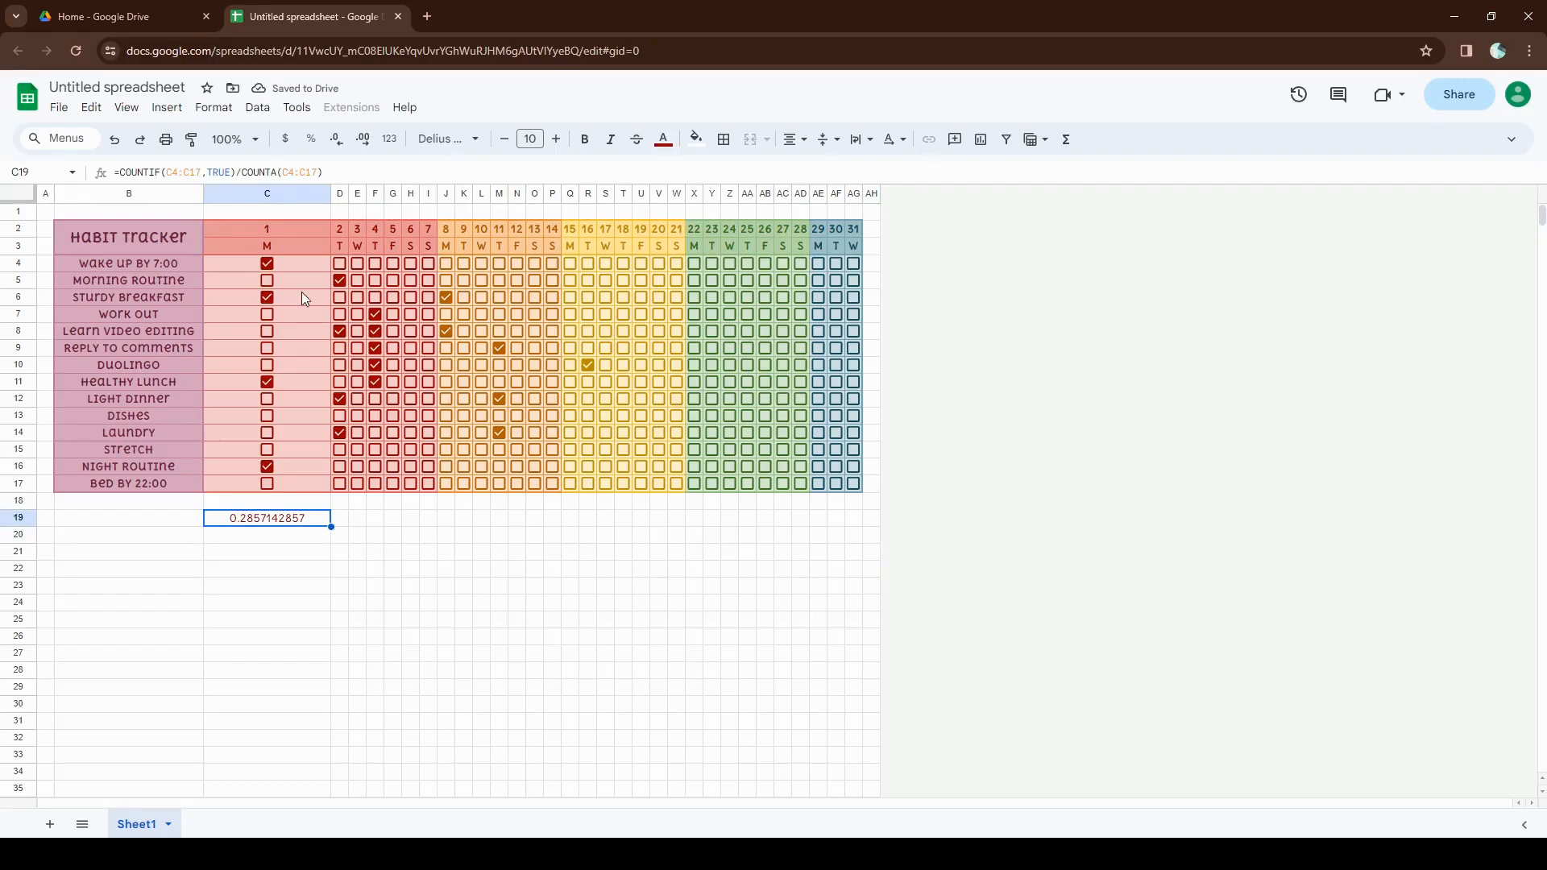
pyautogui.click(311, 139)
pyautogui.hotkey('ctrl', 'Right')
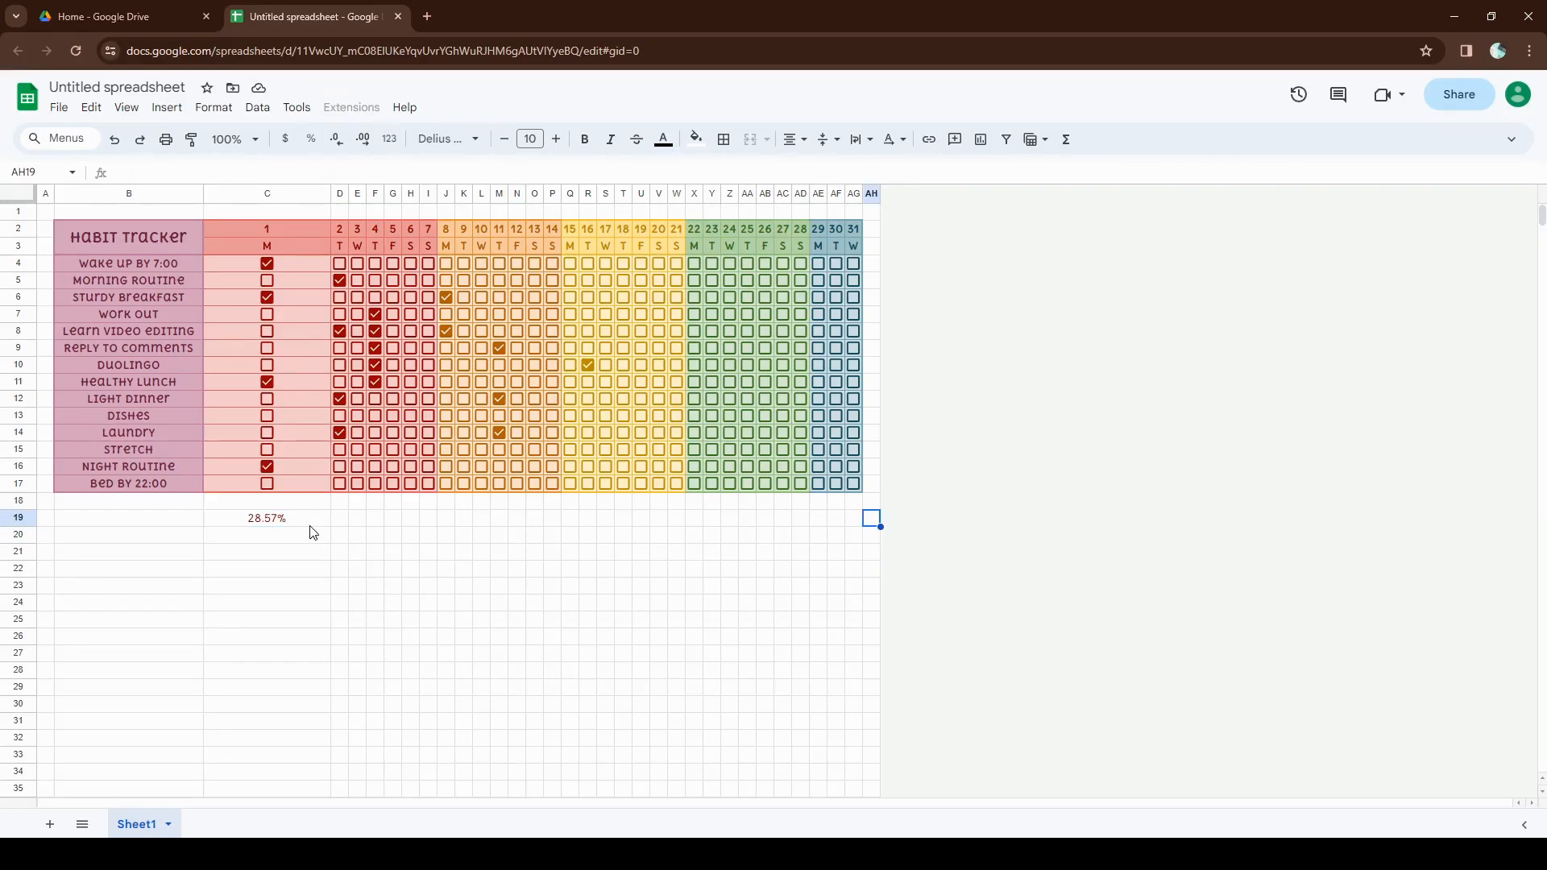
# - Adjust the day 1 percentage in C19 to show no decimal places, leaving its formula as it is
pyautogui.click(311, 521)
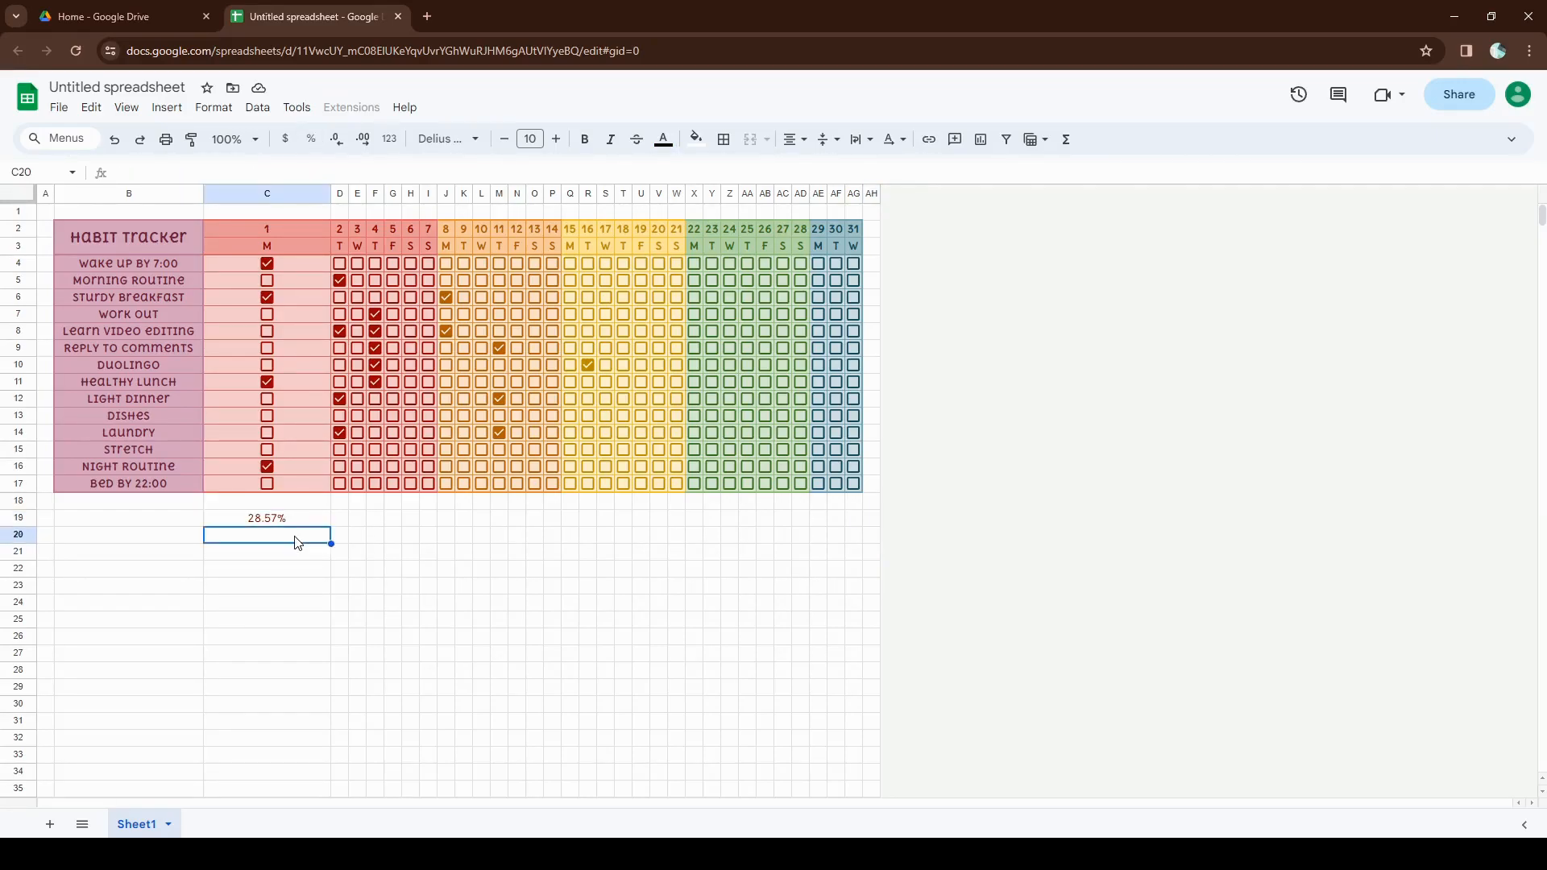
pyautogui.click(338, 153)
pyautogui.click(338, 153)
pyautogui.click(361, 145)
pyautogui.click(361, 145)
pyautogui.click(361, 148)
pyautogui.click(361, 149)
pyautogui.click(361, 148)
pyautogui.click(343, 147)
pyautogui.click(342, 147)
pyautogui.click(342, 146)
pyautogui.click(343, 148)
pyautogui.click(344, 148)
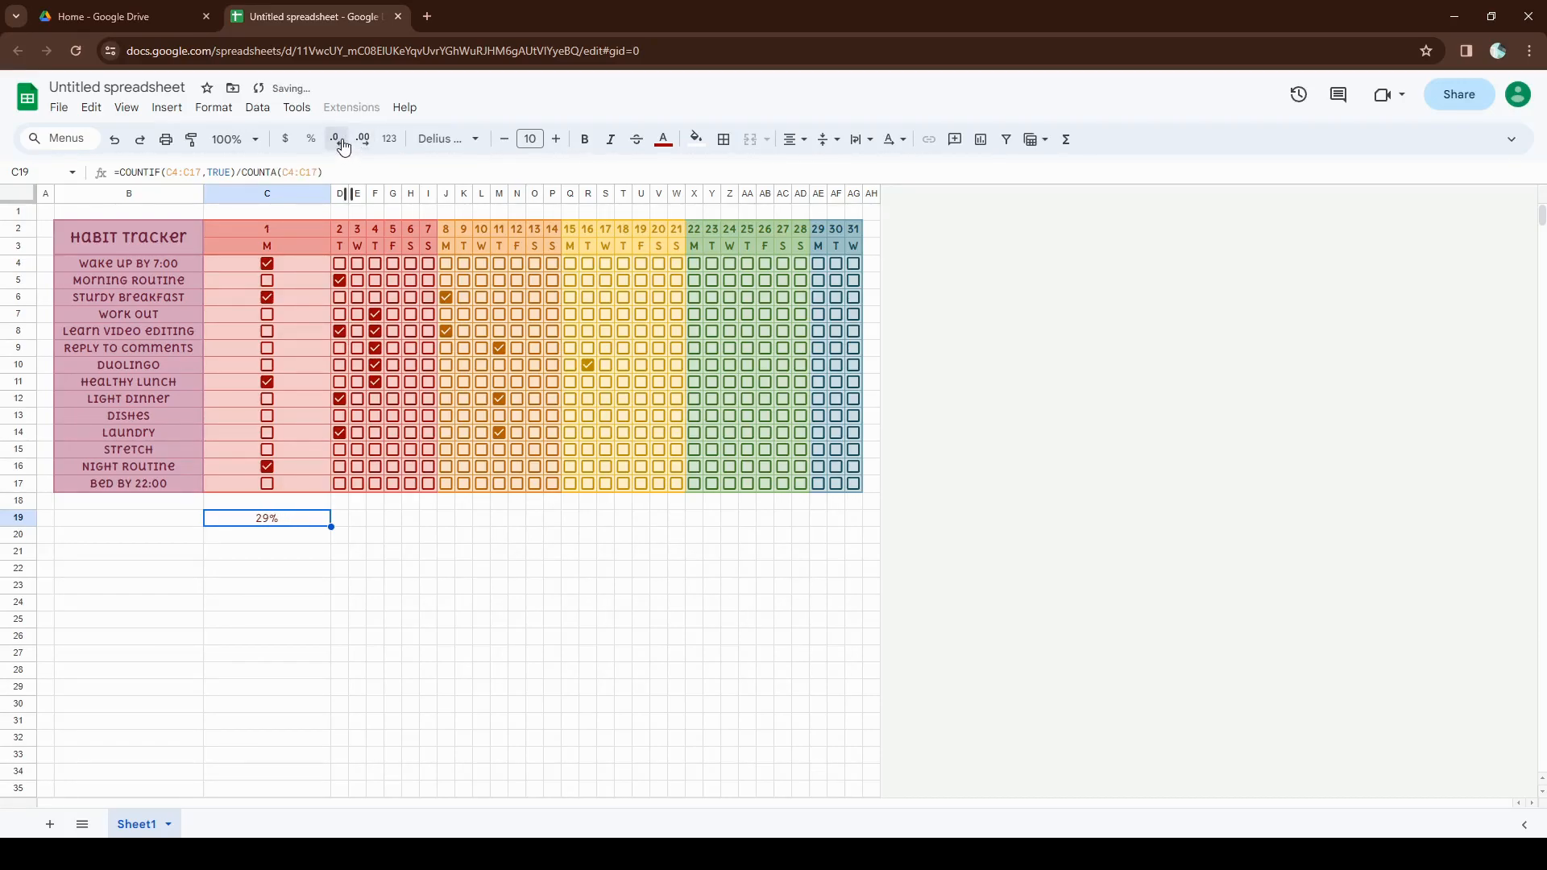
pyautogui.press('Return')
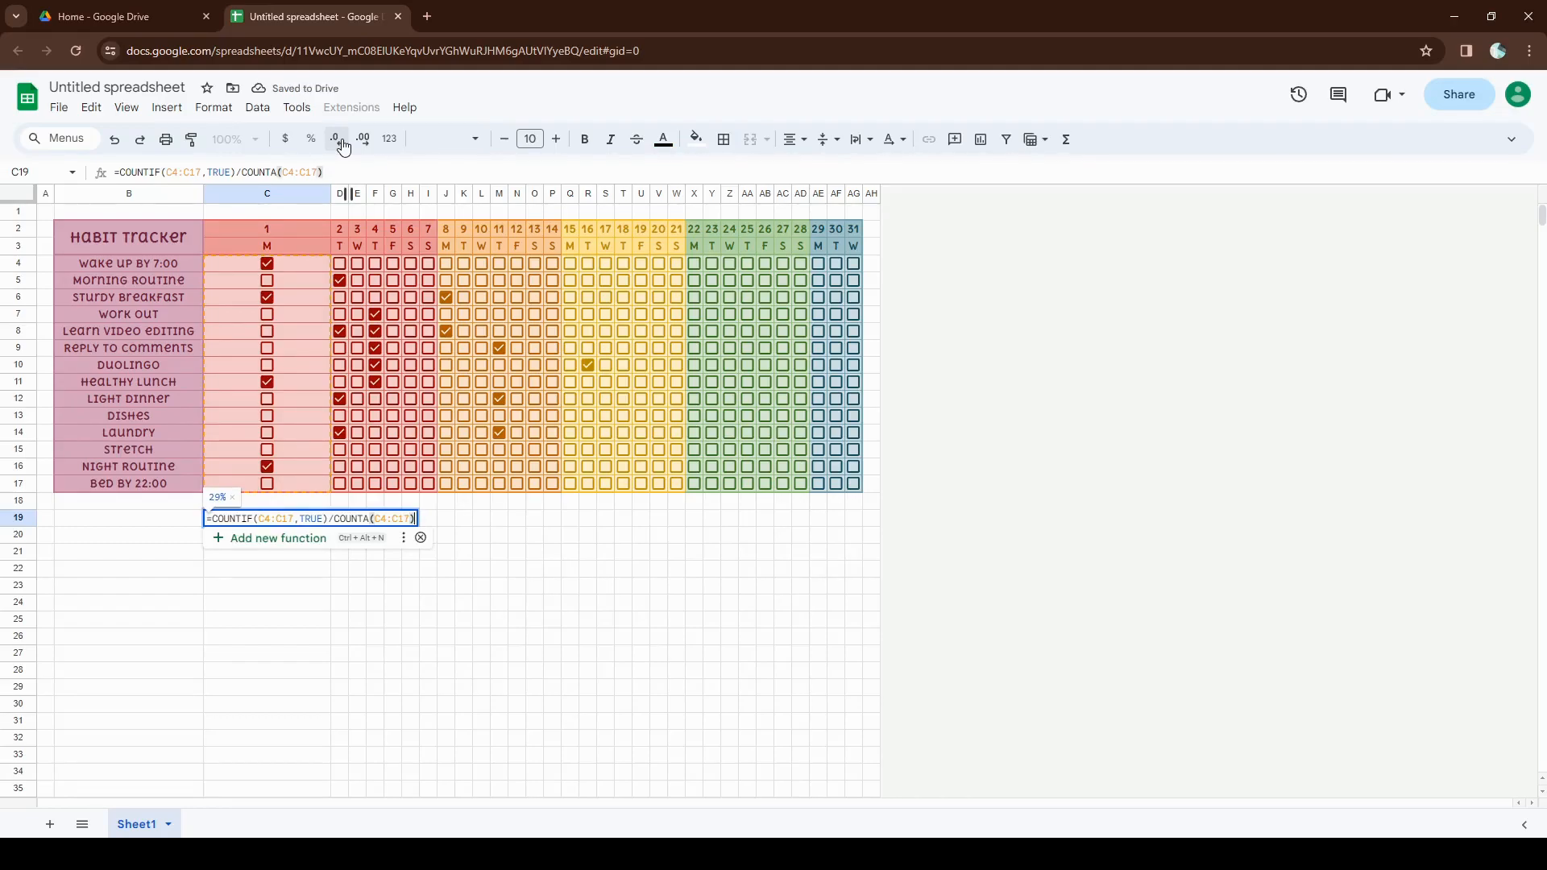
pyautogui.click(872, 214)
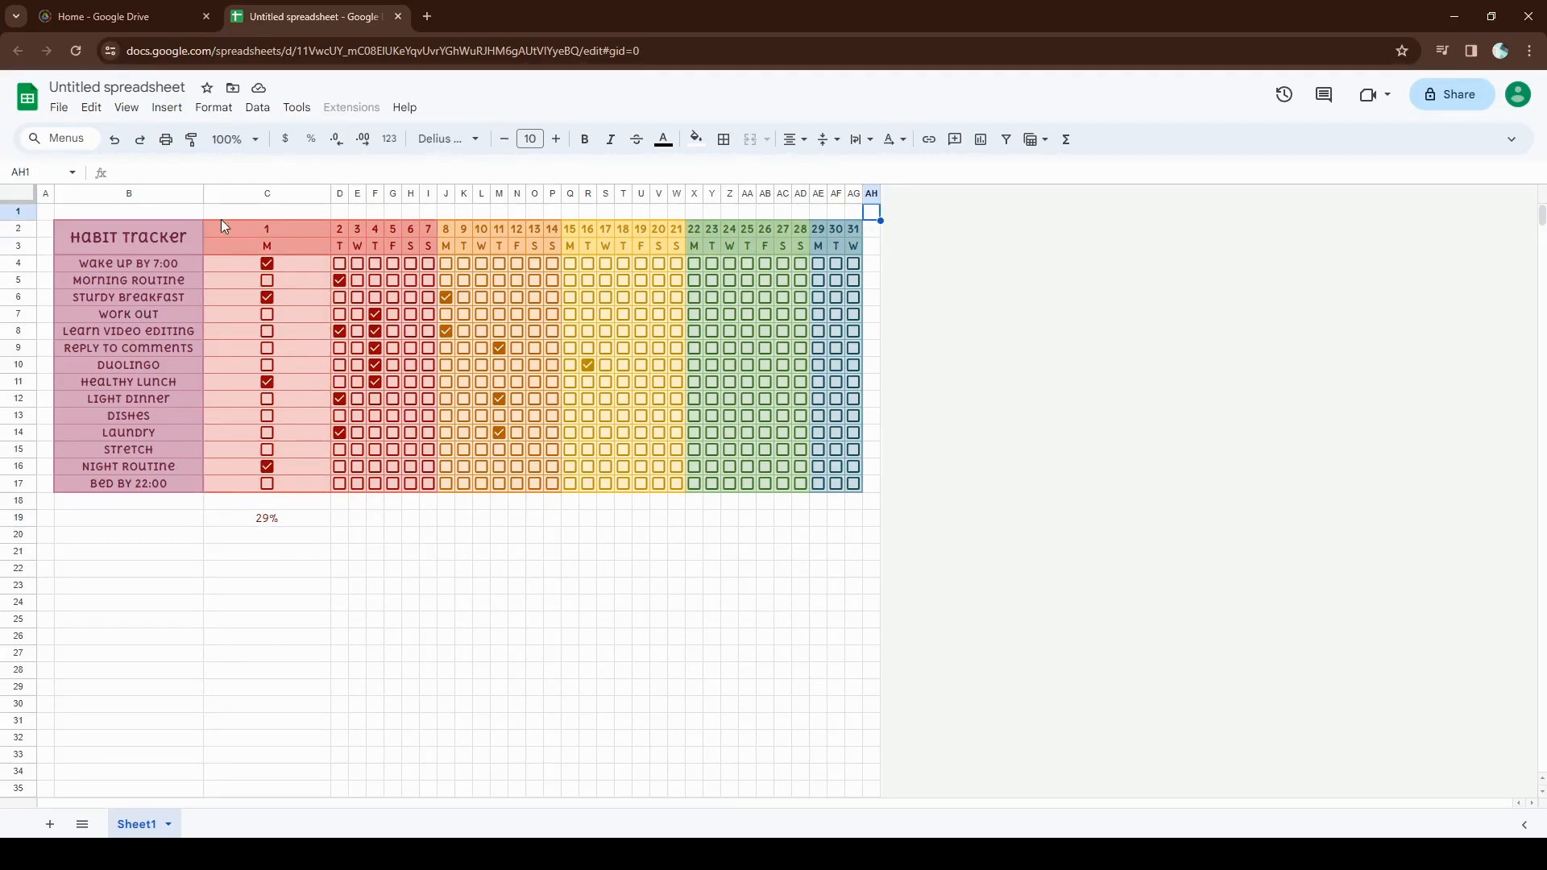
# - Resize column C to 21 pixels so it matches the other day columns
pyautogui.click(262, 193)
pyautogui.rightClick(256, 195)
pyautogui.click(380, 473)
pyautogui.write('21')
pyautogui.press('Return')
pyautogui.click(283, 569)
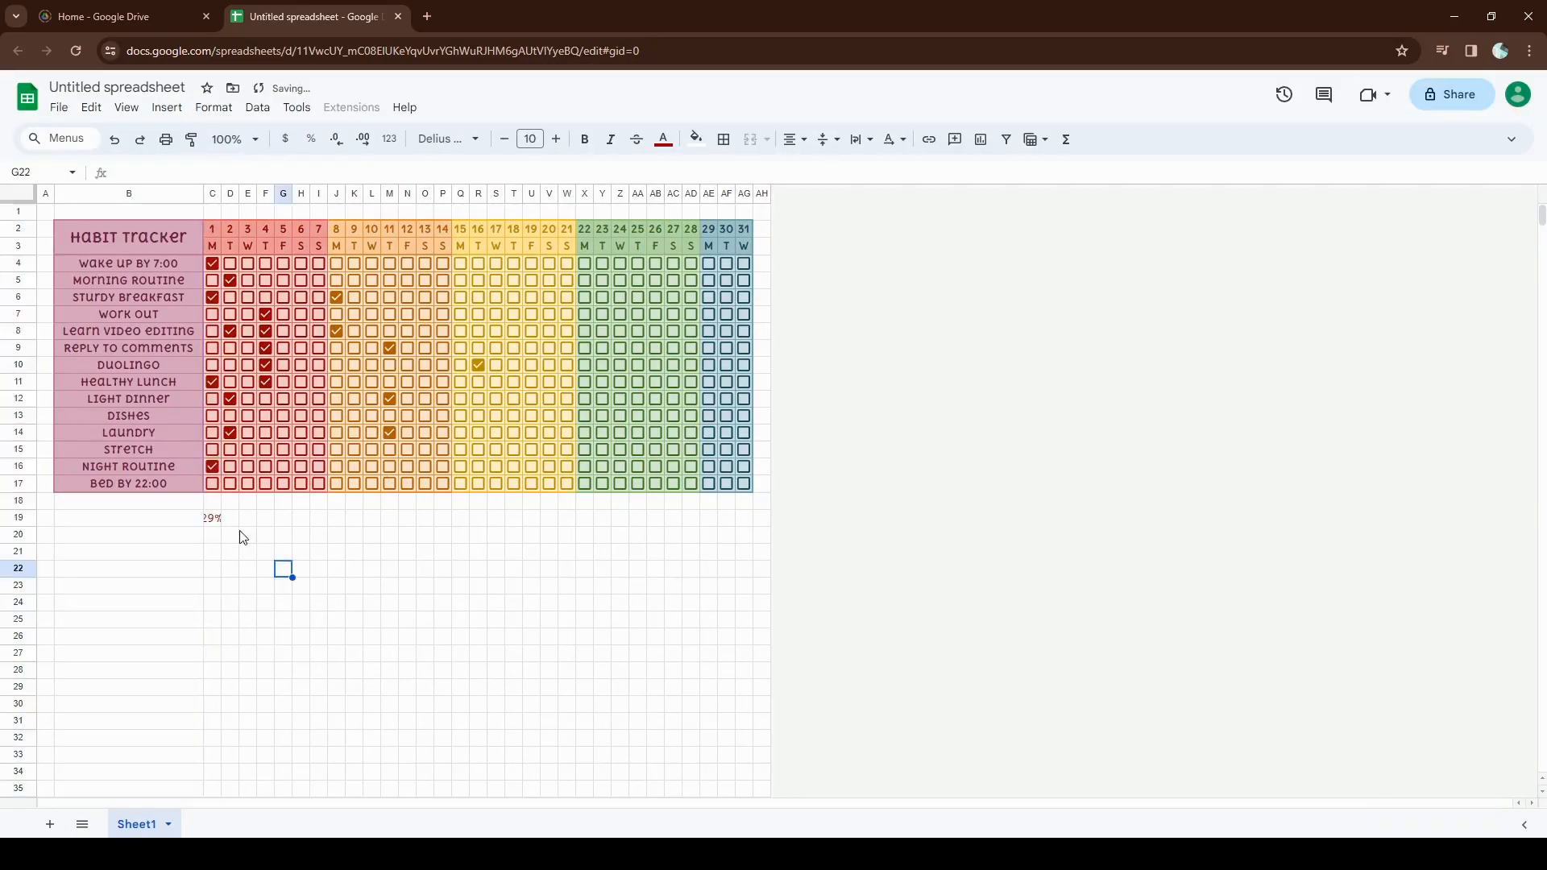
# - Reduce the font size of the whole of row 19 so the percentage fits the narrow day column
pyautogui.click(212, 518)
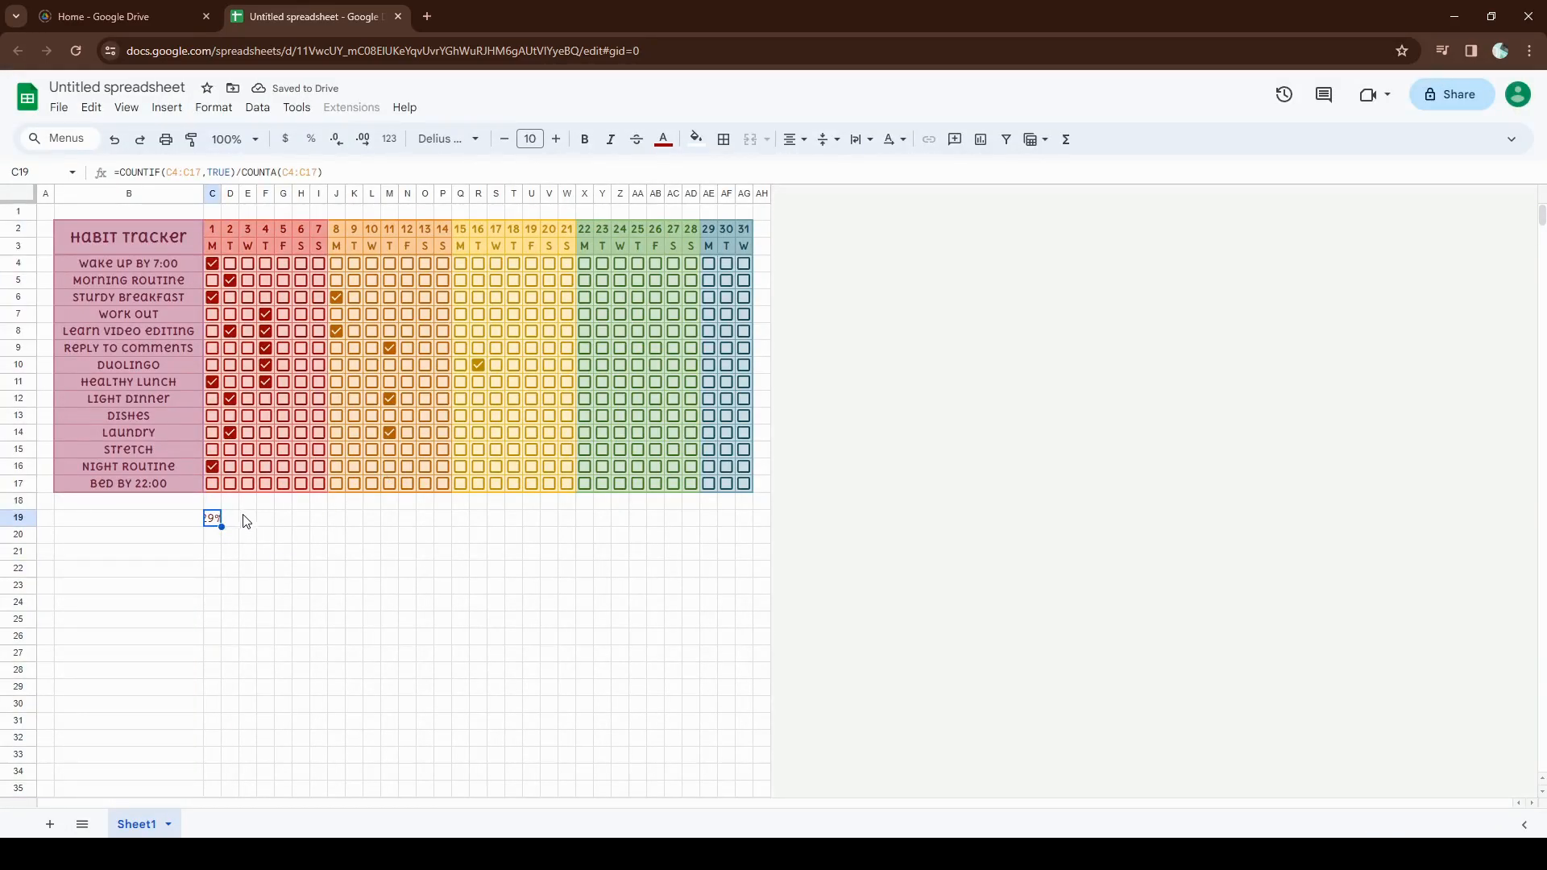
pyautogui.click(19, 518)
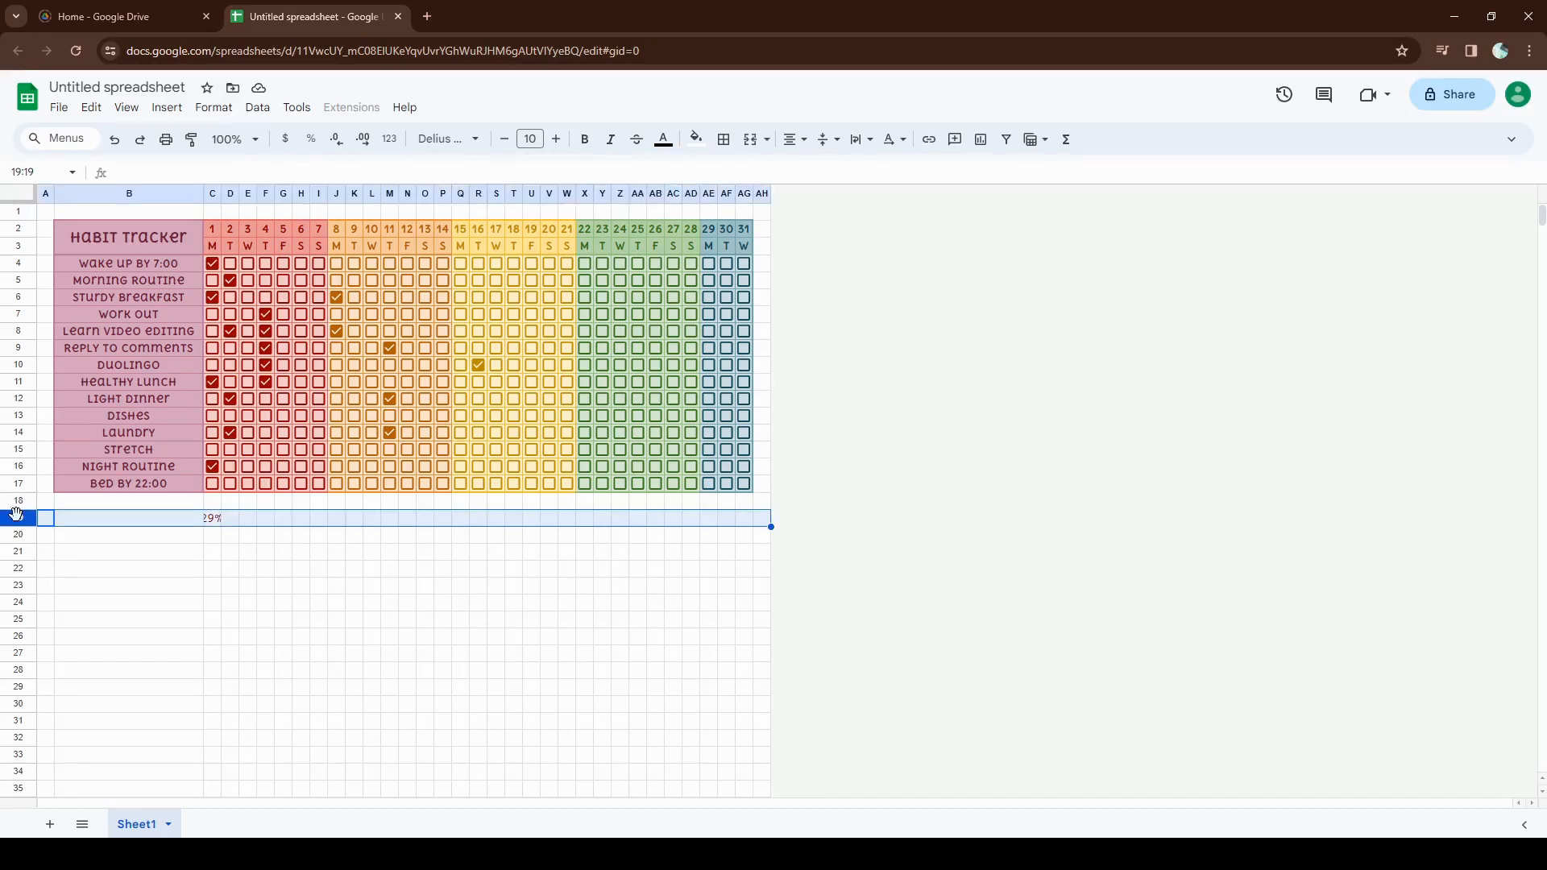
pyautogui.click(504, 148)
pyautogui.click(504, 148)
pyautogui.click(504, 148)
pyautogui.click(232, 553)
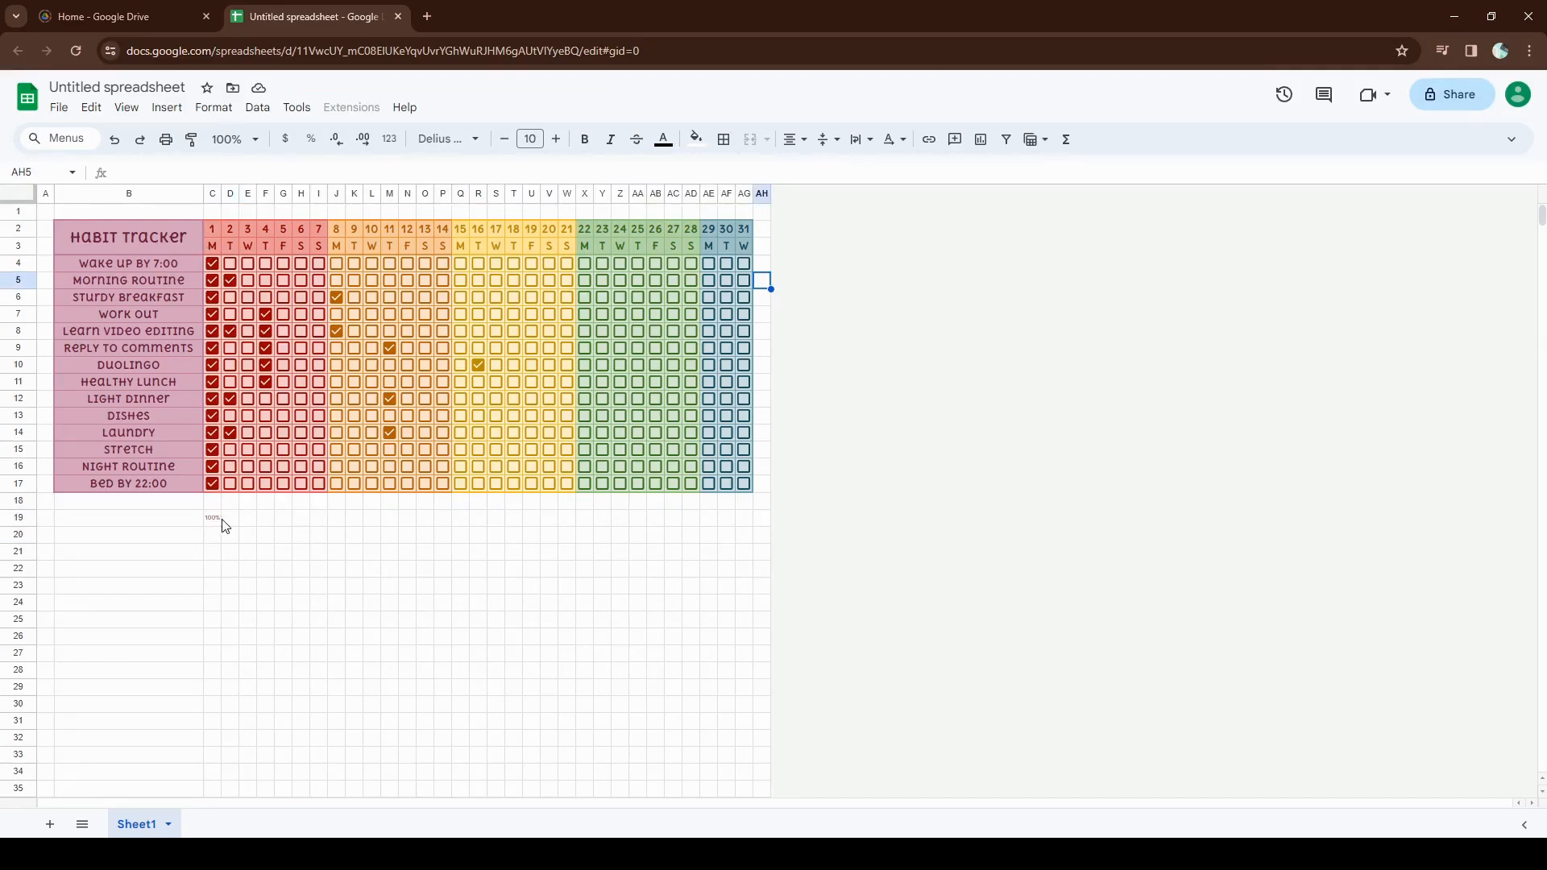
# - Autofill the C19 completion formula across the row to AG19 for days 2 to 31
pyautogui.click(212, 519)
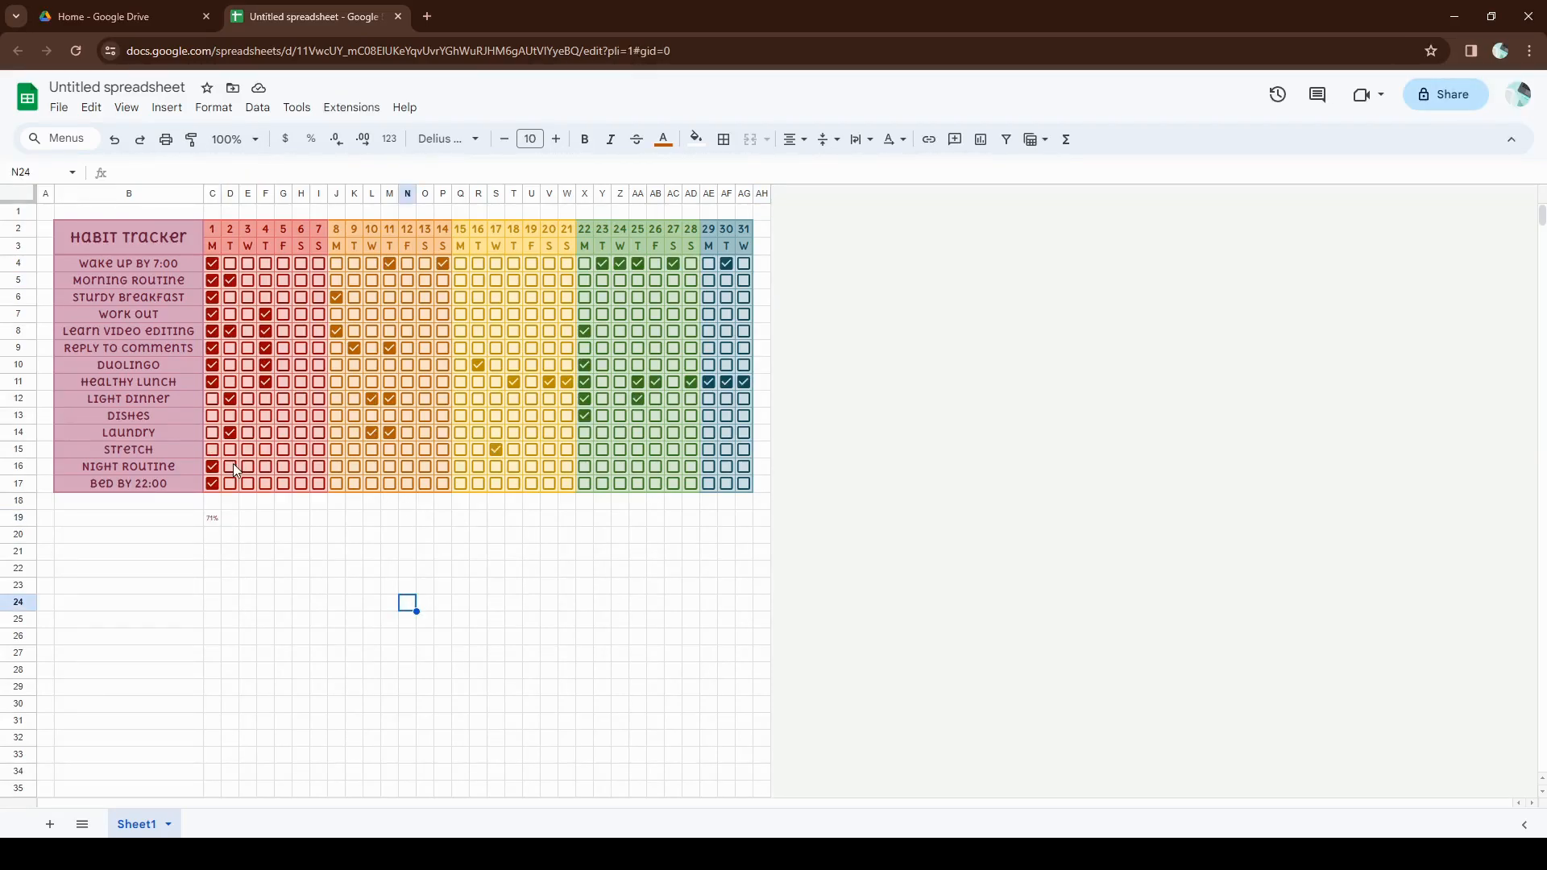
pyautogui.click(214, 521)
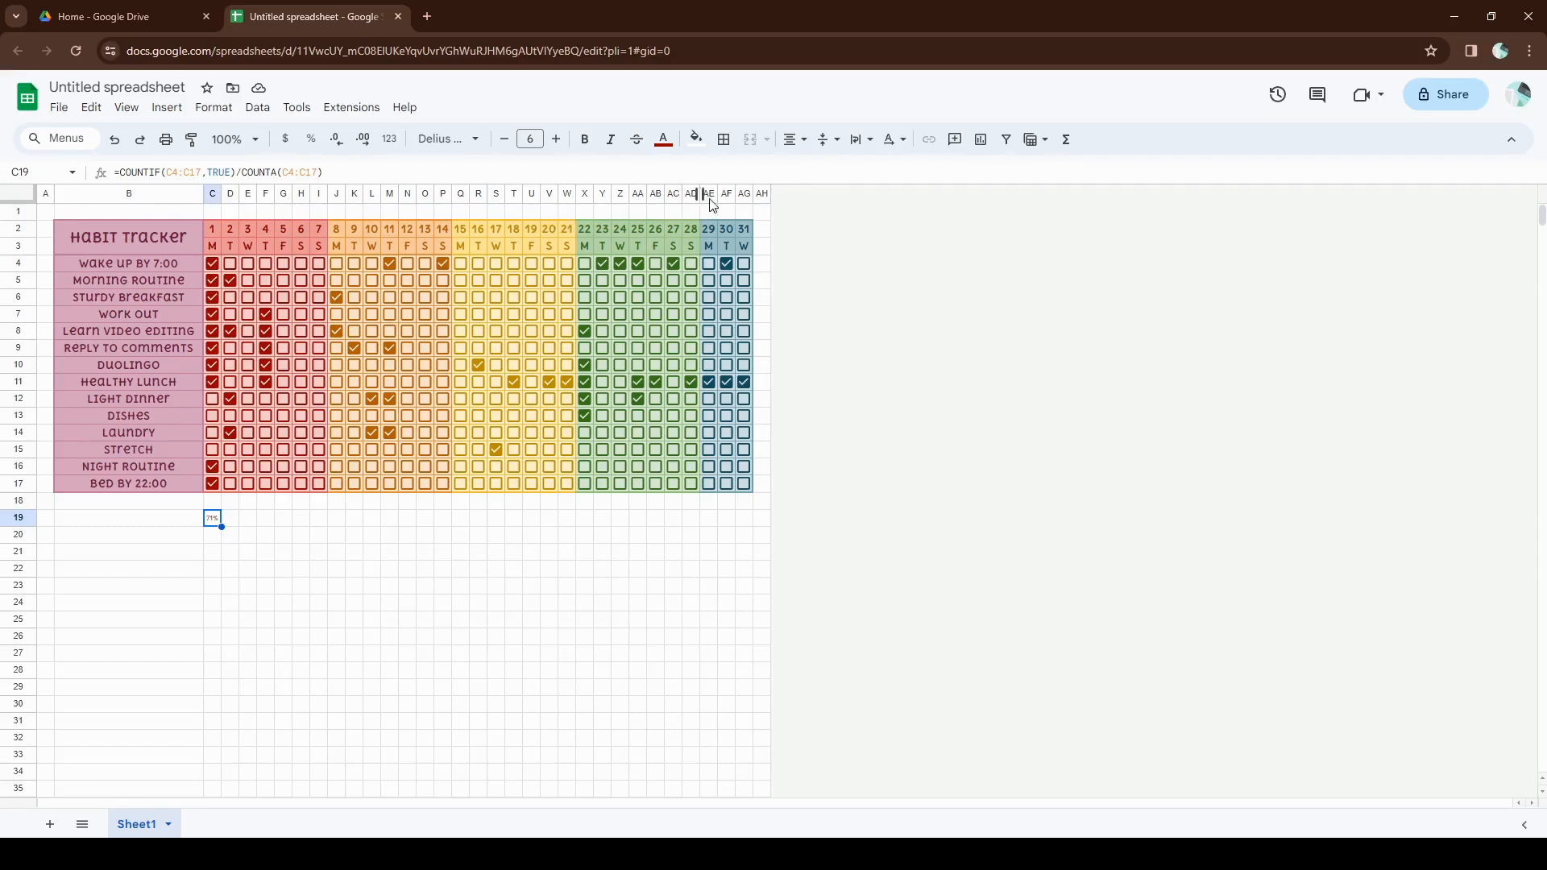
pyautogui.click(761, 551)
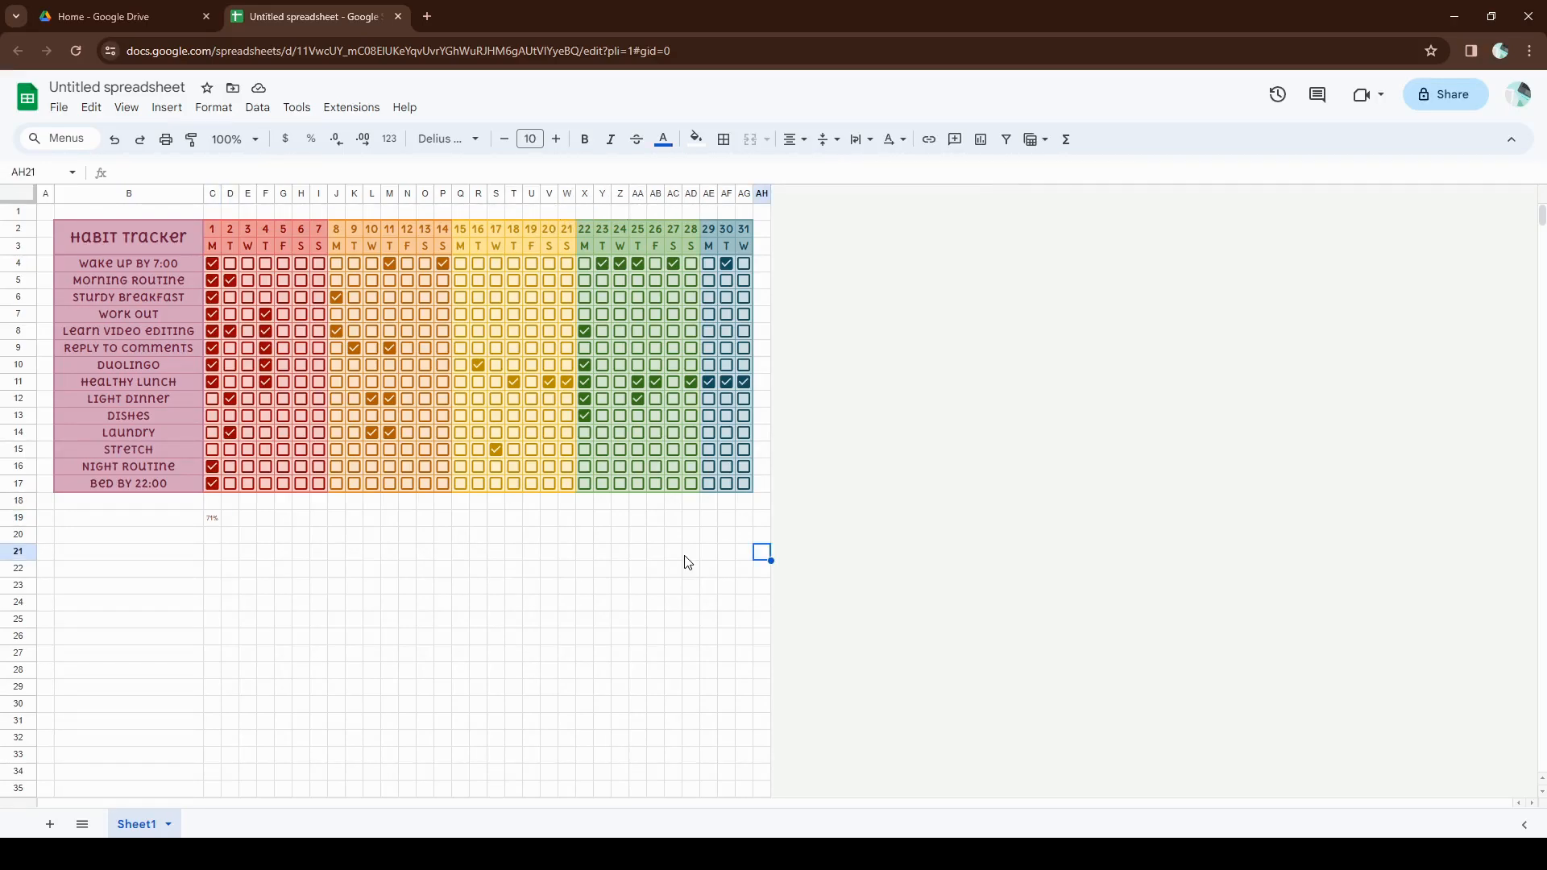
pyautogui.click(214, 524)
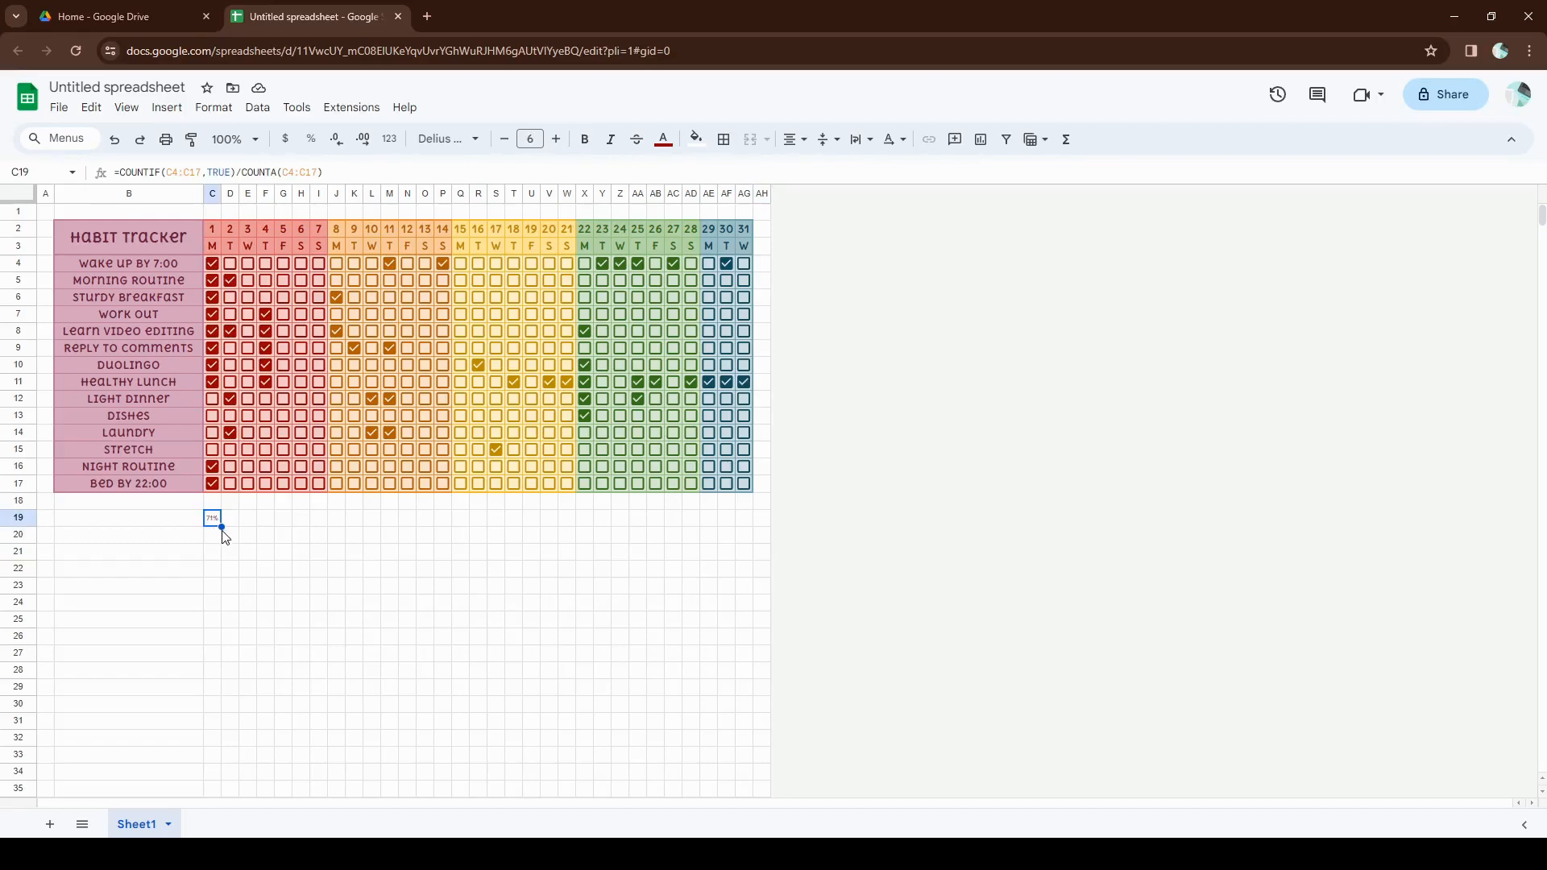
pyautogui.moveTo(220, 526); pyautogui.dragTo(743, 540)
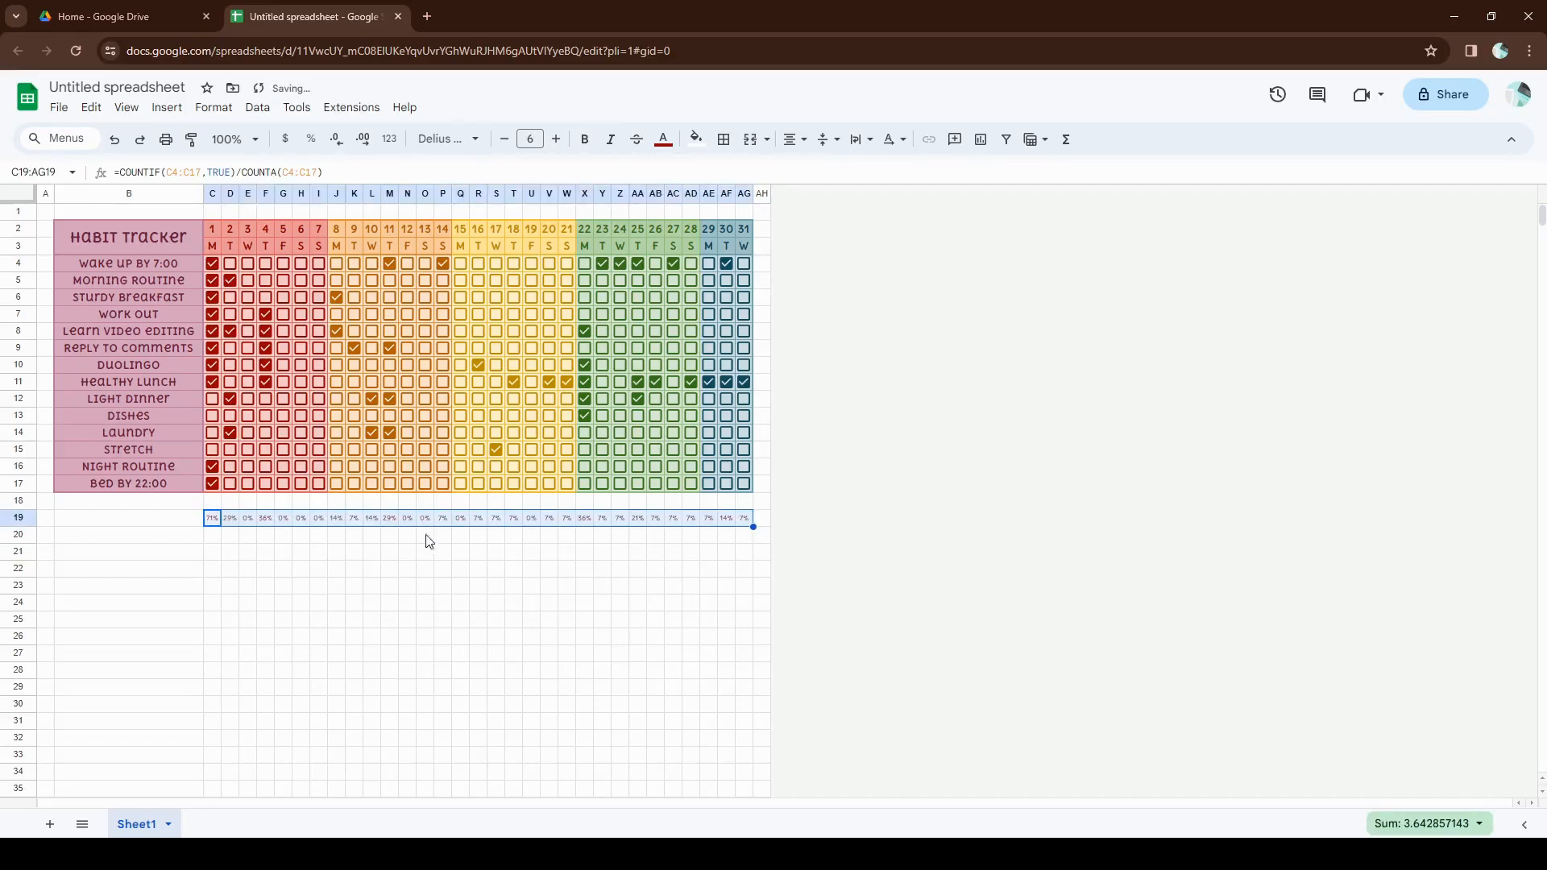
pyautogui.click(355, 586)
# - Check the filled formulas in C19, D19 and E19, and undo the autofill across row 19
pyautogui.click(215, 524)
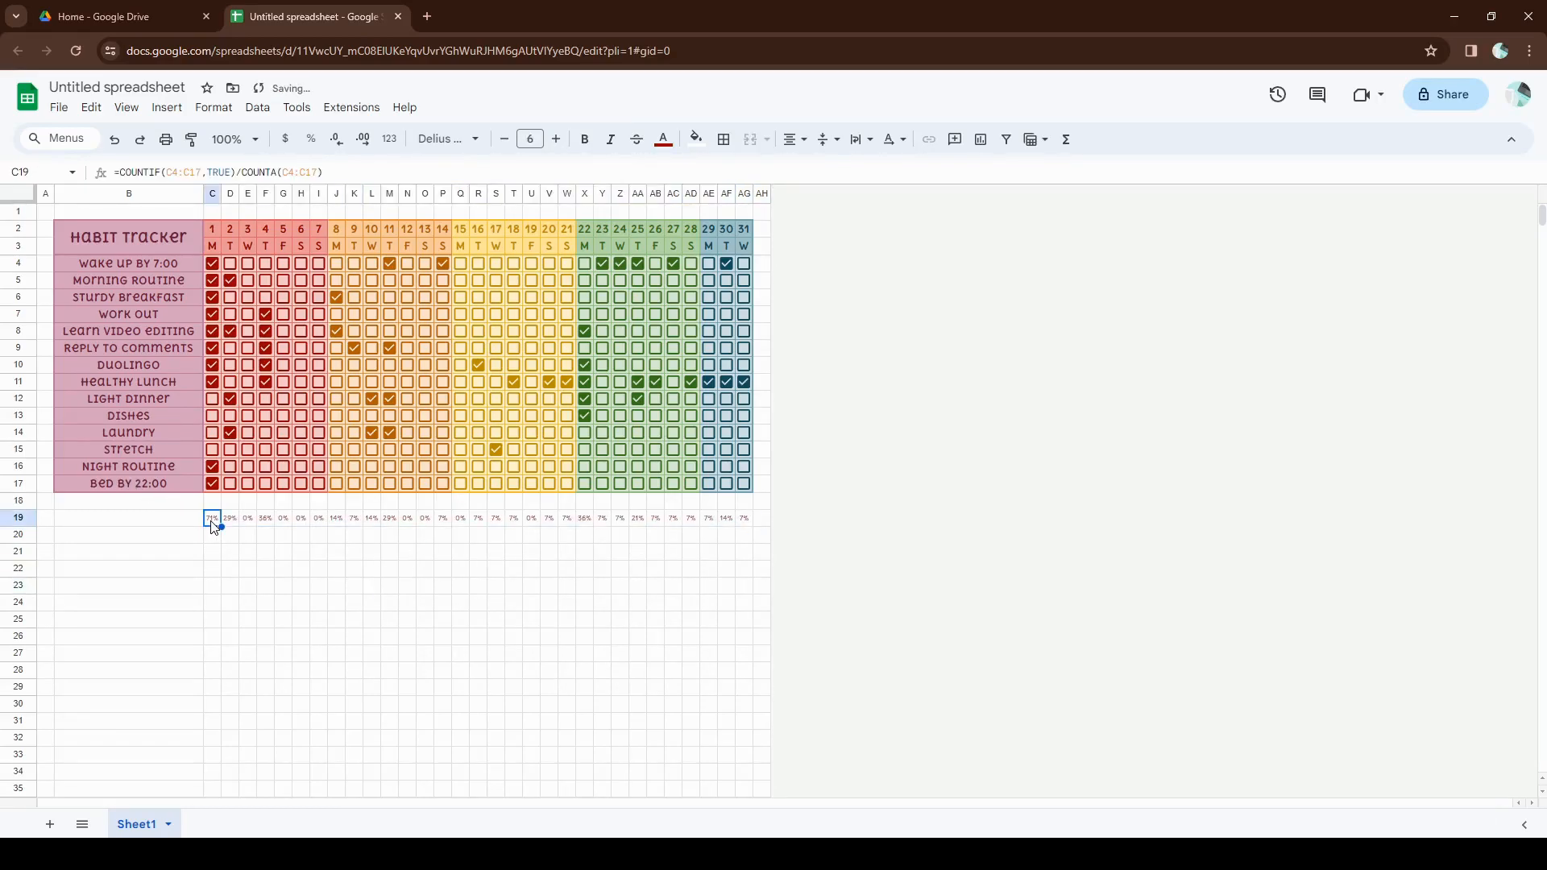
pyautogui.click(231, 521)
pyautogui.click(248, 522)
pyautogui.click(762, 636)
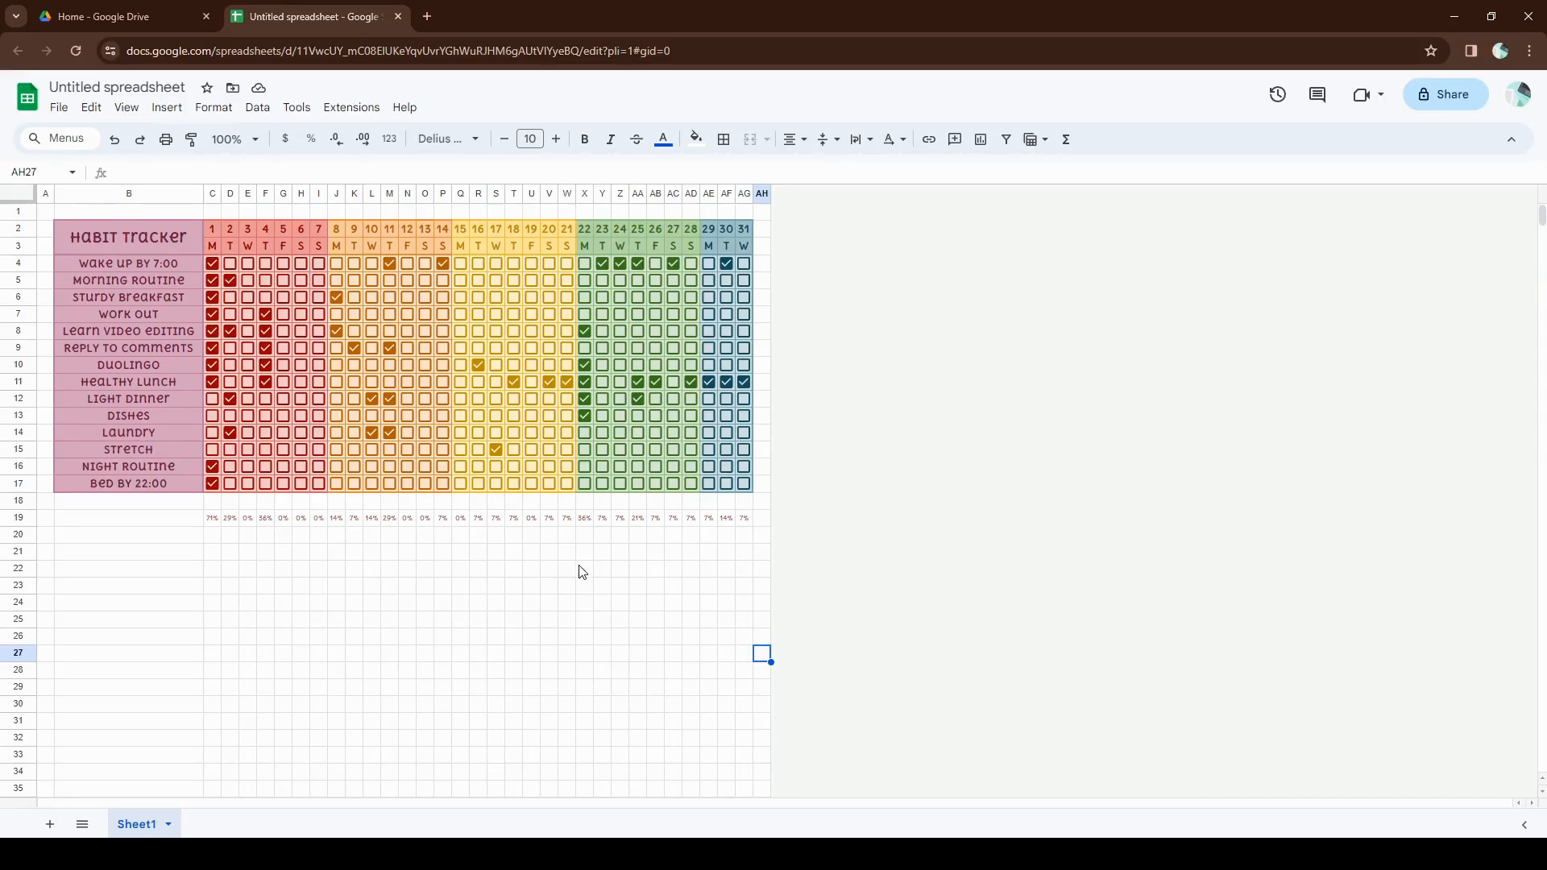
pyautogui.hotkey('ctrl', 'z')
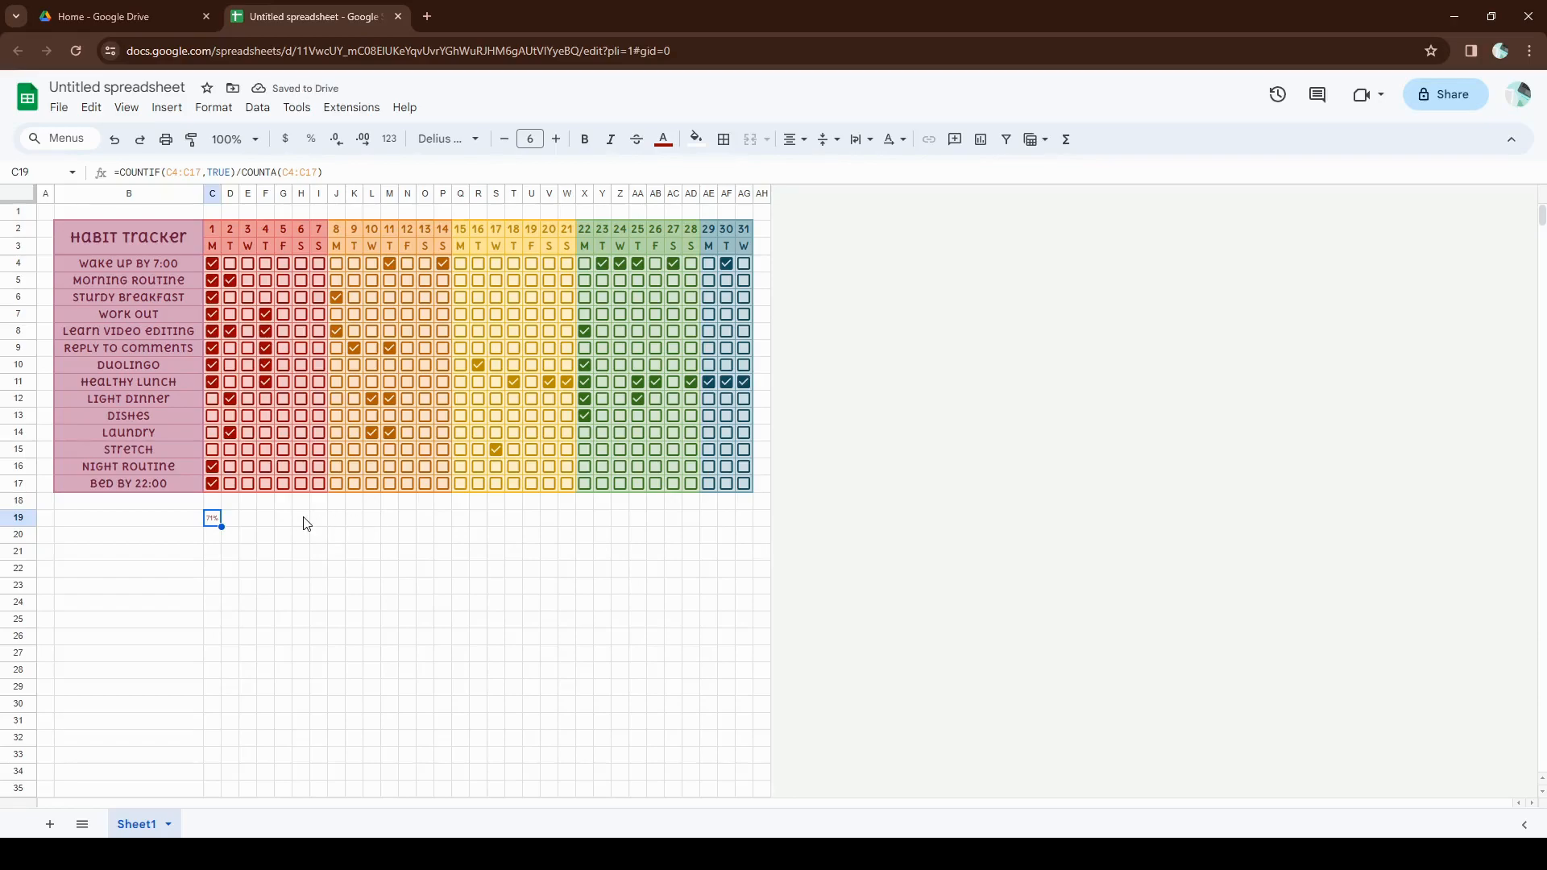
# - Copy C19, paste only its formula into D19:AG19, and check the formulas in D19 and E19
pyautogui.hotkey('ctrl', 'c')
pyautogui.moveTo(229, 519); pyautogui.dragTo(745, 524)
pyautogui.rightClick(745, 524)
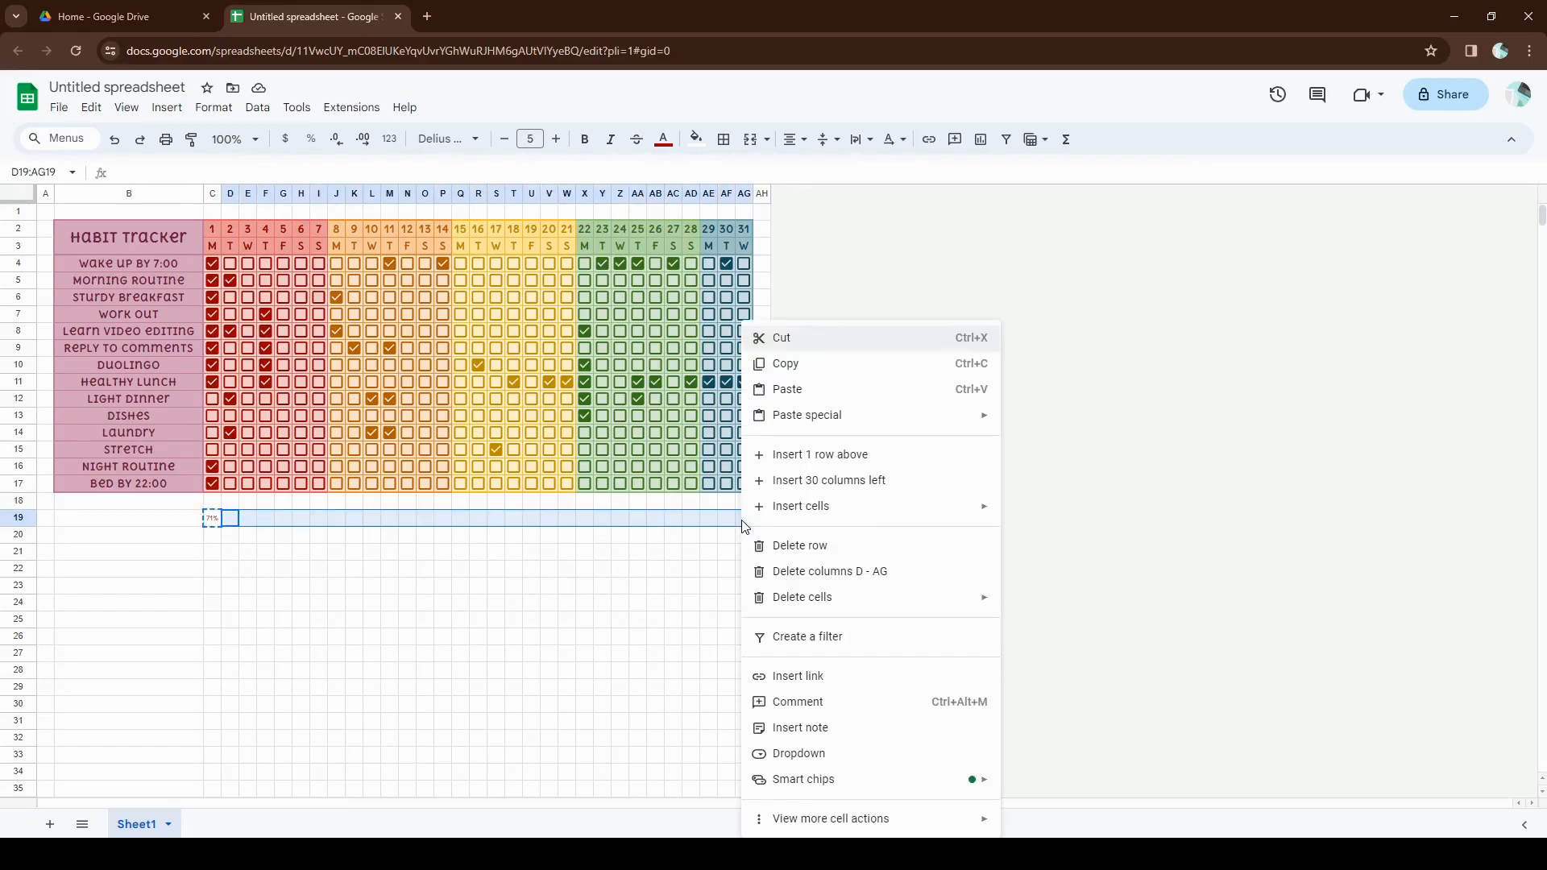
pyautogui.moveTo(905, 424)
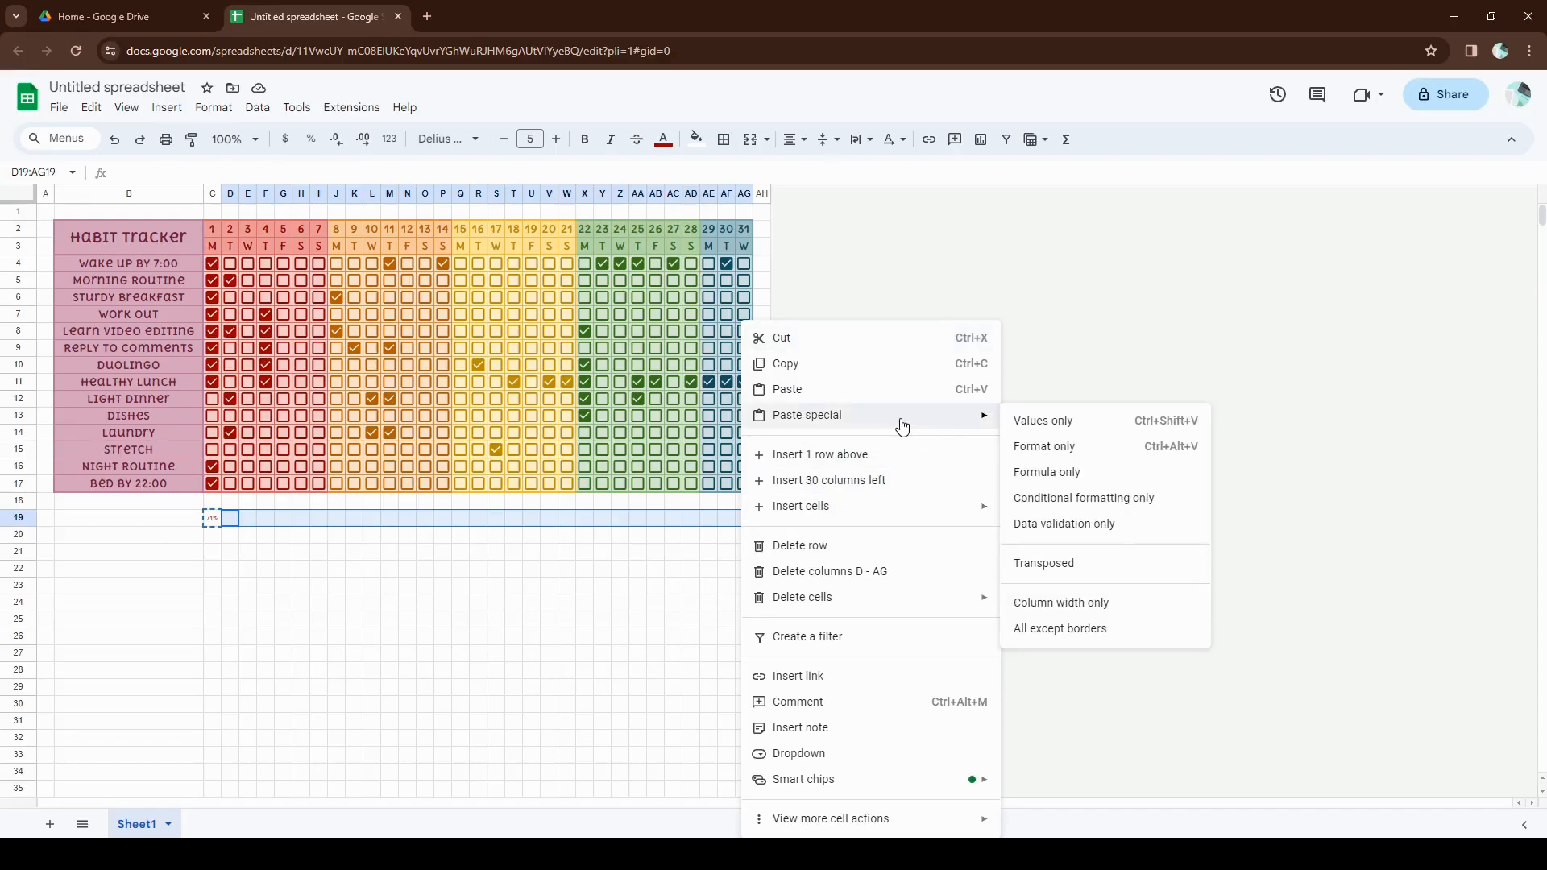
pyautogui.click(1056, 480)
pyautogui.click(761, 586)
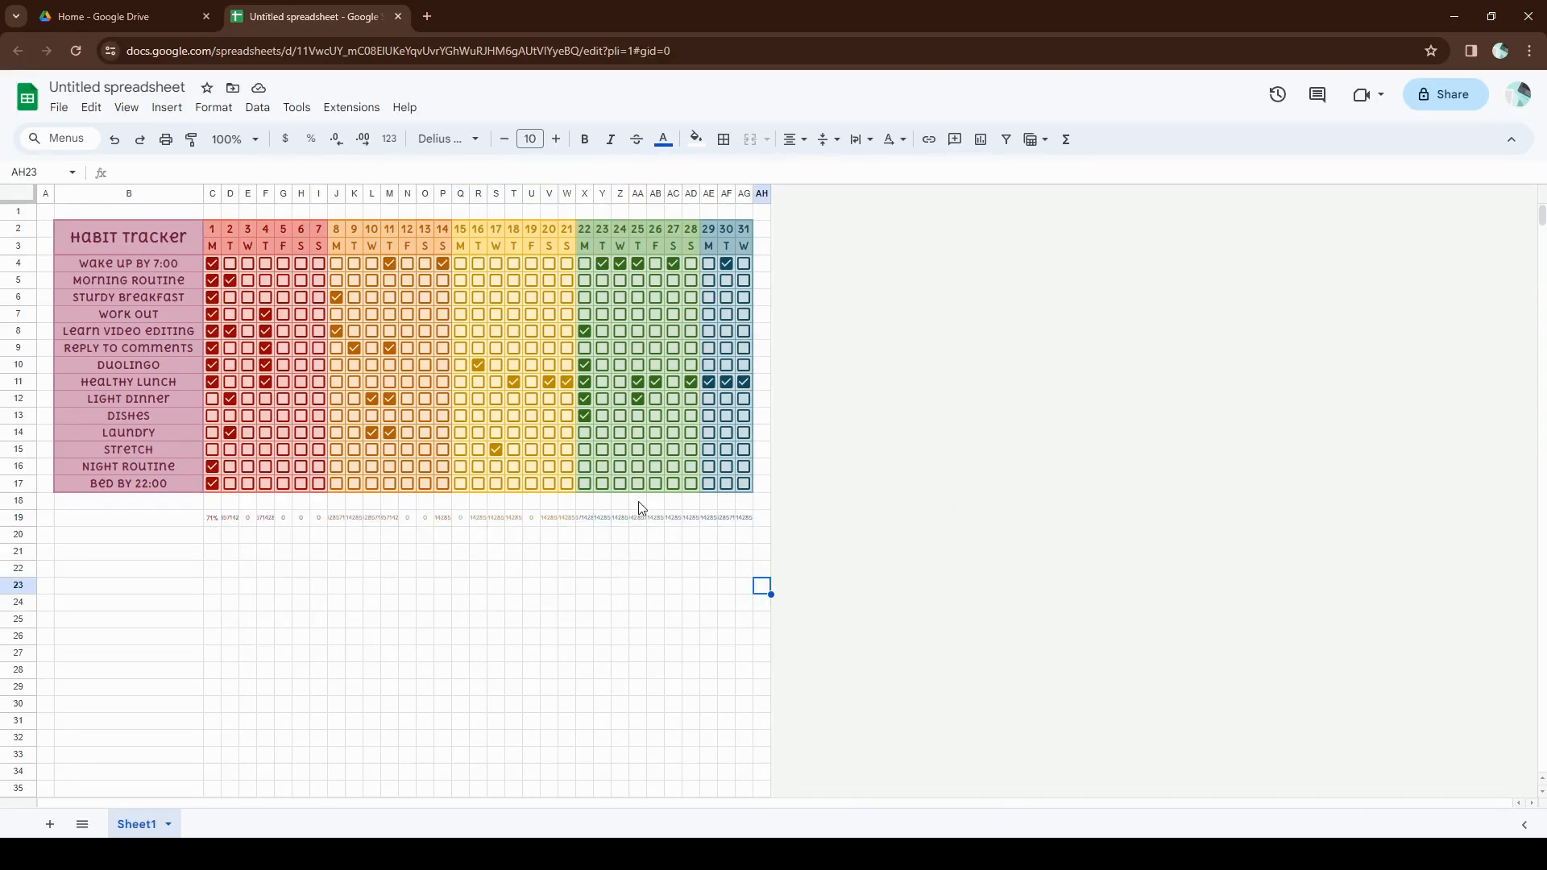
pyautogui.click(215, 521)
pyautogui.click(232, 524)
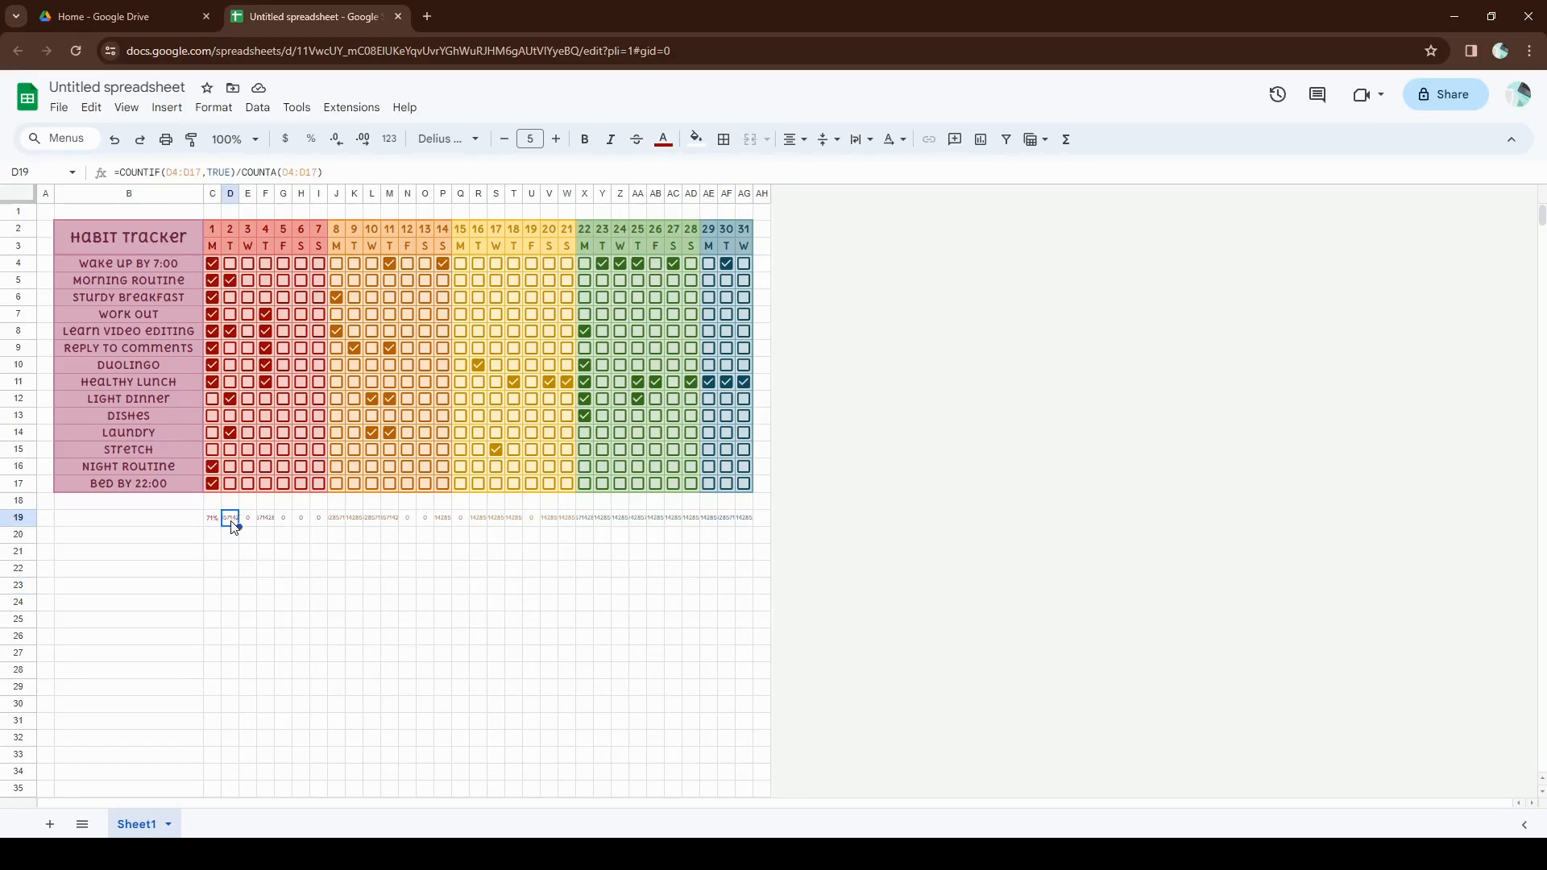
pyautogui.click(252, 523)
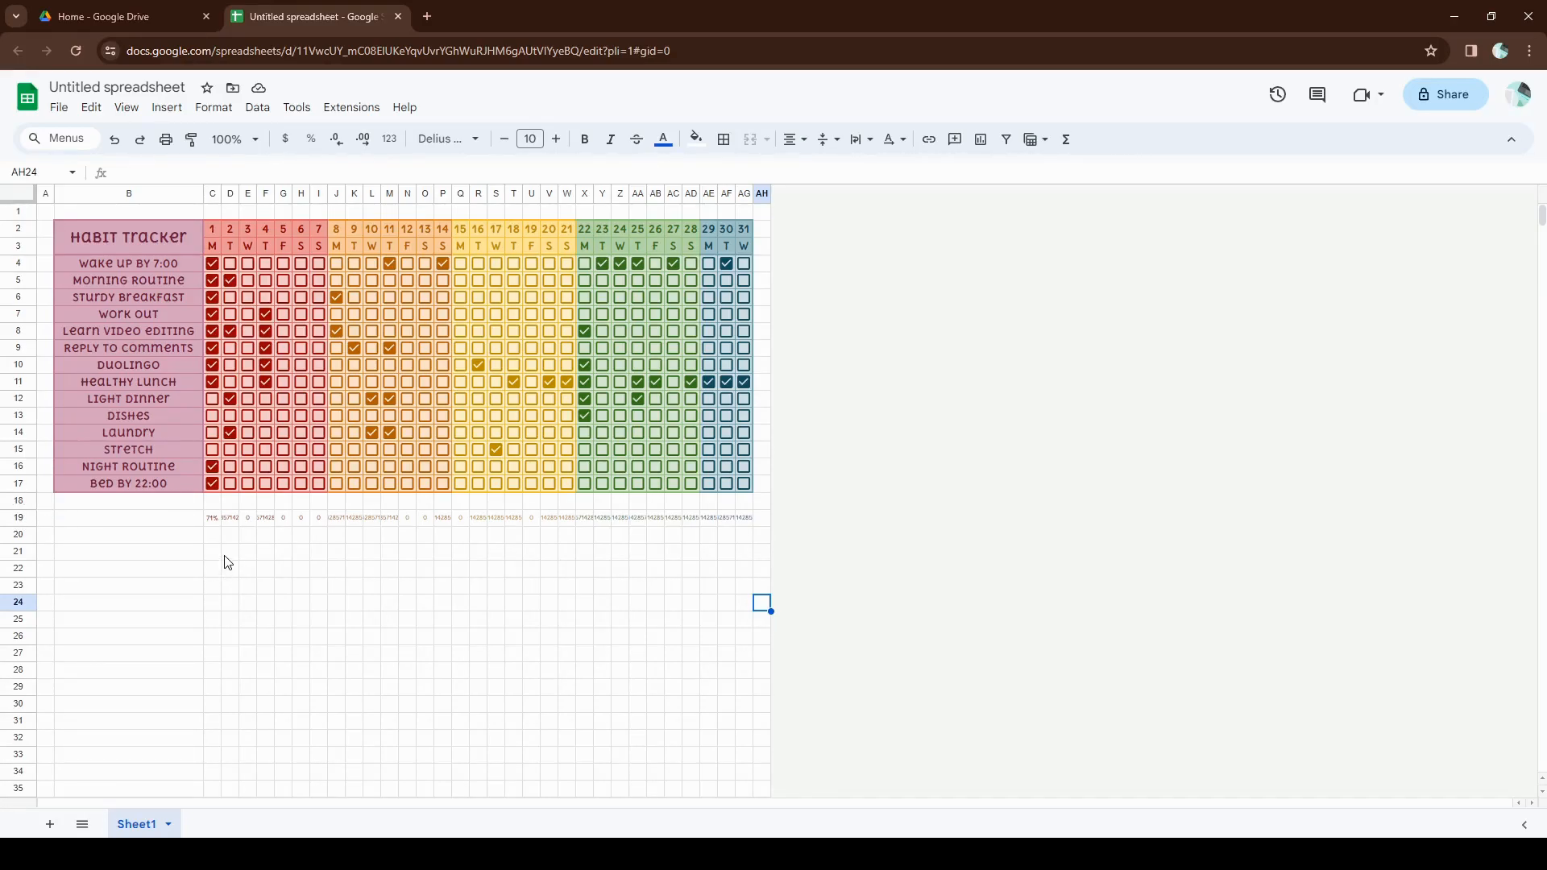
# - Format all of row 19 as percentages without decimal places
pyautogui.click(19, 518)
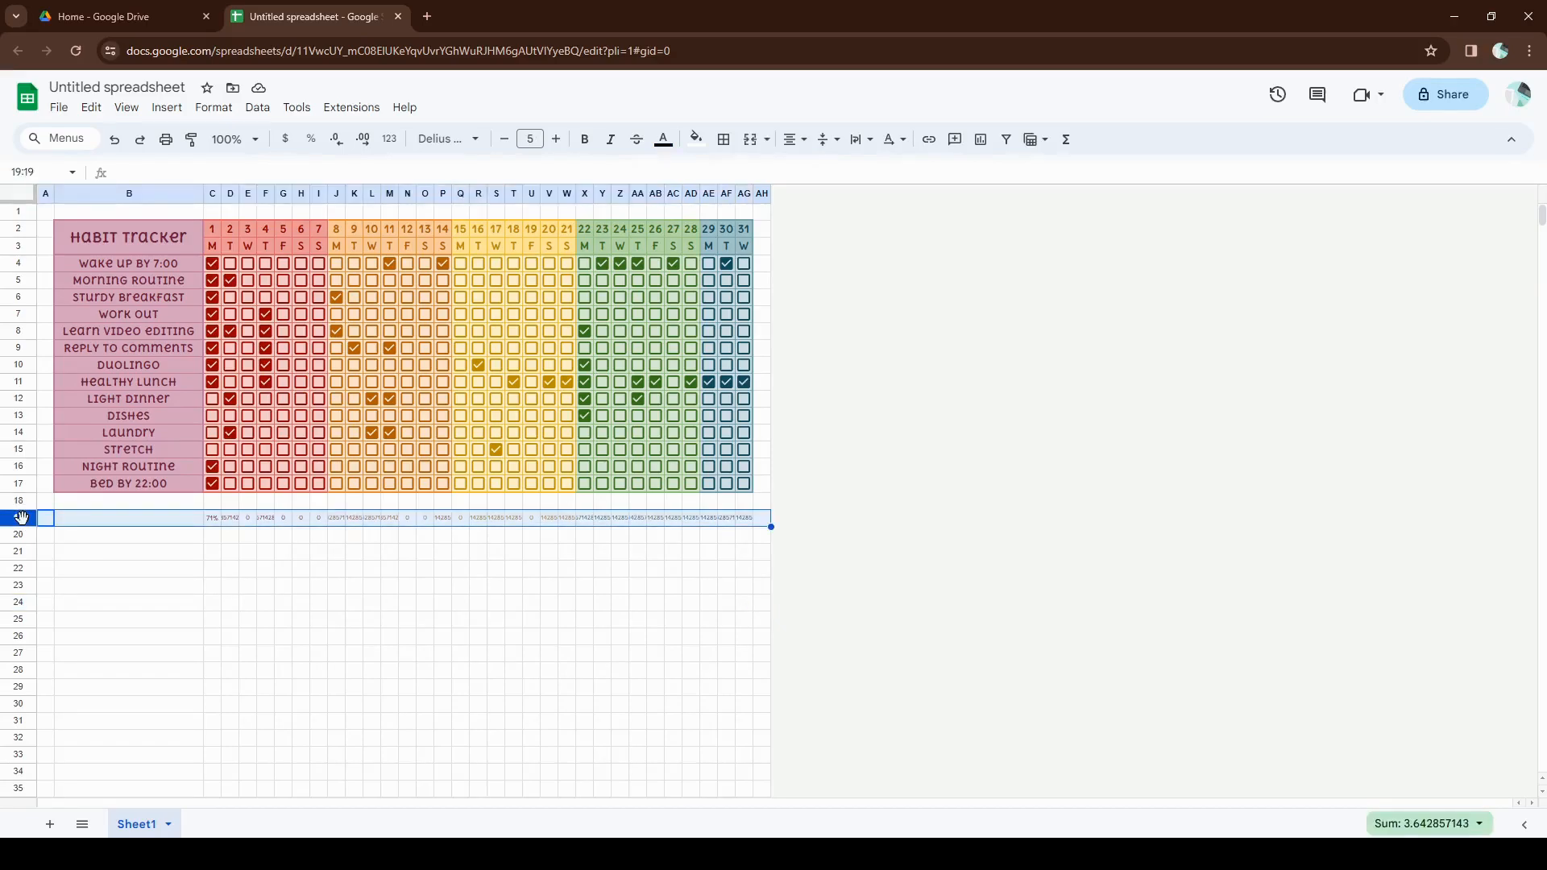
pyautogui.click(318, 141)
pyautogui.click(335, 141)
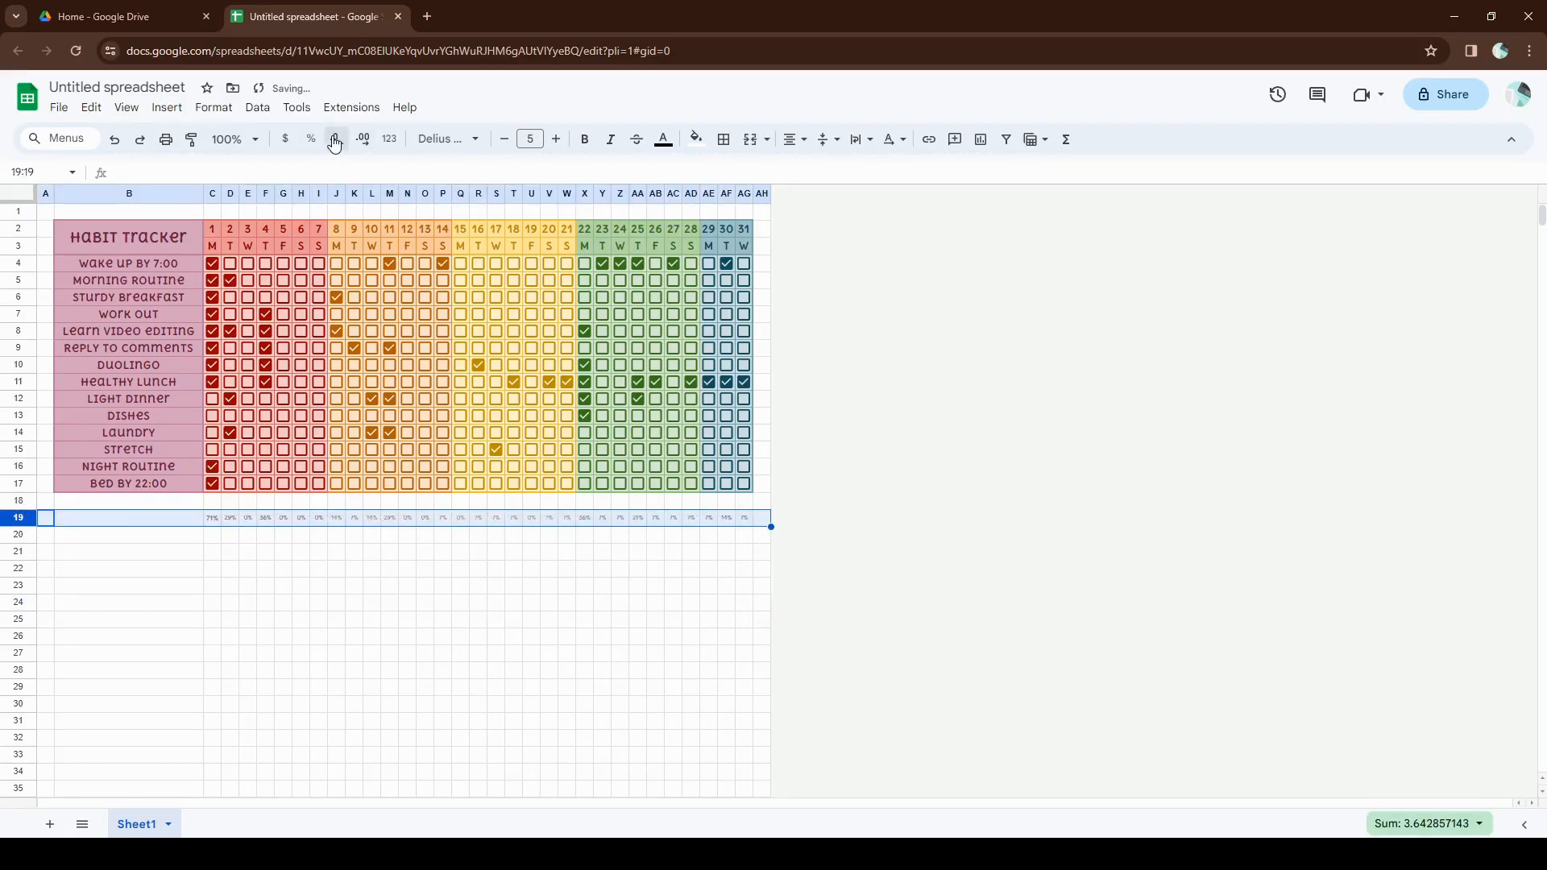
pyautogui.click(373, 586)
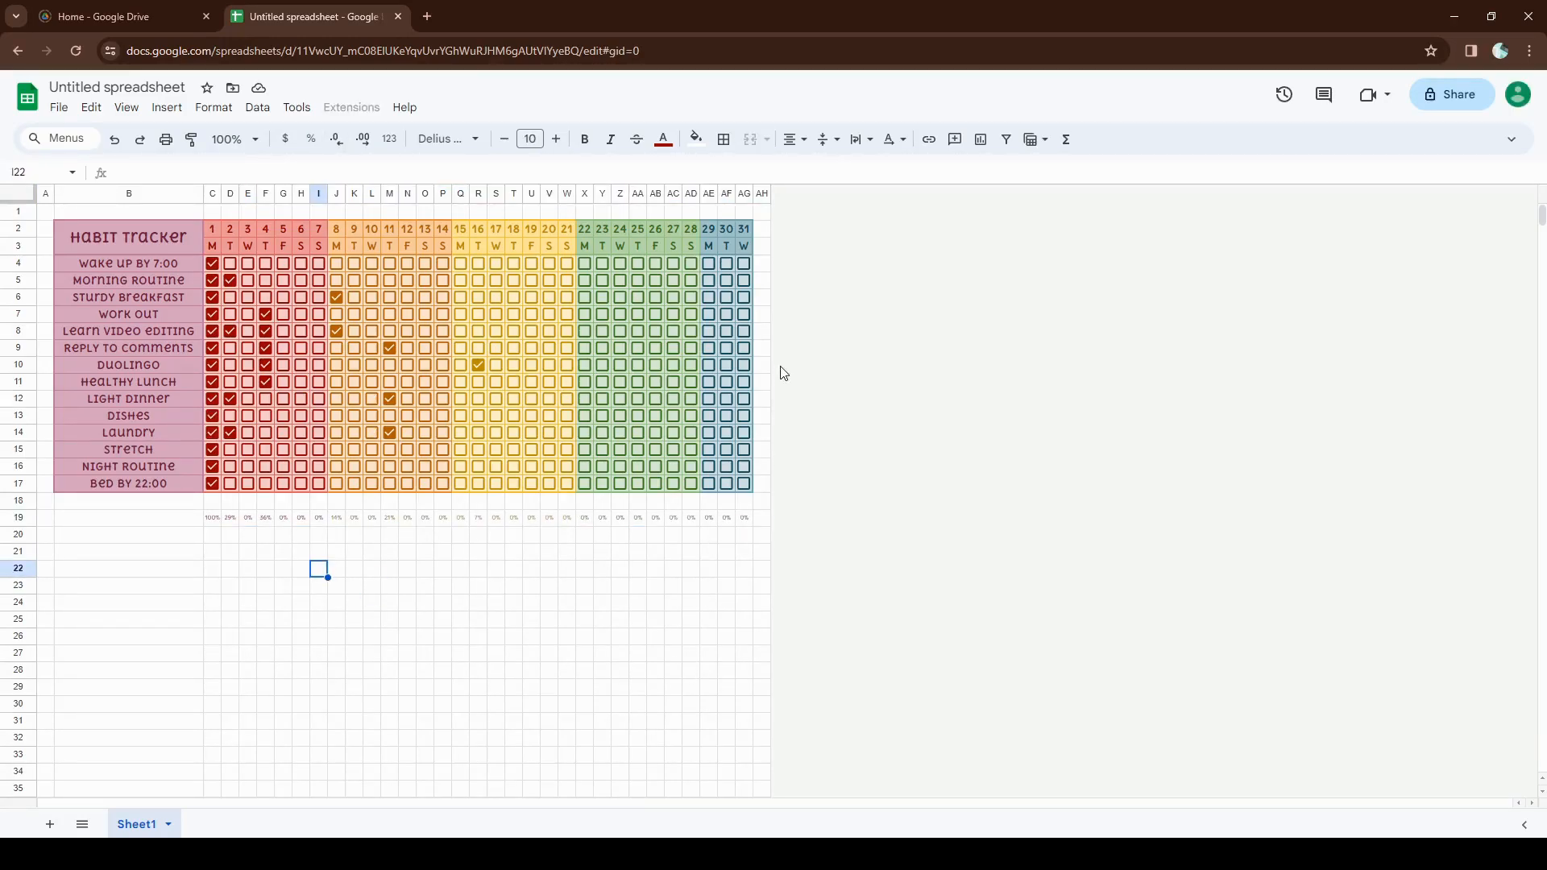
# - Insert two columns to the right of columns AG and AH
pyautogui.moveTo(757, 193); pyautogui.dragTo(749, 193)
pyautogui.rightClick(749, 194)
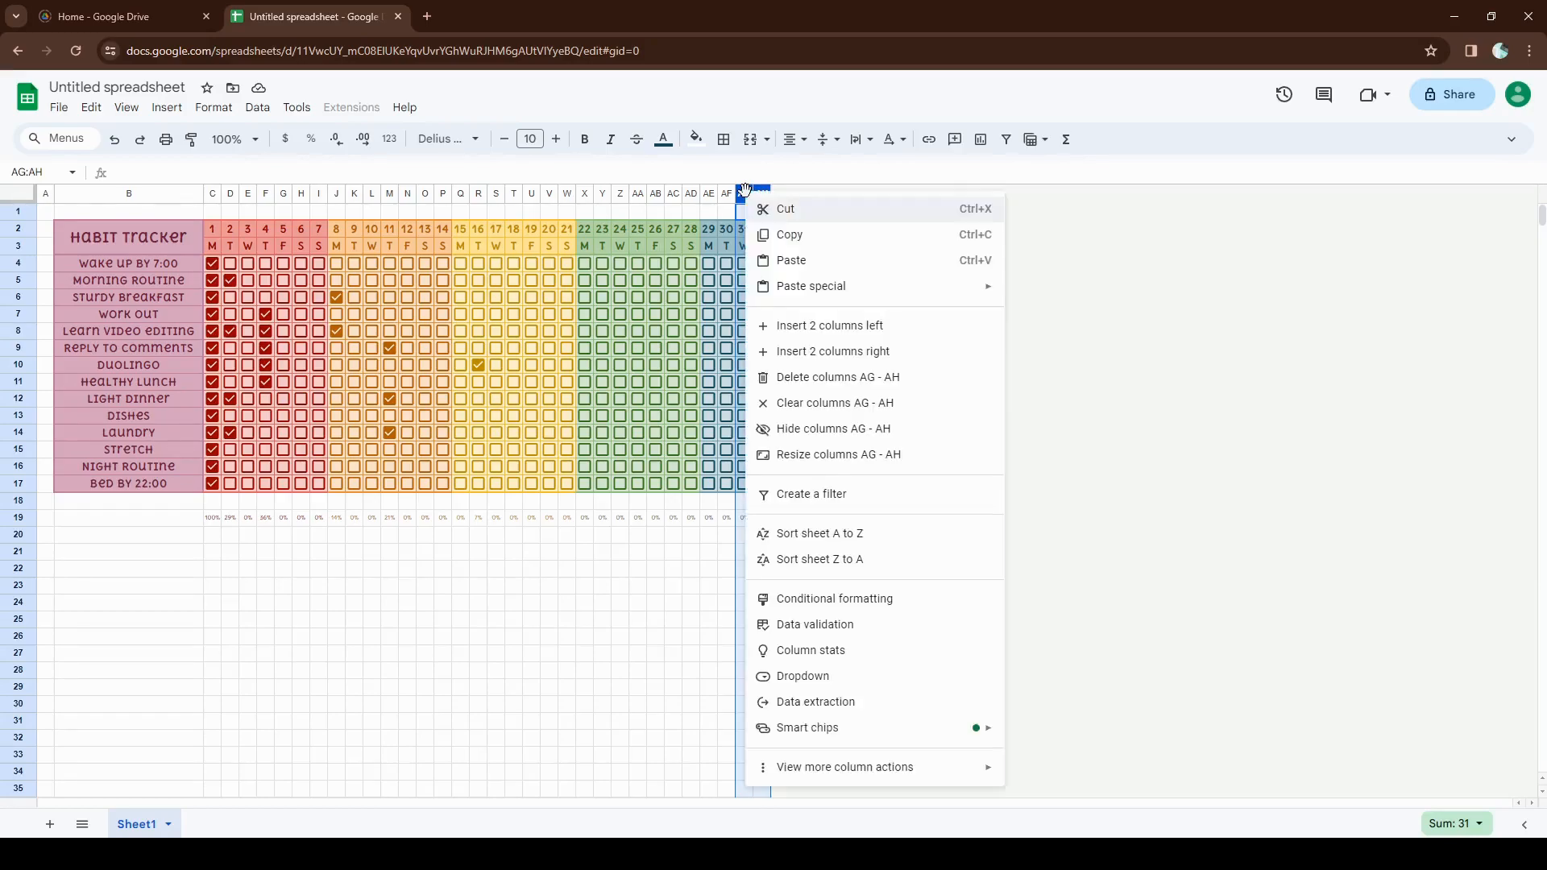
pyautogui.click(827, 355)
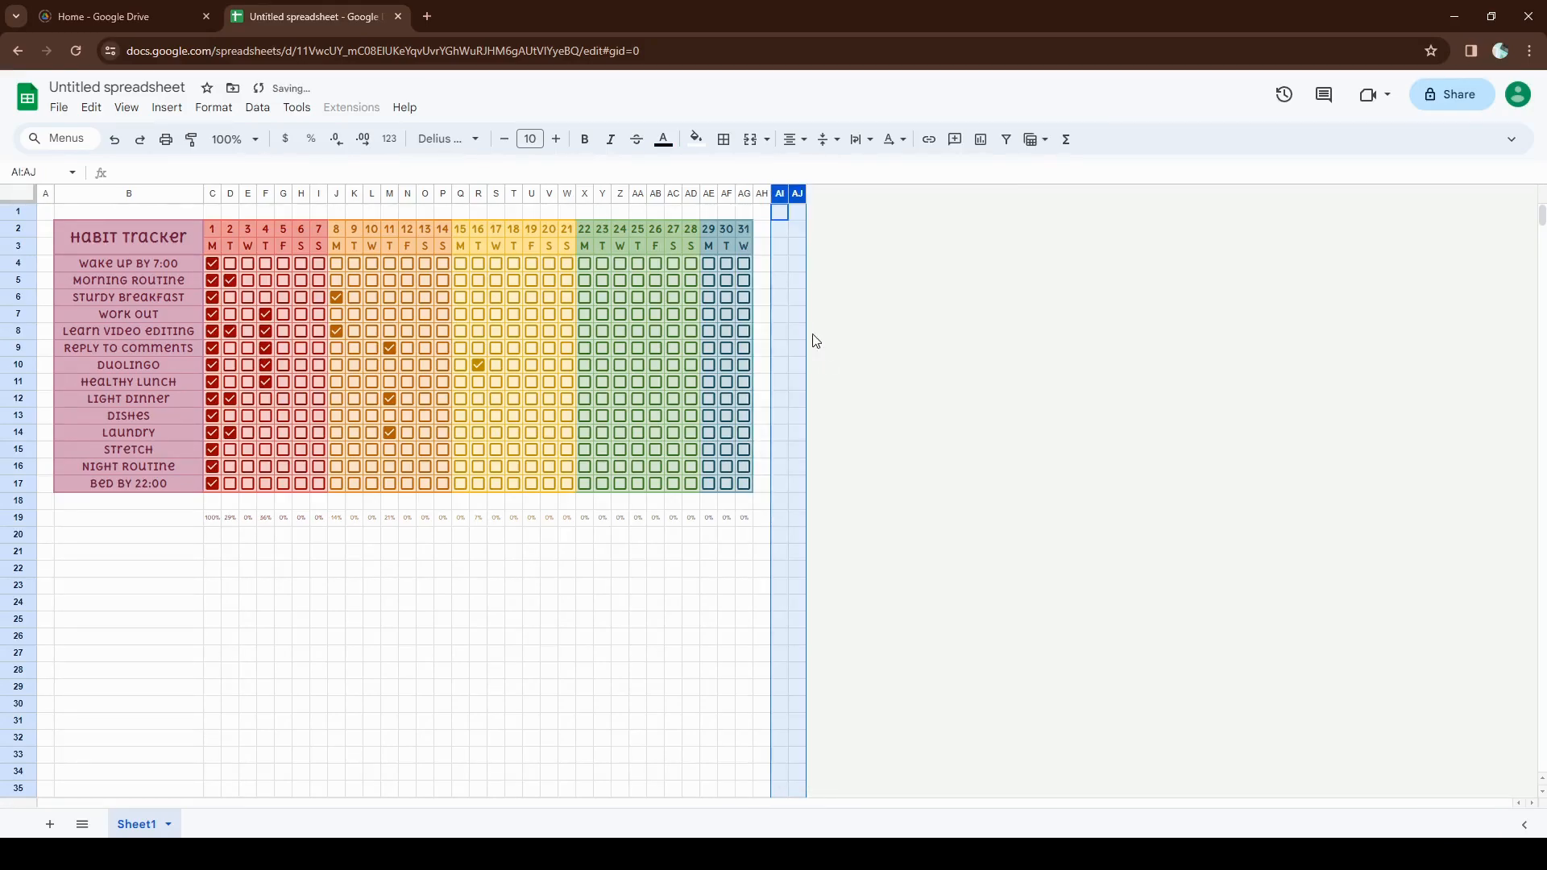
# - Start a formula in AH4 with COUNTIF(C4:AG4,TRUE) followed by a division sign for the wake-up habit
pyautogui.click(767, 266)
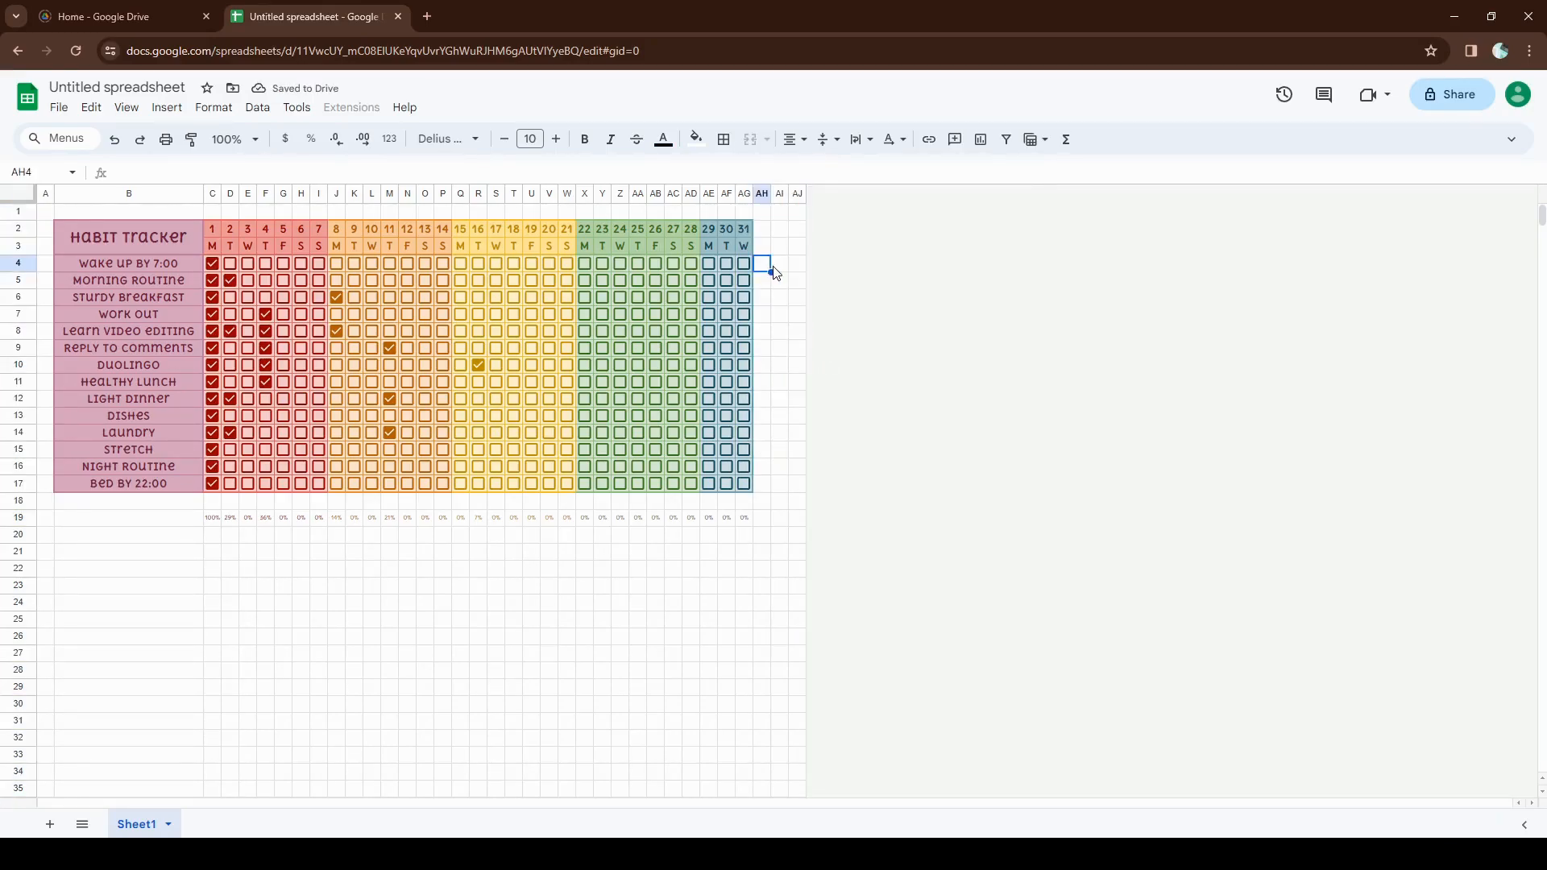
pyautogui.write('=')
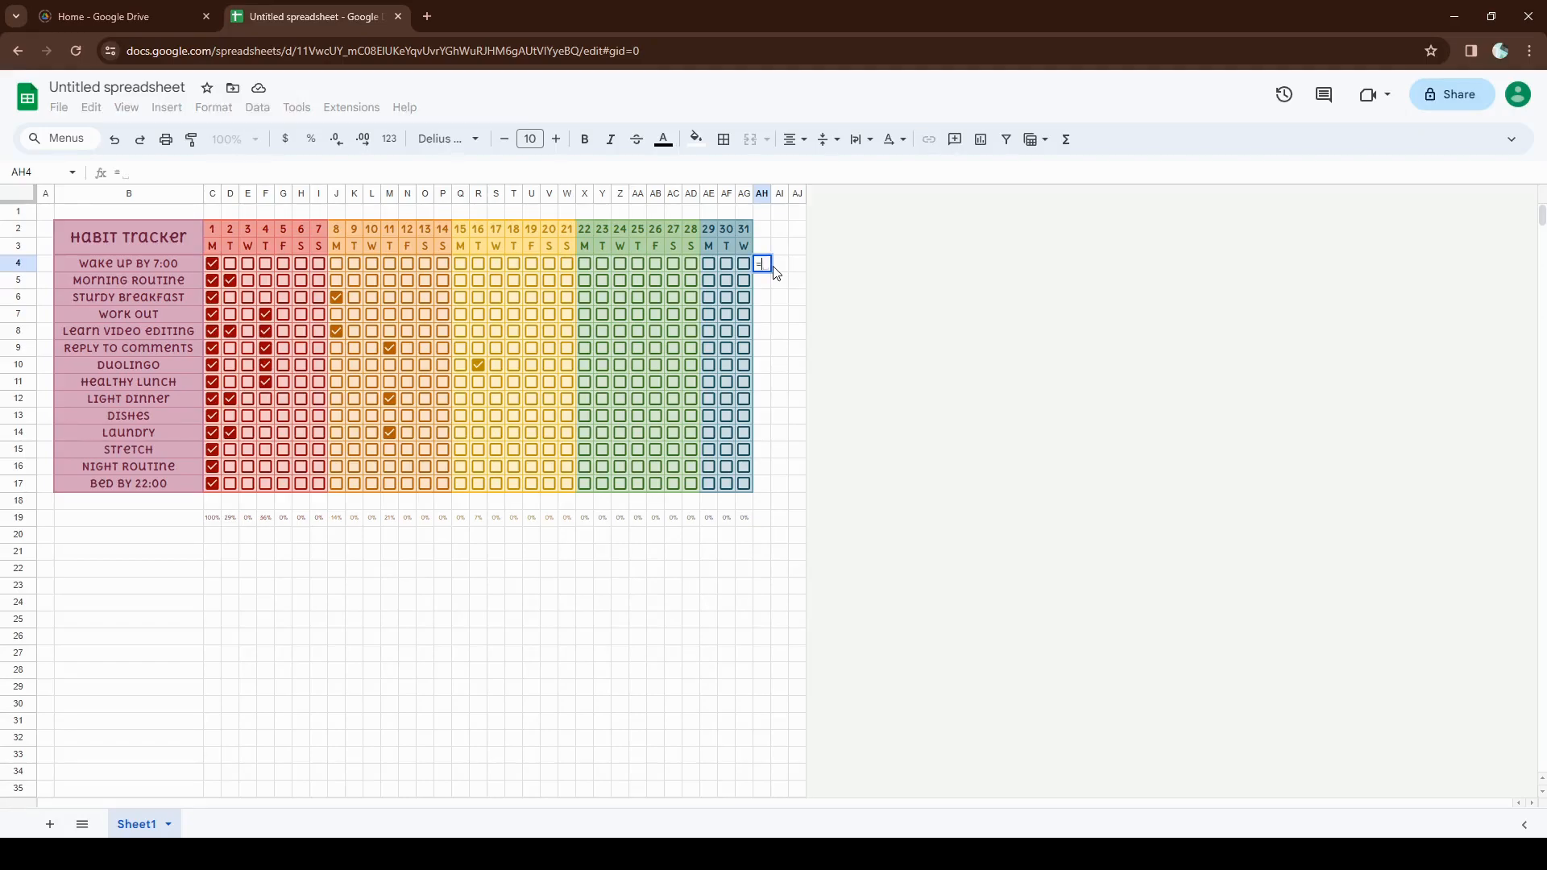
pyautogui.write('cou')
pyautogui.press('Down')
pyautogui.press('Down')
pyautogui.press('Down')
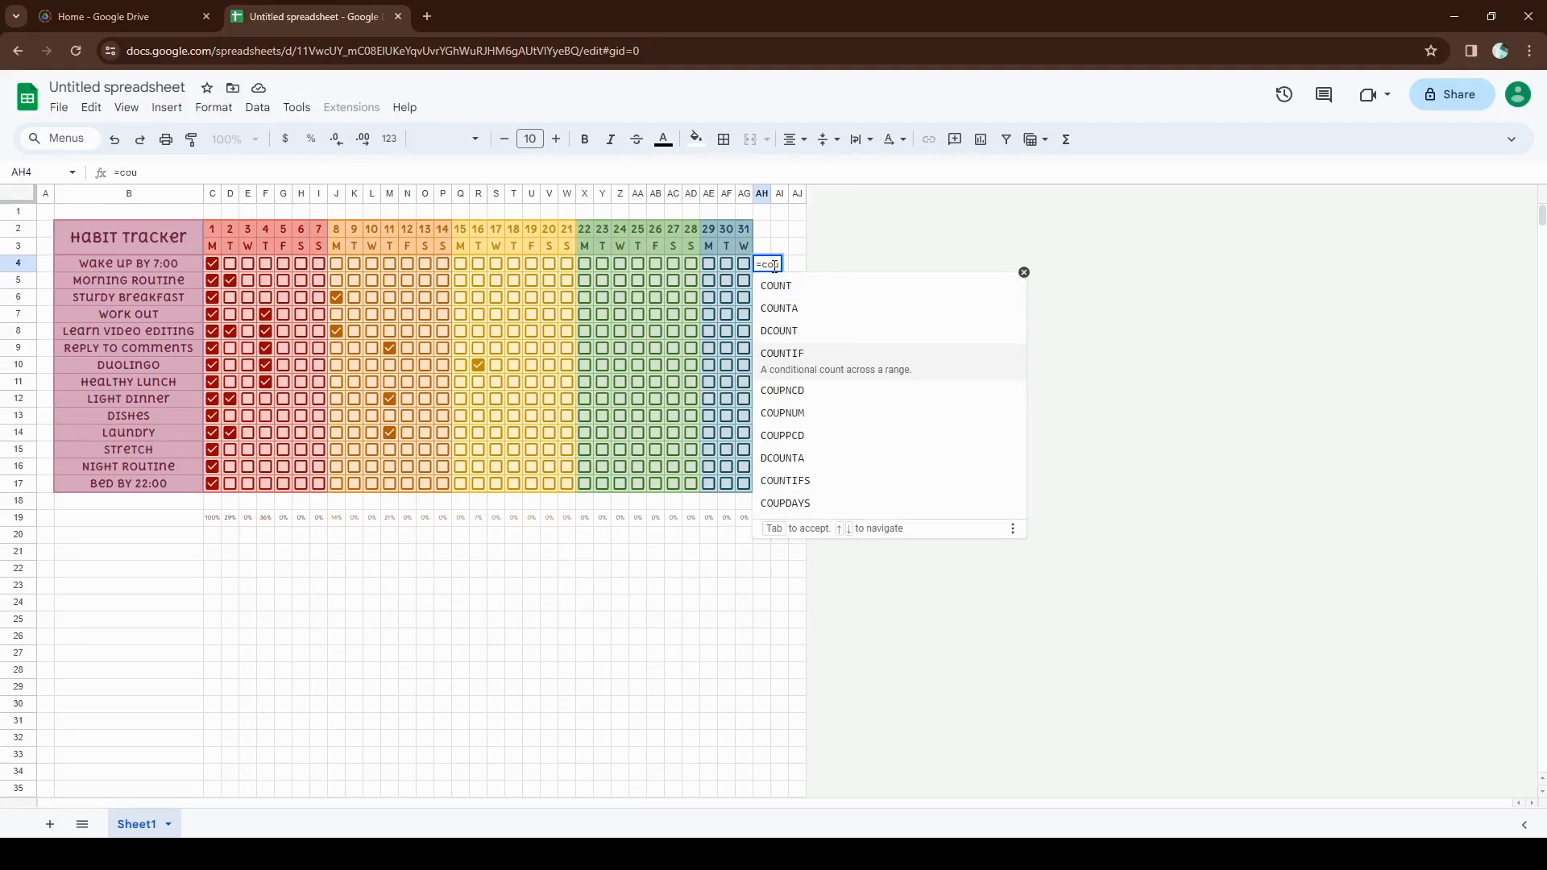
pyautogui.press('Tab')
pyautogui.moveTo(737, 262); pyautogui.dragTo(216, 257)
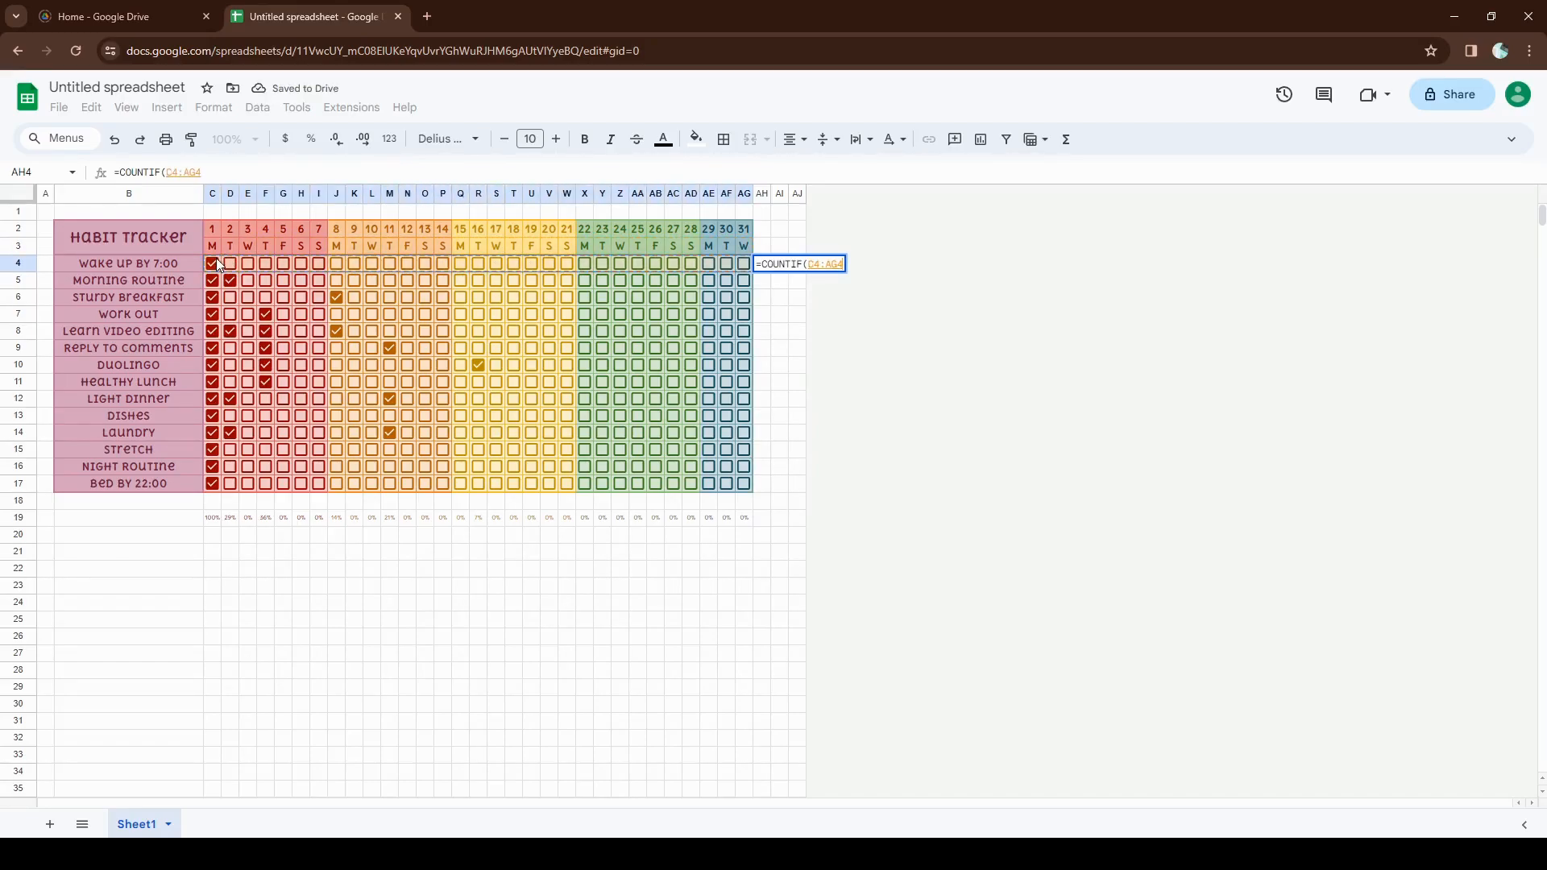
pyautogui.write(',TRUE)/')
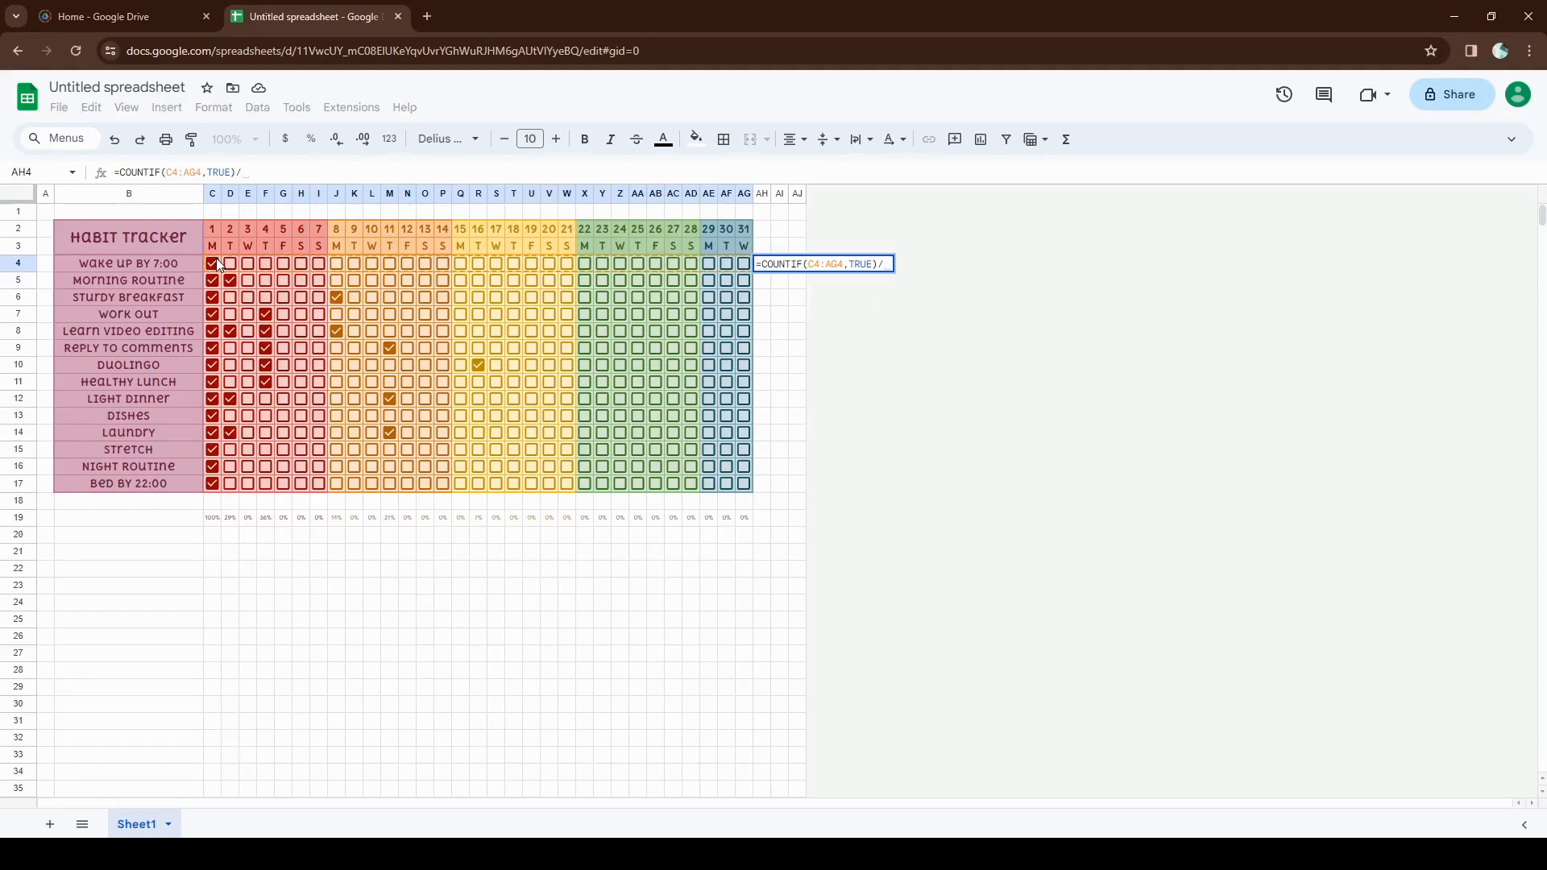
# - Complete the AH4 formula by dividing by COUNTA of the range C4:AG4
pyautogui.write('cou')
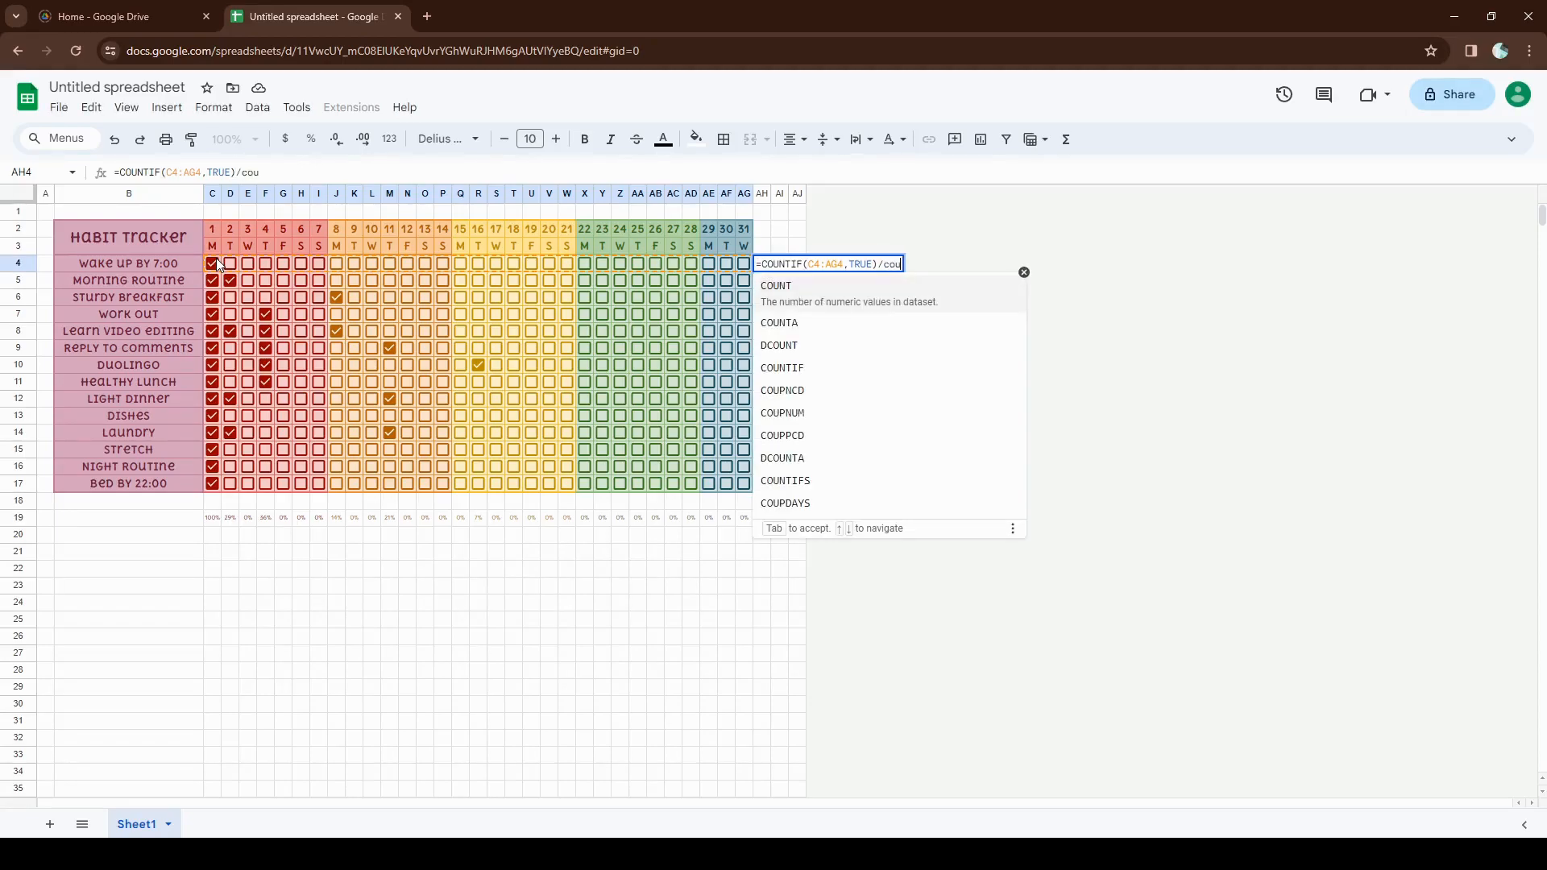
pyautogui.press('Down')
pyautogui.press('Tab')
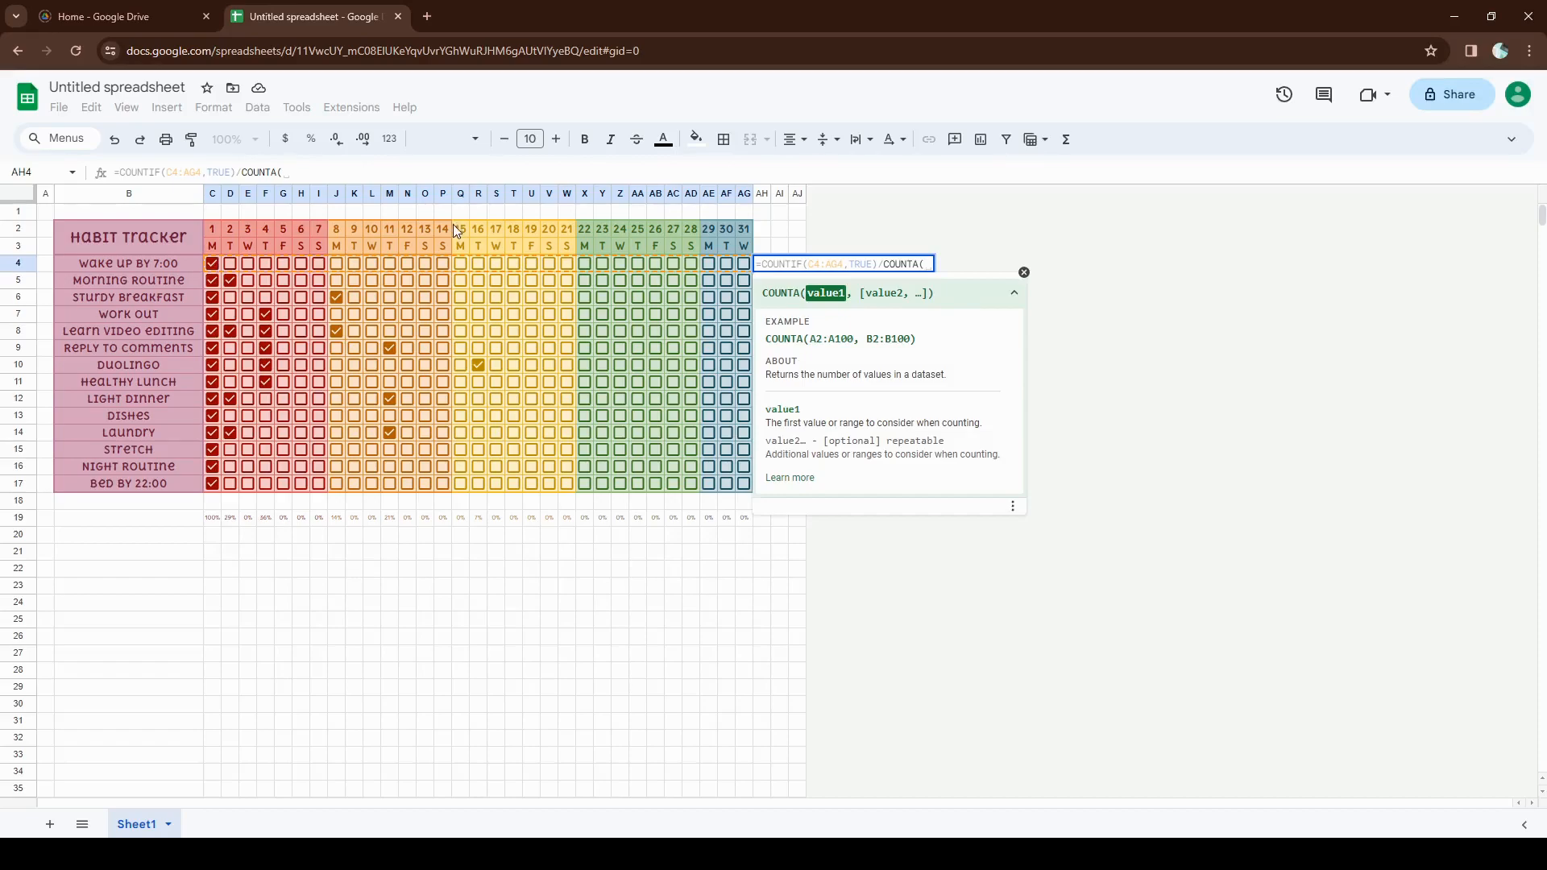
pyautogui.moveTo(743, 263); pyautogui.dragTo(219, 260)
pyautogui.press('Return')
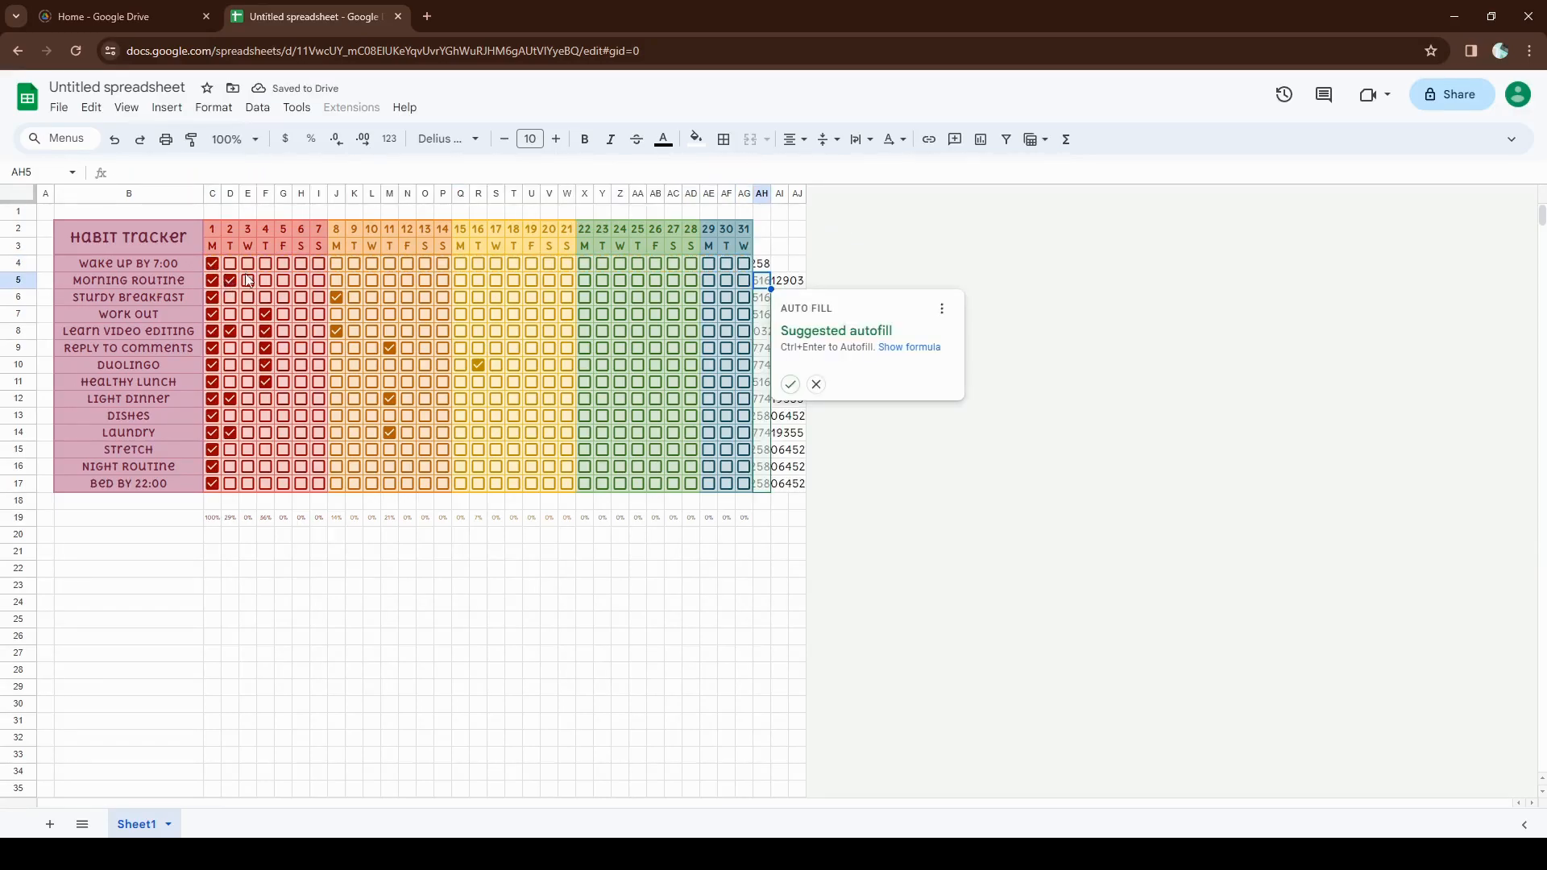
# - Reject the suggested autofill and fill the AH4 formula down to AH17 for the remaining habits
pyautogui.click(814, 385)
pyautogui.click(762, 264)
pyautogui.moveTo(769, 271); pyautogui.dragTo(778, 490)
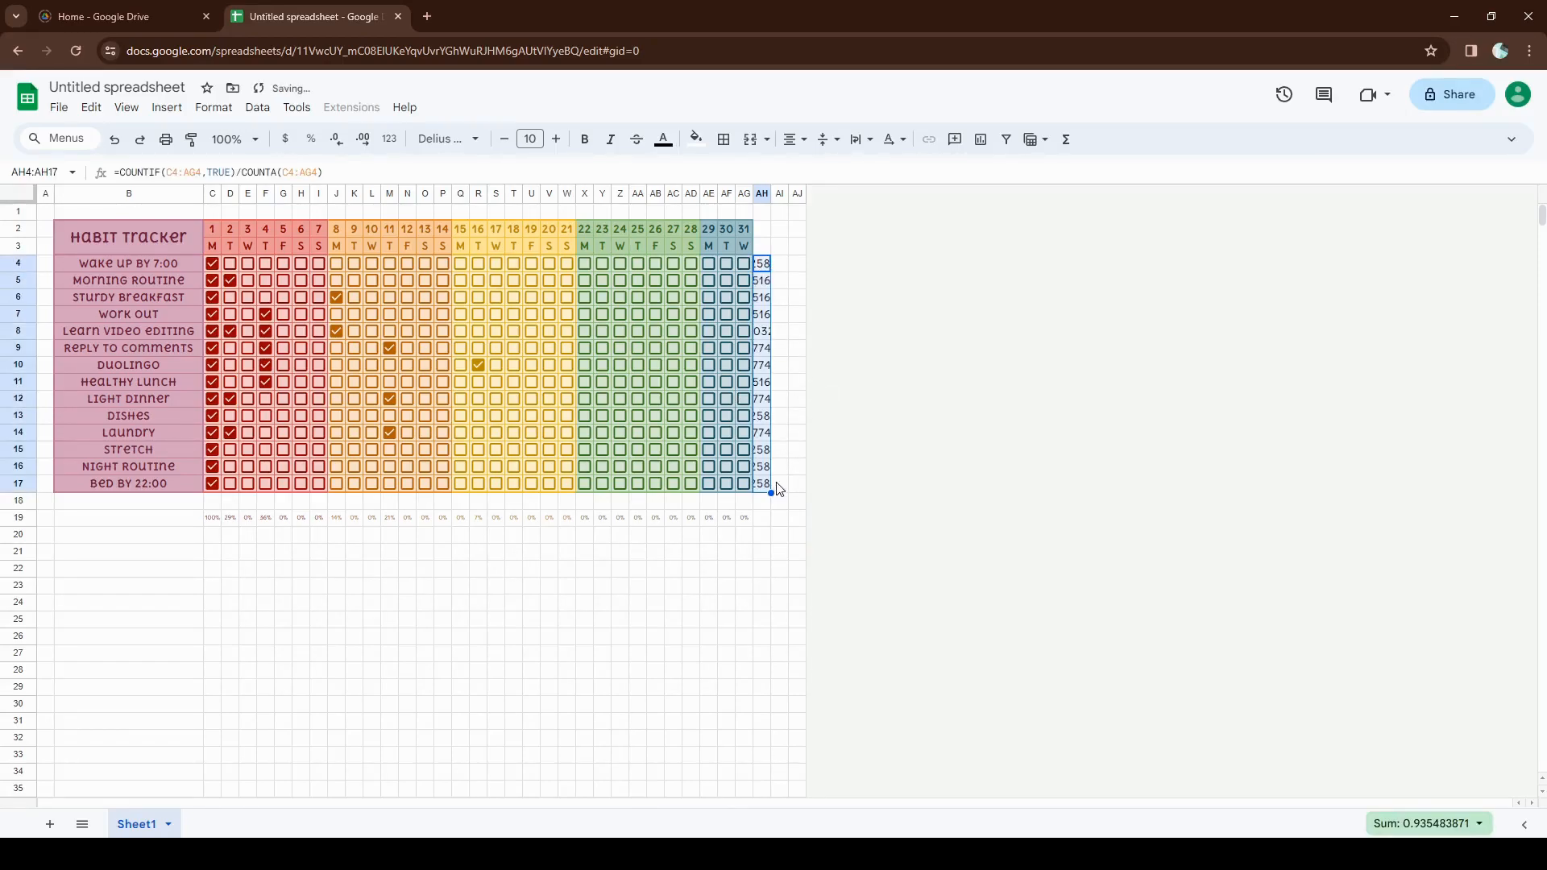
# - Format the completion values in AH4:AH17 as whole-number percentages and set their font size to 5
pyautogui.click(341, 141)
pyautogui.click(343, 142)
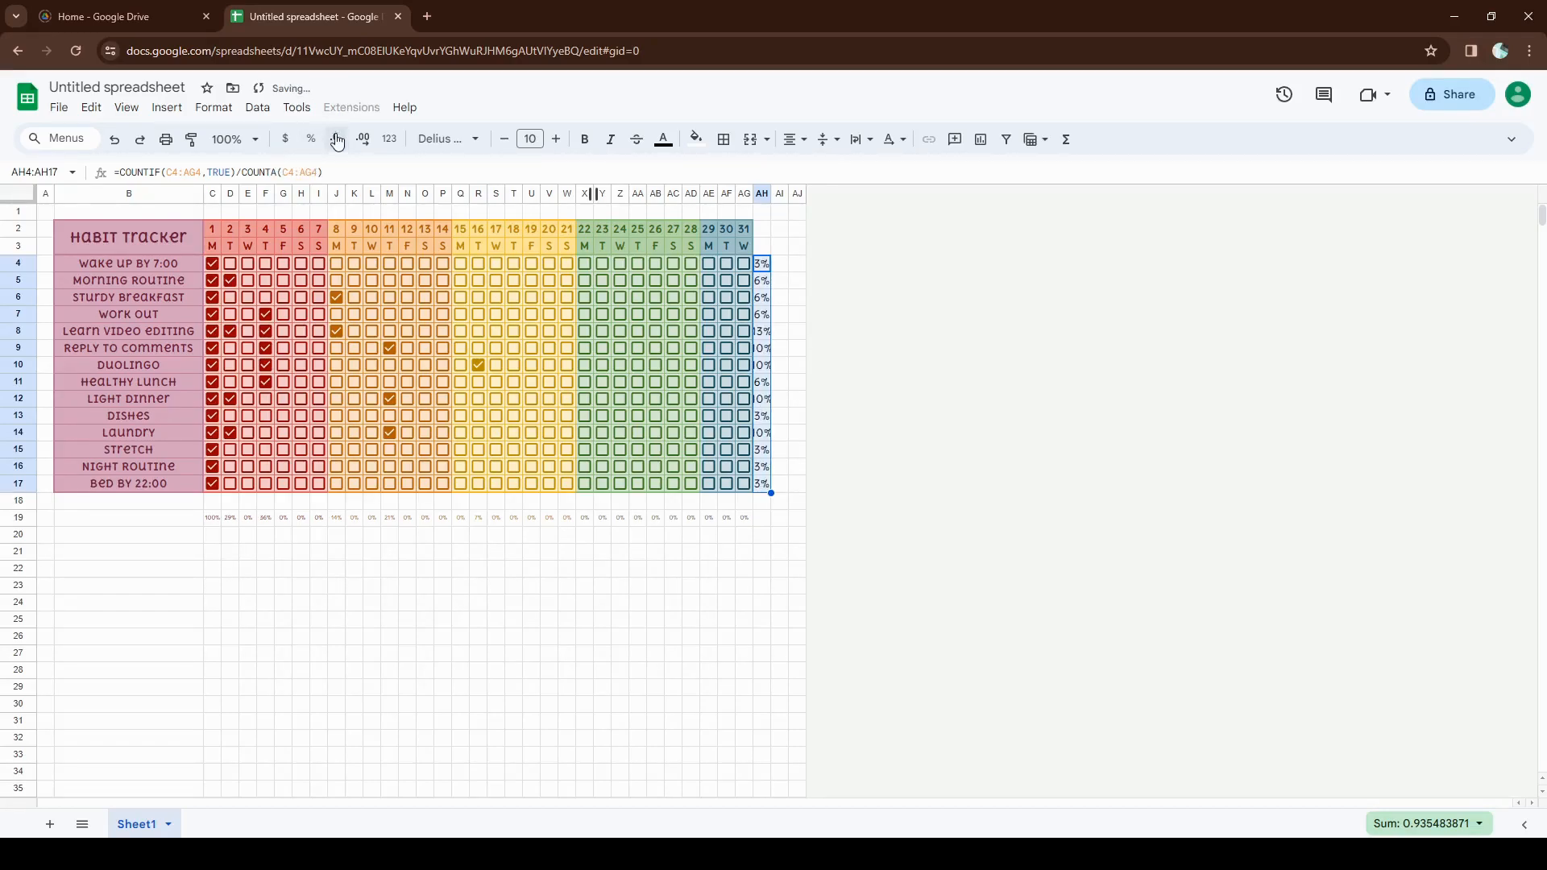
pyautogui.click(526, 138)
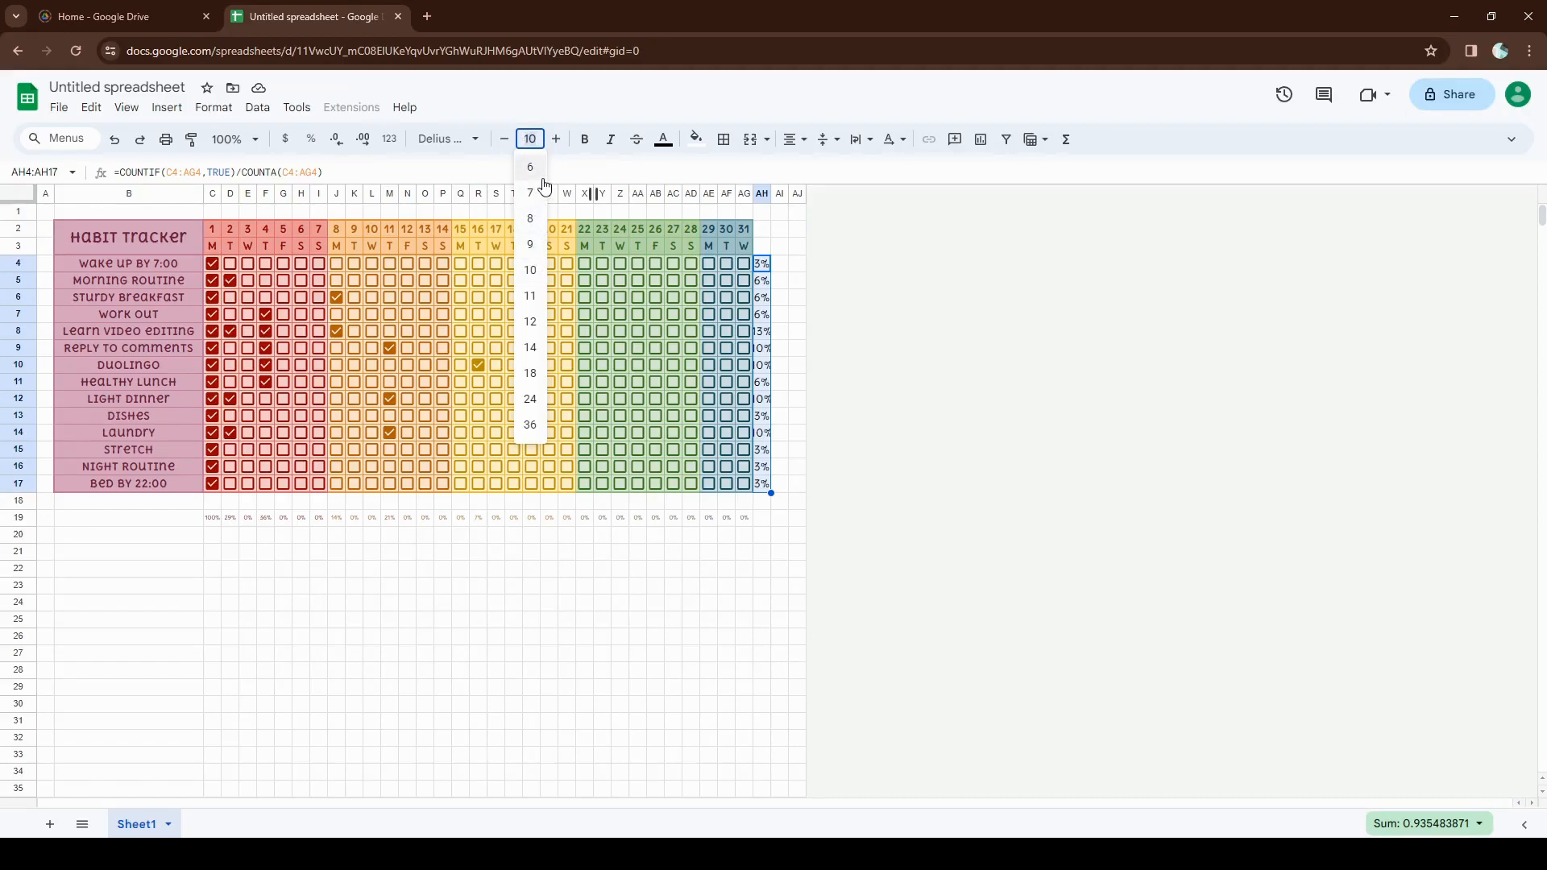
pyautogui.write('5')
pyautogui.press('Return')
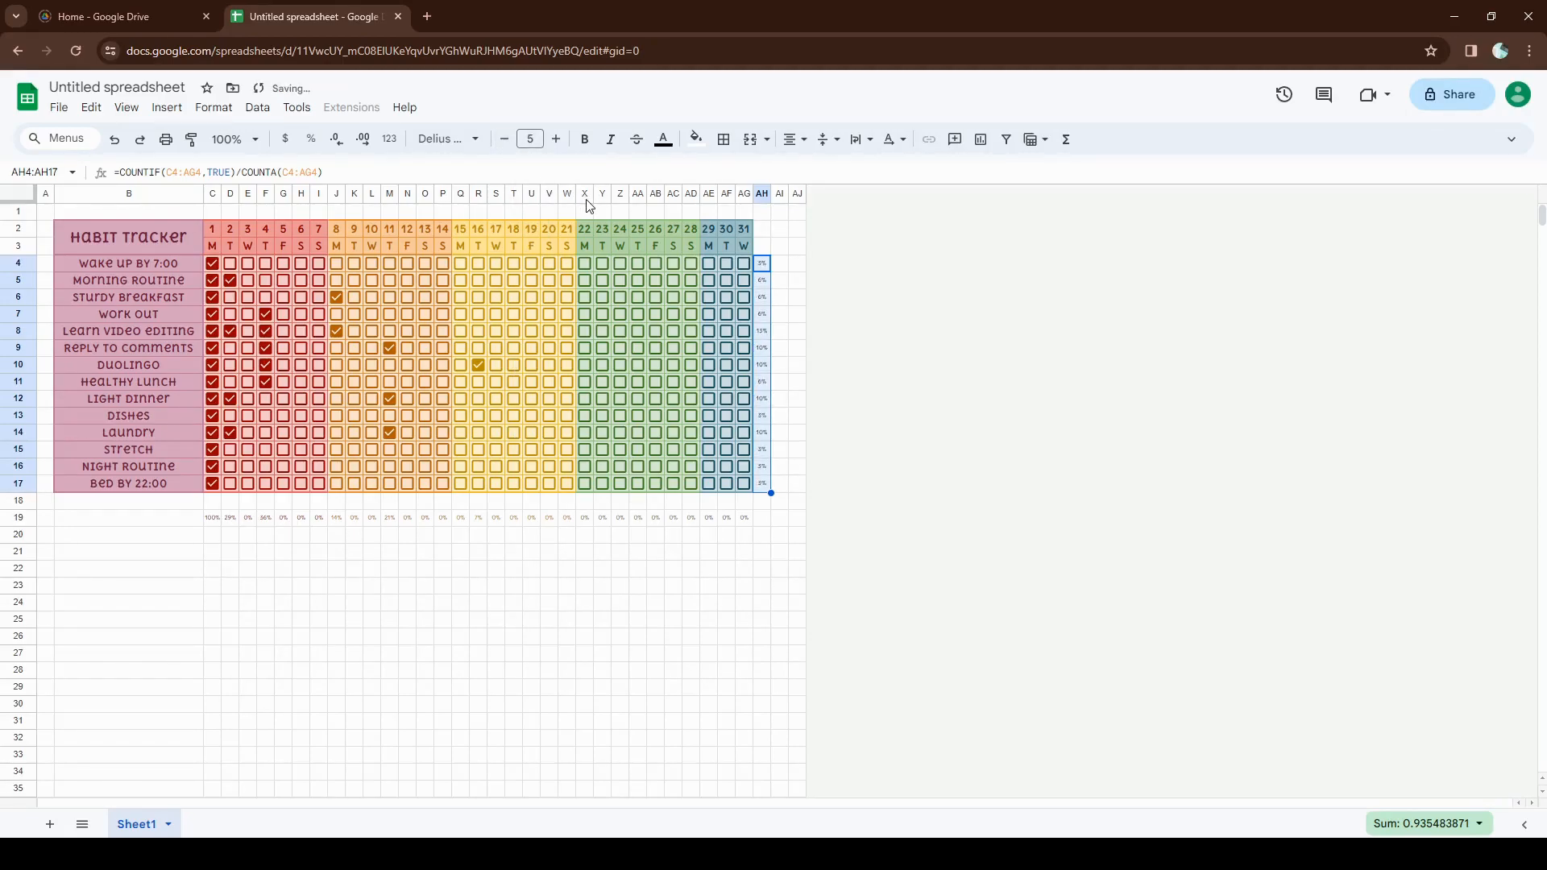
pyautogui.click(797, 263)
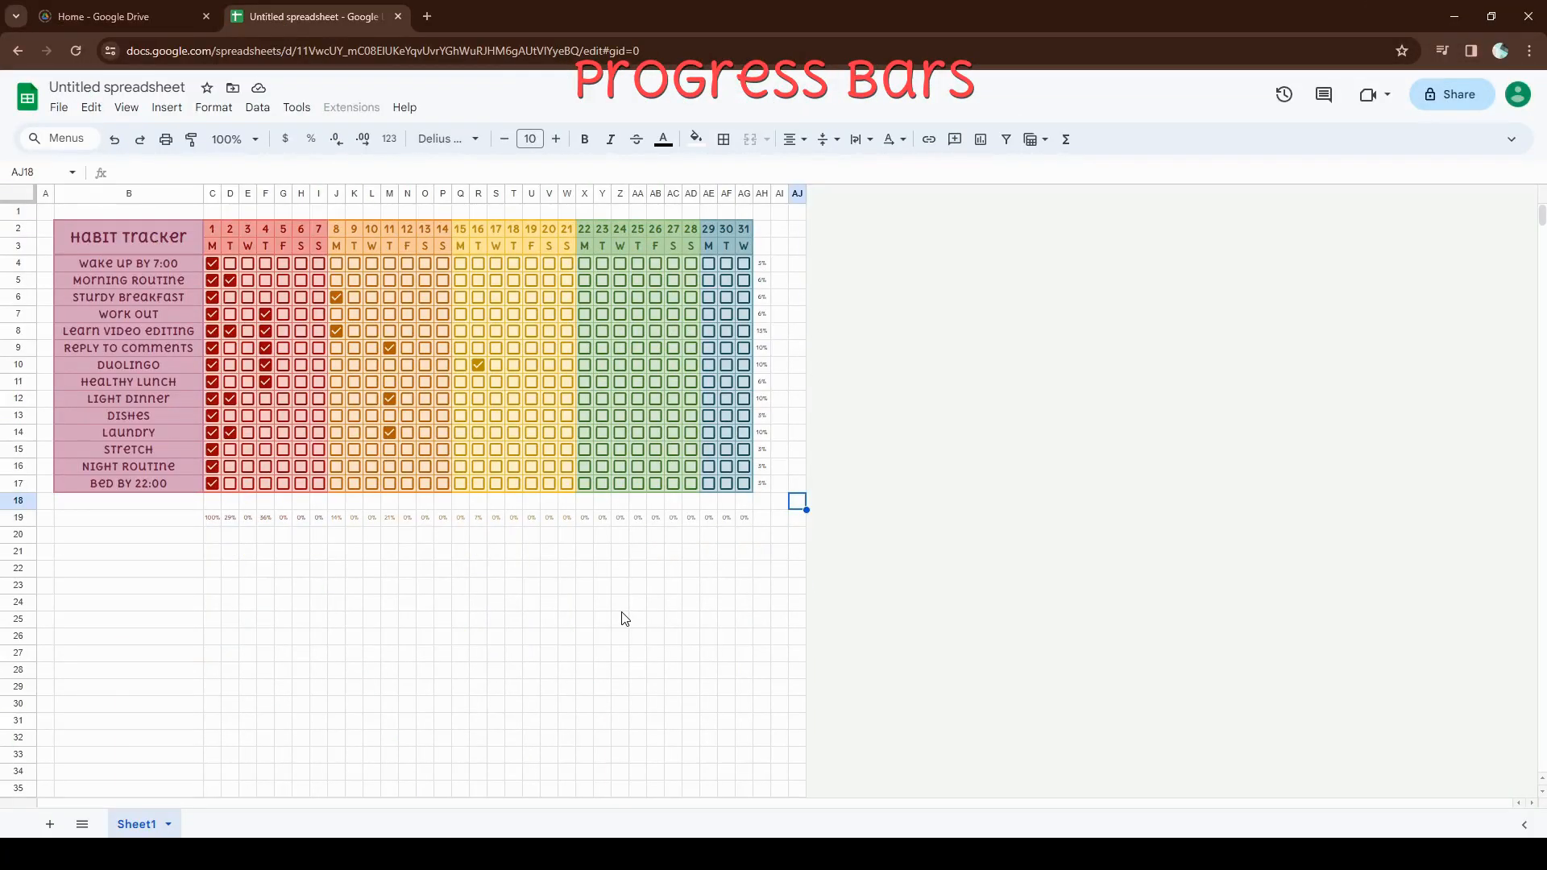
# - Start a SPARKLINE formula in C18 with COUNTIF(C4:C17,TRUE) as its data, followed by a comma for the options
pyautogui.click(215, 503)
pyautogui.write('=spa')
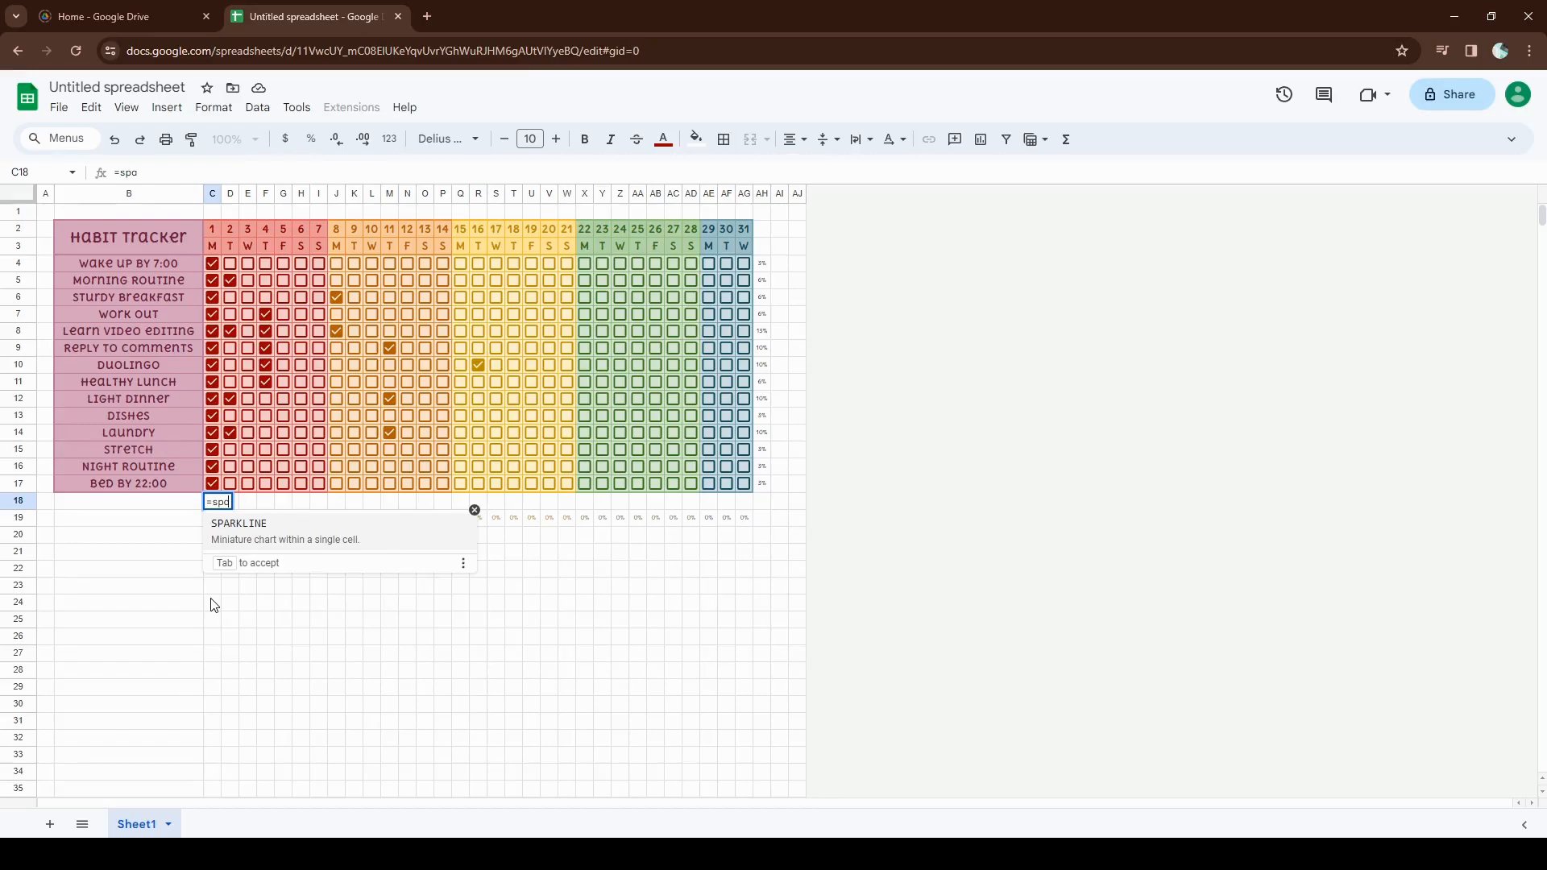
pyautogui.press('Tab')
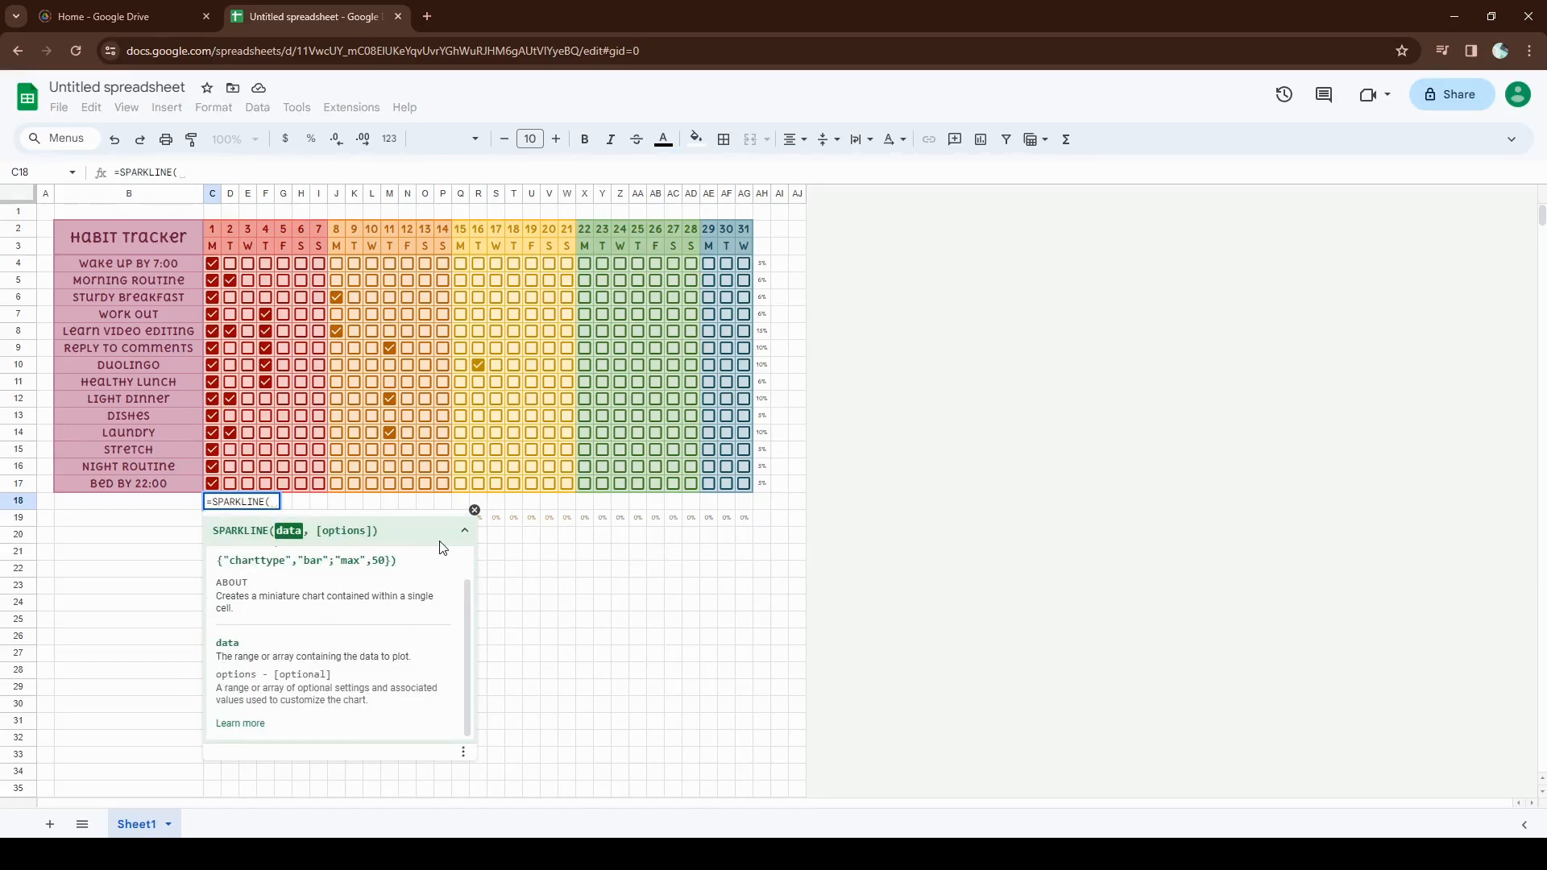
pyautogui.click(465, 531)
pyautogui.click(466, 533)
pyautogui.write('countif')
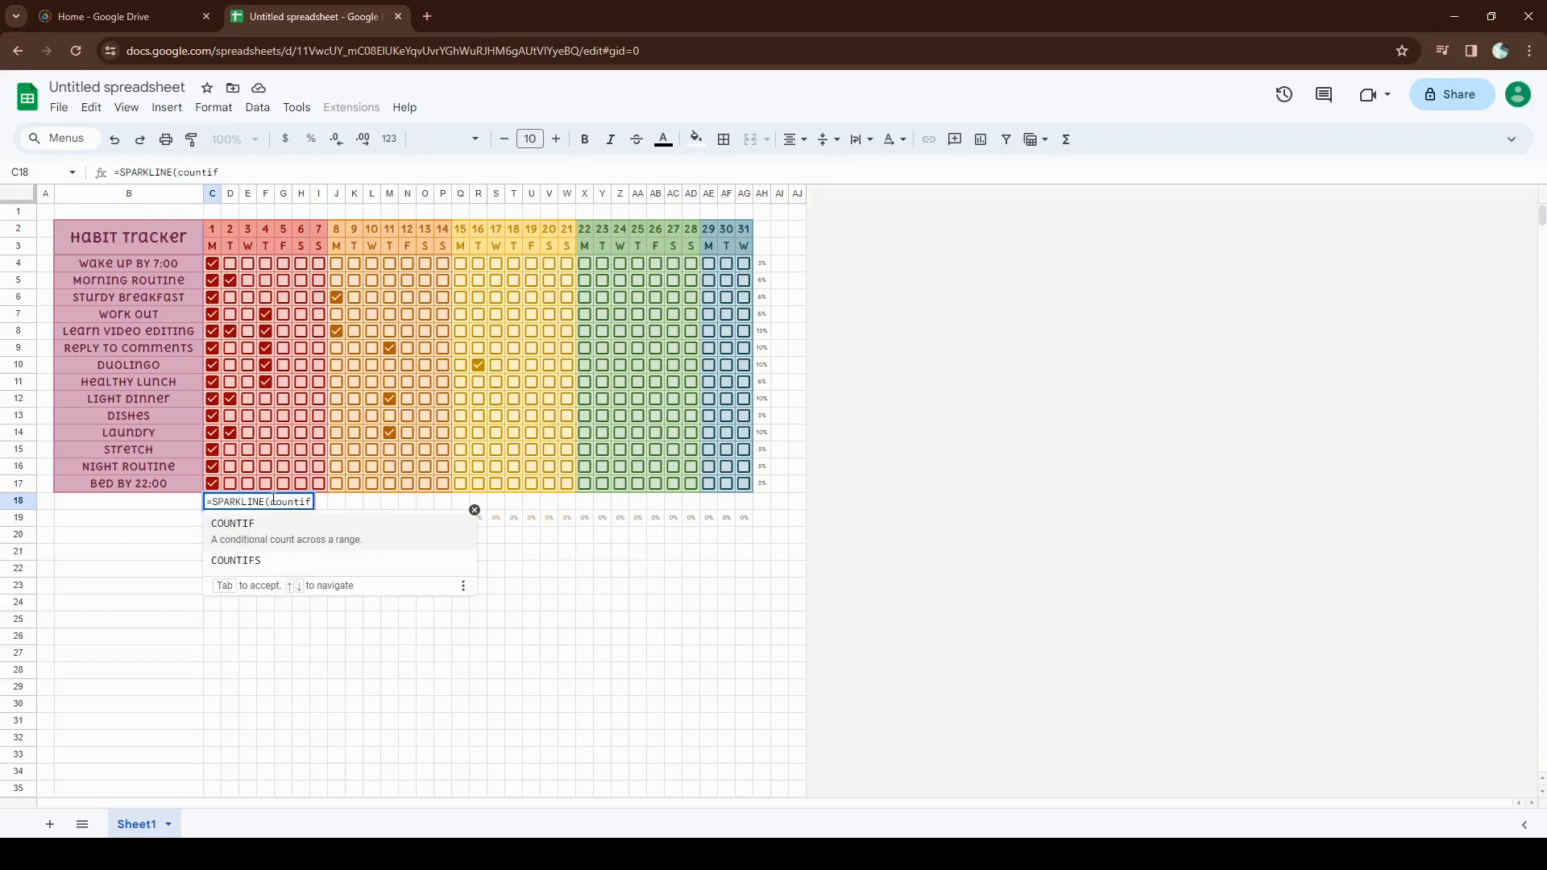
pyautogui.press('Tab')
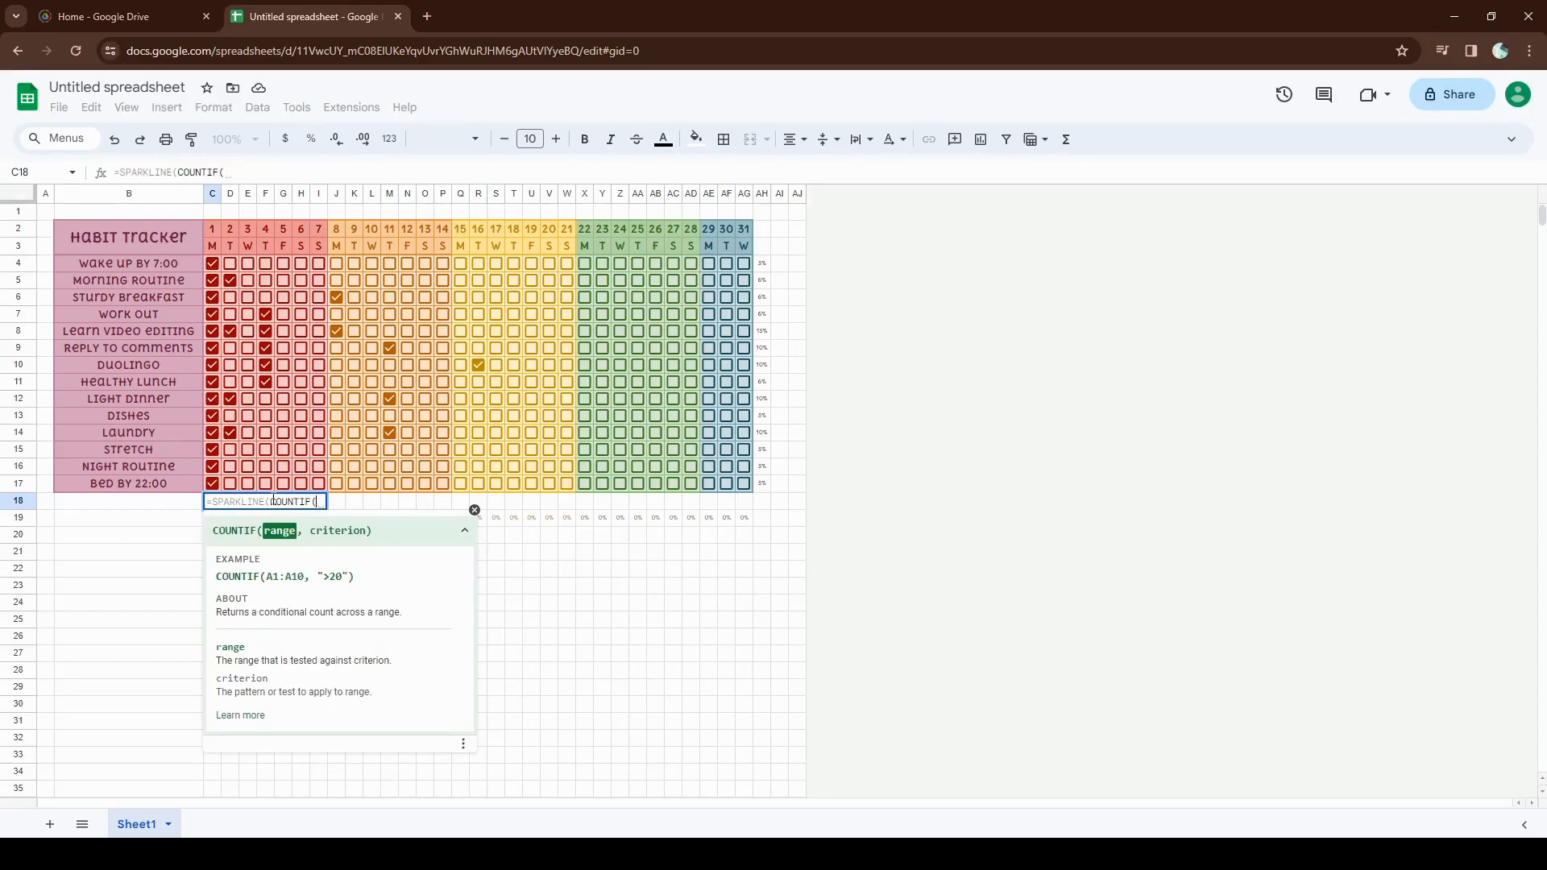
pyautogui.moveTo(212, 264); pyautogui.dragTo(216, 492)
pyautogui.write(',')
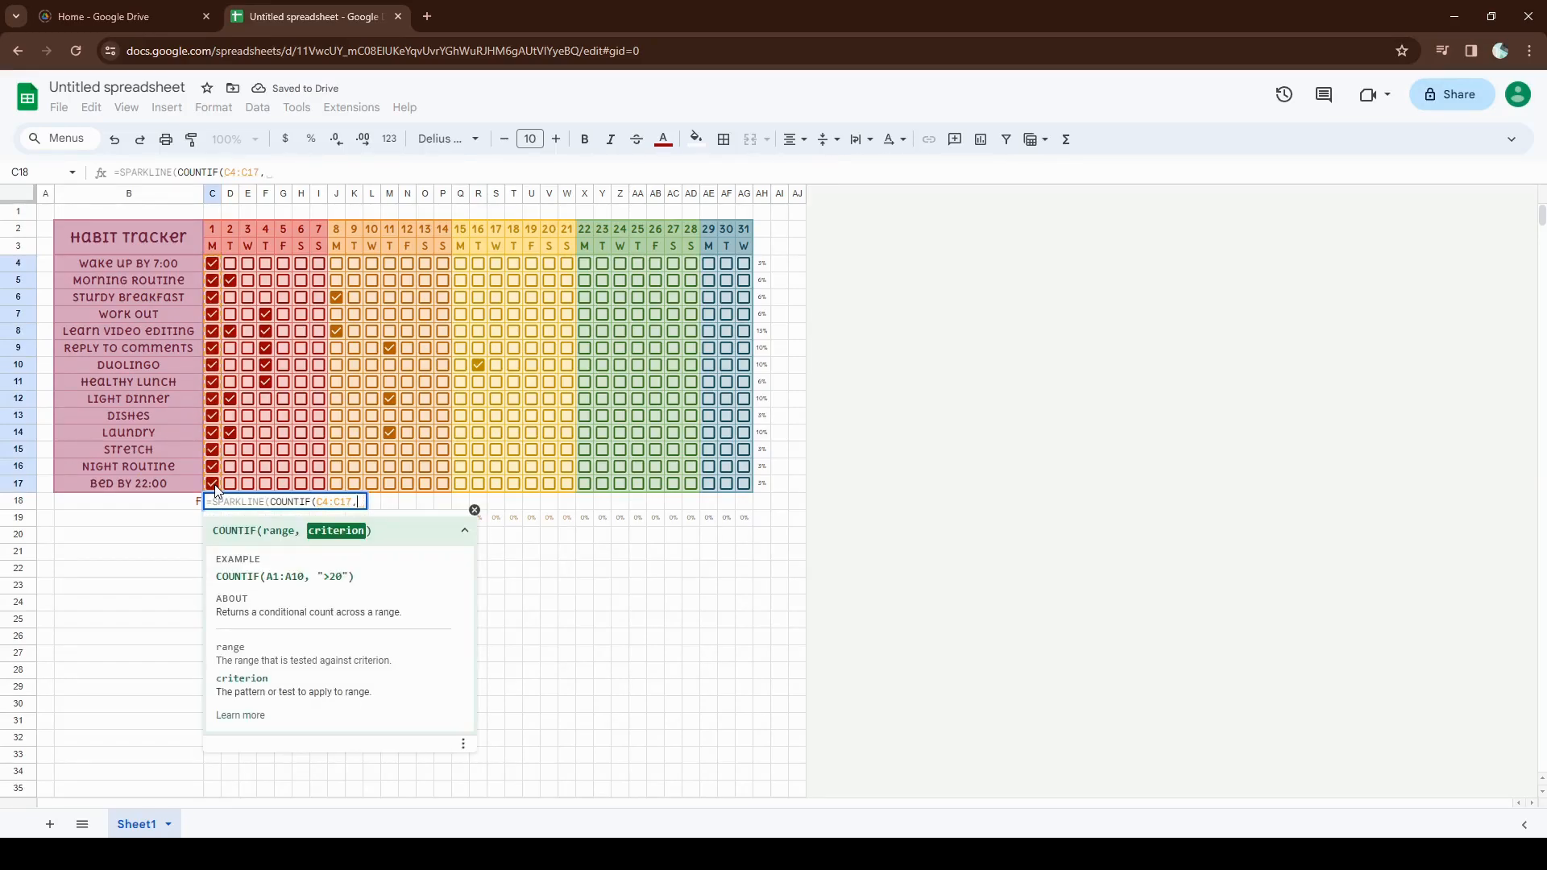
pyautogui.write('TRUE)')
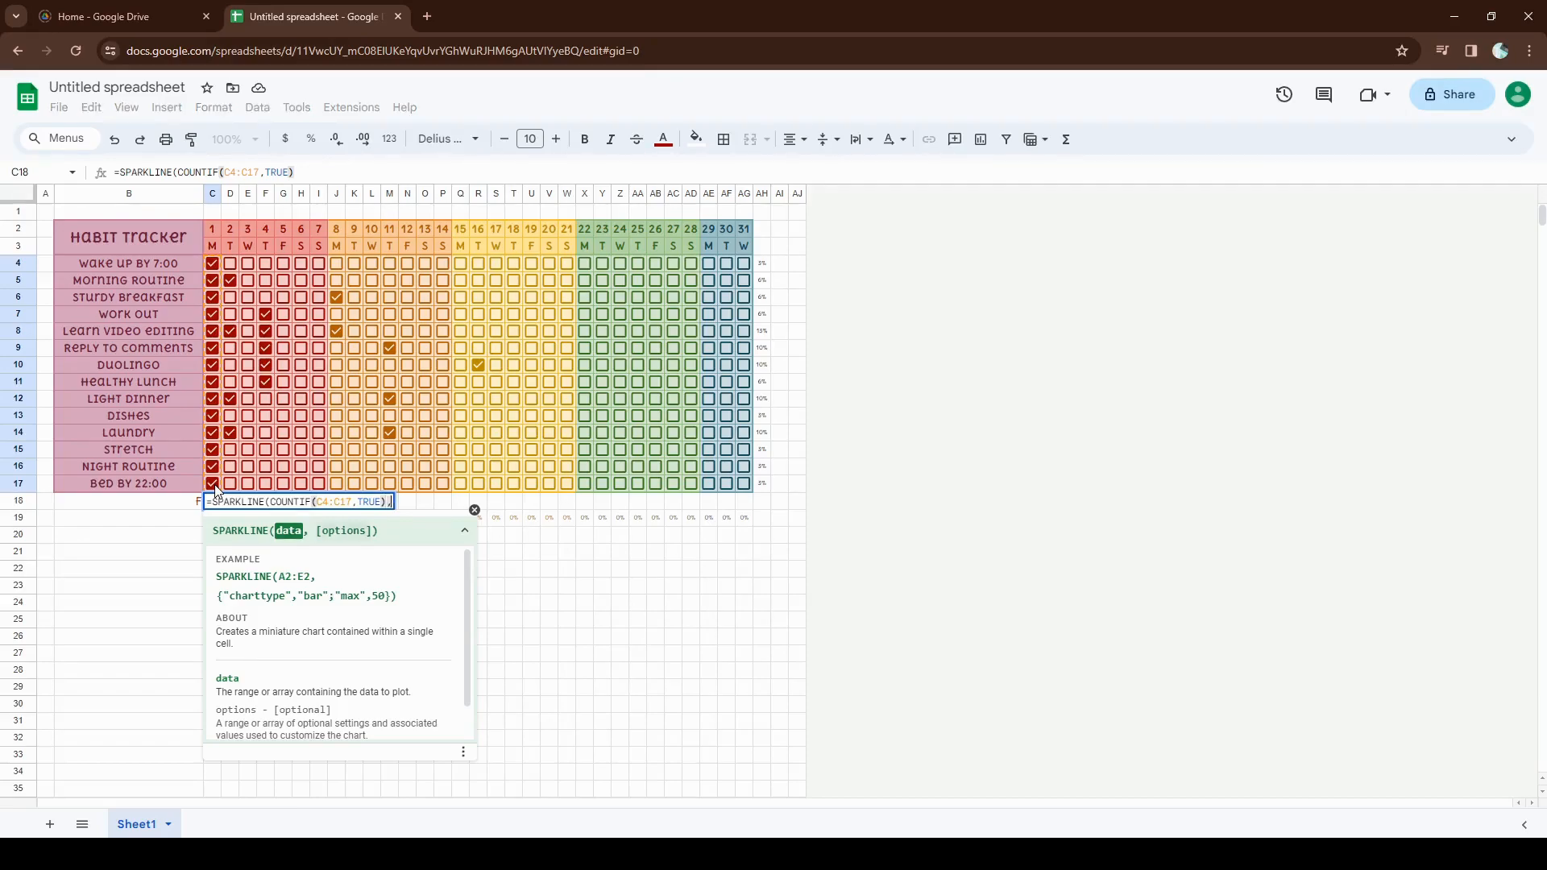
pyautogui.write(',')
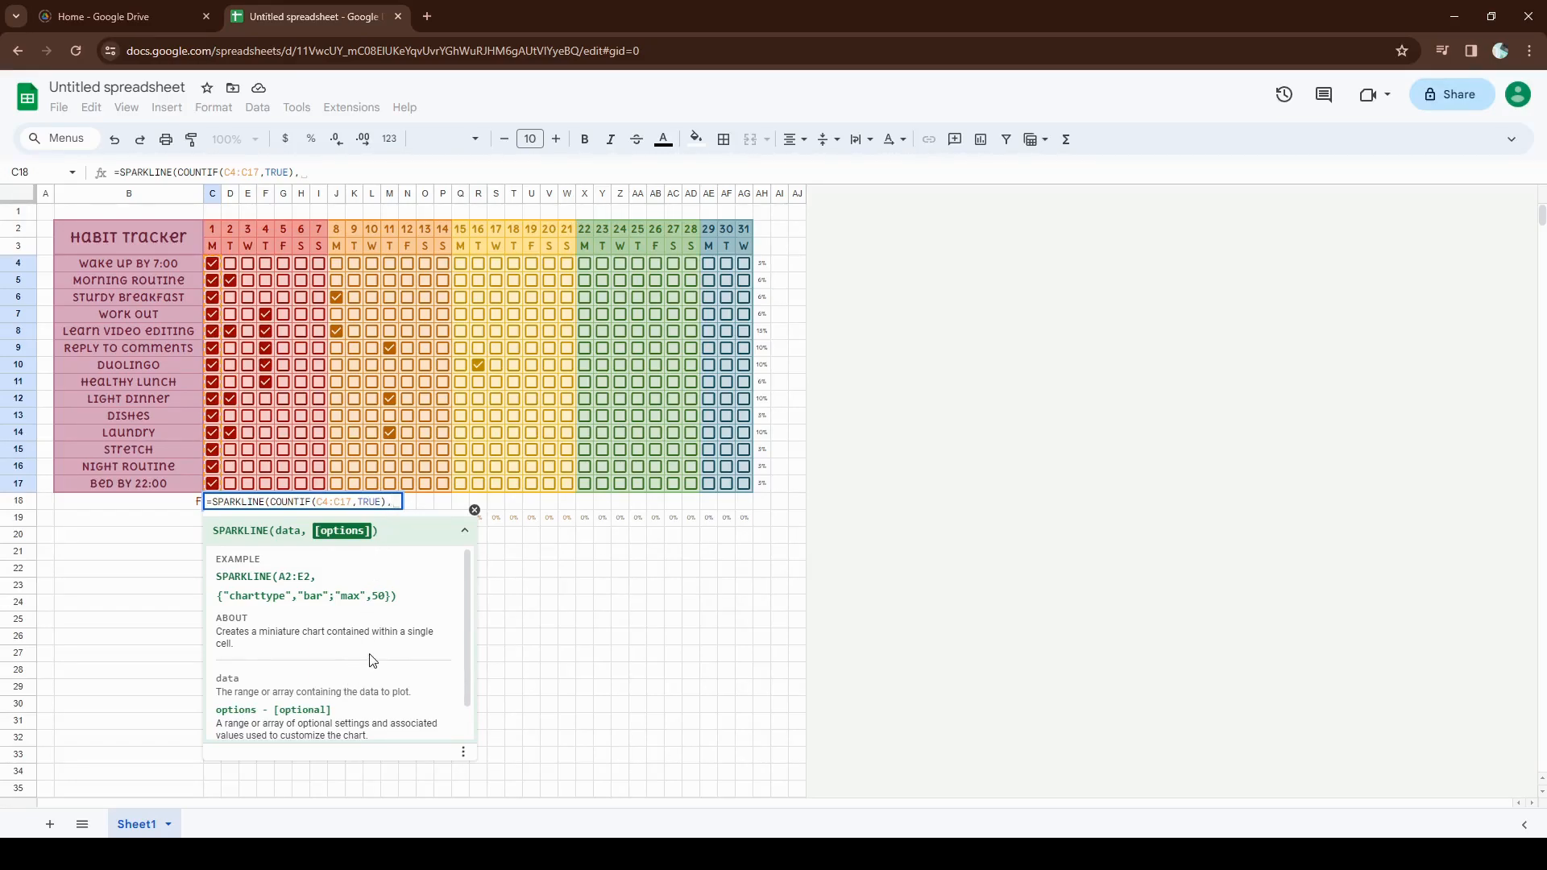
# - Open the full SPARKLINE help and examine the sample usage, especially the delimiters between the chart type and max options
pyautogui.scroll(-1, 387, 670)
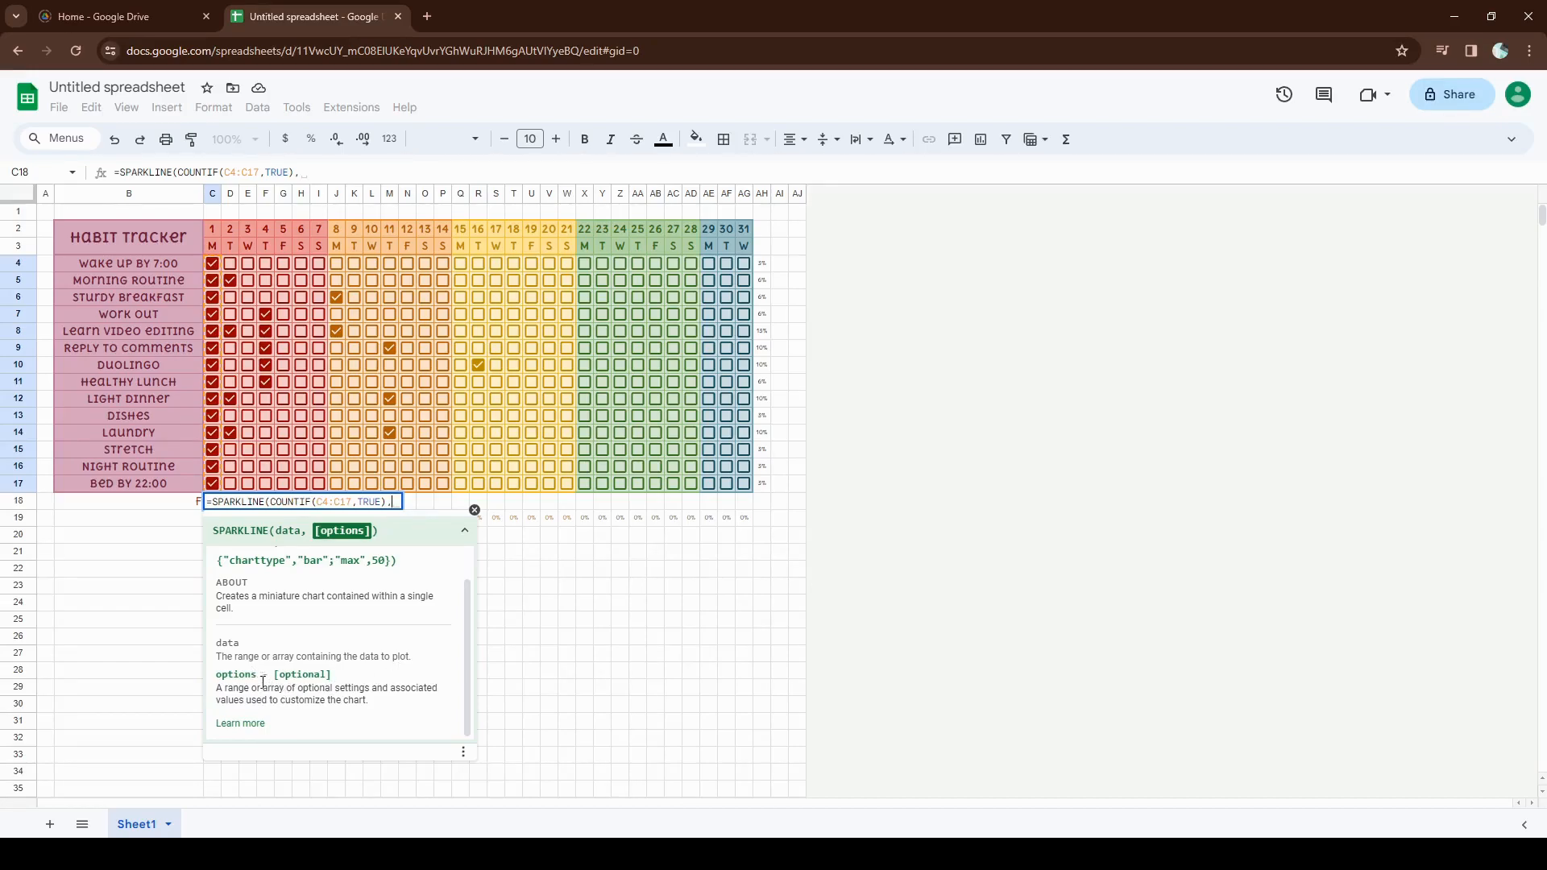
pyautogui.click(247, 725)
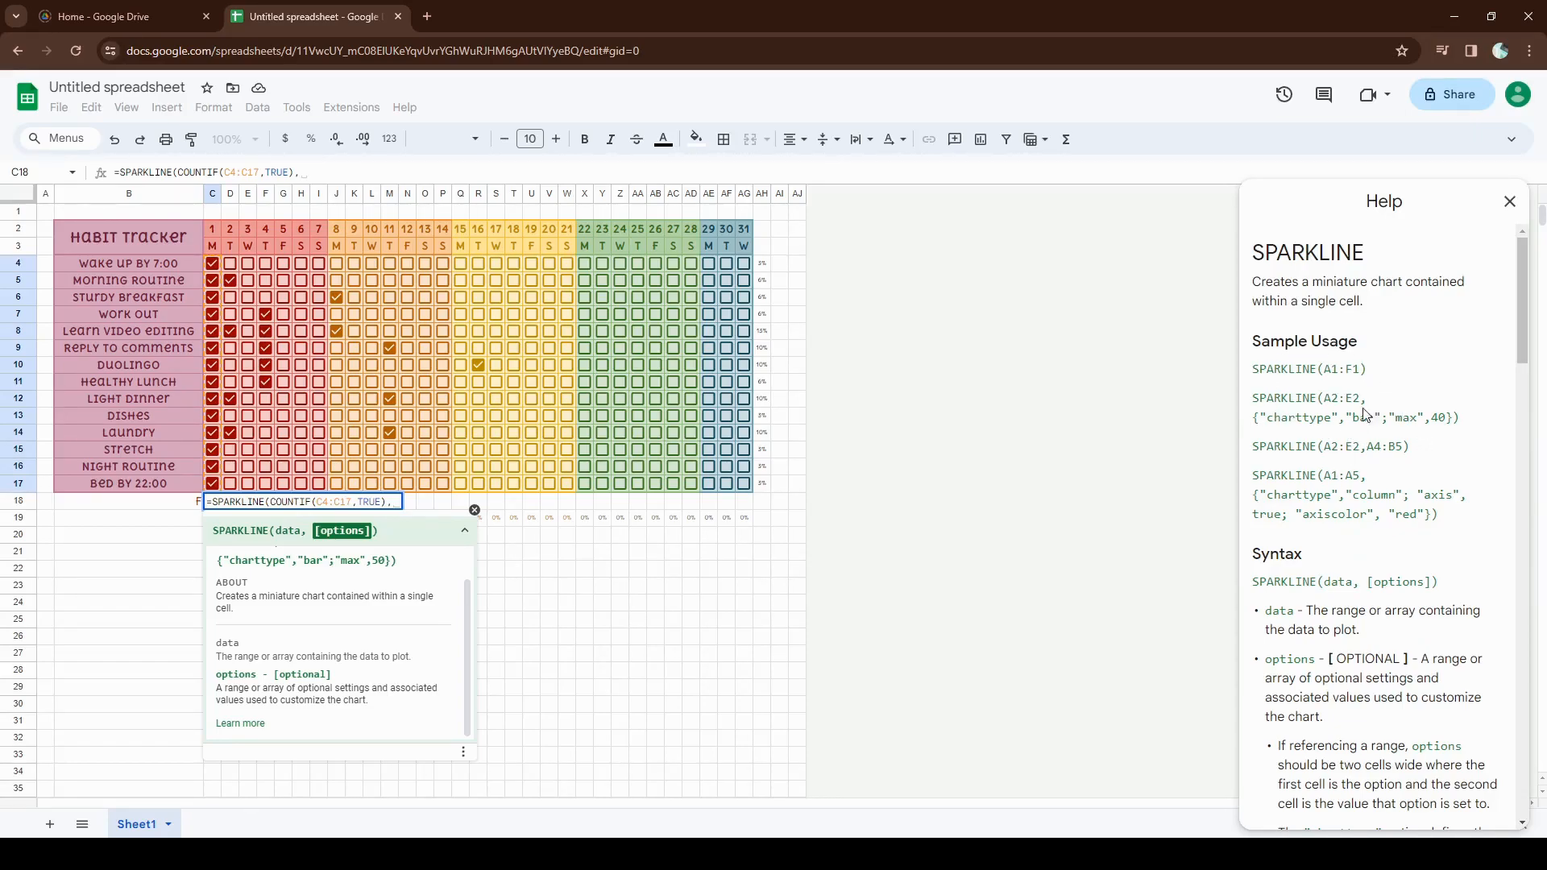
pyautogui.moveTo(1253, 417); pyautogui.dragTo(1266, 417)
pyautogui.moveTo(1444, 417); pyautogui.dragTo(1453, 417)
pyautogui.moveTo(1260, 417); pyautogui.dragTo(1448, 418)
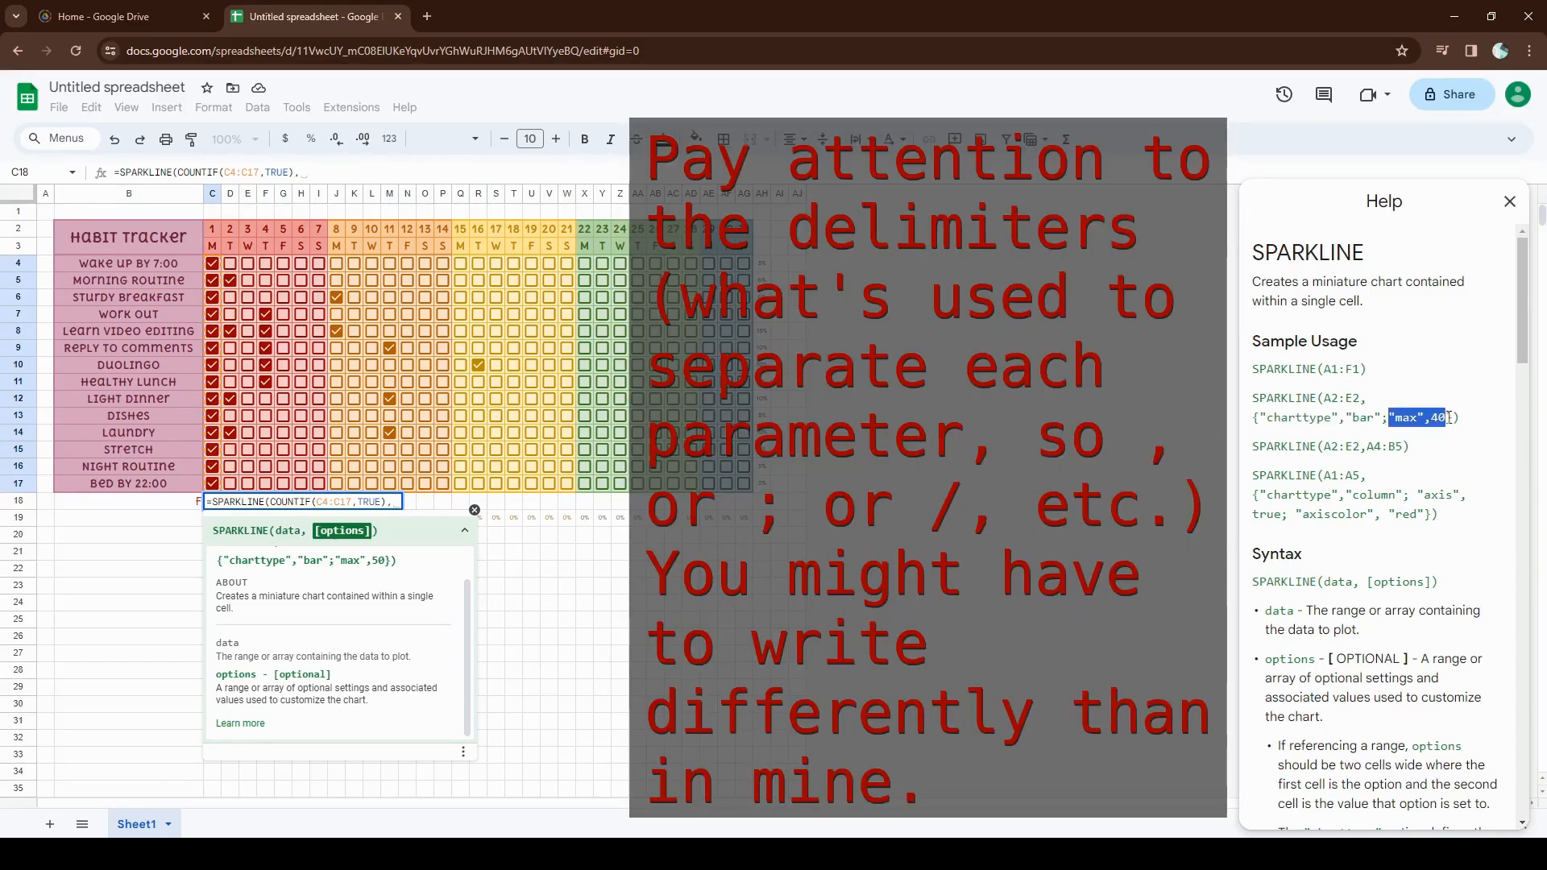
pyautogui.doubleClick(1381, 419)
pyautogui.scroll(-1, 1430, 436)
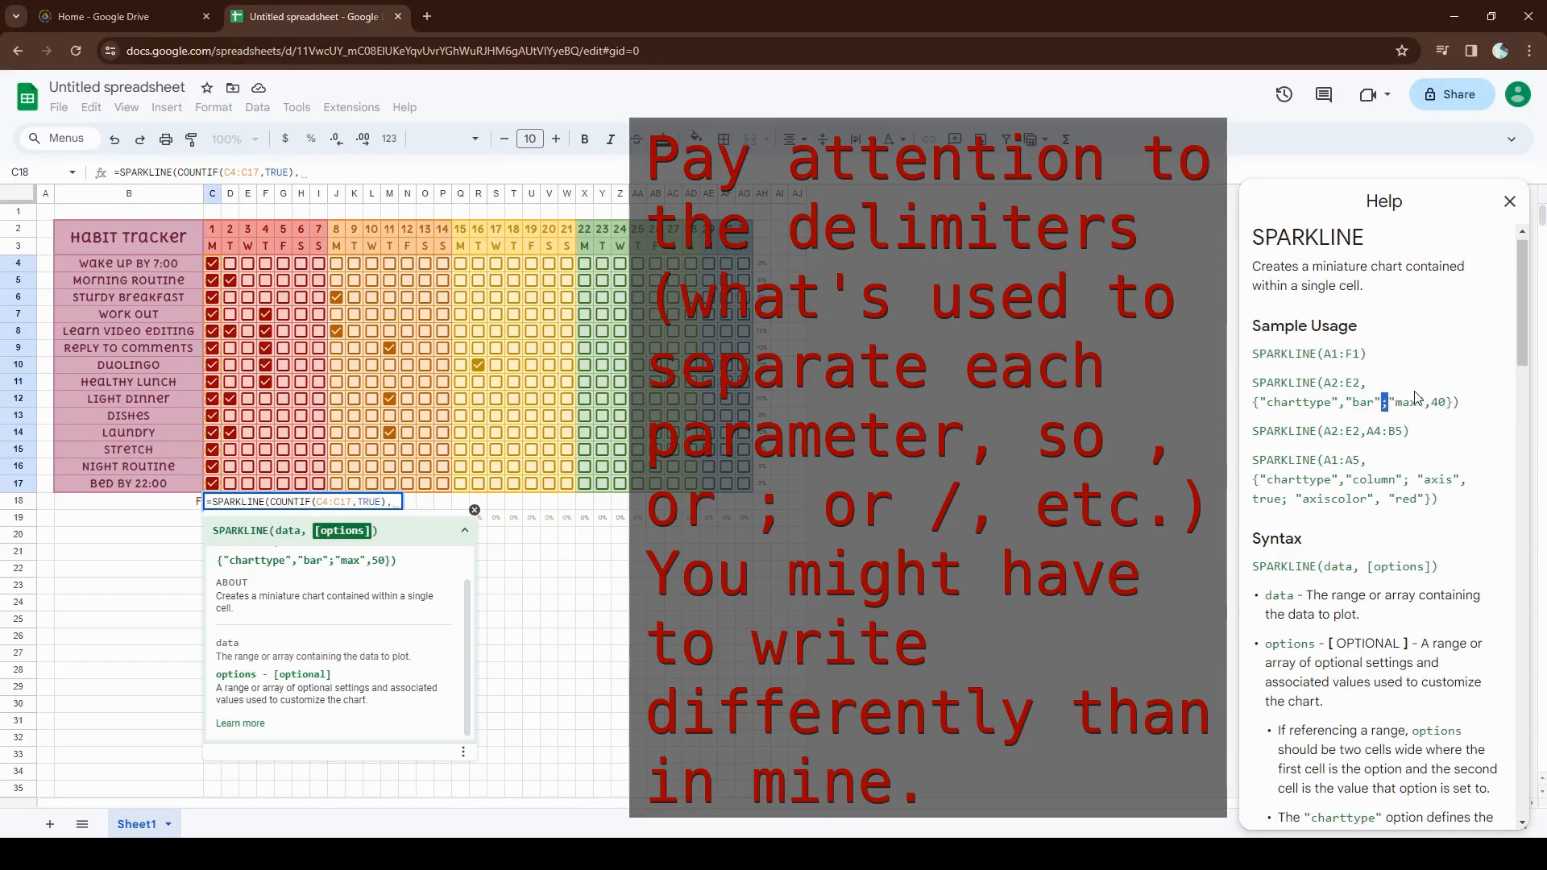
pyautogui.scroll(-8, 1415, 394)
pyautogui.scroll(9, 1416, 395)
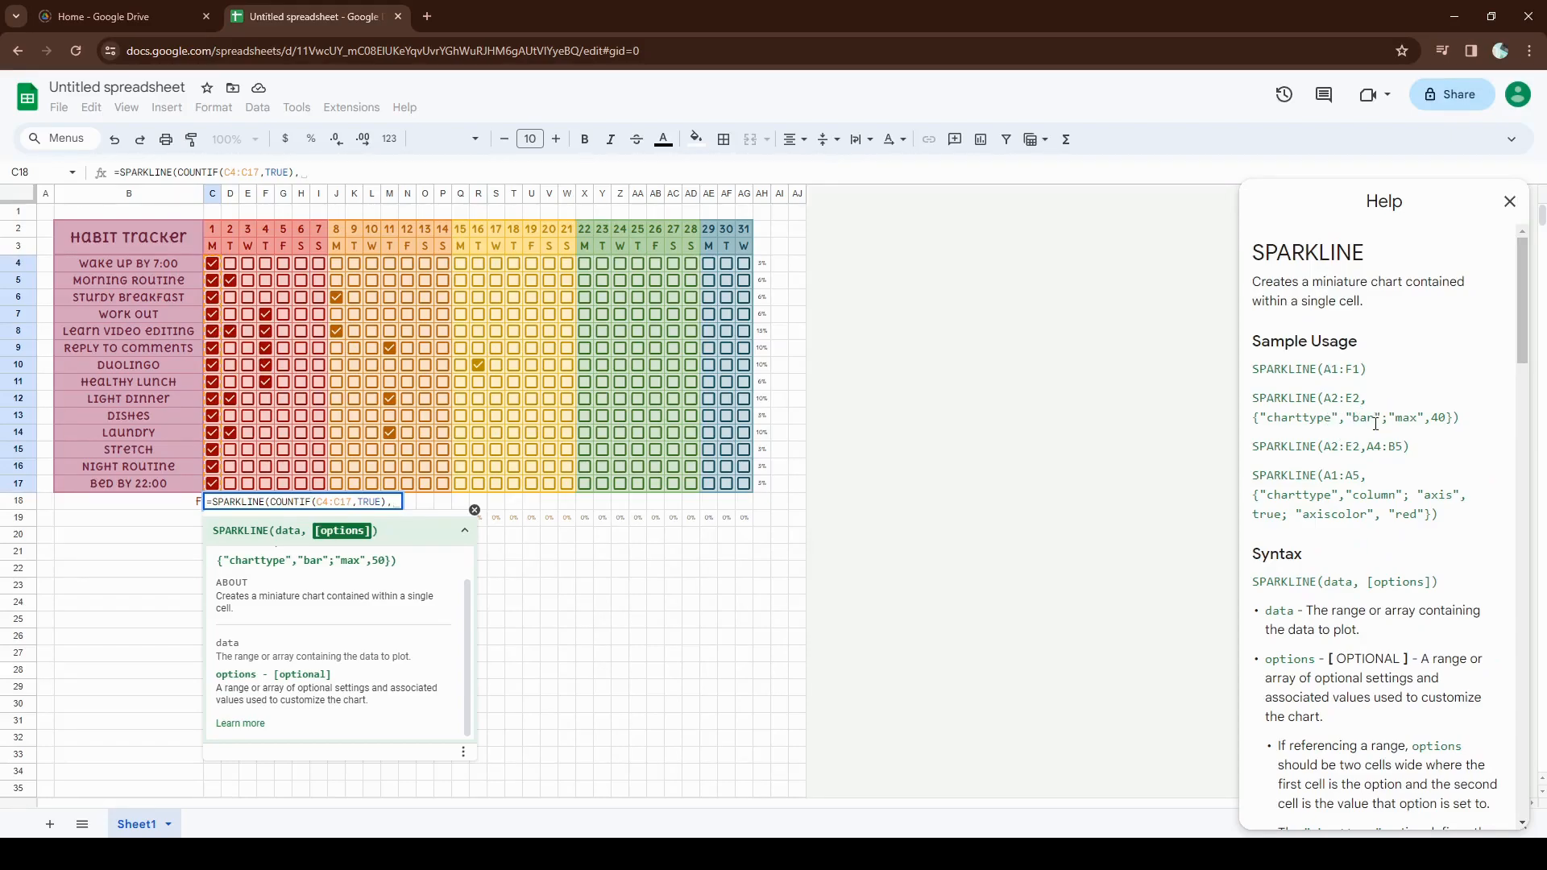
# - Read the SPARKLINE help on the available chart types and the column chart options, including ymin and ymax
pyautogui.scroll(-3, 1413, 493)
pyautogui.scroll(-2, 1413, 493)
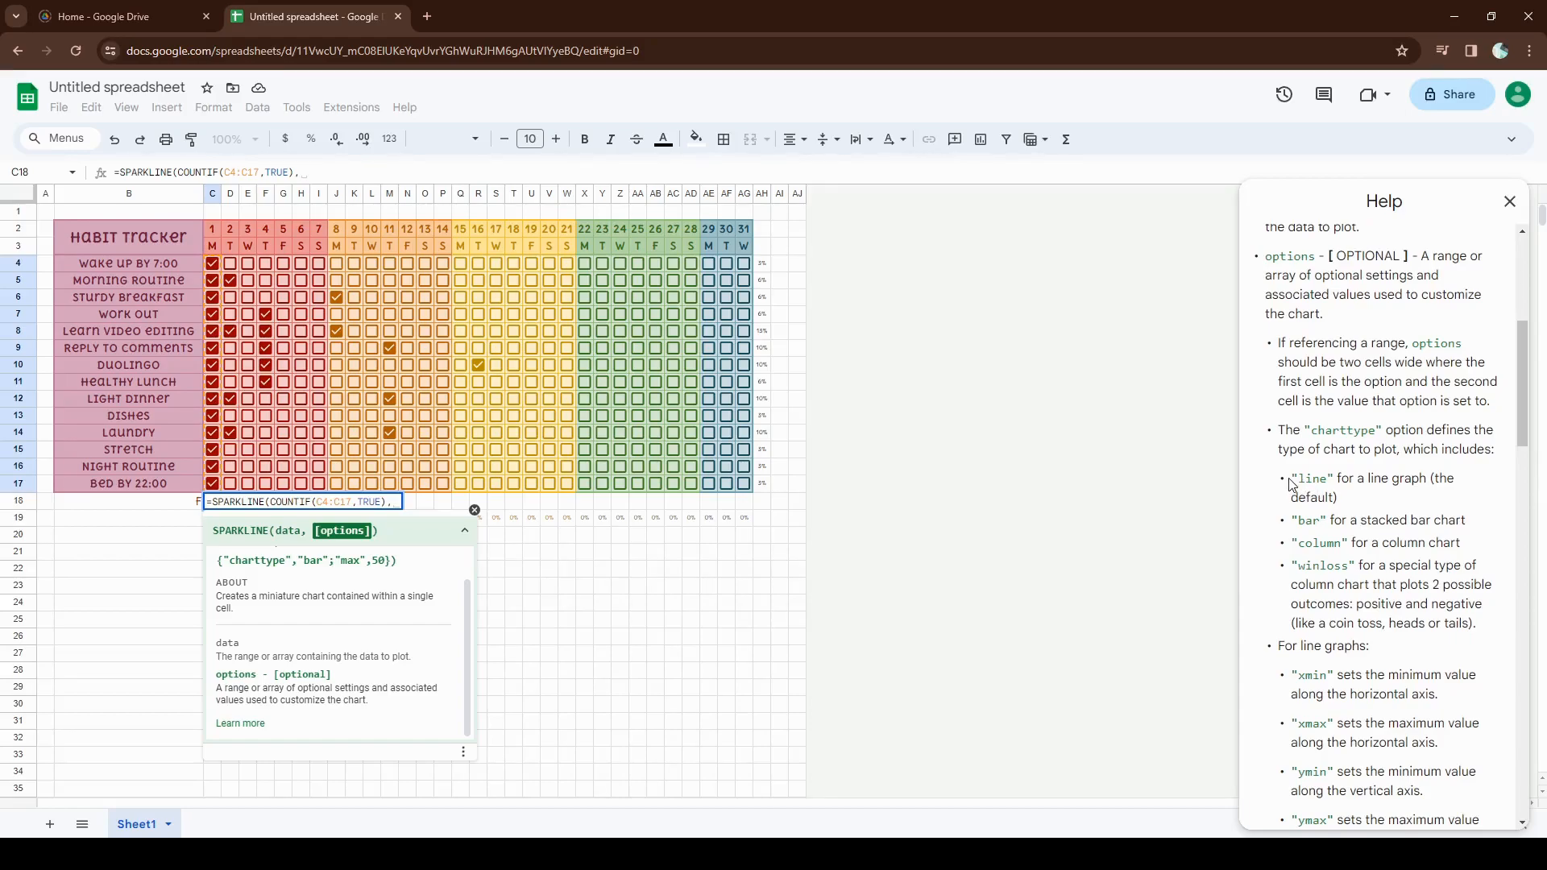
pyautogui.moveTo(1292, 543); pyautogui.dragTo(1461, 549)
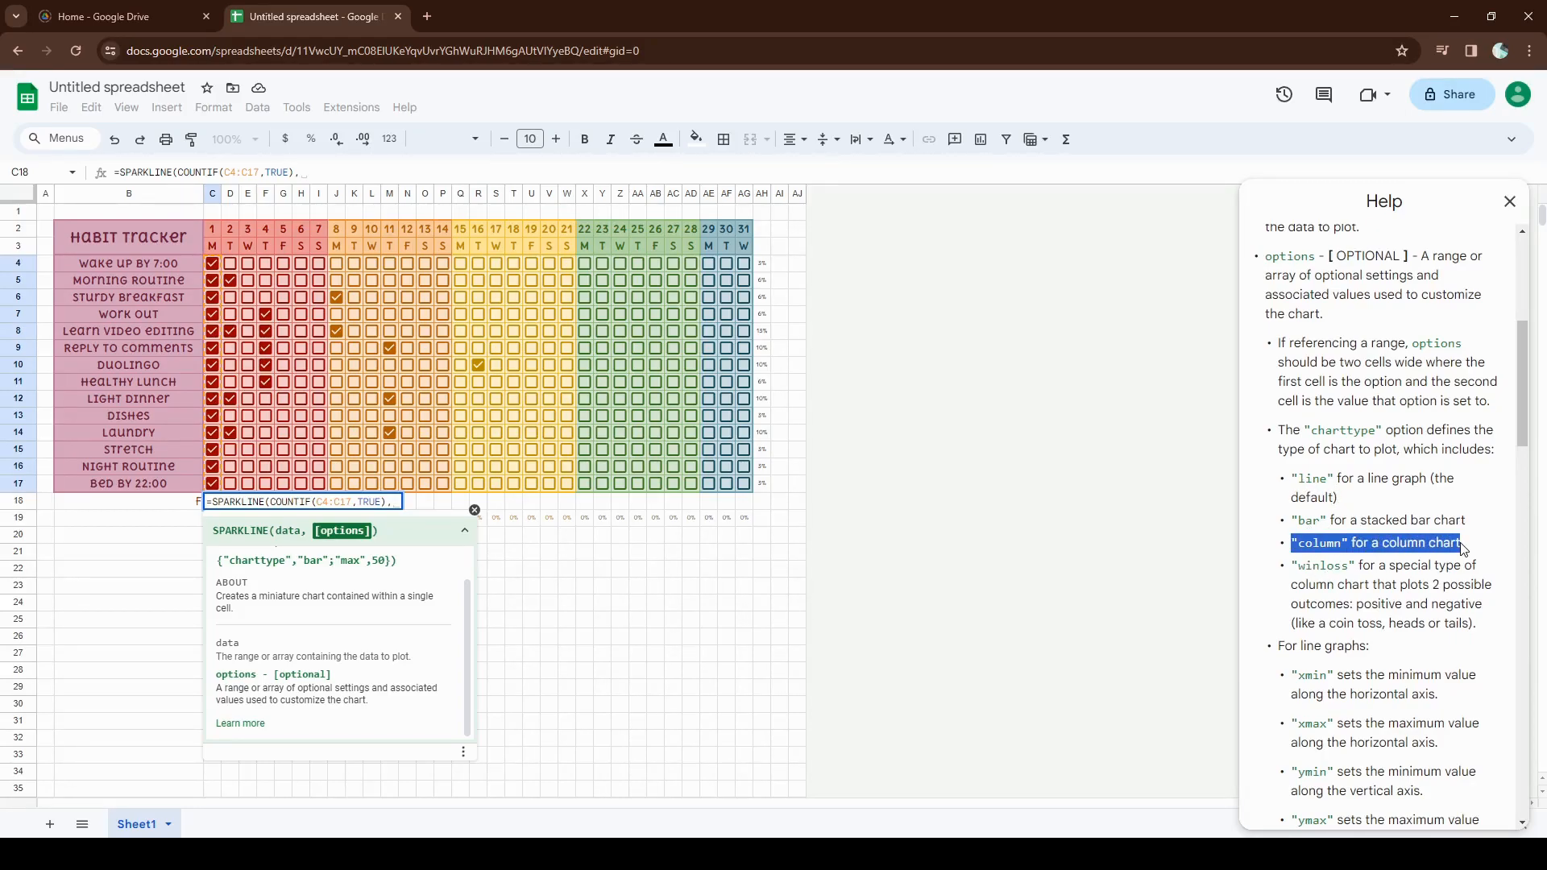
pyautogui.scroll(-8, 1300, 527)
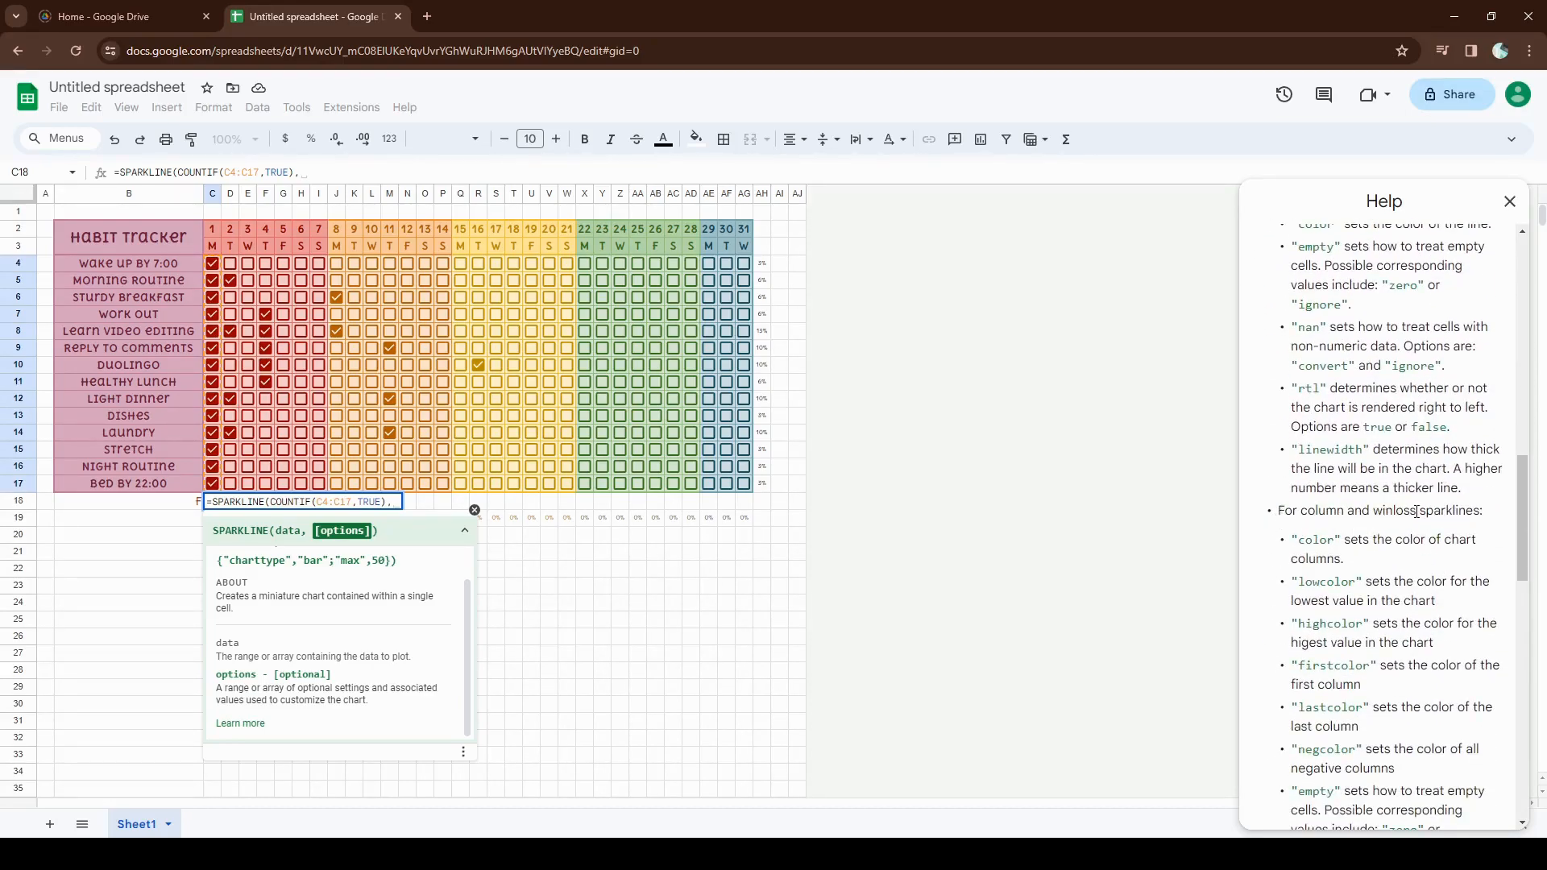
pyautogui.scroll(-3, 1462, 513)
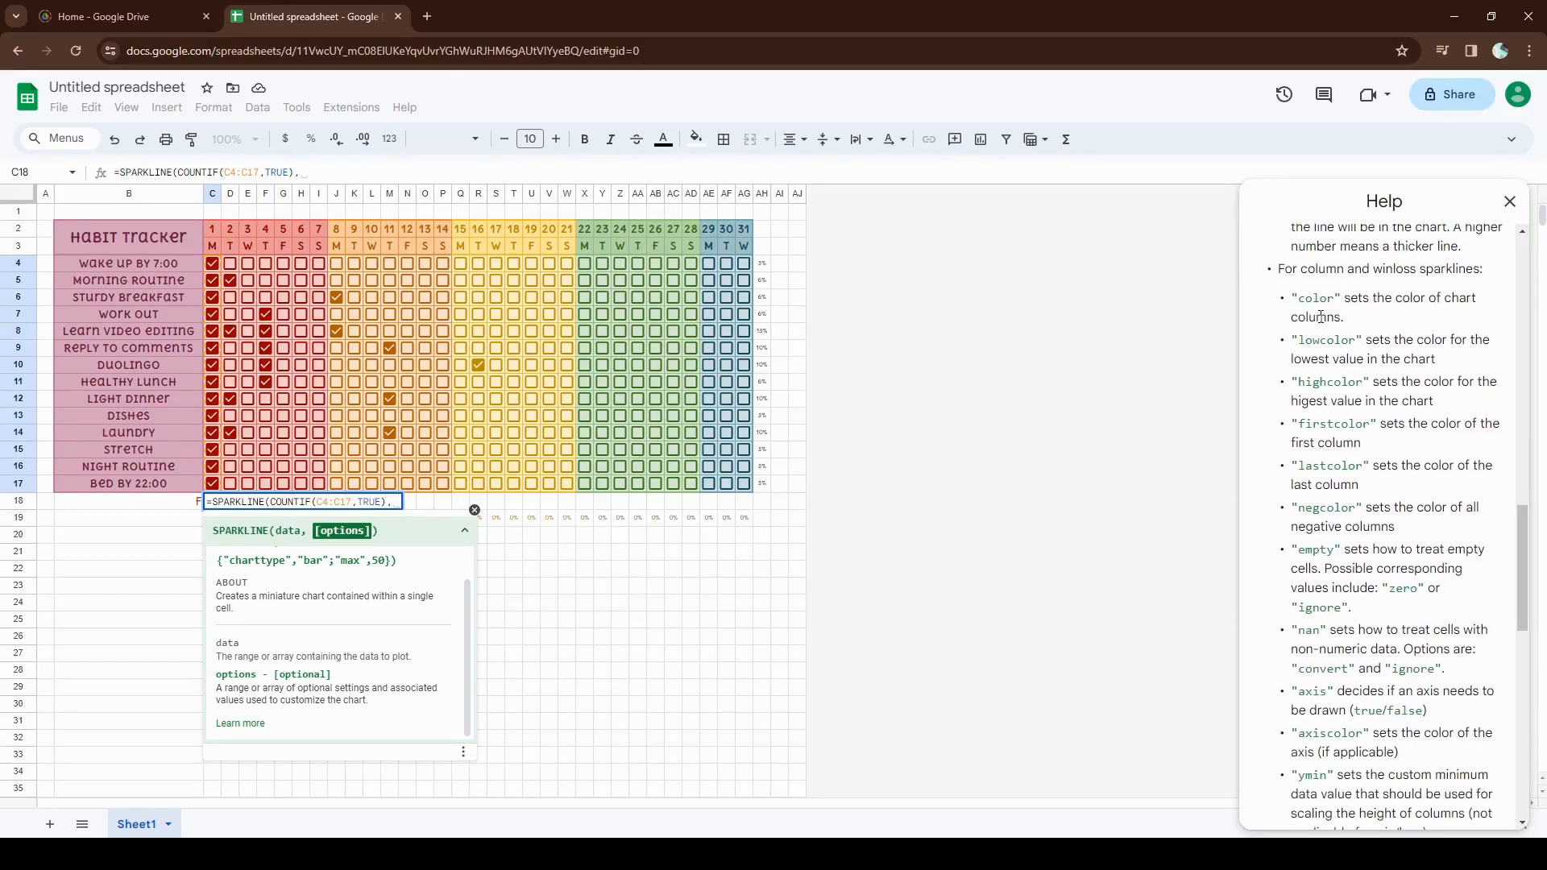
pyautogui.scroll(-3, 1422, 401)
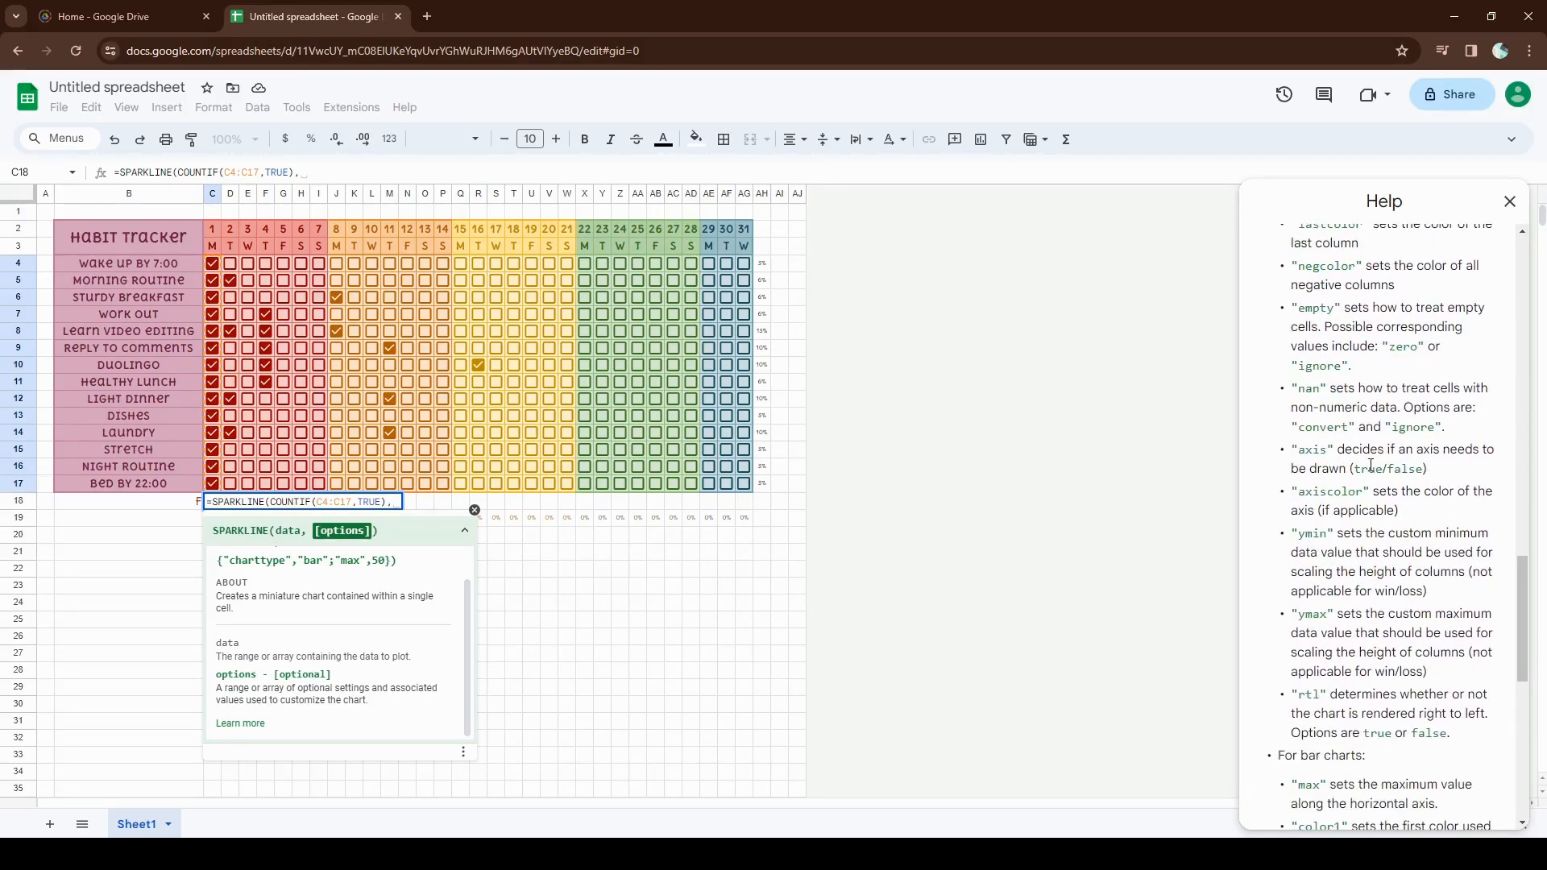
pyautogui.scroll(-1, 1371, 465)
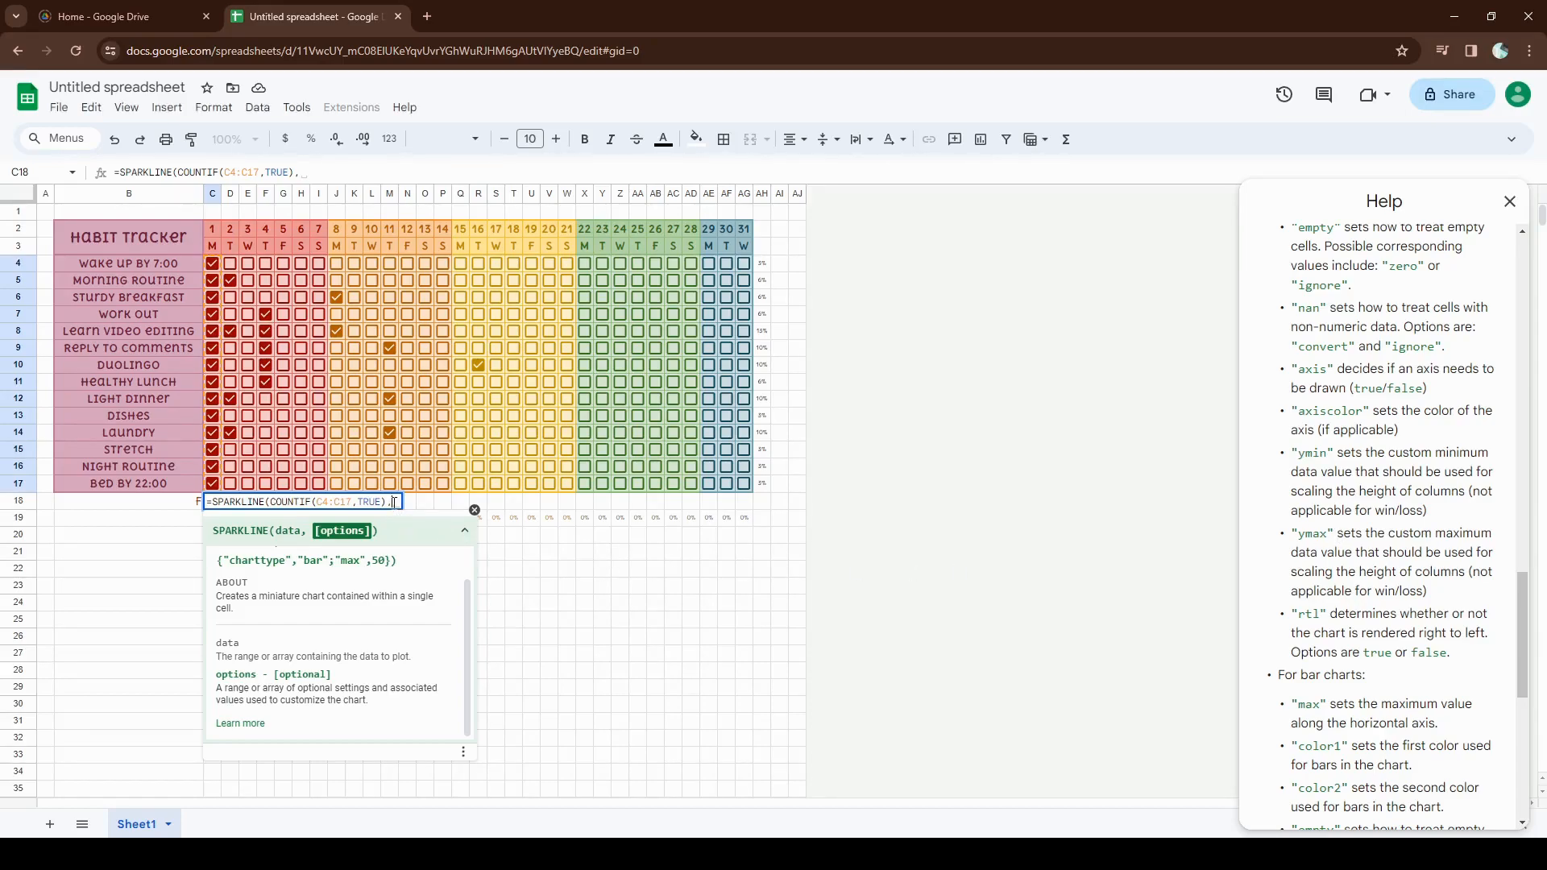
# - Add the options "charttype","column" and "ymin",0 to the C18 SPARKLINE formula, separated by semicolons inside a curly brace
pyautogui.write('{"charttype",')
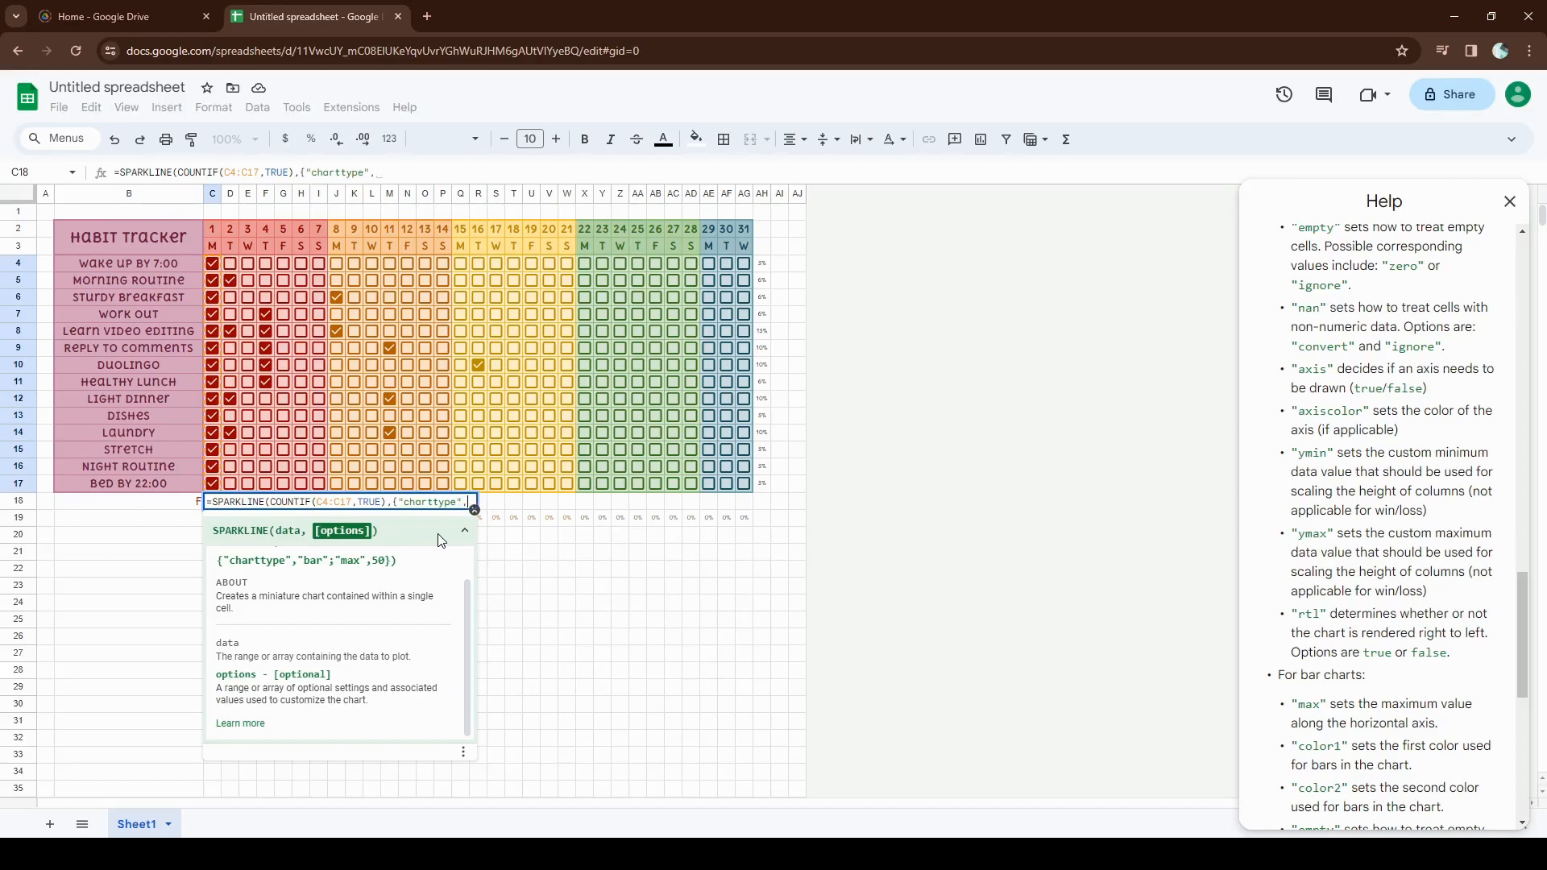
pyautogui.write('"column"')
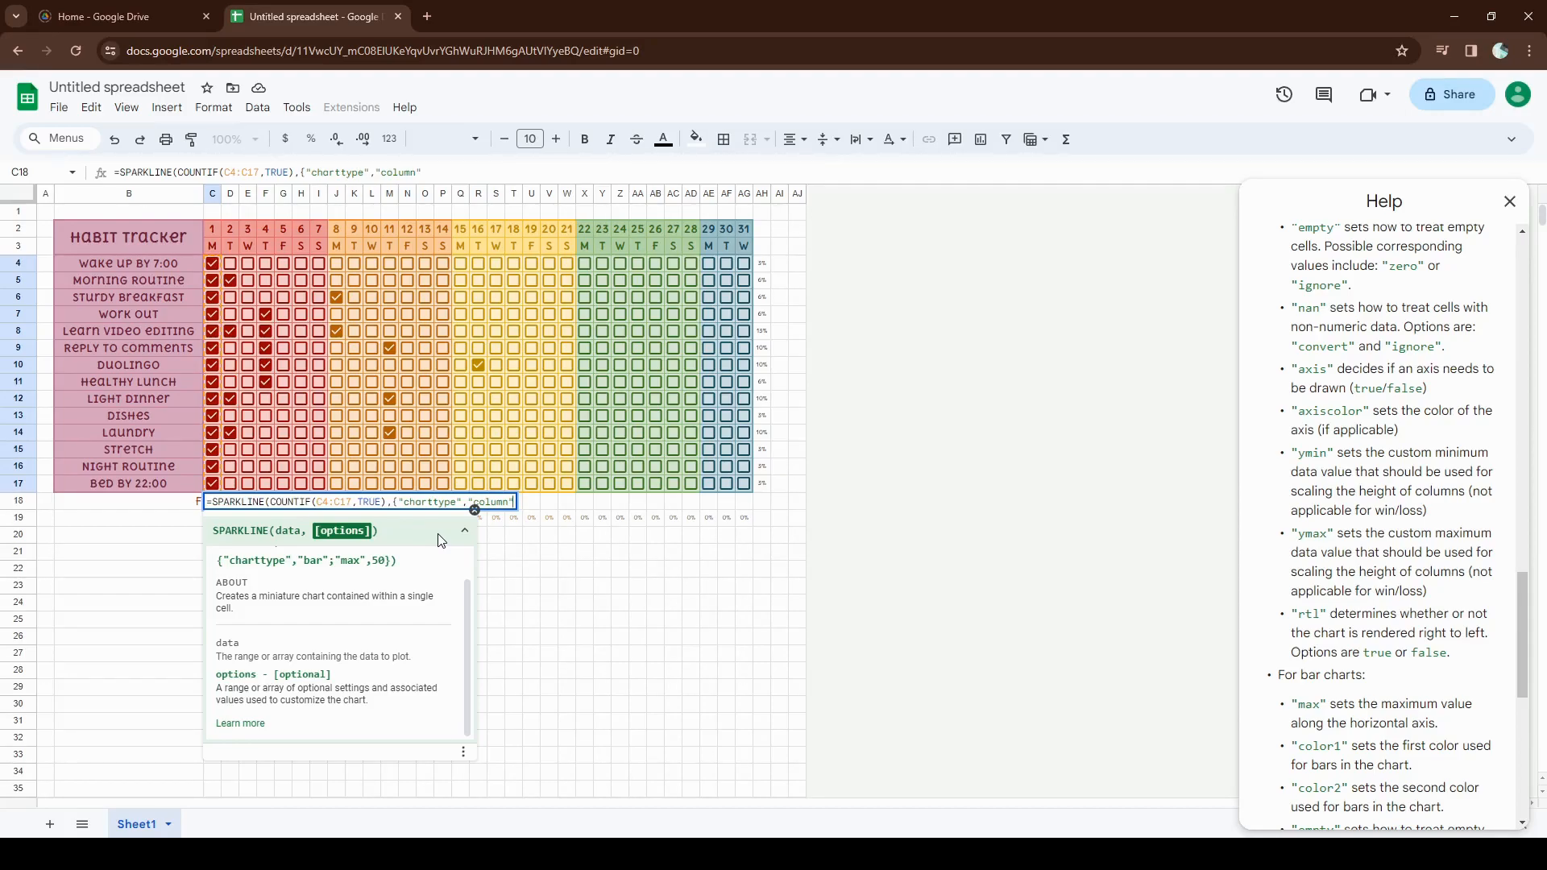
pyautogui.write(';')
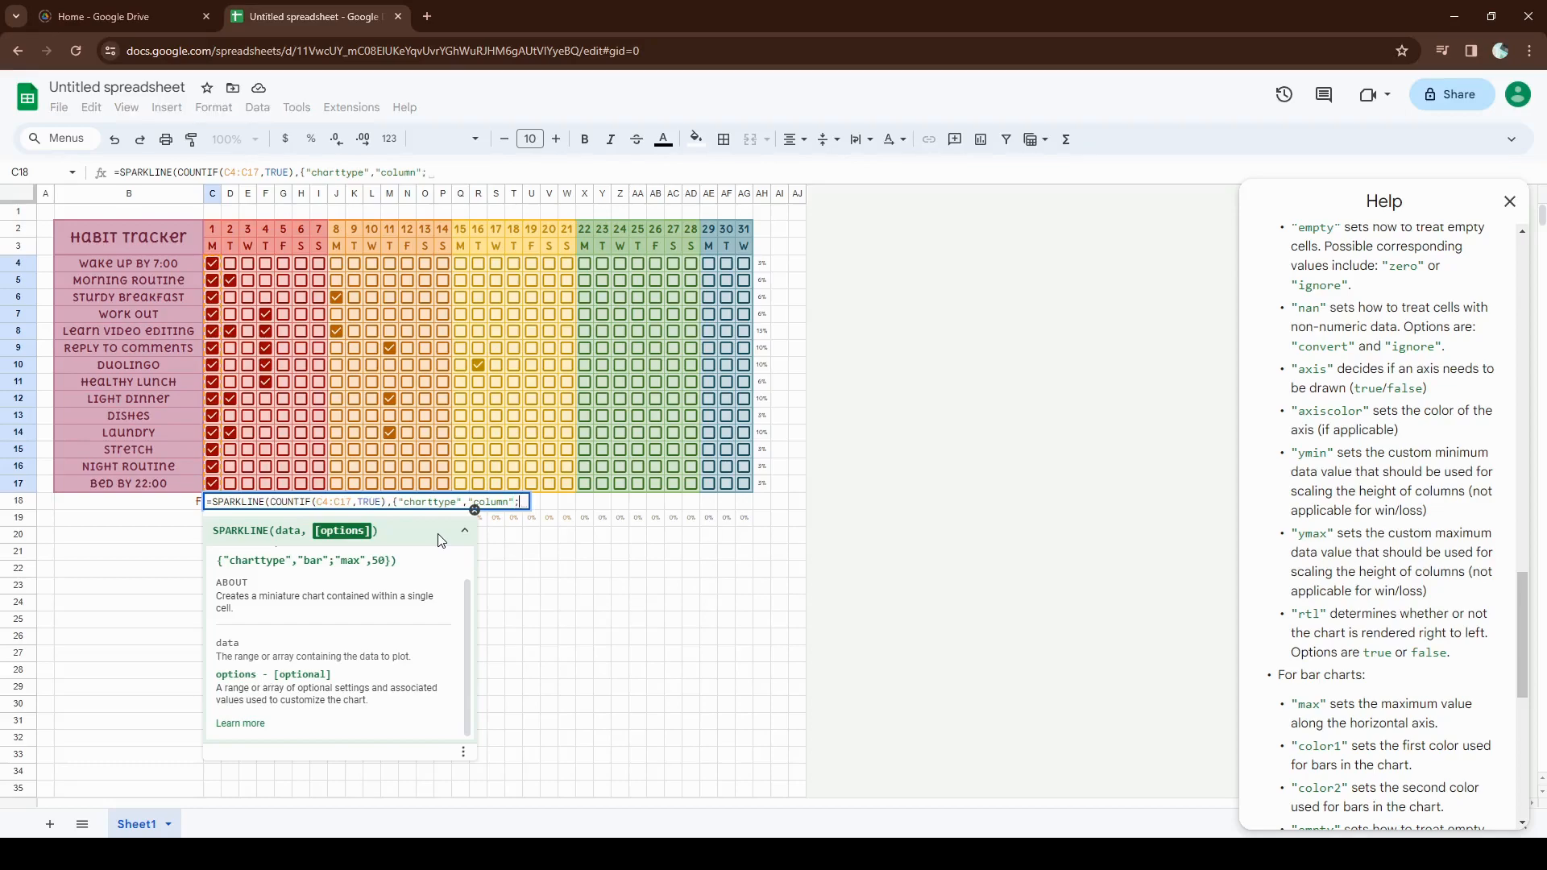
pyautogui.write('"ymin')
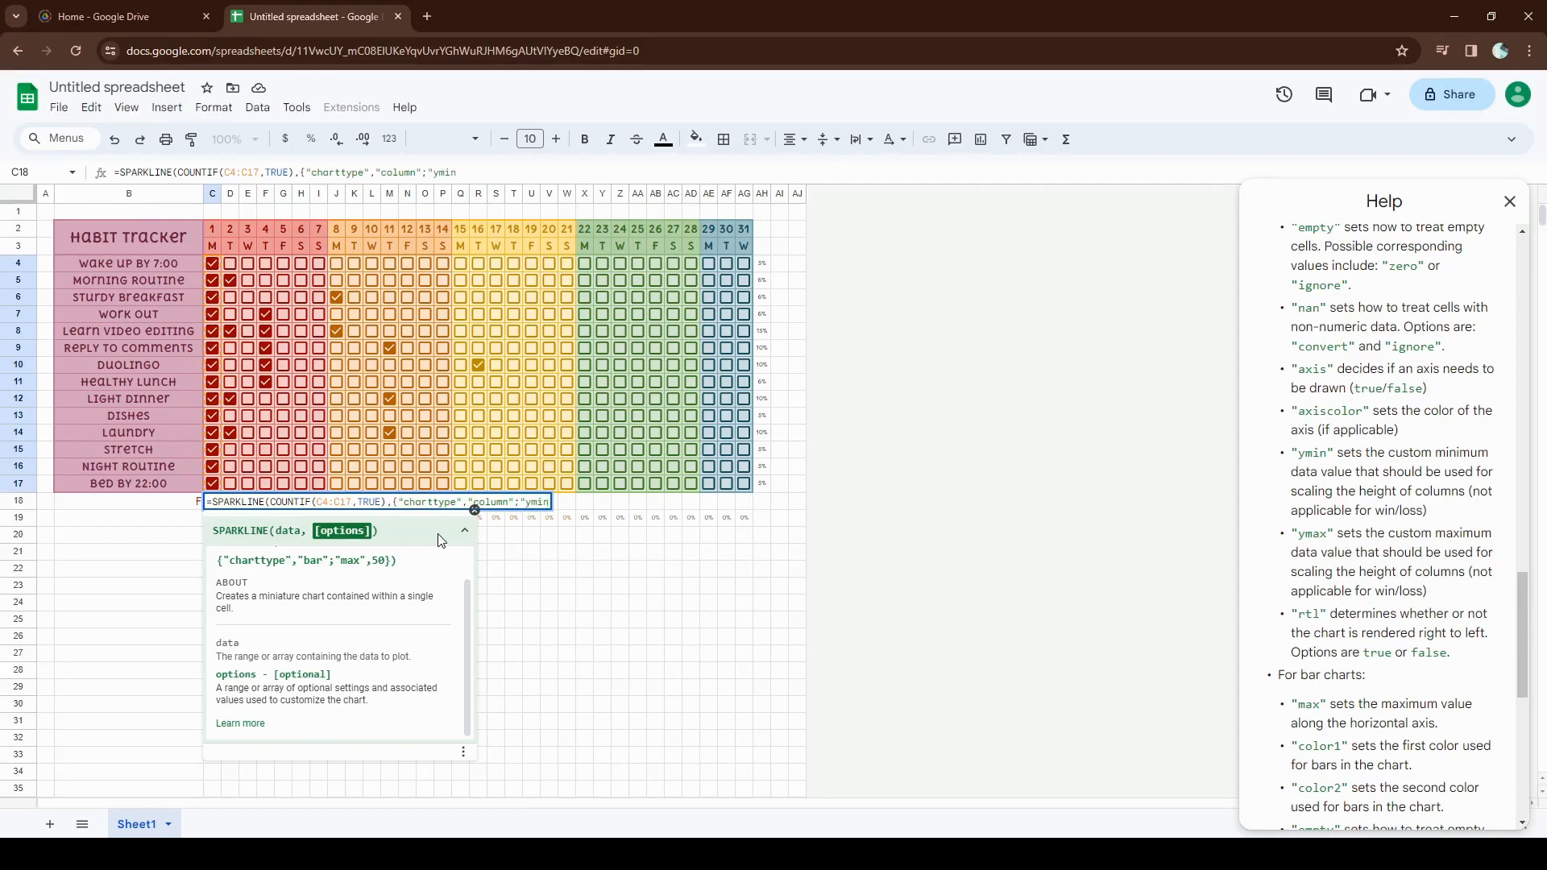
pyautogui.write('",')
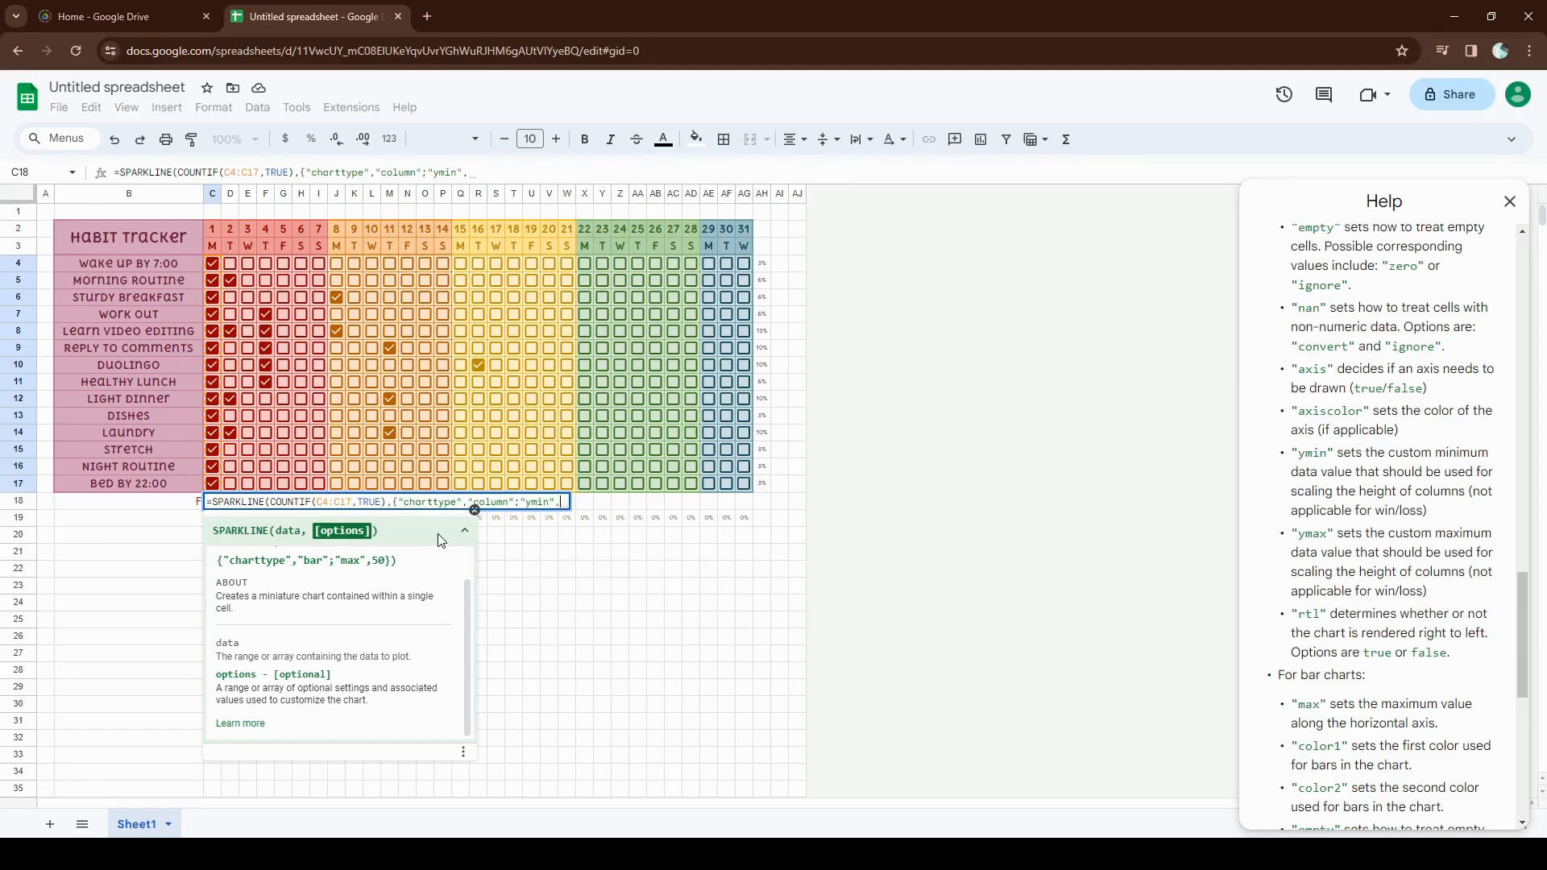
pyautogui.write('0;"y')
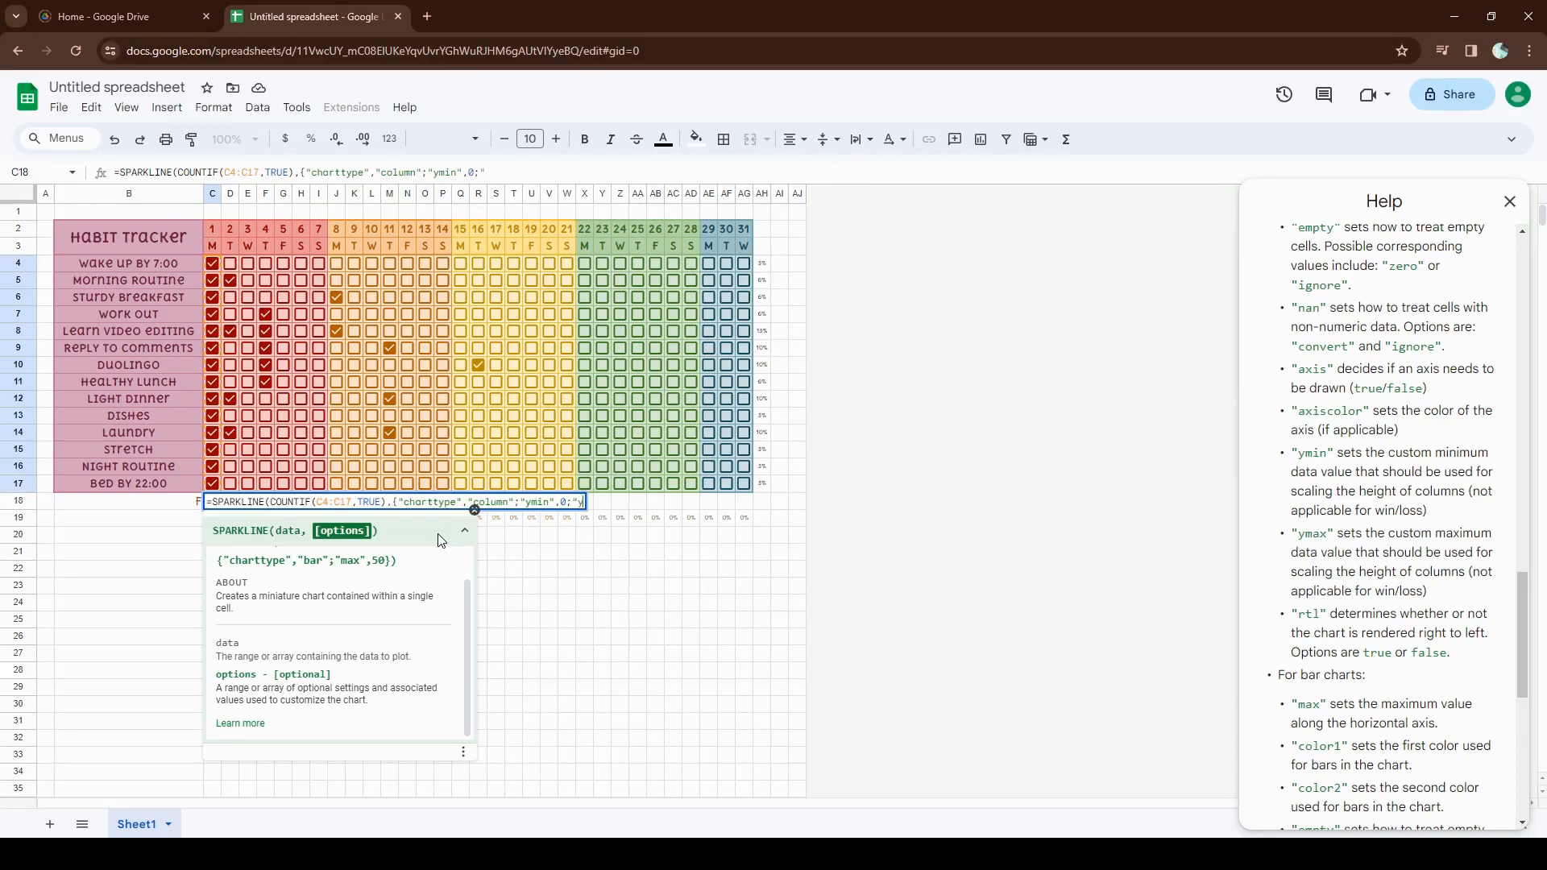
# - Set the "ymax" option to COUNTA(C4:C17), then close the braces and parentheses and enter the C18 SPARKLINE formula
pyautogui.write('max",')
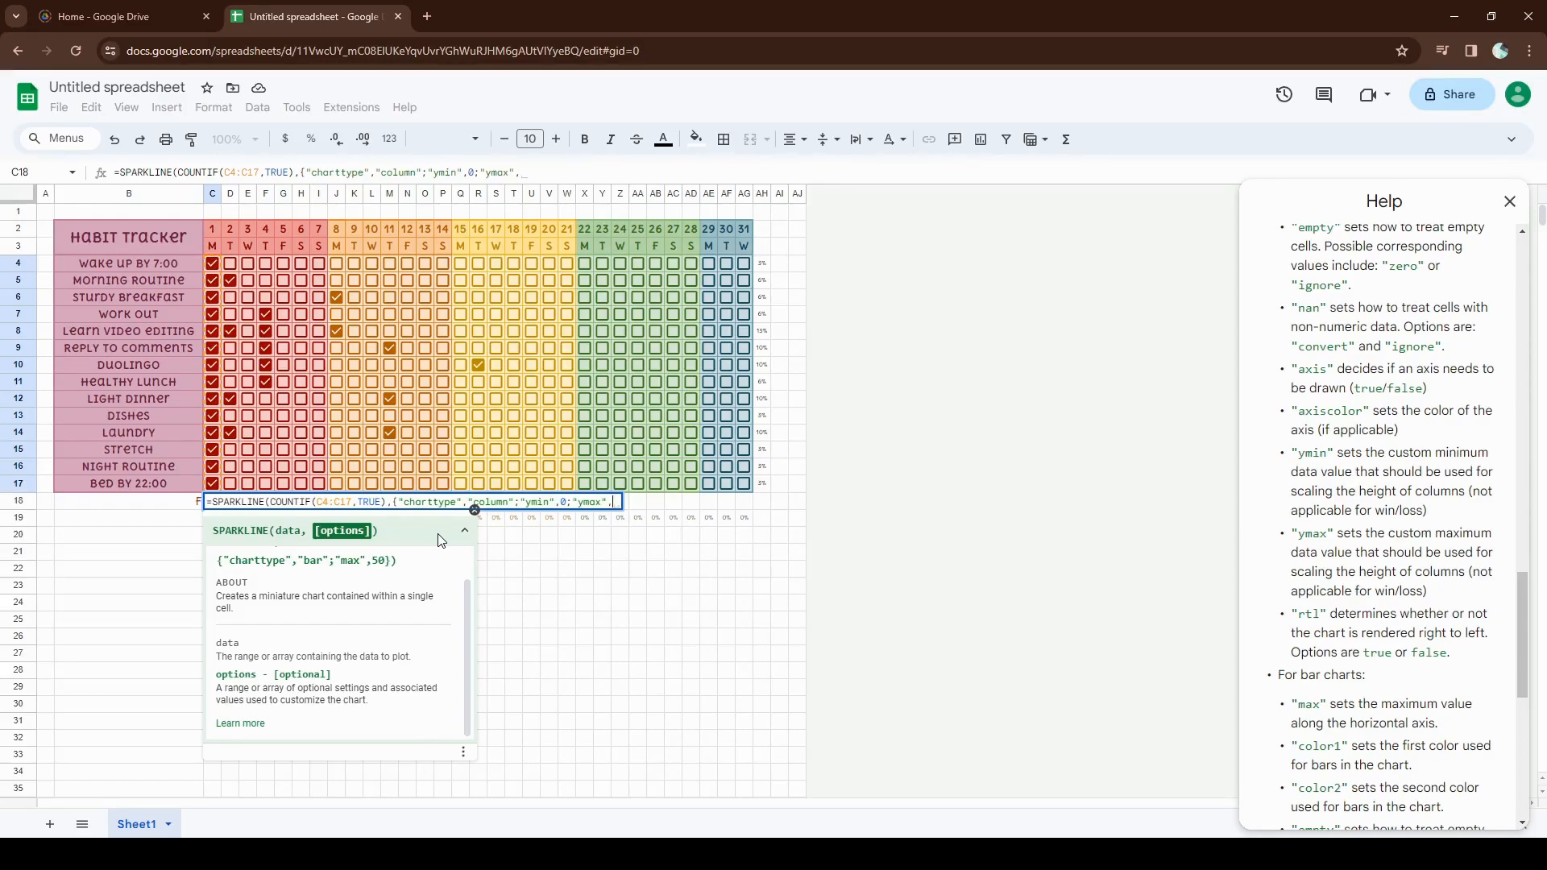
pyautogui.write('COUNTA(')
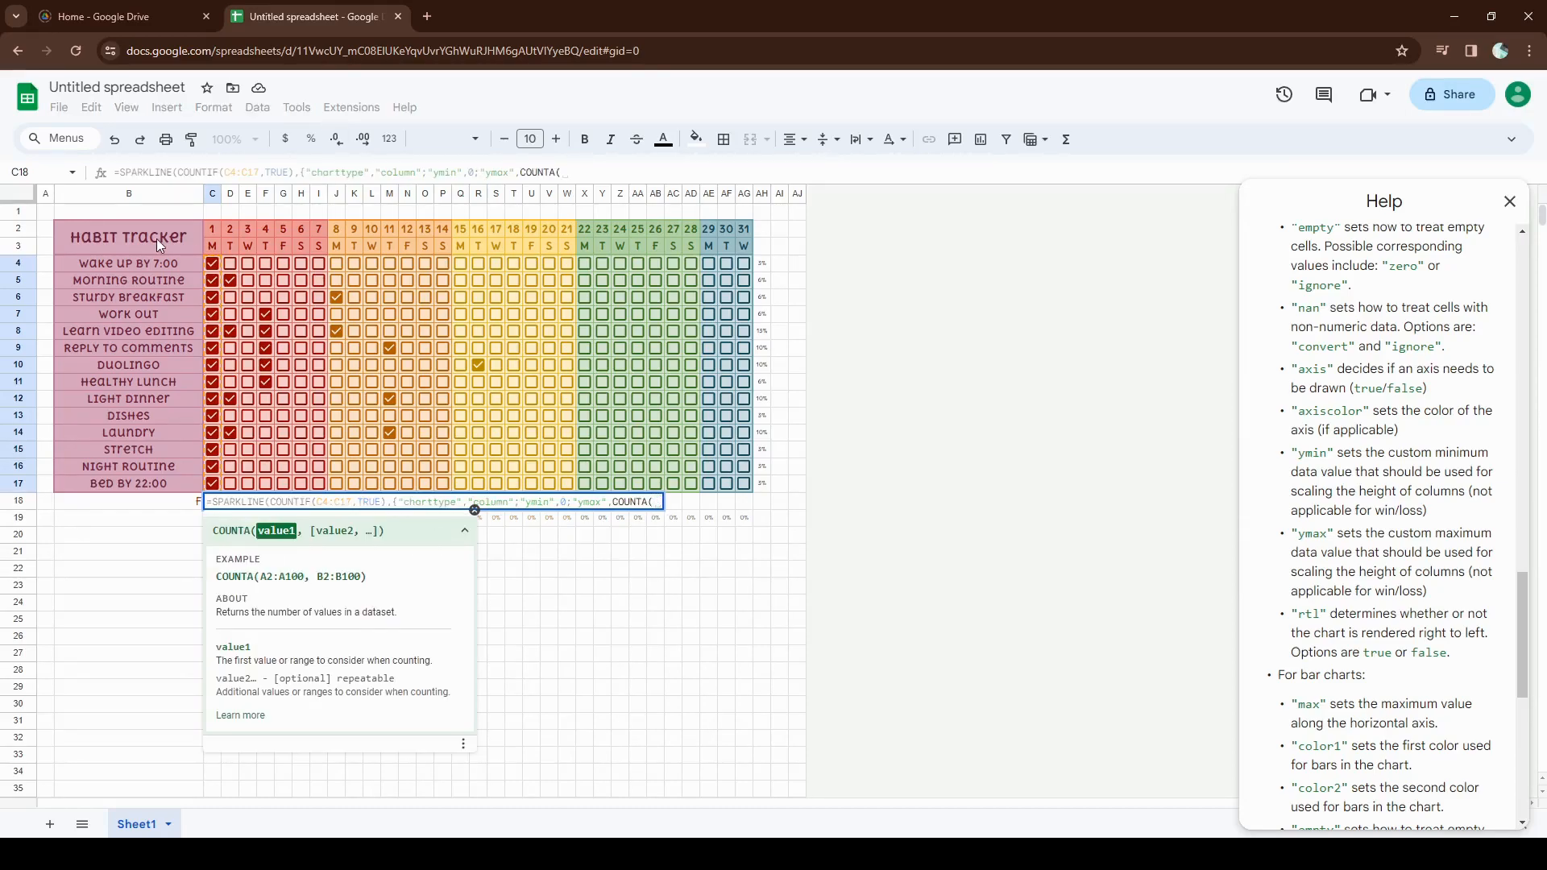
pyautogui.moveTo(212, 264); pyautogui.dragTo(215, 483)
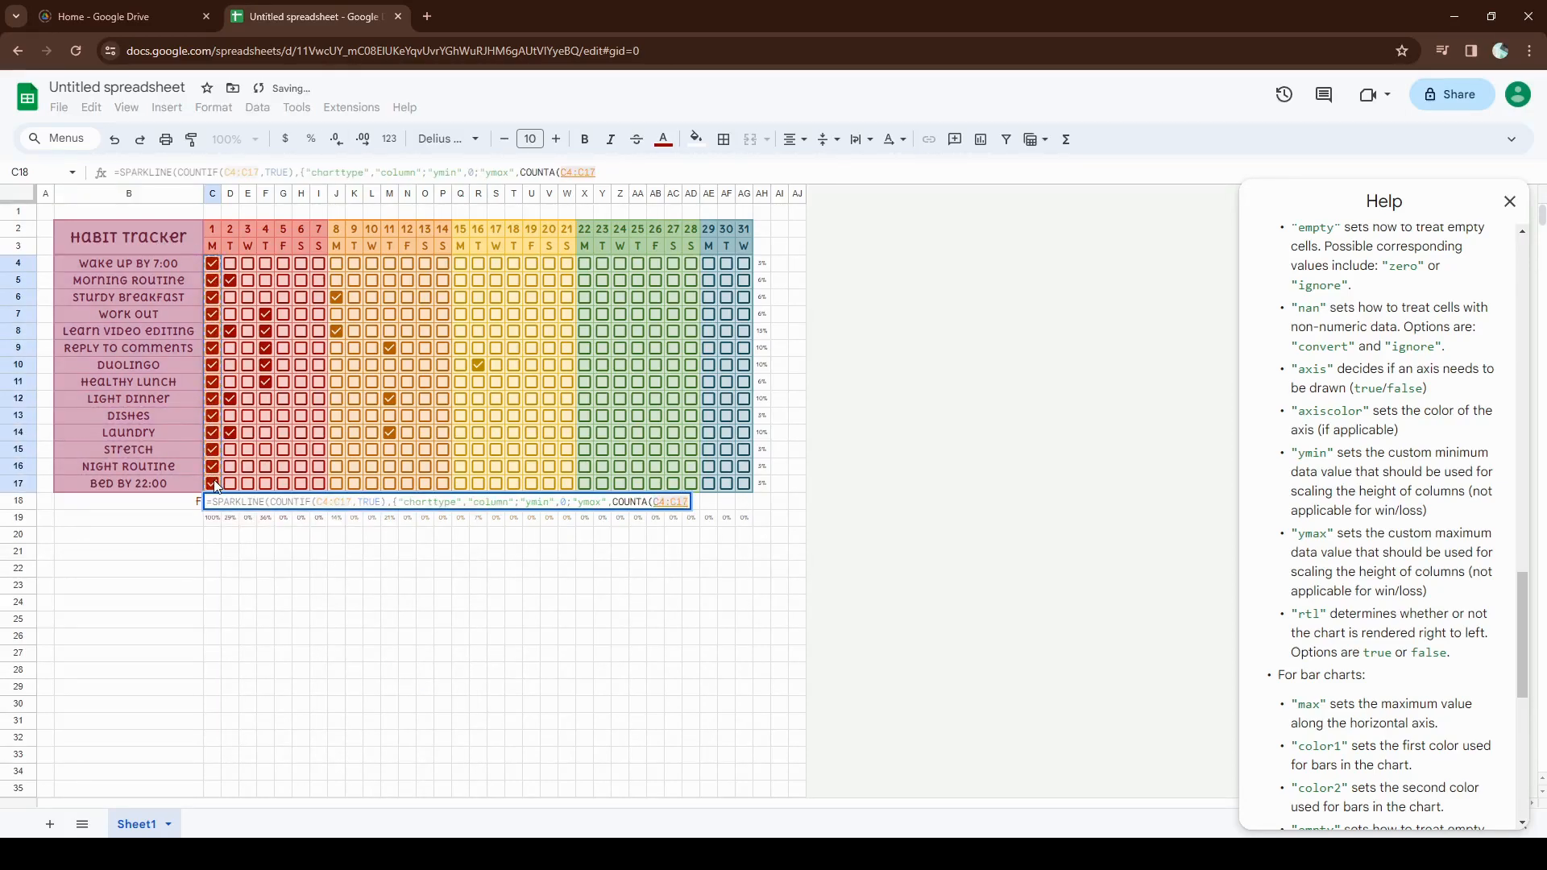
pyautogui.write(')')
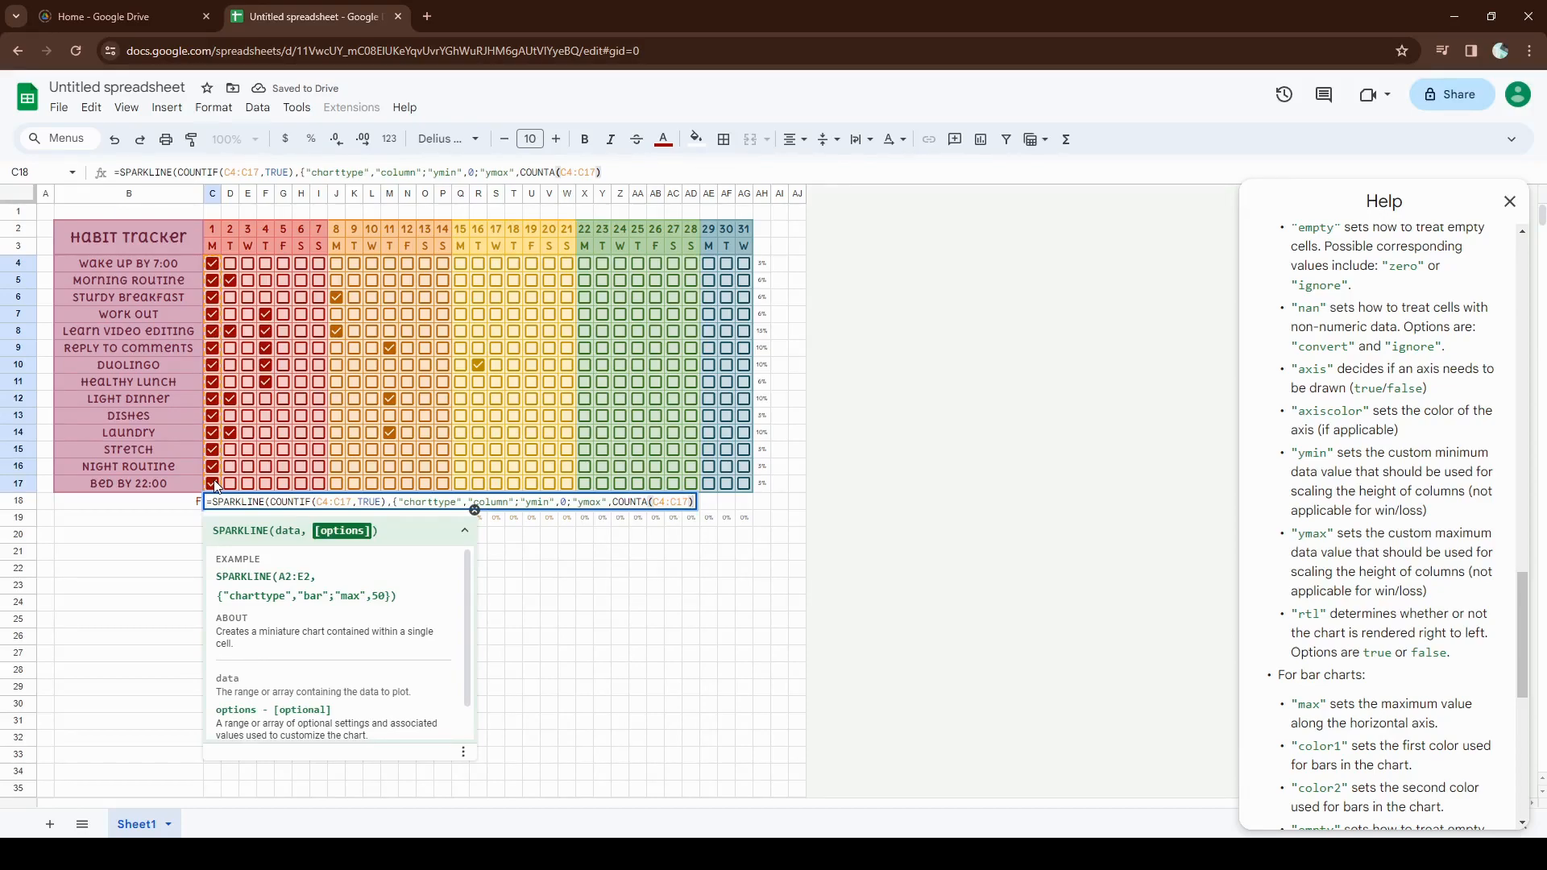
pyautogui.write('})')
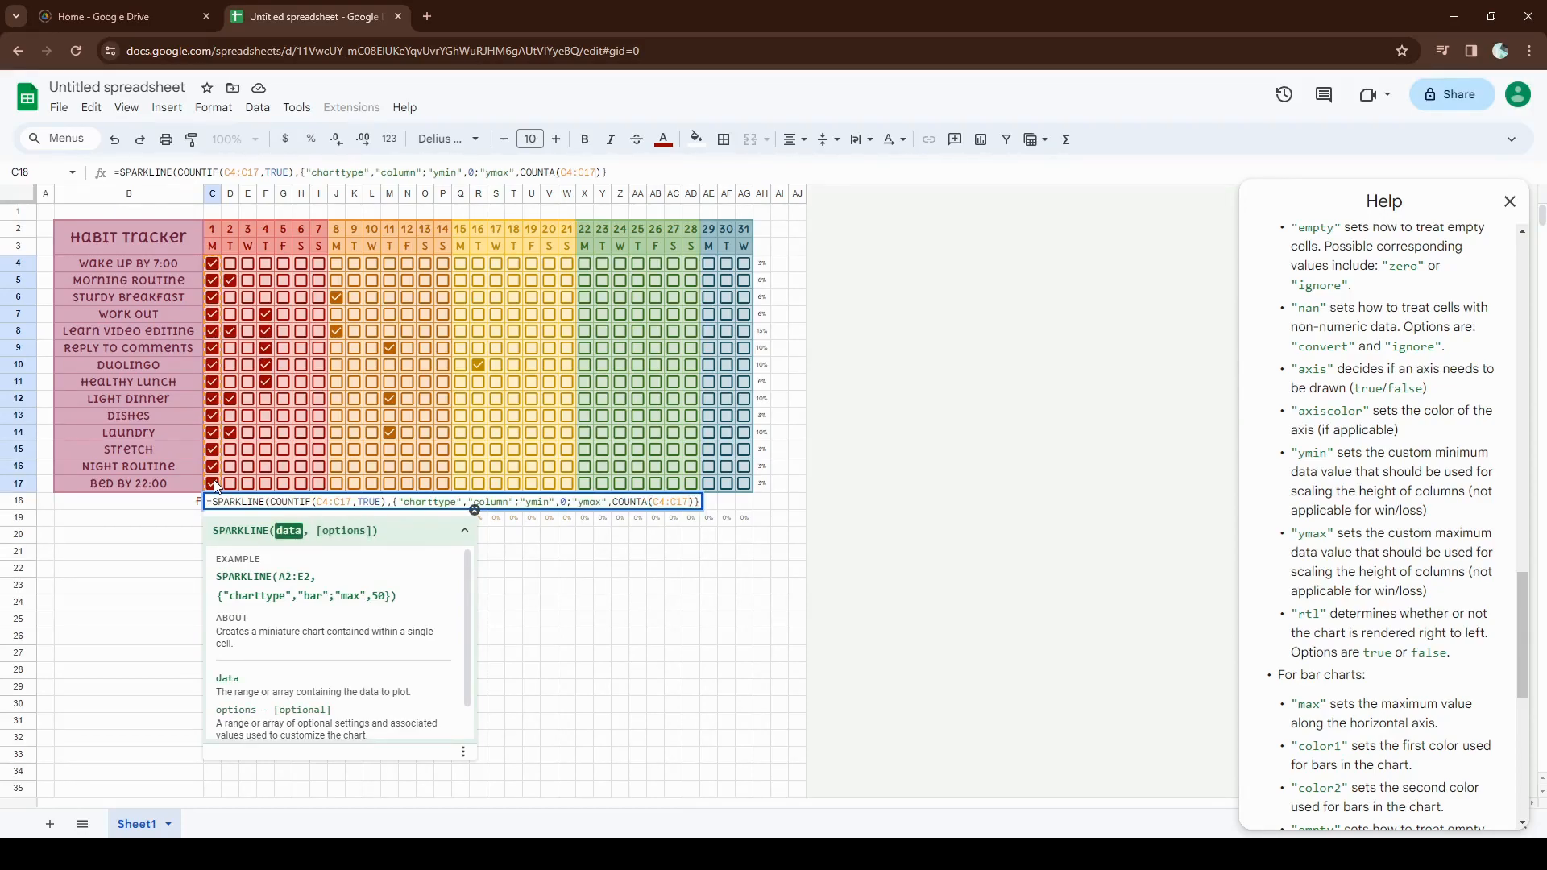
pyautogui.write(')')
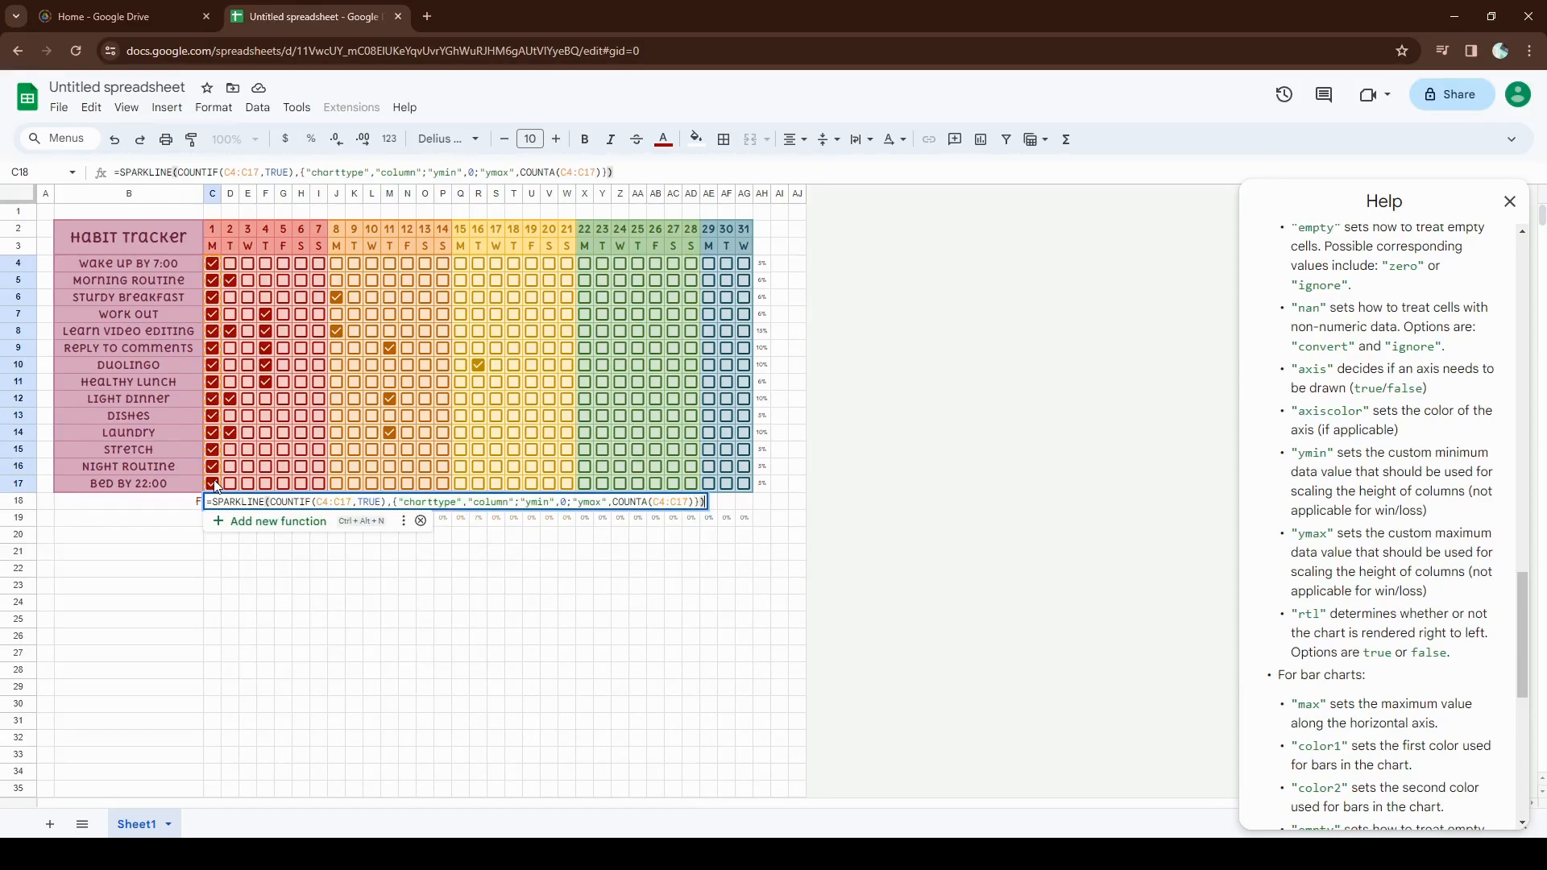
pyautogui.press('Return')
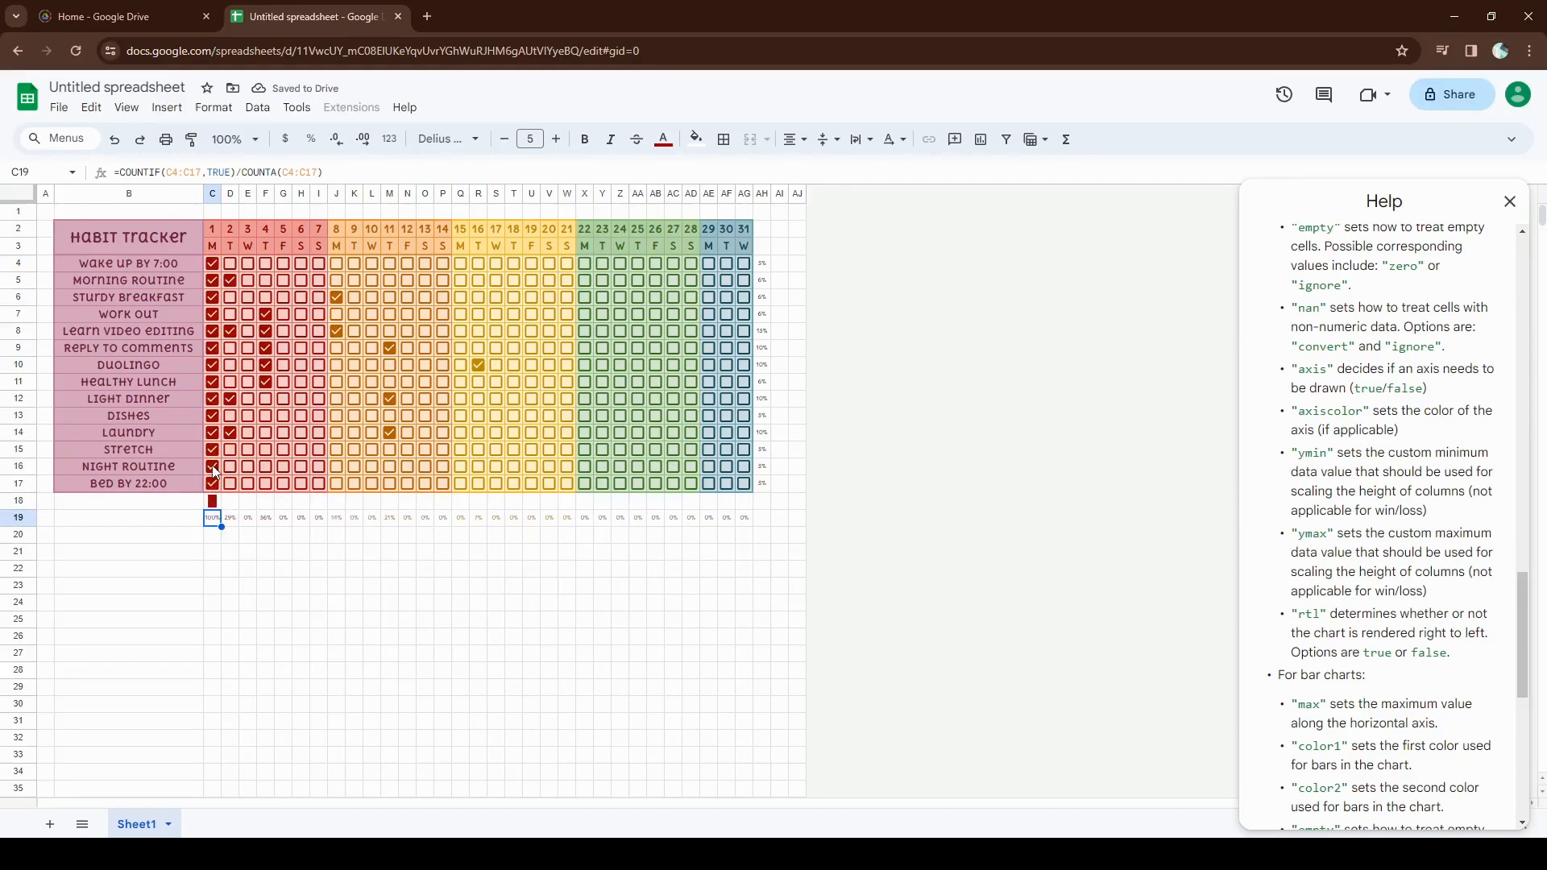
# - Untick the day 1 checkboxes for Stretch, Dishes, Healthy Lunch, Duolingo and Reply to Comments
pyautogui.click(213, 448)
pyautogui.click(214, 415)
pyautogui.click(214, 381)
pyautogui.click(214, 365)
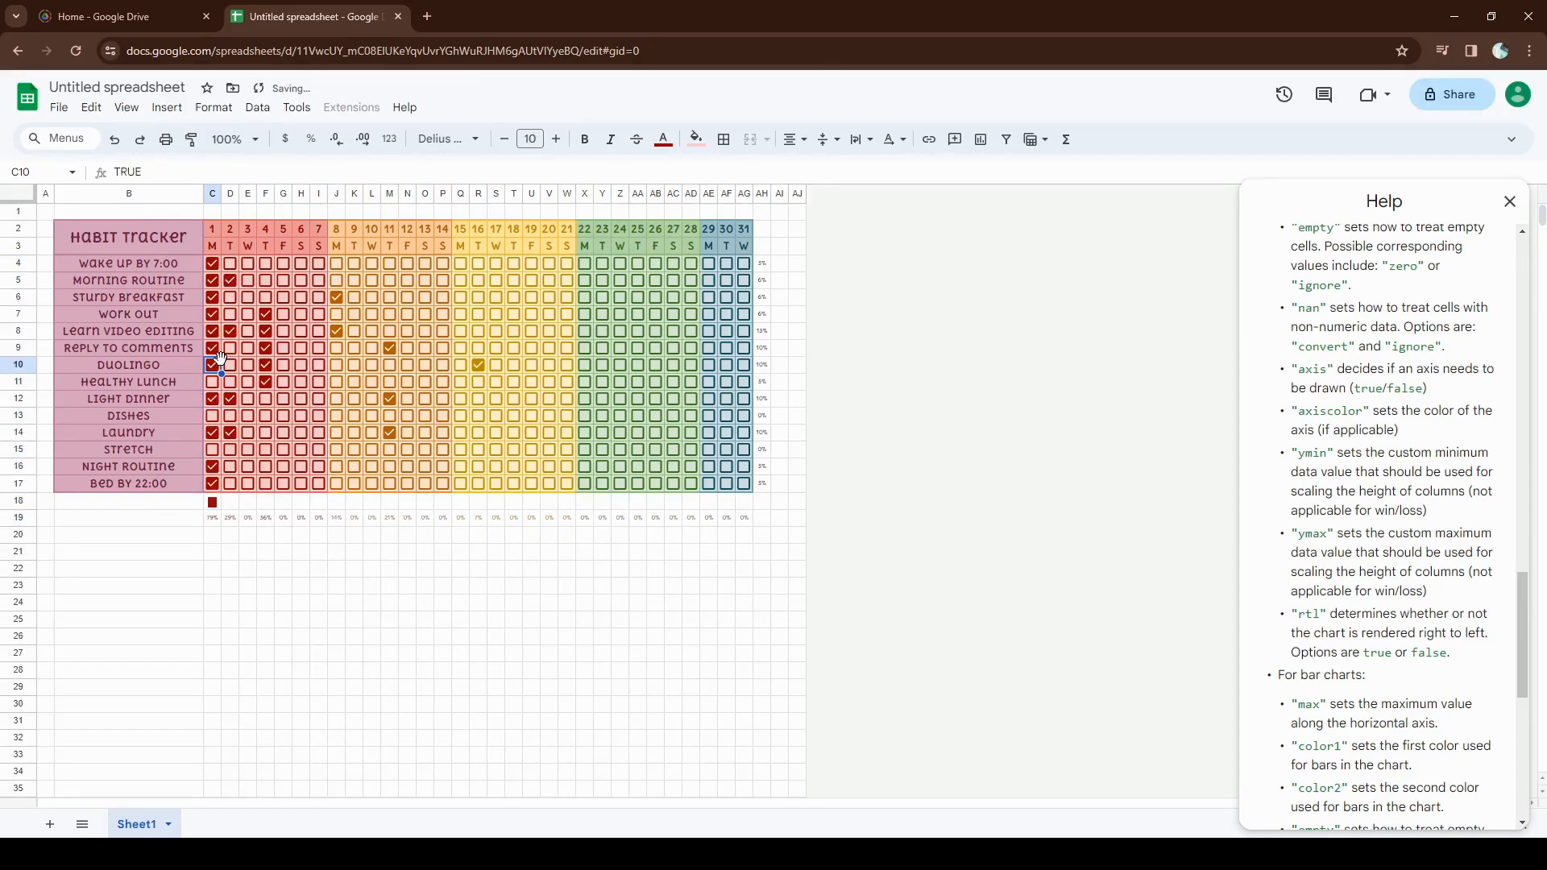
pyautogui.click(213, 346)
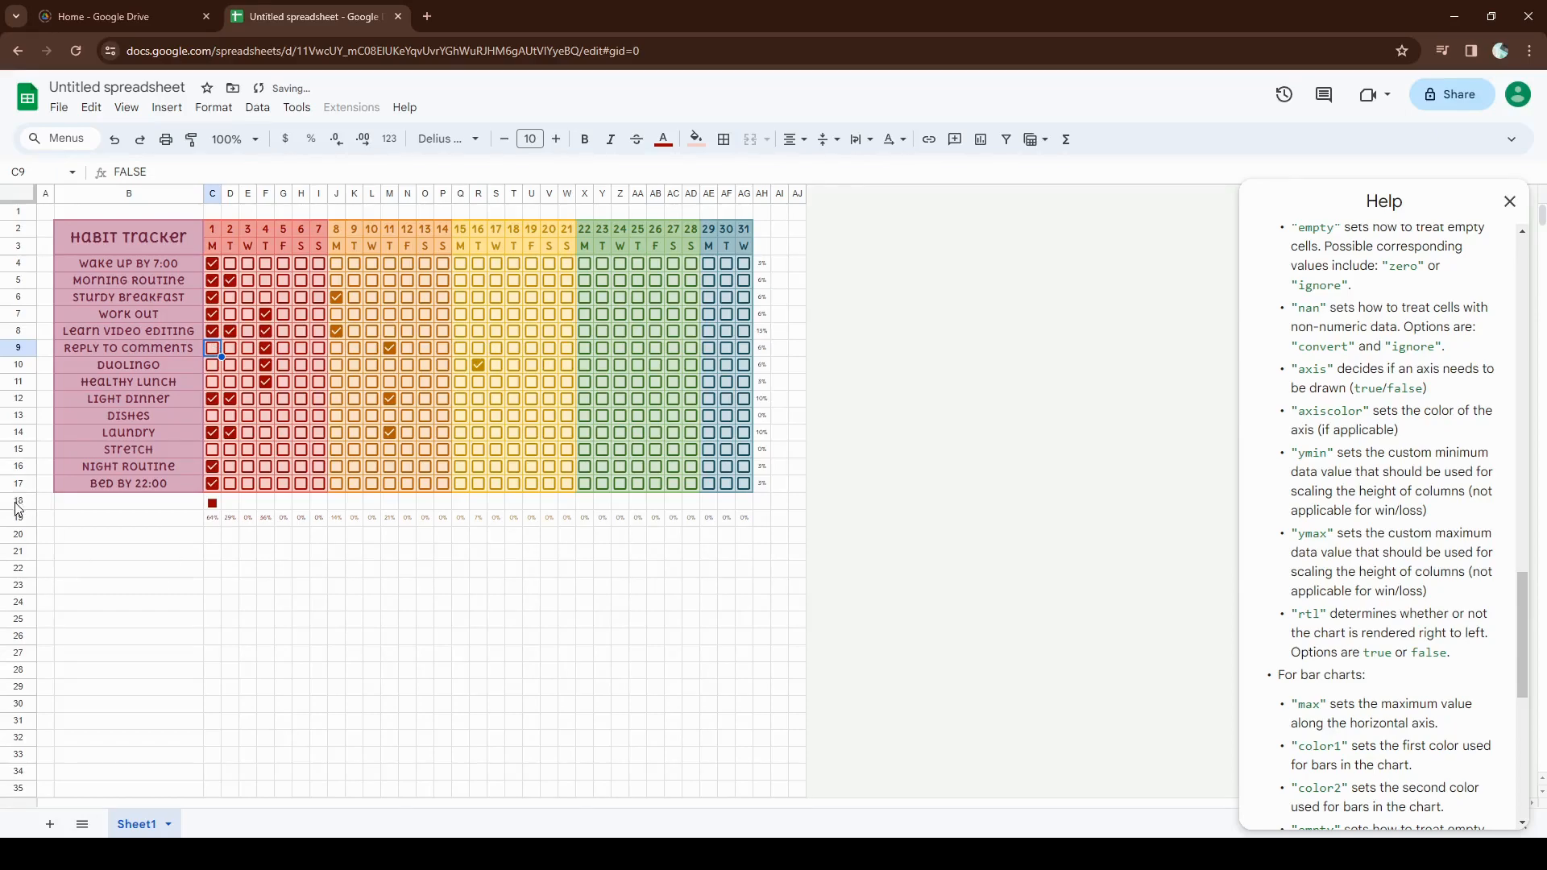
# - Make row 18 taller, and on day 1 untick Light Dinner and Laundry while ticking Reply to Comments, Duolingo and Healthy Lunch
pyautogui.moveTo(16, 526); pyautogui.dragTo(16, 555)
pyautogui.click(213, 399)
pyautogui.click(213, 433)
pyautogui.click(216, 308)
pyautogui.click(214, 348)
pyautogui.click(214, 364)
pyautogui.click(213, 381)
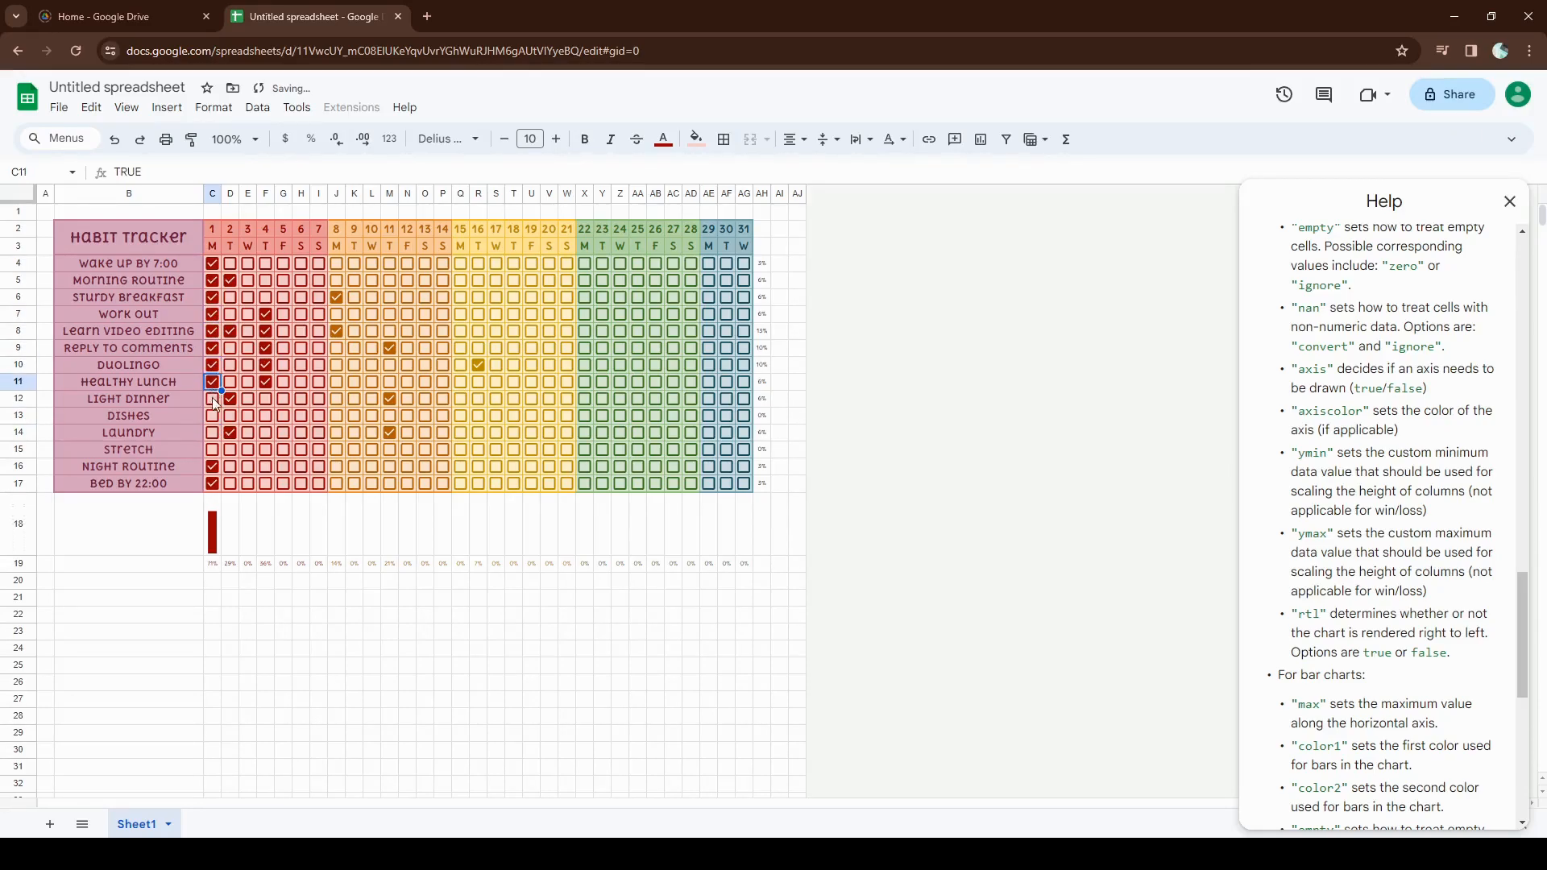
# - Copy the C18 sparkline and paste only its formula into D18:AG18
pyautogui.click(222, 544)
pyautogui.moveTo(221, 555); pyautogui.dragTo(738, 547)
pyautogui.rightClick(739, 548)
pyautogui.moveTo(920, 425)
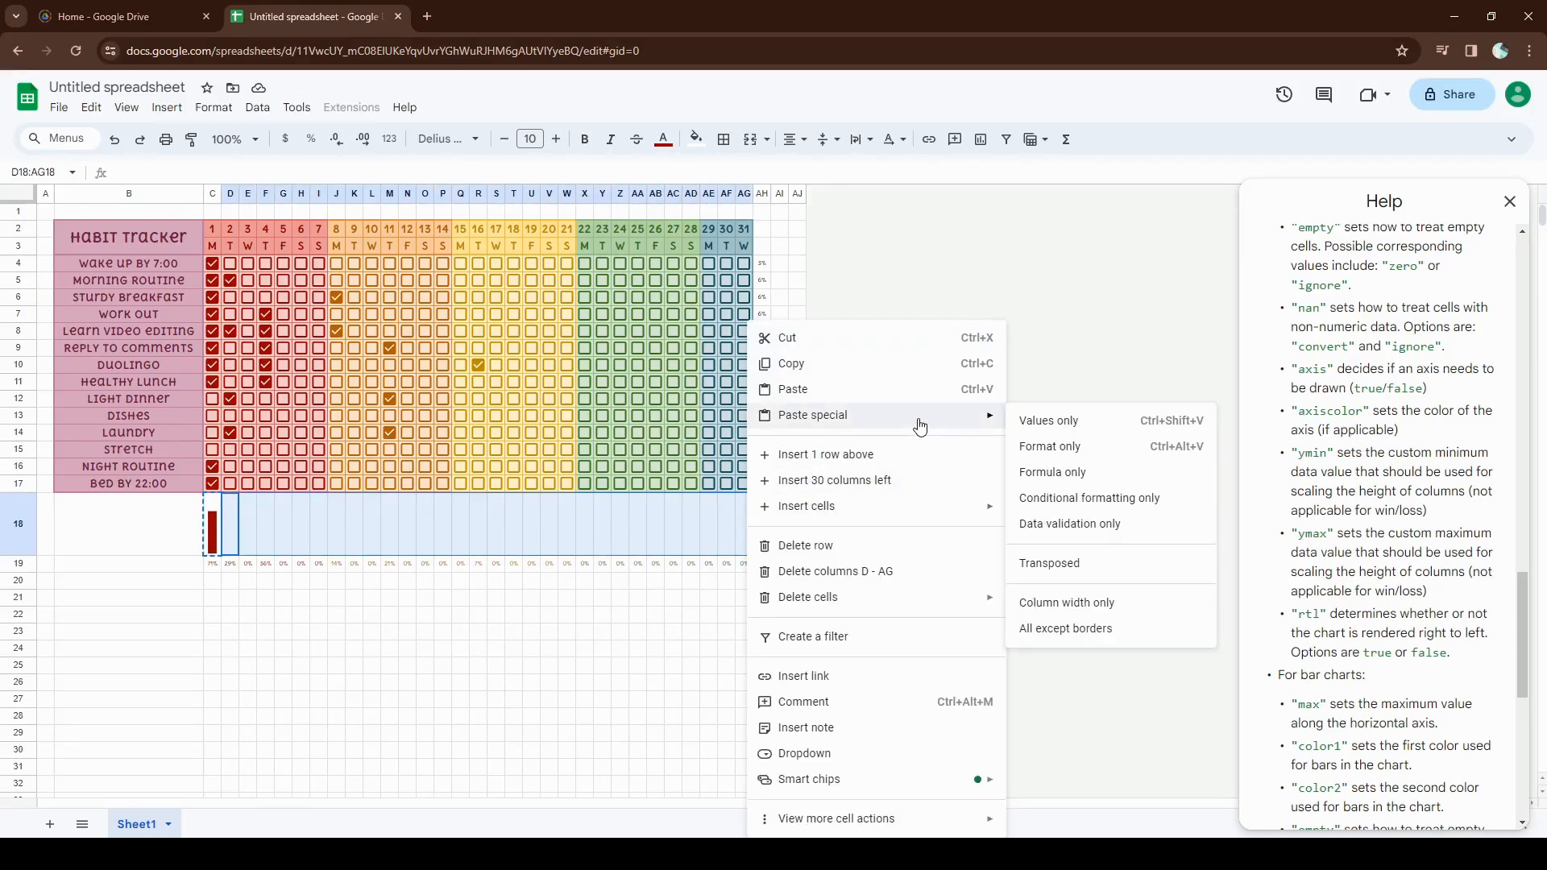
pyautogui.click(1074, 473)
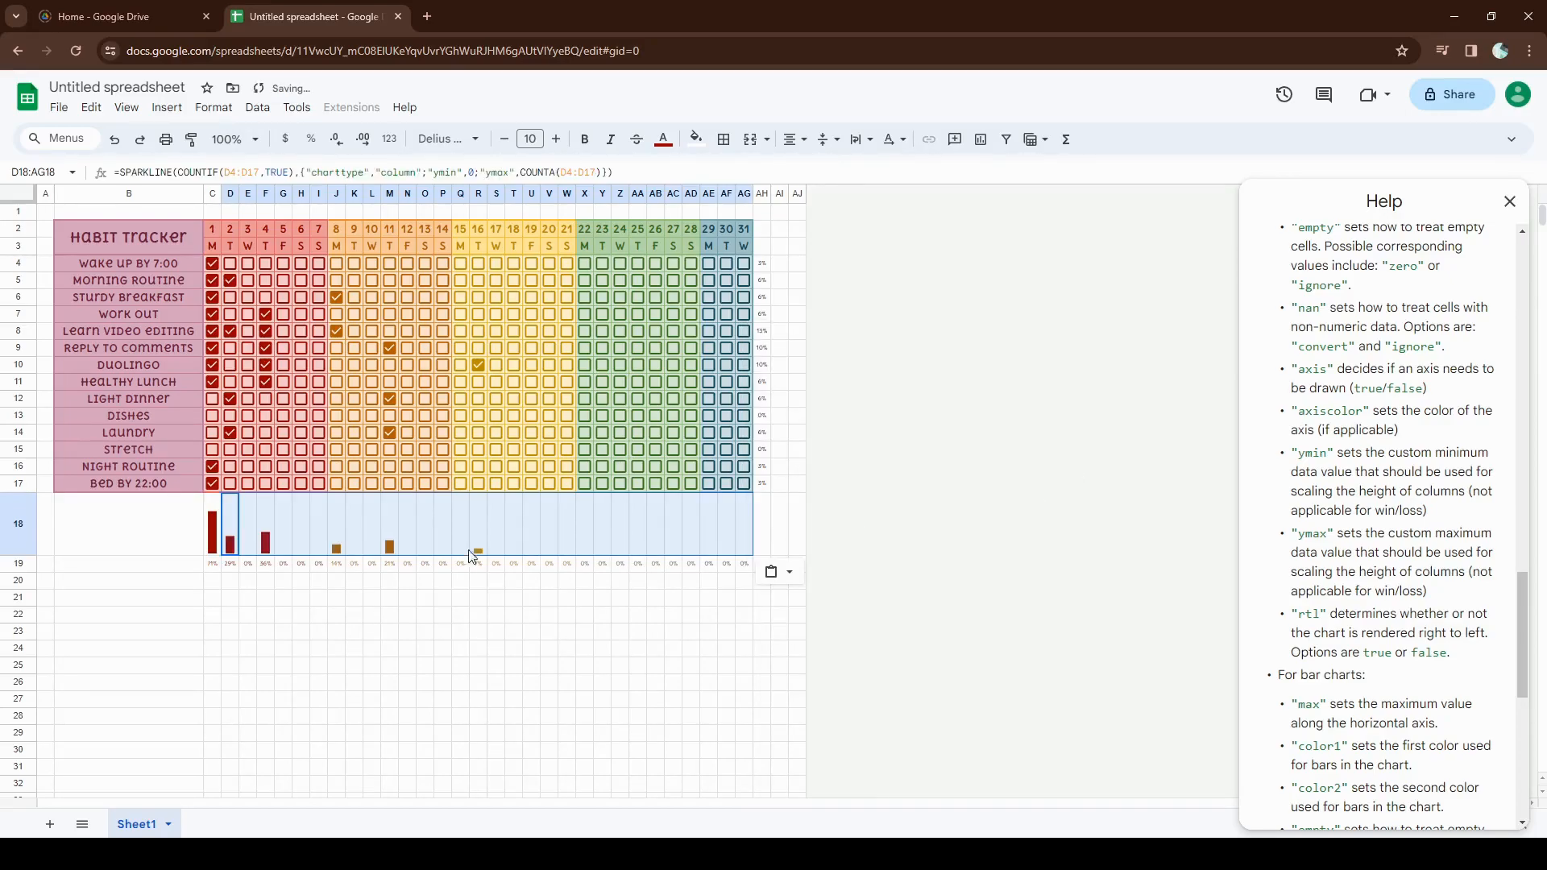
# - Tick Laundry and Light Dinner on day 10 and Reply to Comments on day 9
pyautogui.click(375, 433)
pyautogui.click(373, 399)
pyautogui.click(360, 346)
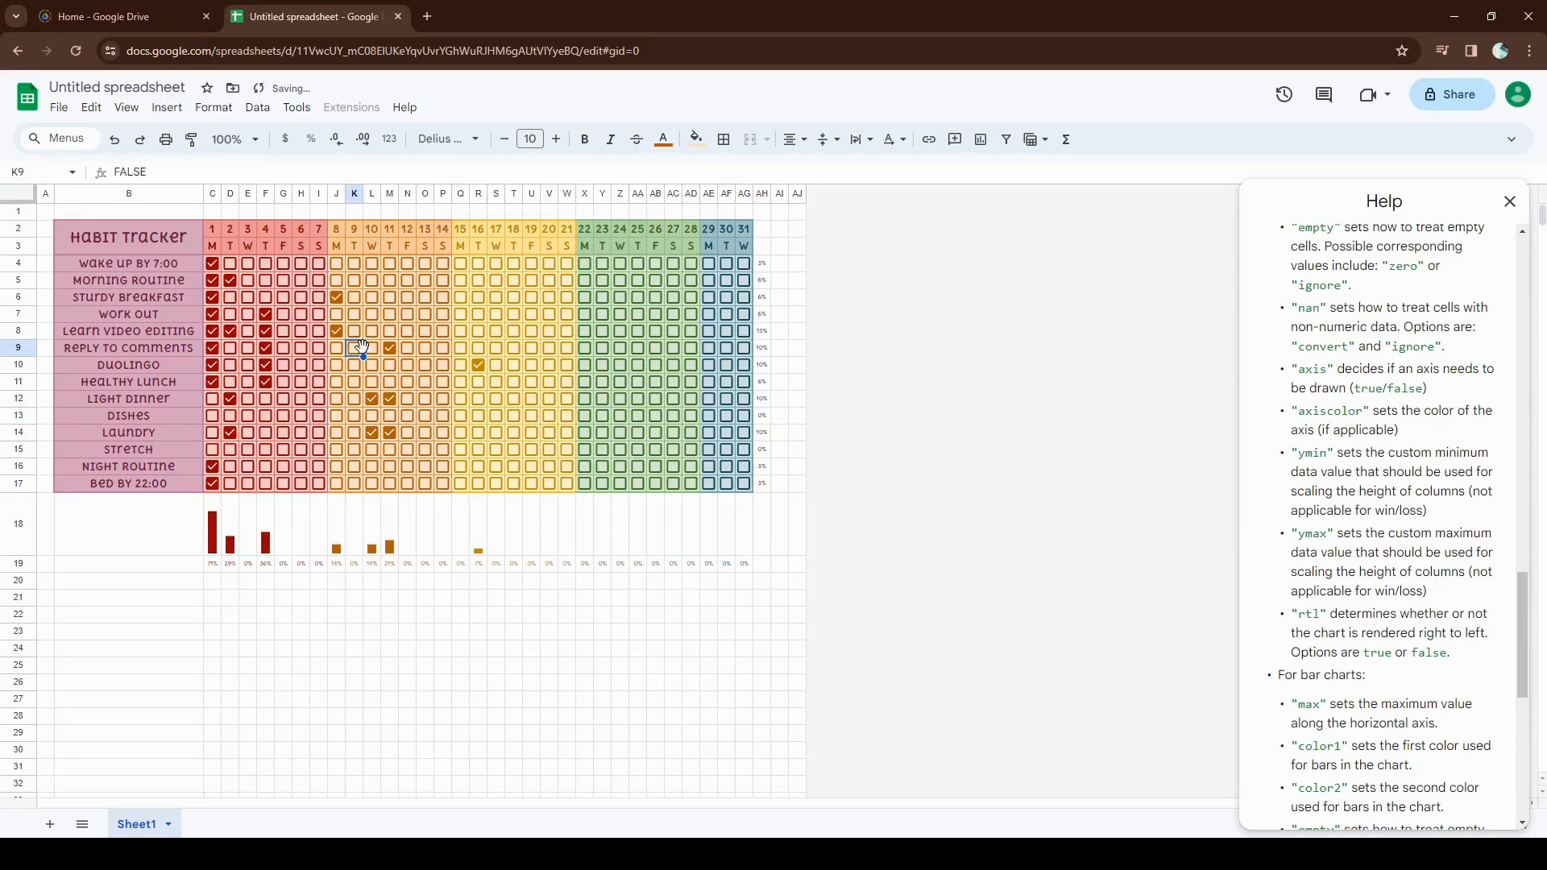
# - Tick Learn Video Editing, Duolingo, Healthy Lunch, Light Dinner and Dishes on day 22, and reduce the height of row 18
pyautogui.click(585, 332)
pyautogui.click(585, 365)
pyautogui.click(586, 381)
pyautogui.click(587, 399)
pyautogui.click(587, 416)
pyautogui.press('End')
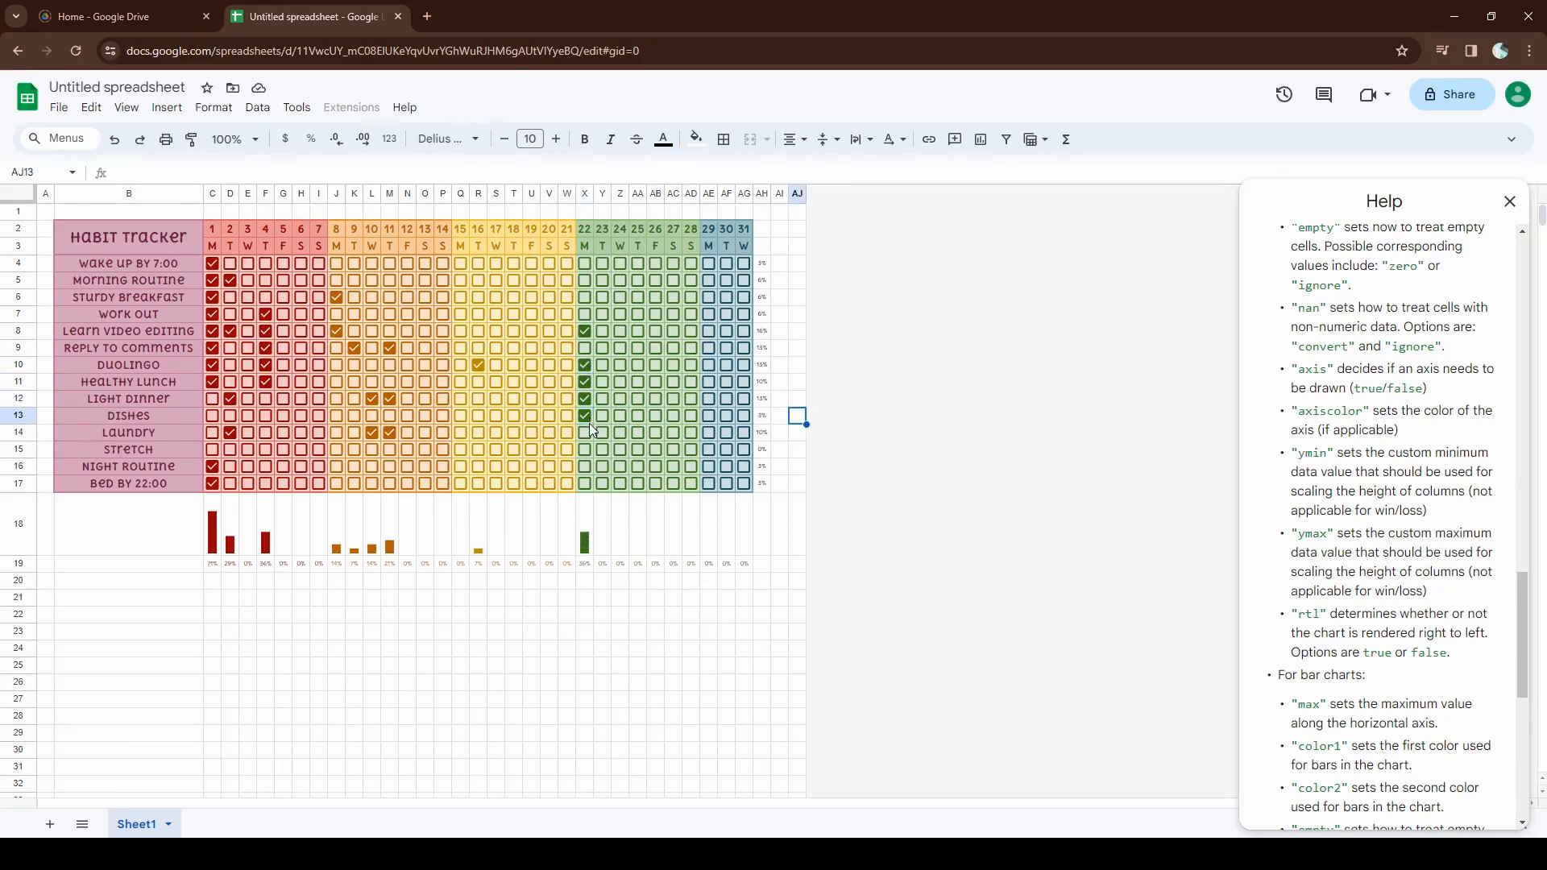
pyautogui.moveTo(18, 556); pyautogui.dragTo(18, 532)
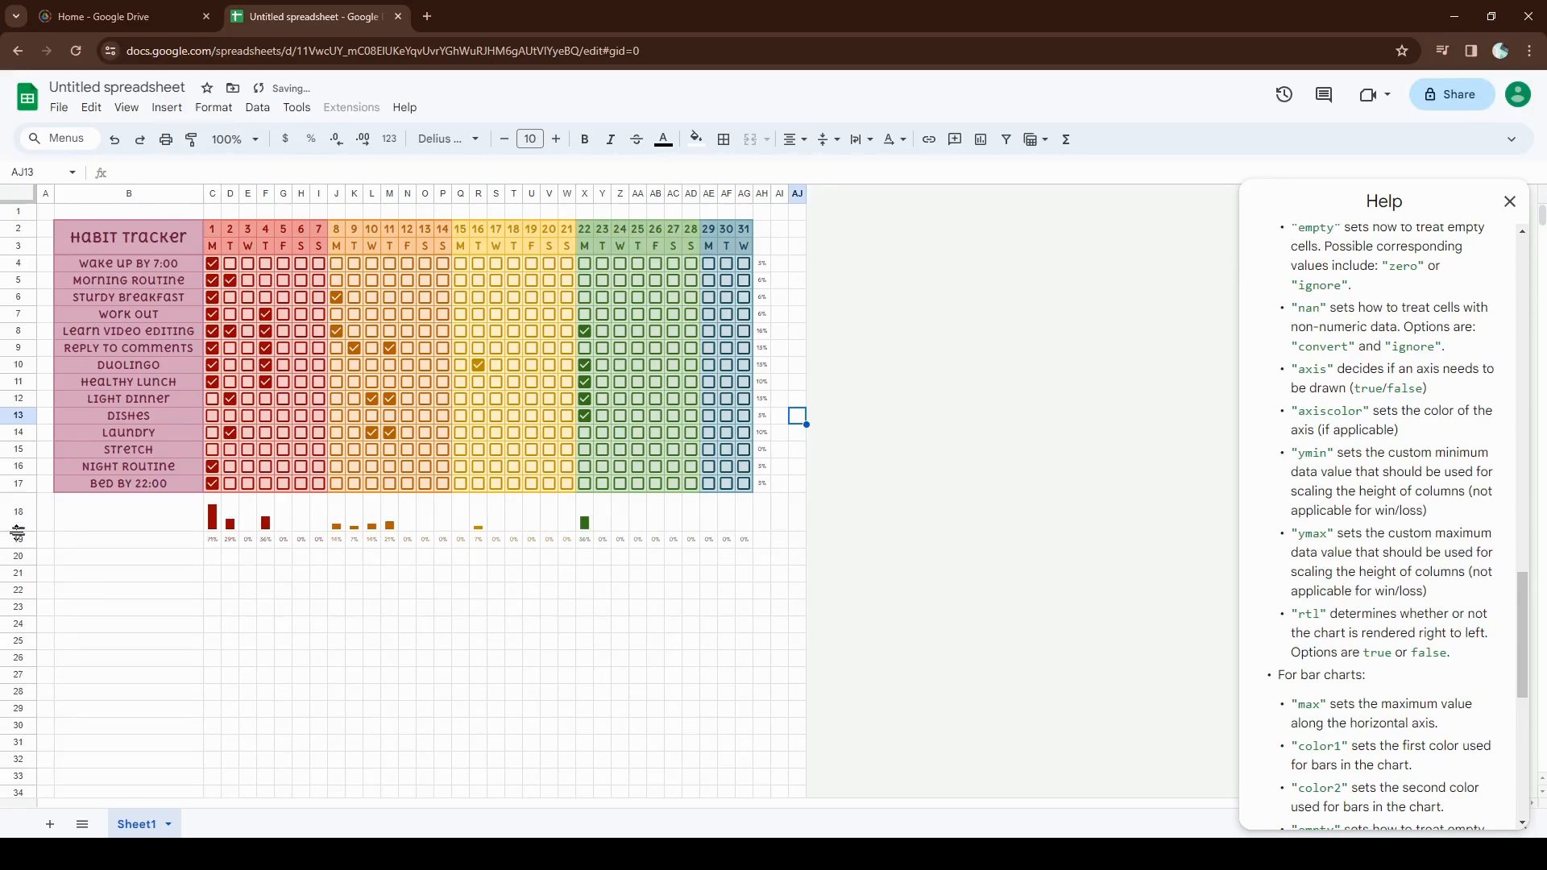
# - Start a SPARKLINE formula in AI4 with COUNTIF(C4:AG4,TRUE) as its data
pyautogui.click(780, 265)
pyautogui.write('=spo')
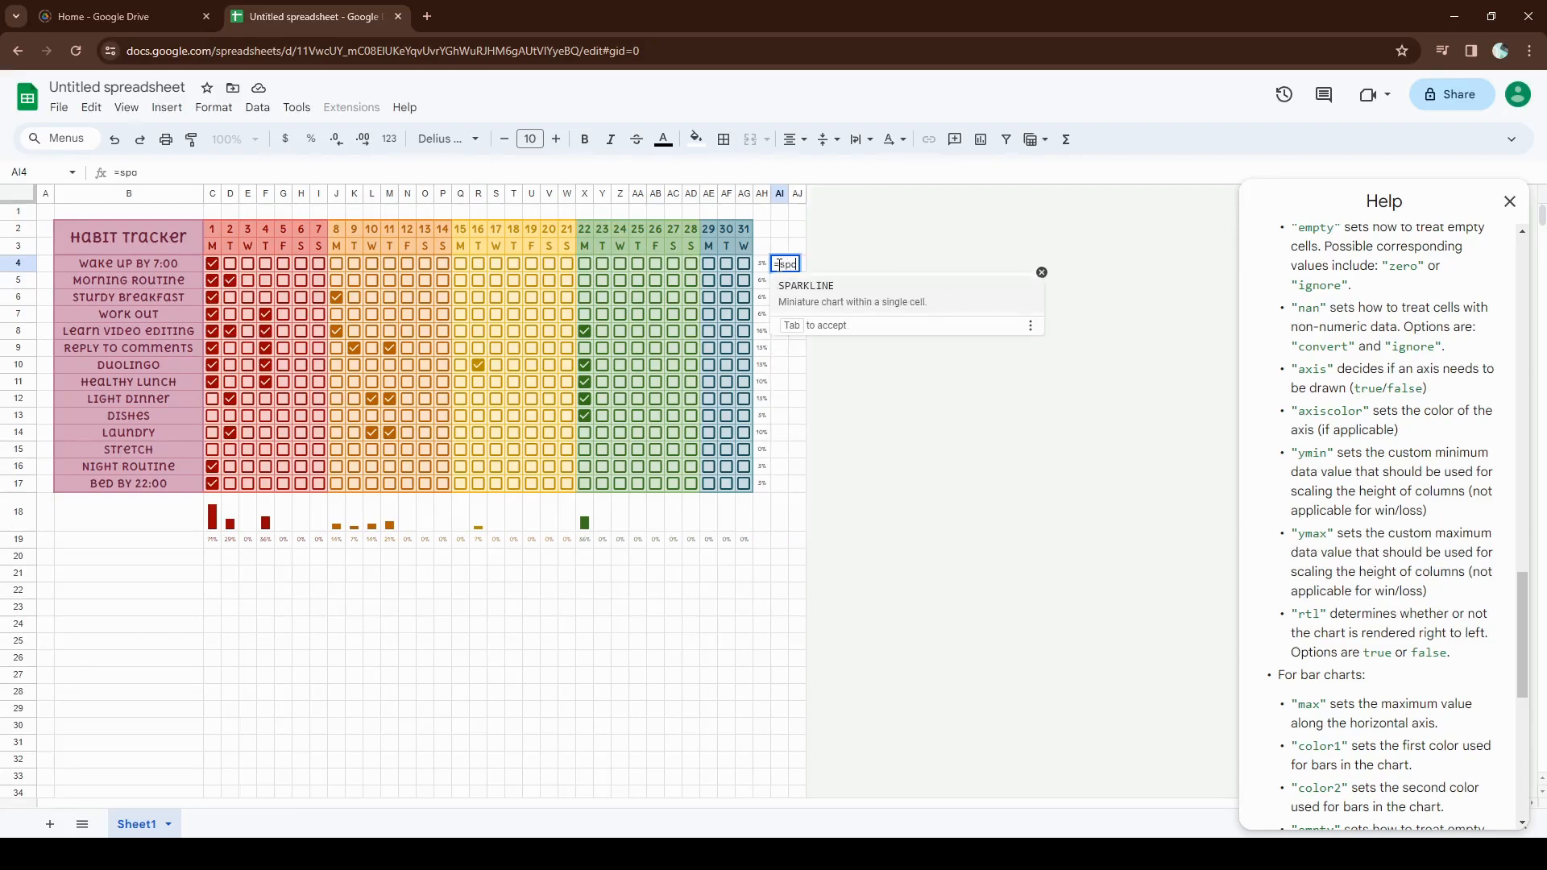
pyautogui.press('Tab')
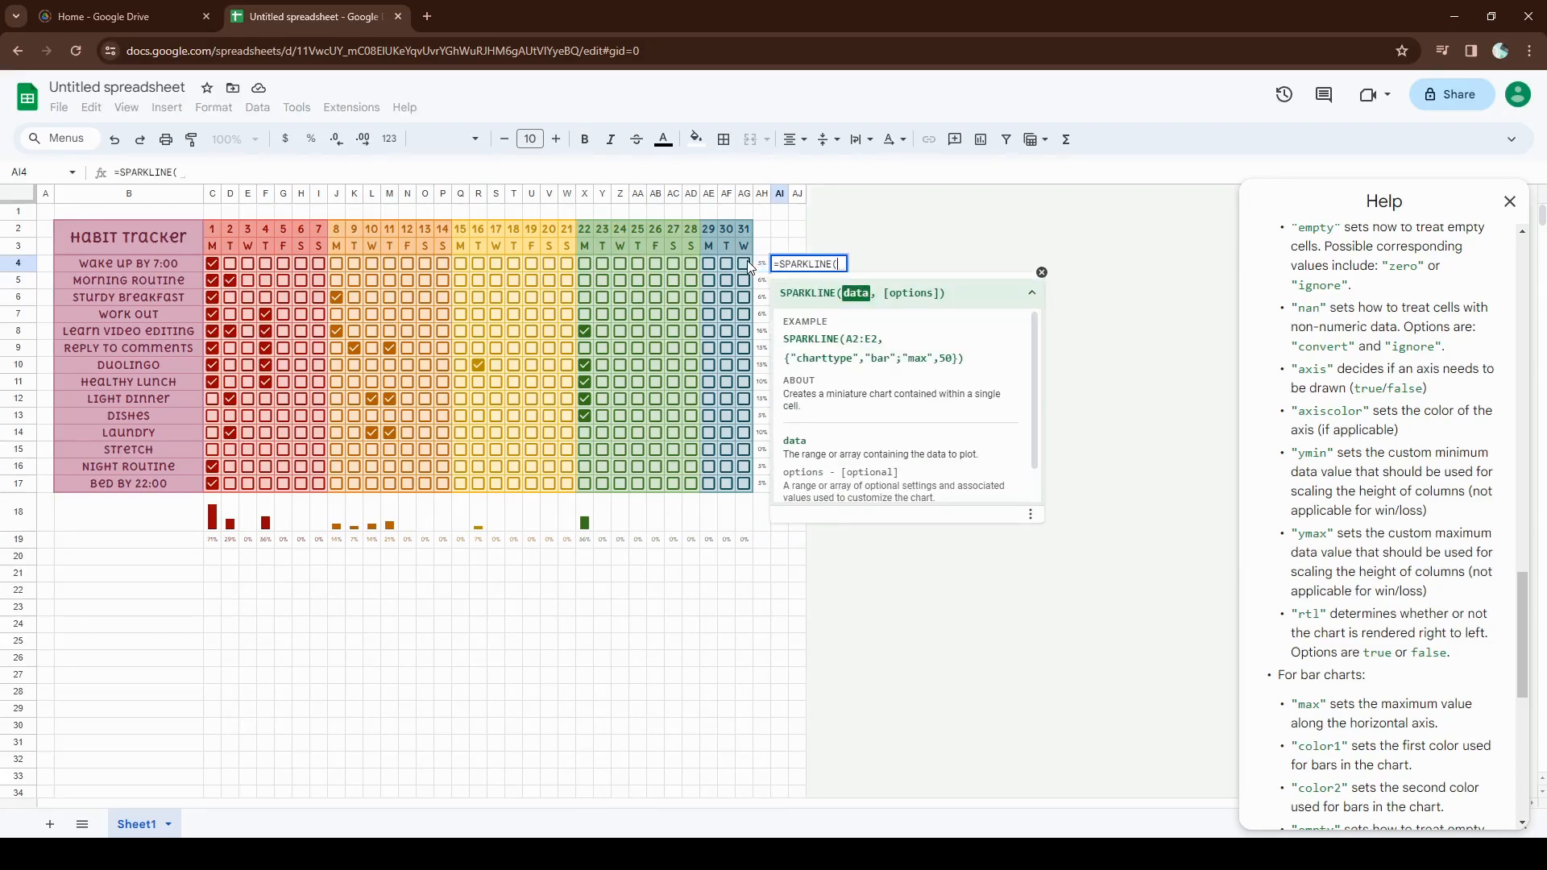
pyautogui.write('coun')
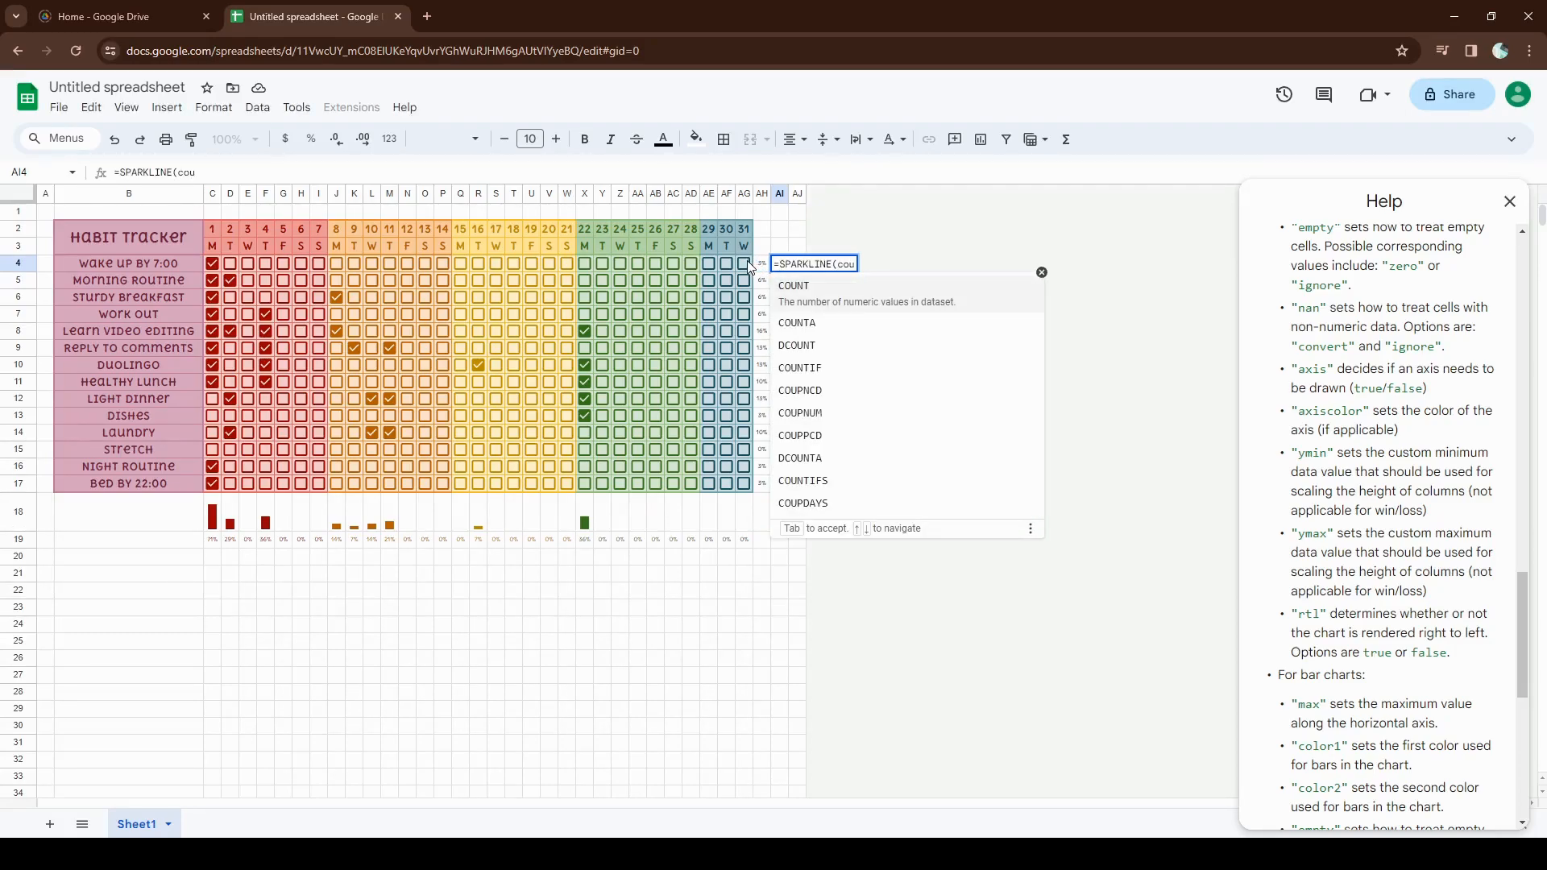
pyautogui.press('Down')
pyautogui.press('Down')
pyautogui.press('Tab')
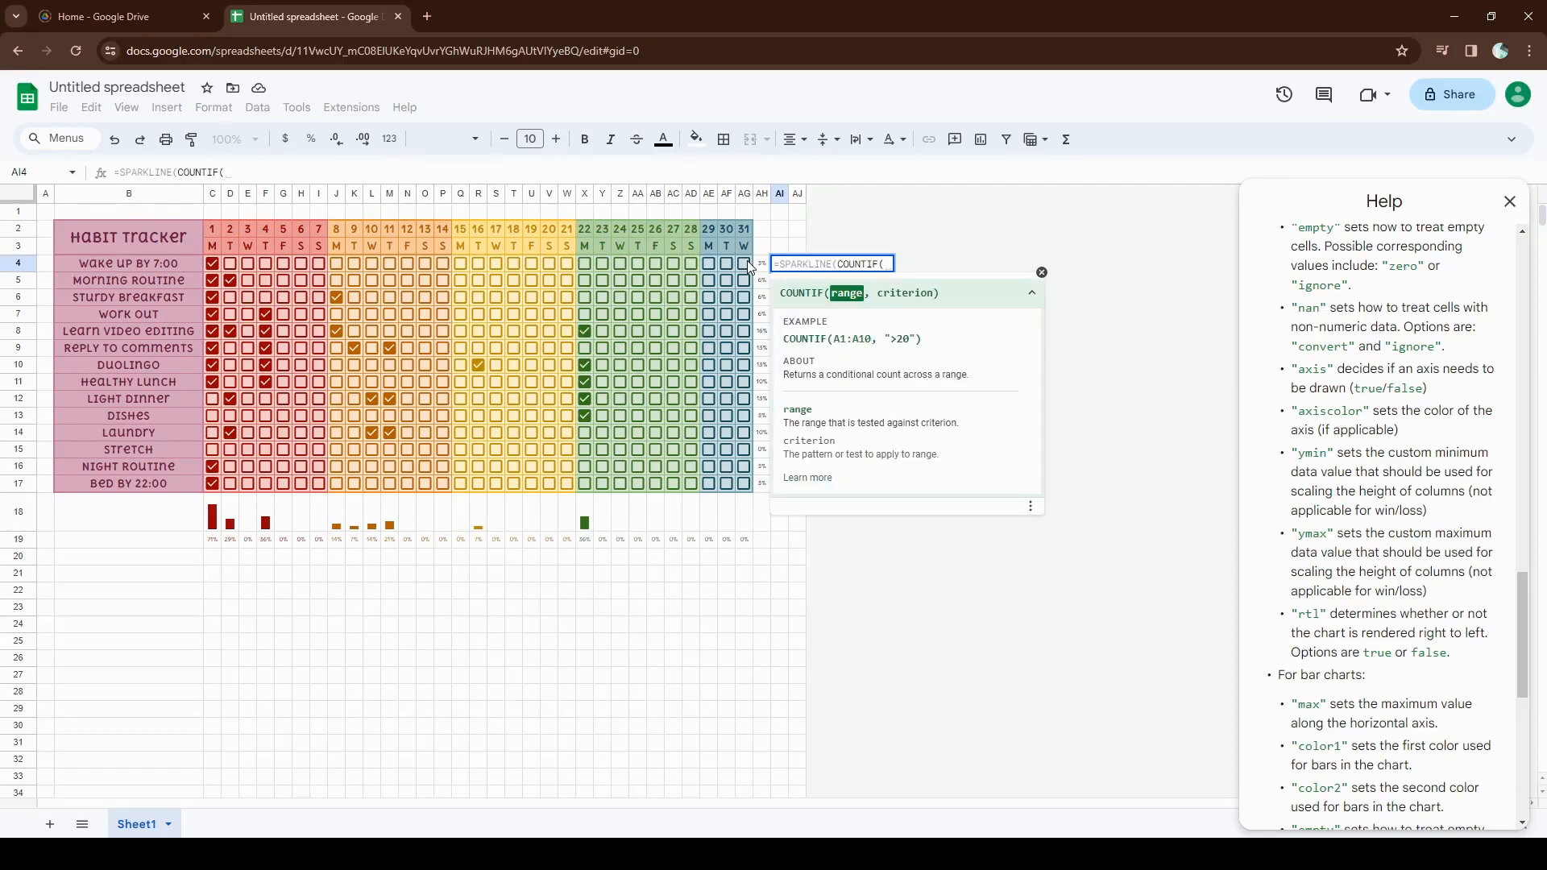
pyautogui.moveTo(747, 259); pyautogui.dragTo(215, 266)
pyautogui.write(',TRUE)')
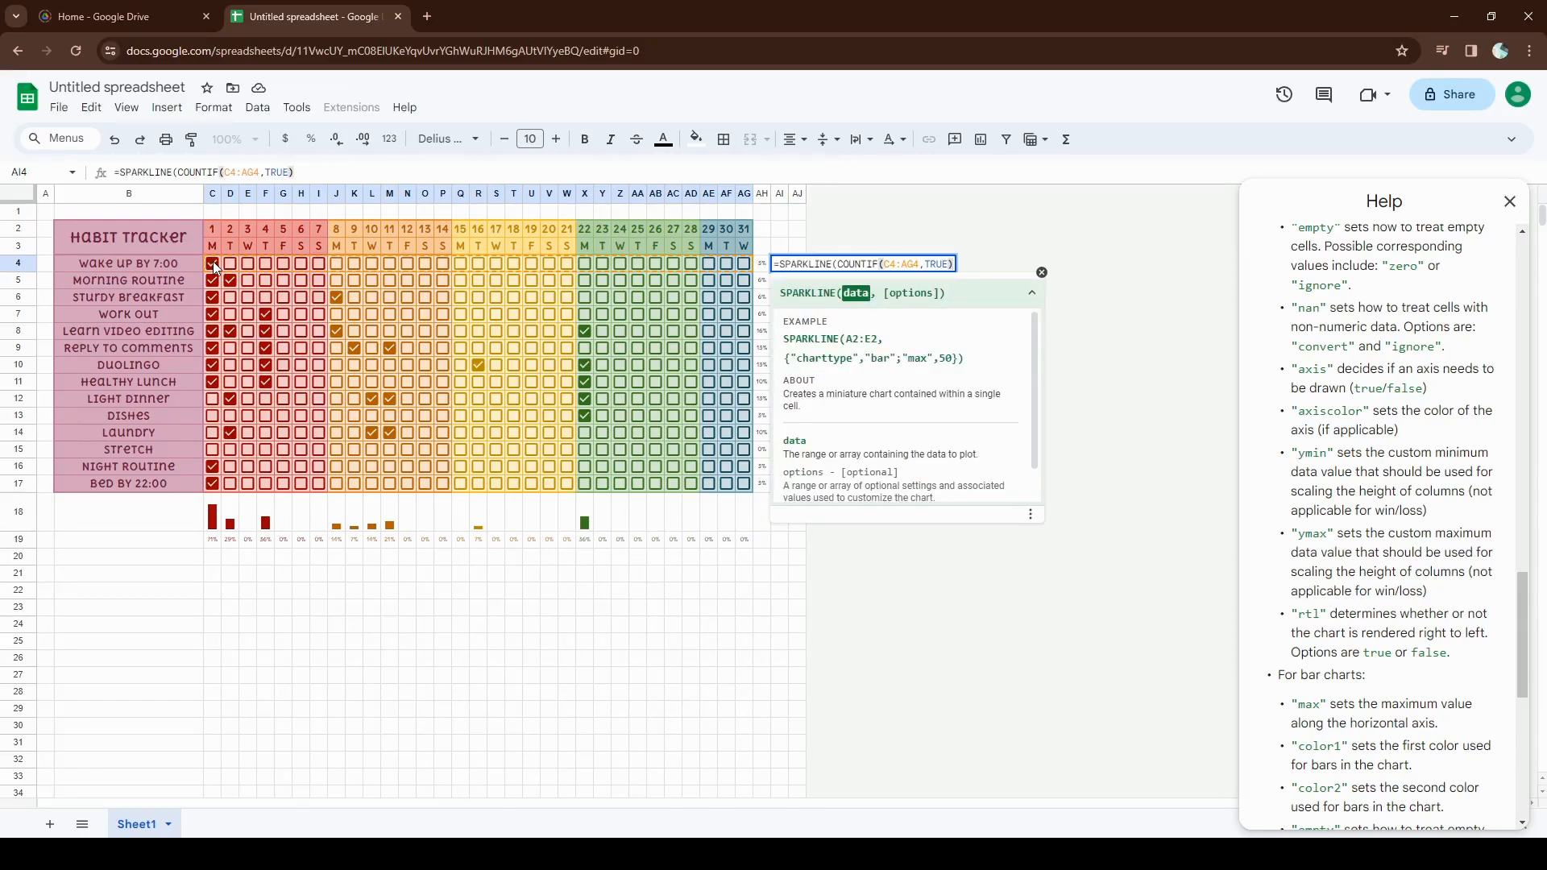
# - Open the options array of the AI4 formula with a curly brace and add "charttype","bar" followed by a semicolon
pyautogui.write(',{')
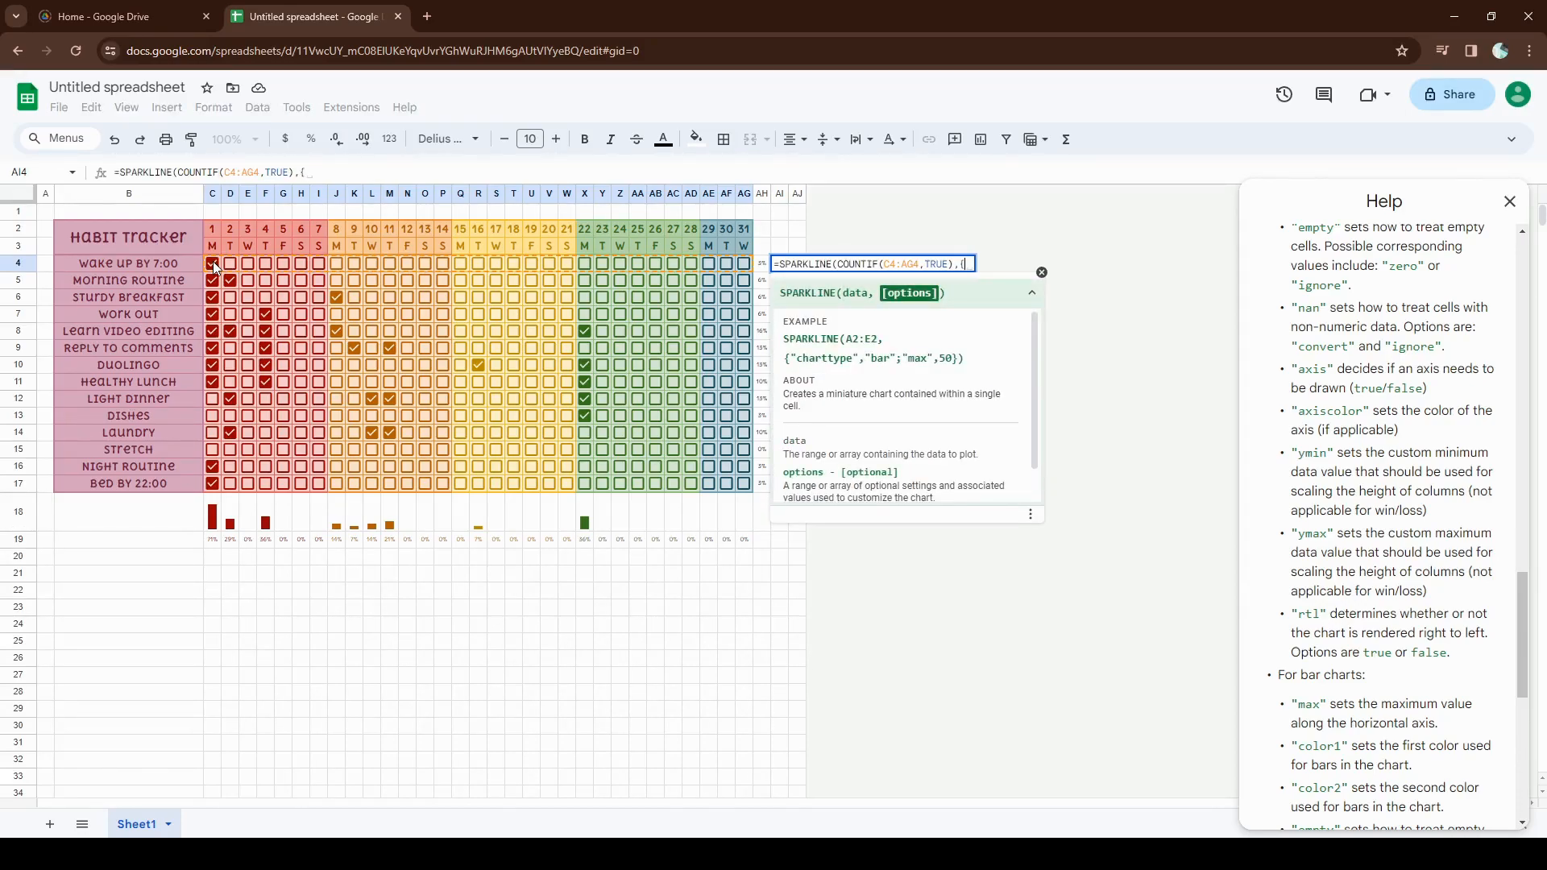
pyautogui.write('"charttype",')
pyautogui.write('"bar"')
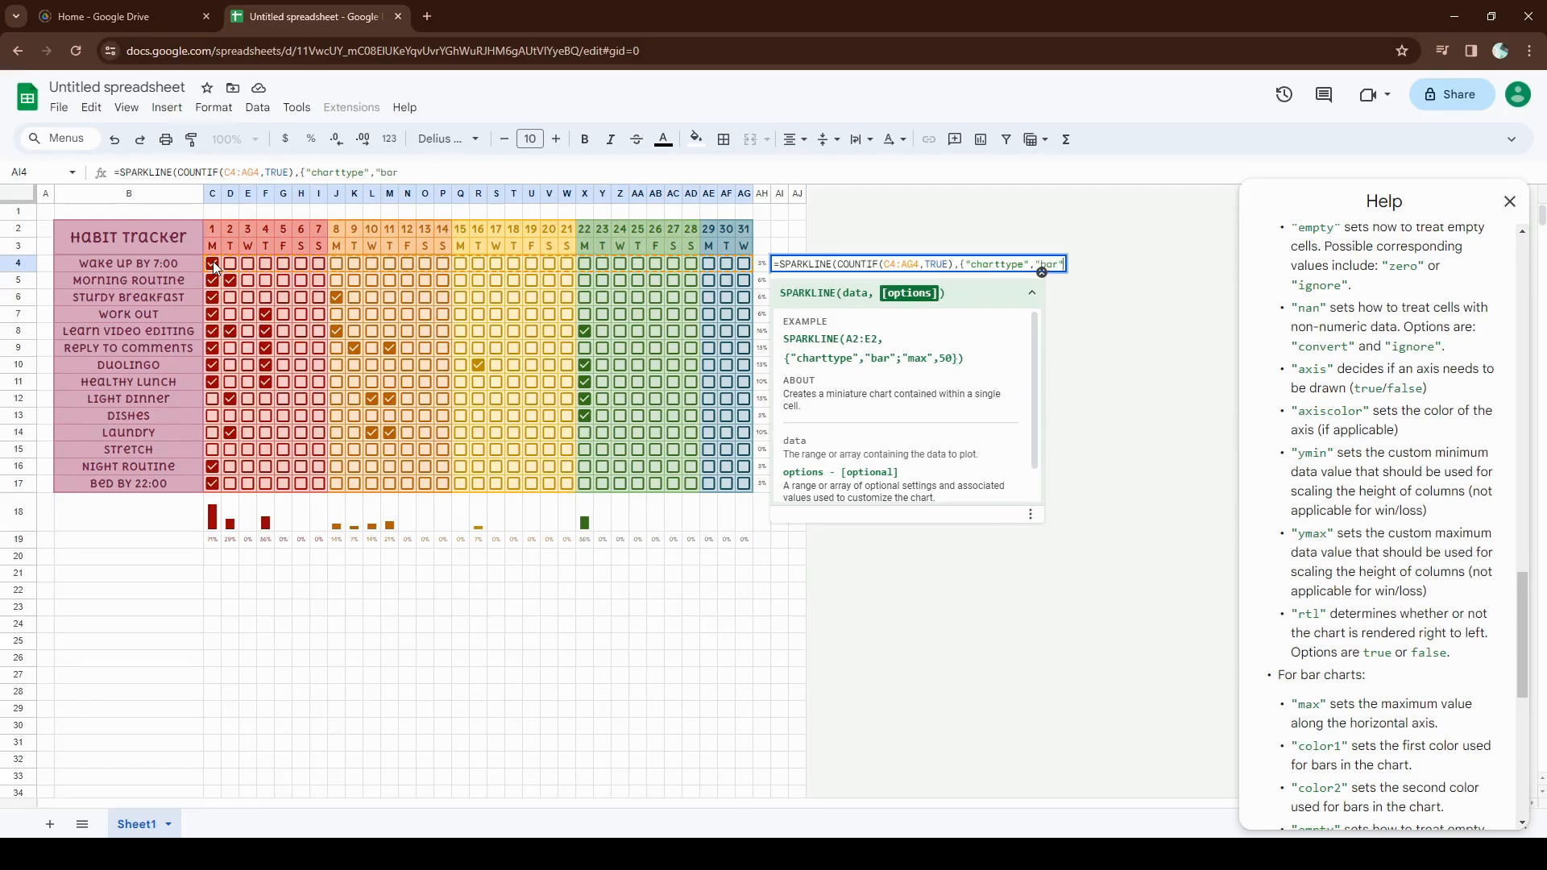
pyautogui.write(';')
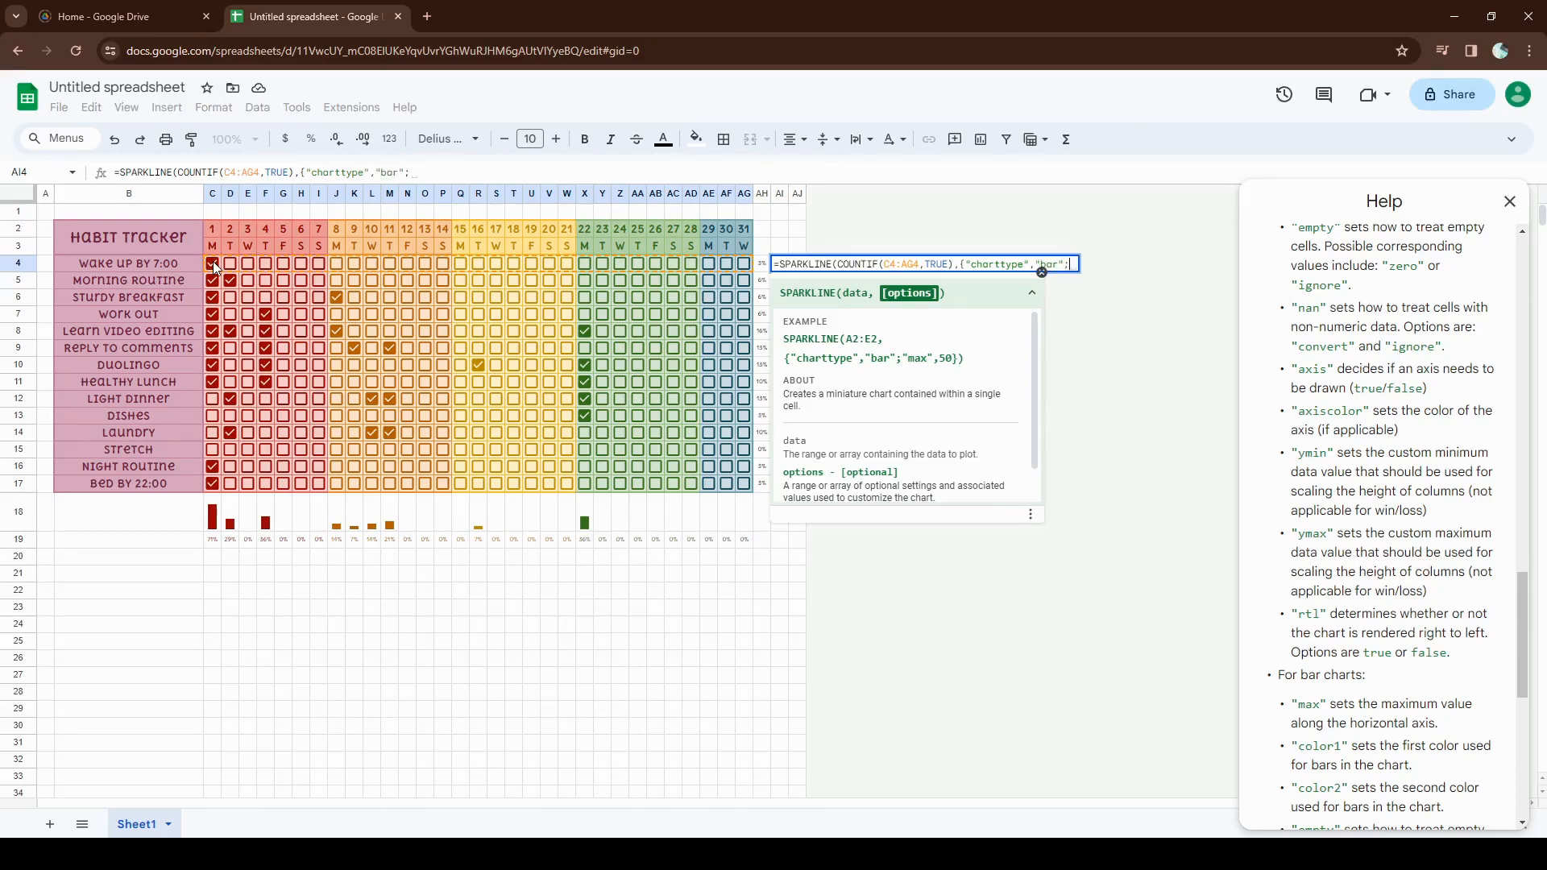
# - Consult the bar chart options in the SPARKLINE help and add "max",COUNTA(C4:AG4) and a semicolon to the AI4 formula
pyautogui.scroll(-1, 846, 465)
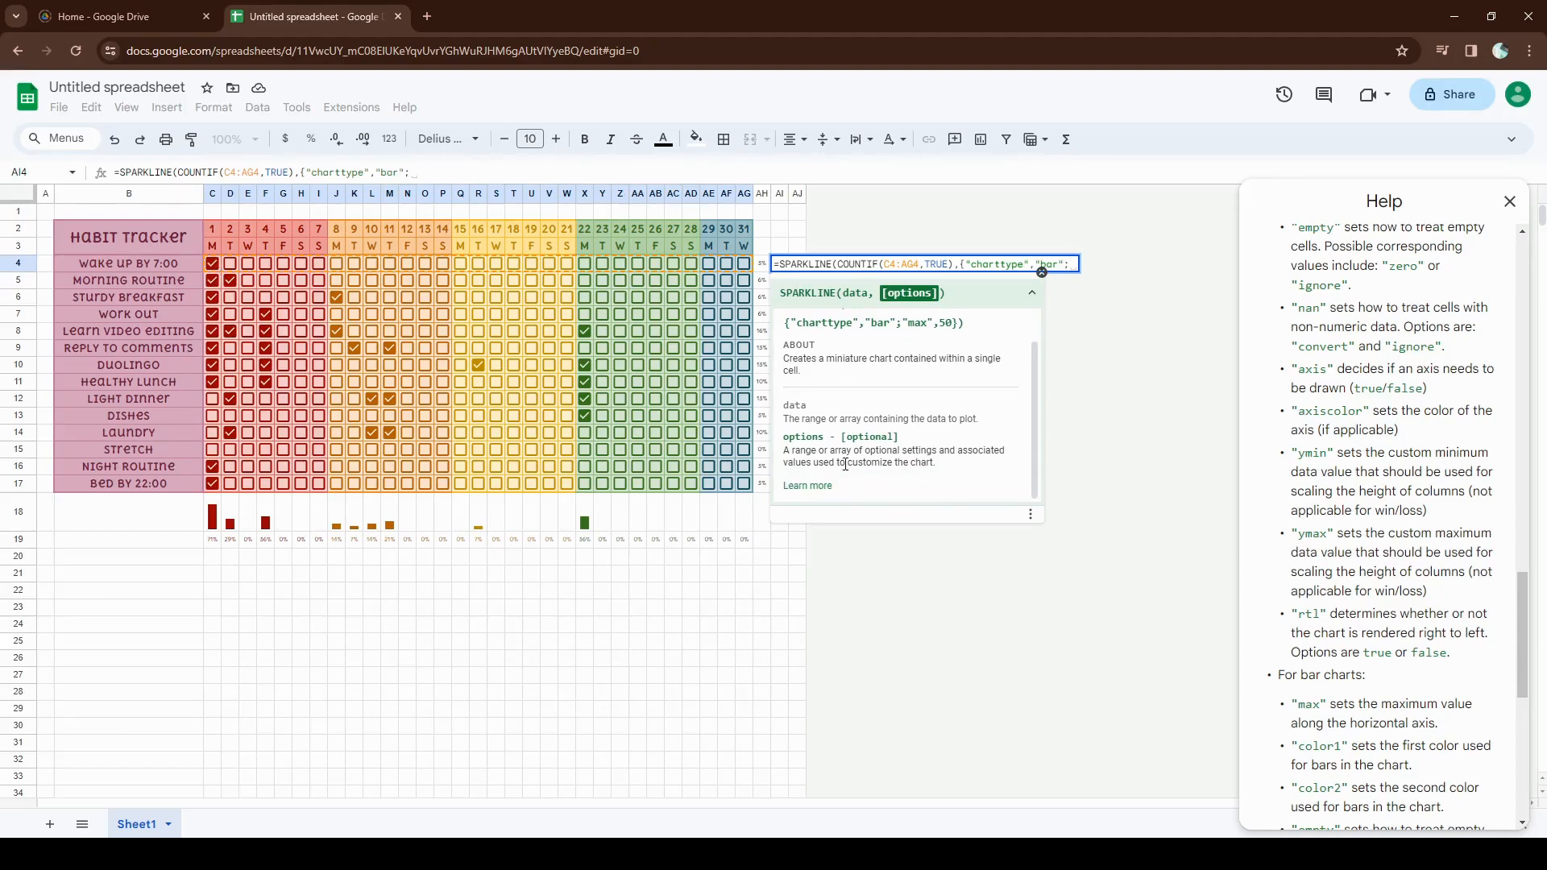
pyautogui.click(808, 486)
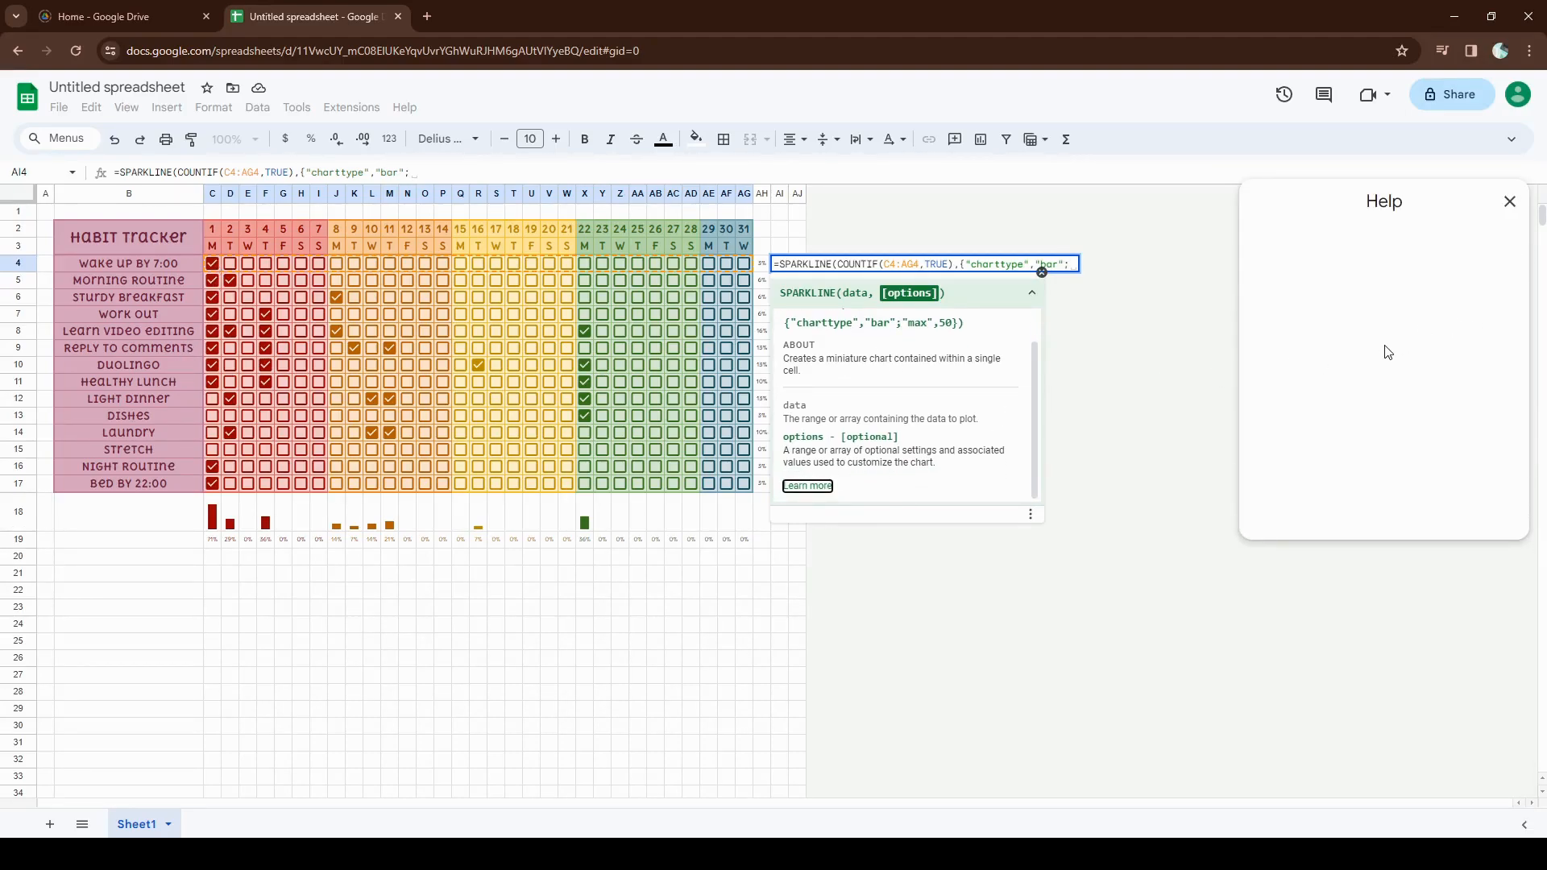
pyautogui.scroll(-10, 1389, 386)
pyautogui.scroll(-10, 1389, 409)
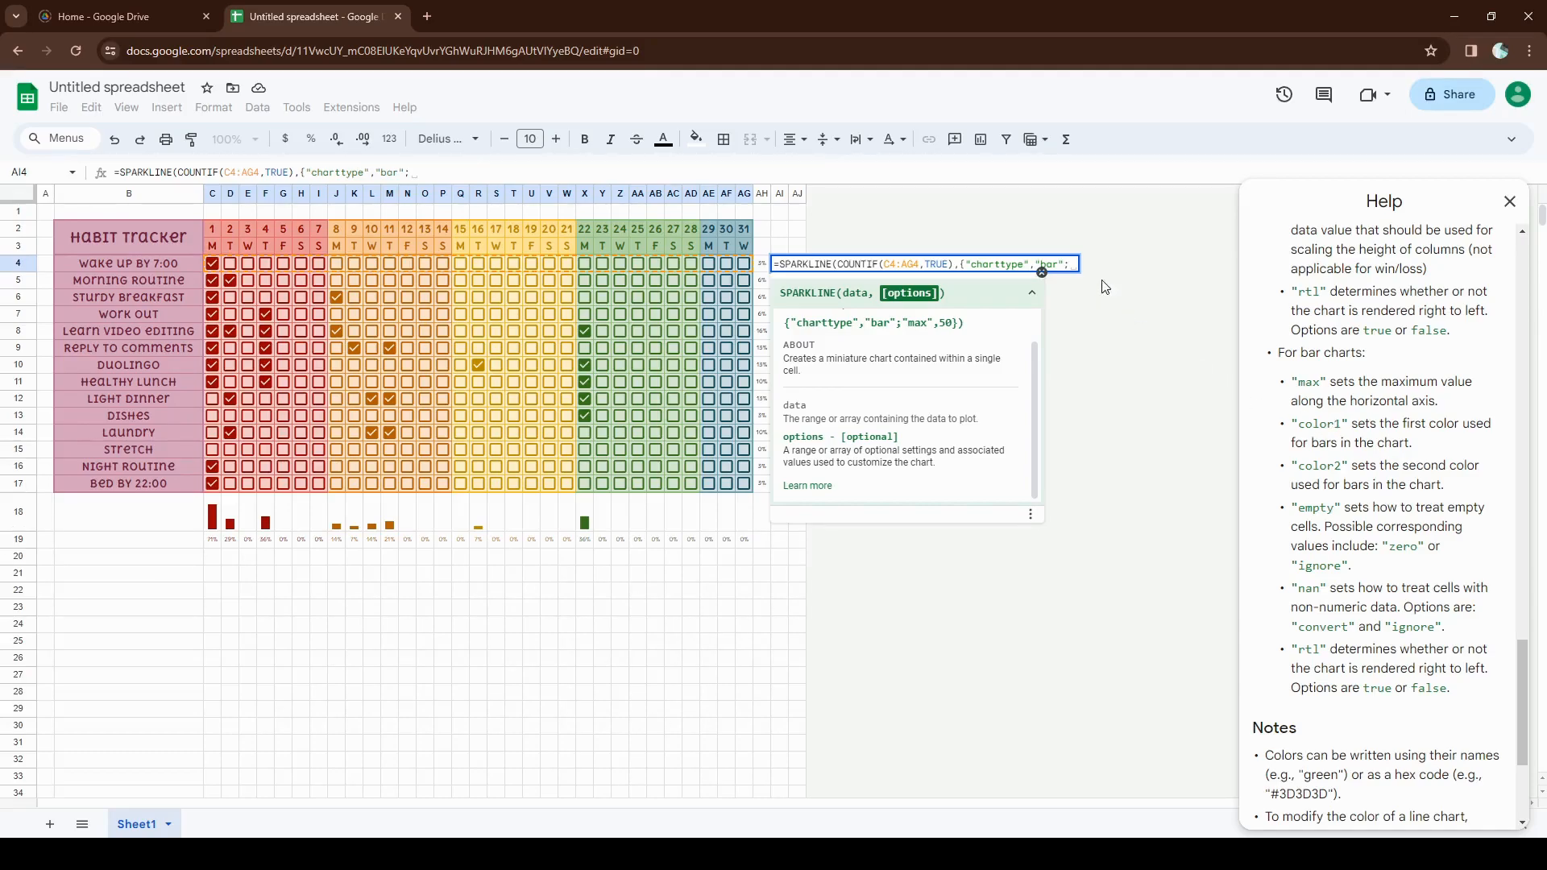
pyautogui.click(1071, 265)
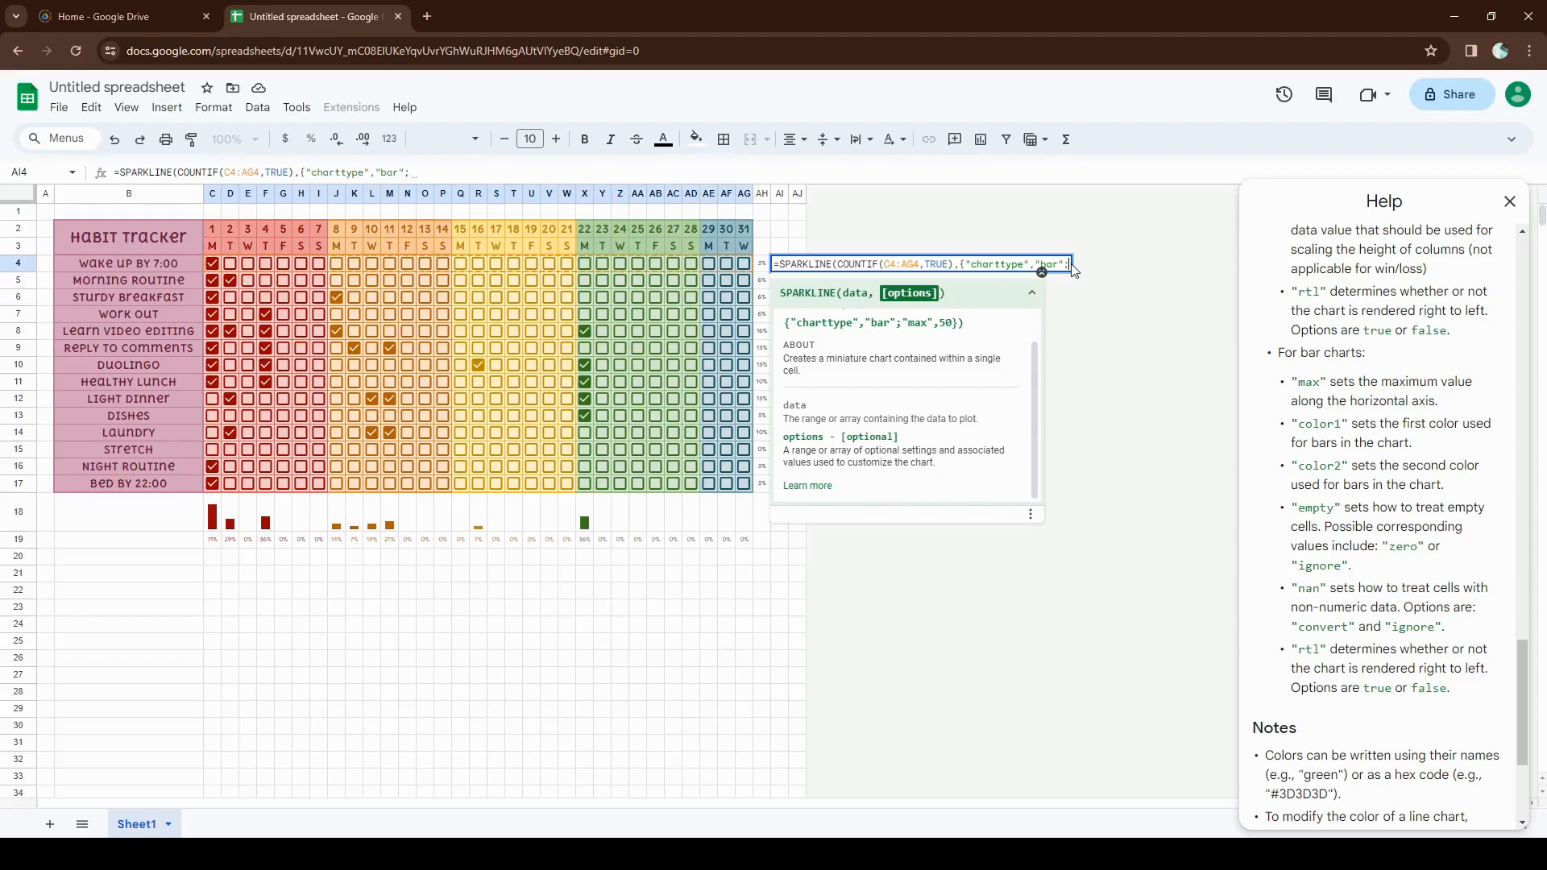
pyautogui.write('",')
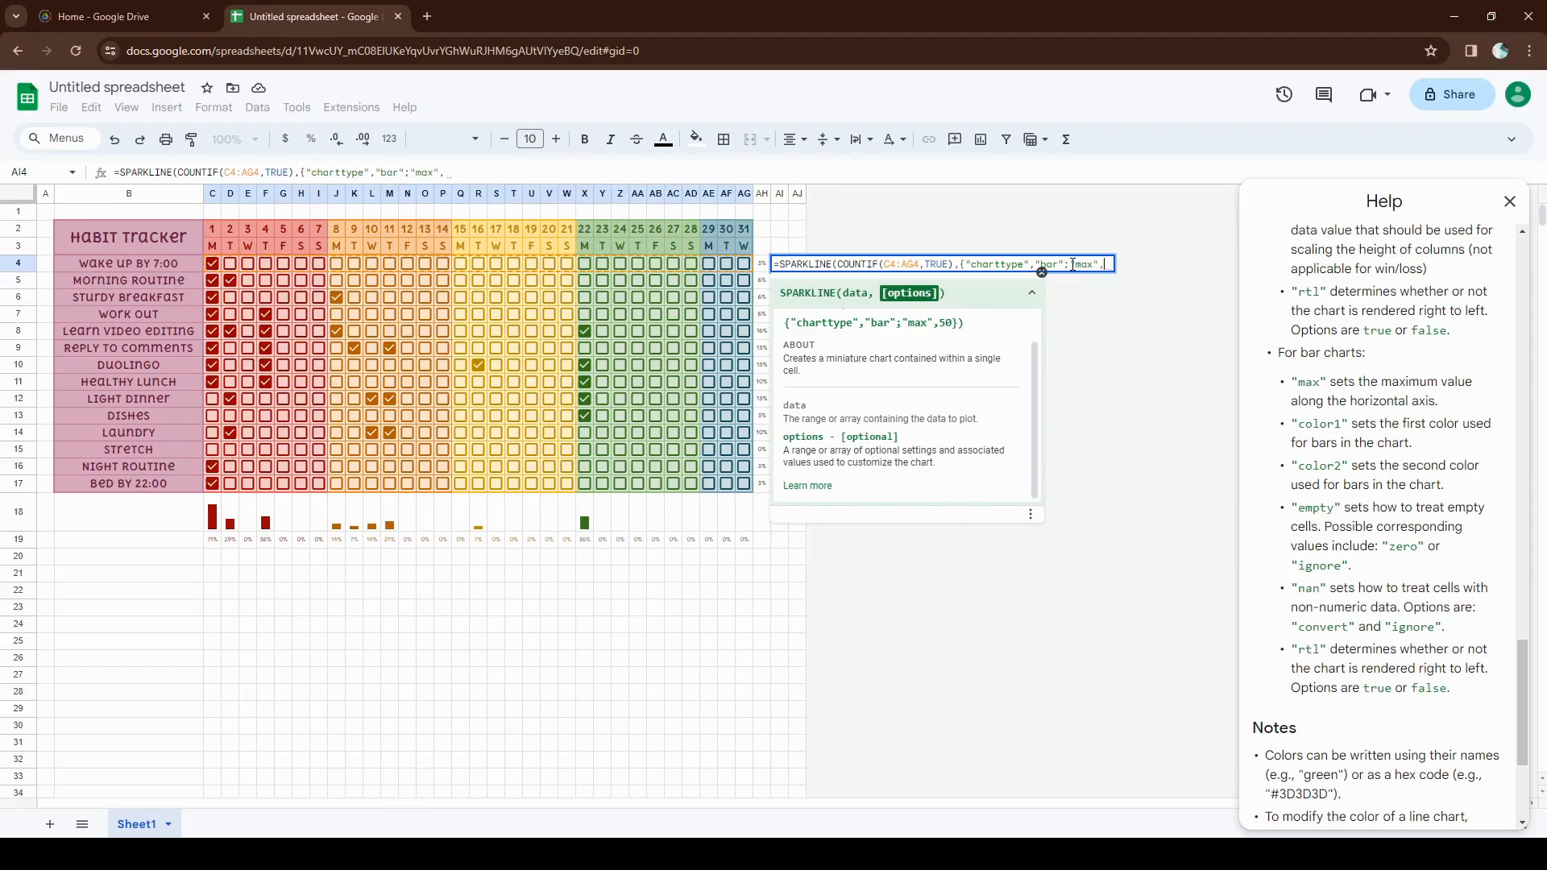
pyautogui.press('BackSpace')
pyautogui.write('COUNTA(')
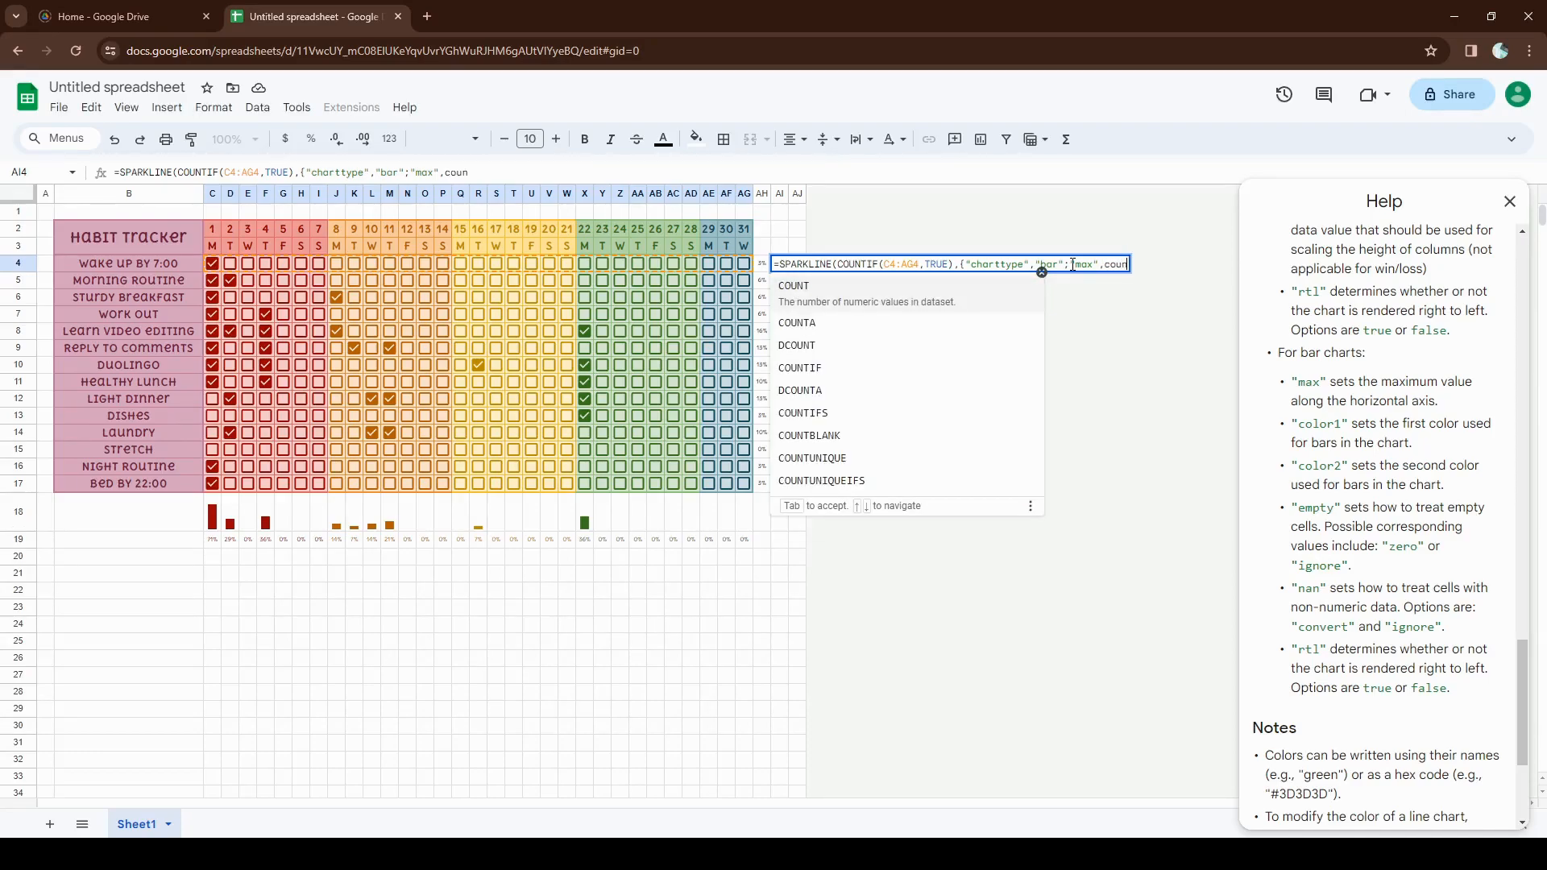
pyautogui.moveTo(742, 266); pyautogui.dragTo(209, 269)
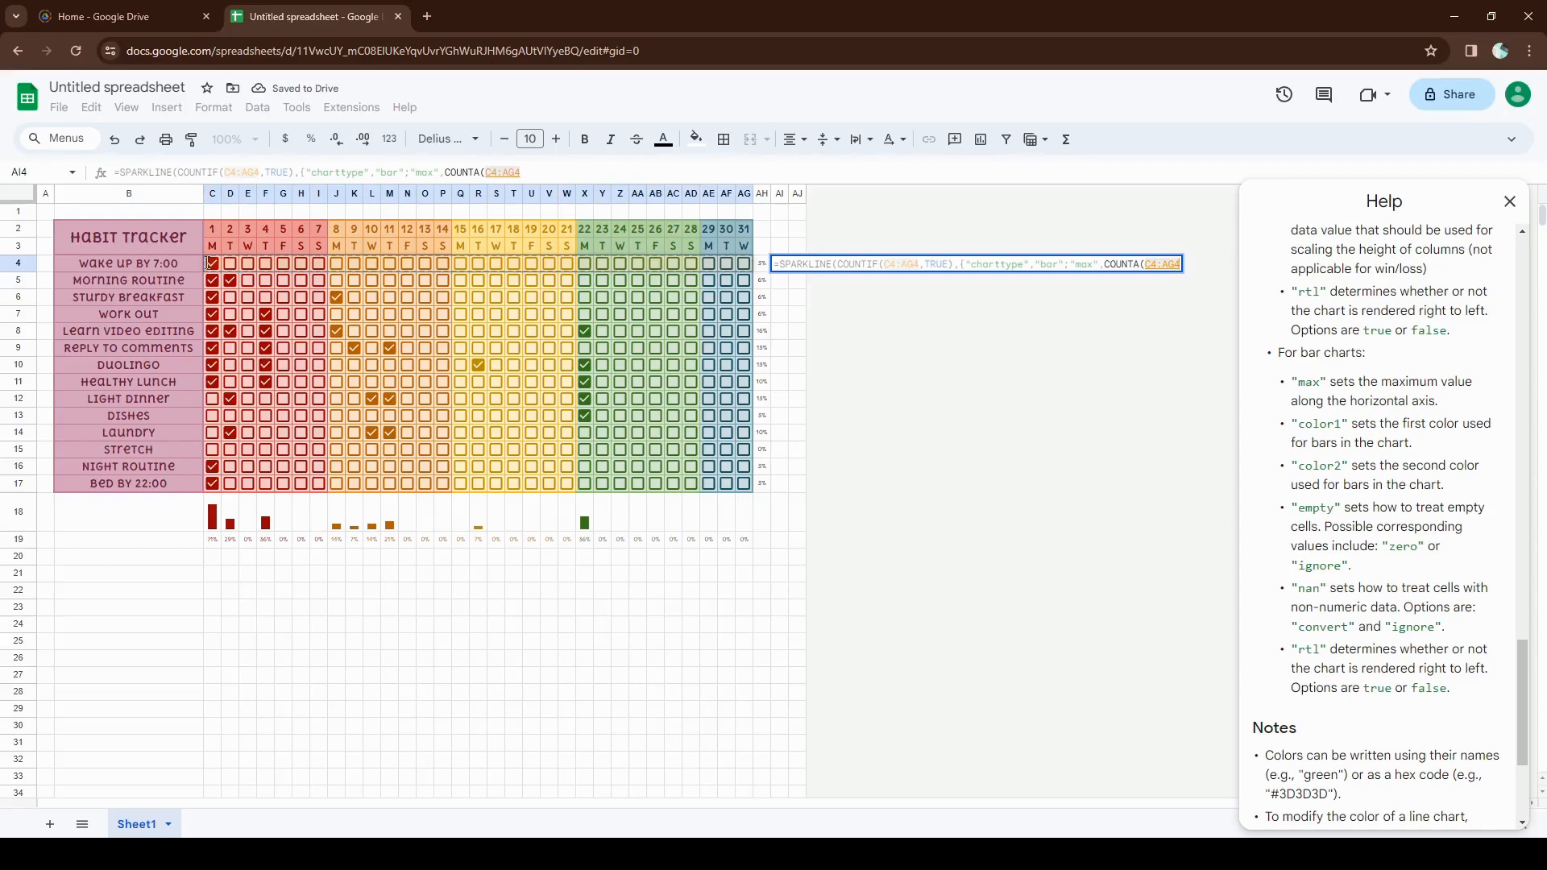
pyautogui.write(');')
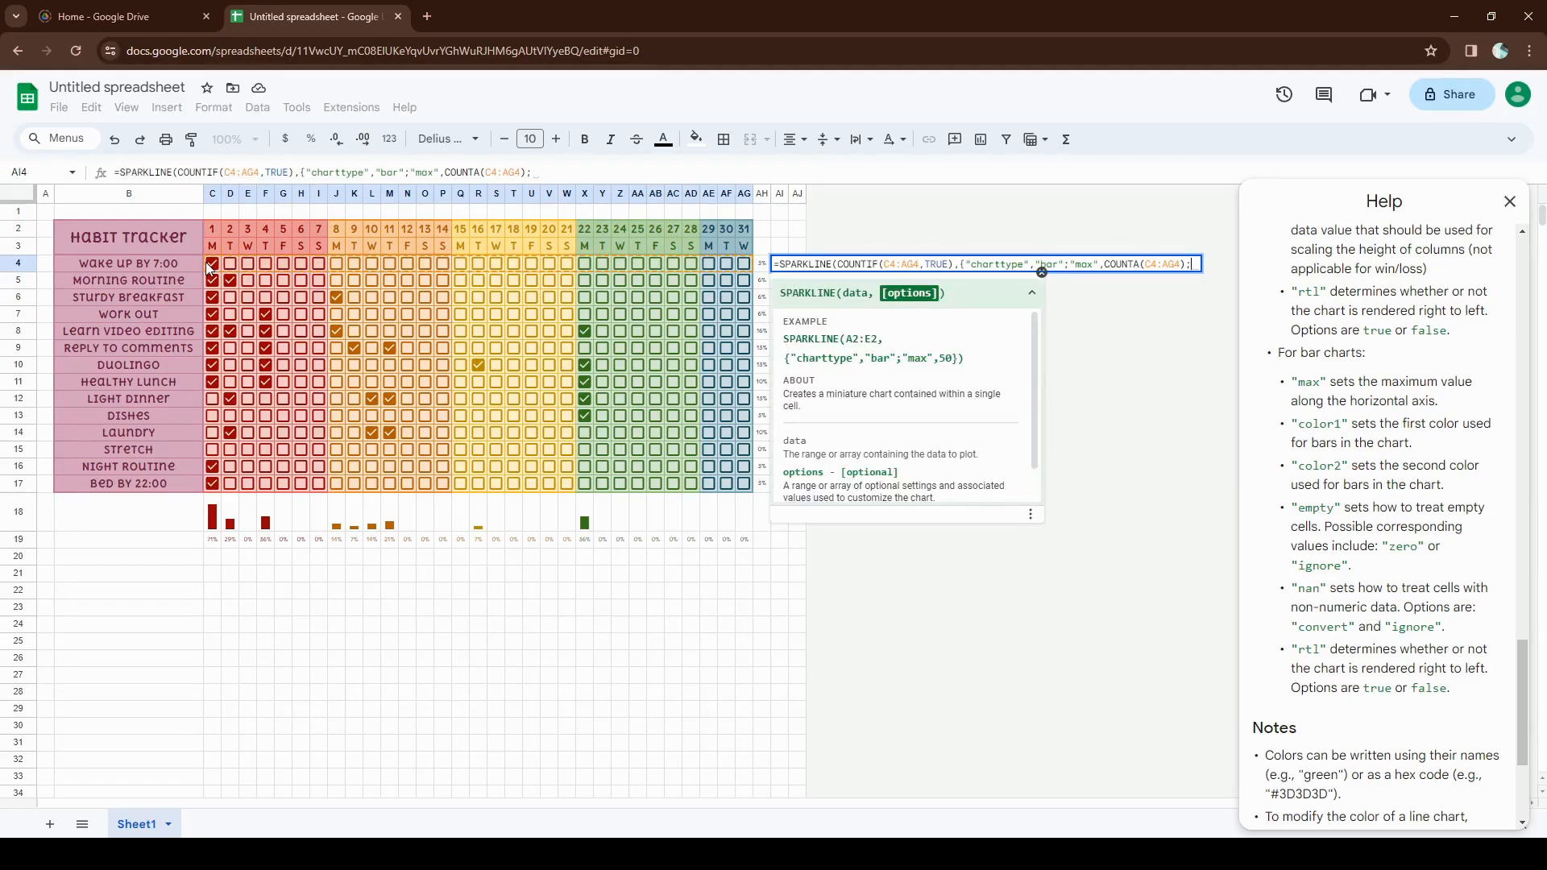
# - Append the "color1" option name and a comma to the AI4 formula
pyautogui.write('color')
pyautogui.press('BackSpace')
pyautogui.press('BackSpace')
pyautogui.press('BackSpace')
pyautogui.press('BackSpace')
pyautogui.press('BackSpace')
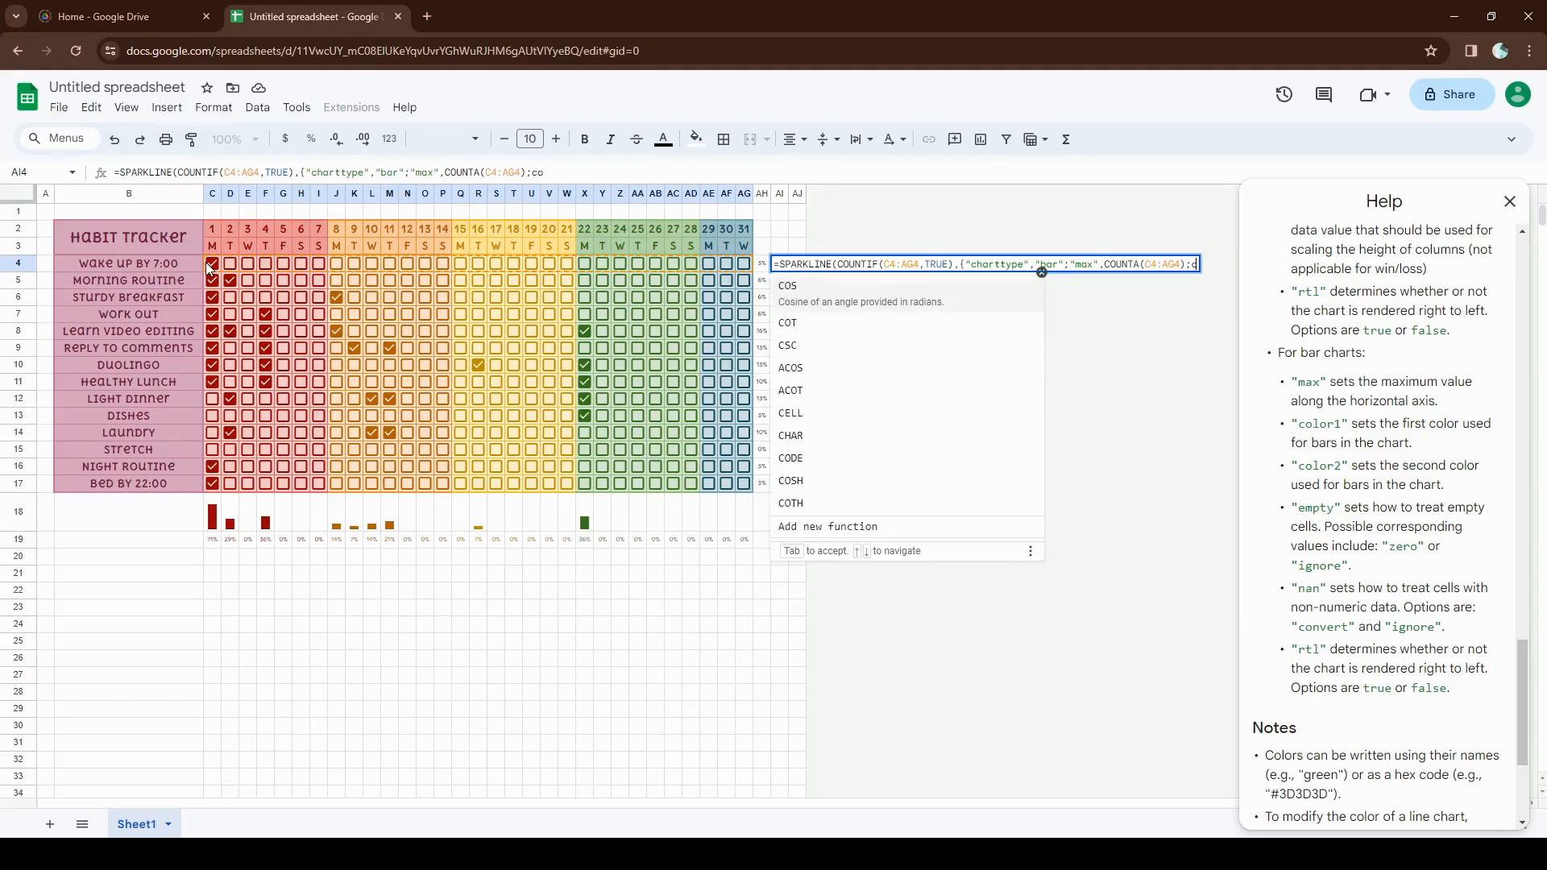
pyautogui.write('"color1')
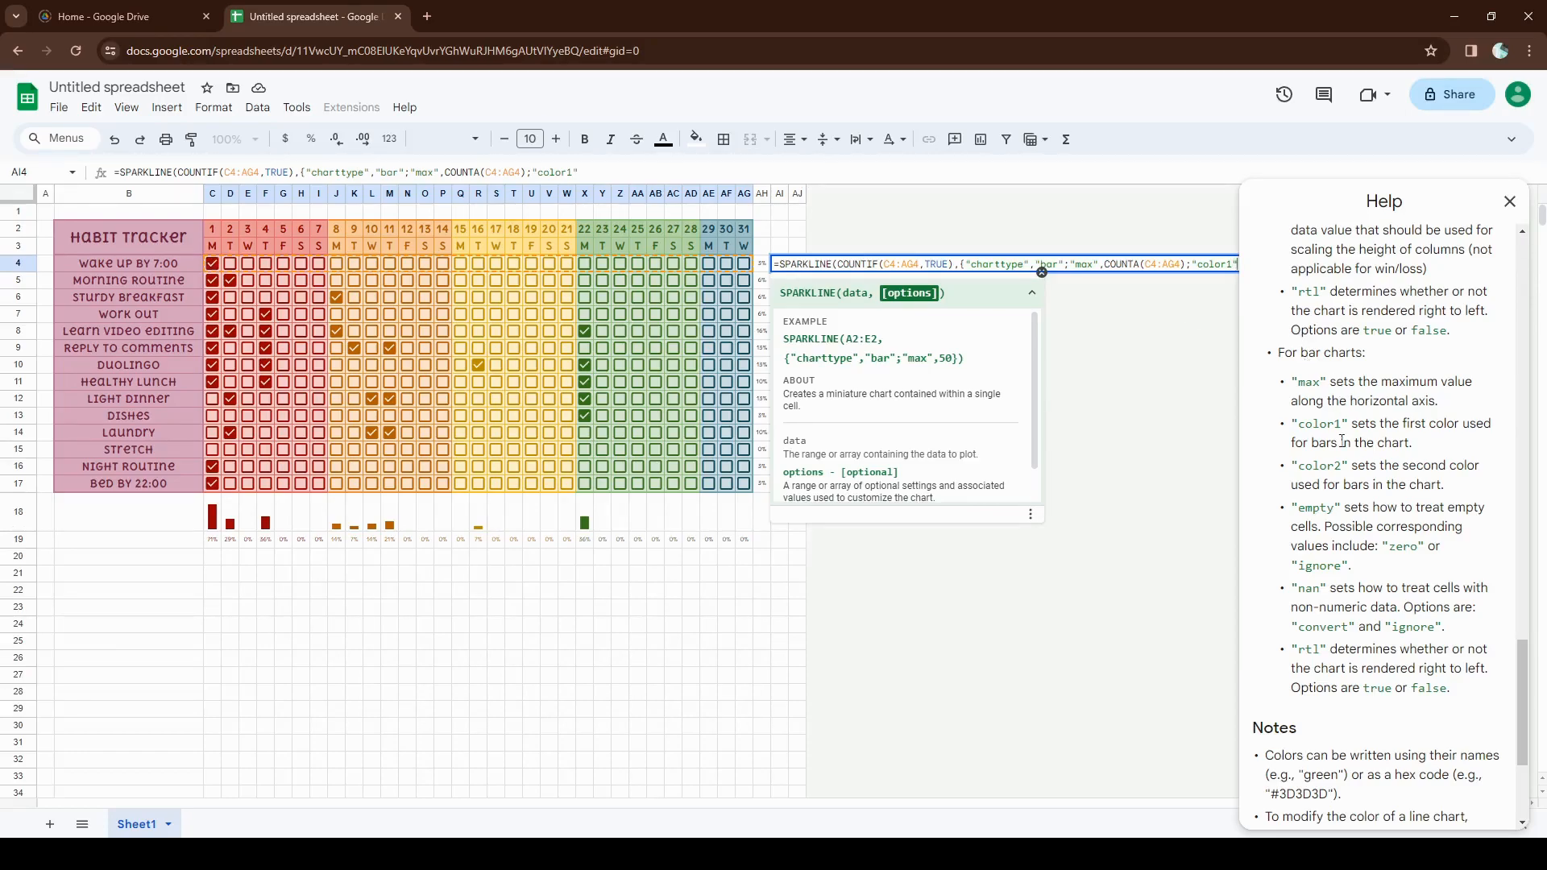
pyautogui.write('",')
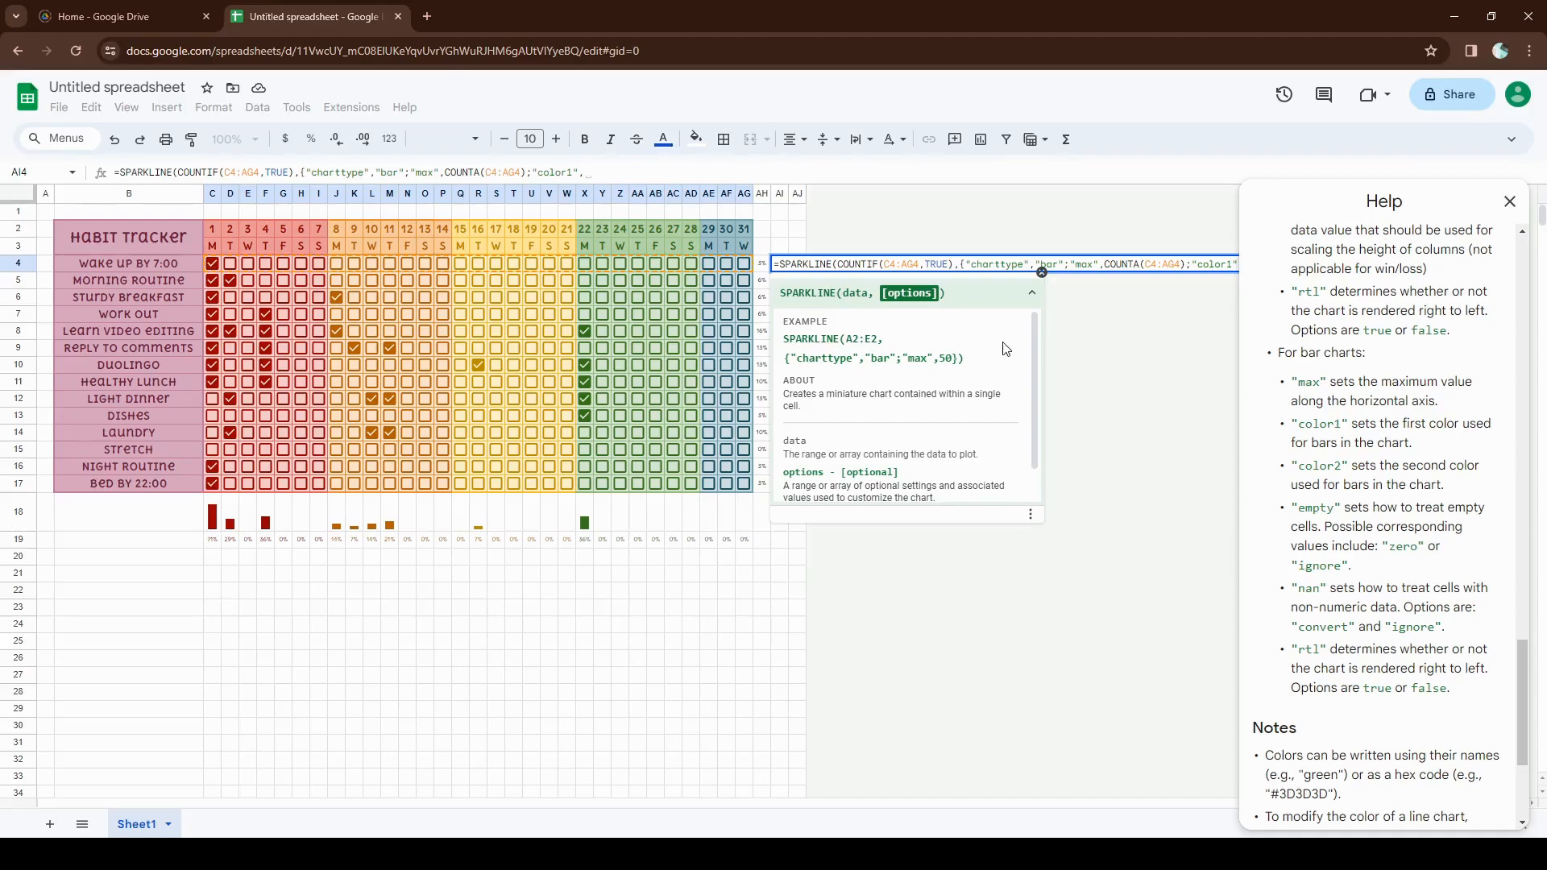
# - Close the help, set the bar color value to "#1155cc", and finish and enter the AI4 formula
pyautogui.click(1503, 205)
pyautogui.write('"')
pyautogui.write('#1155cc')
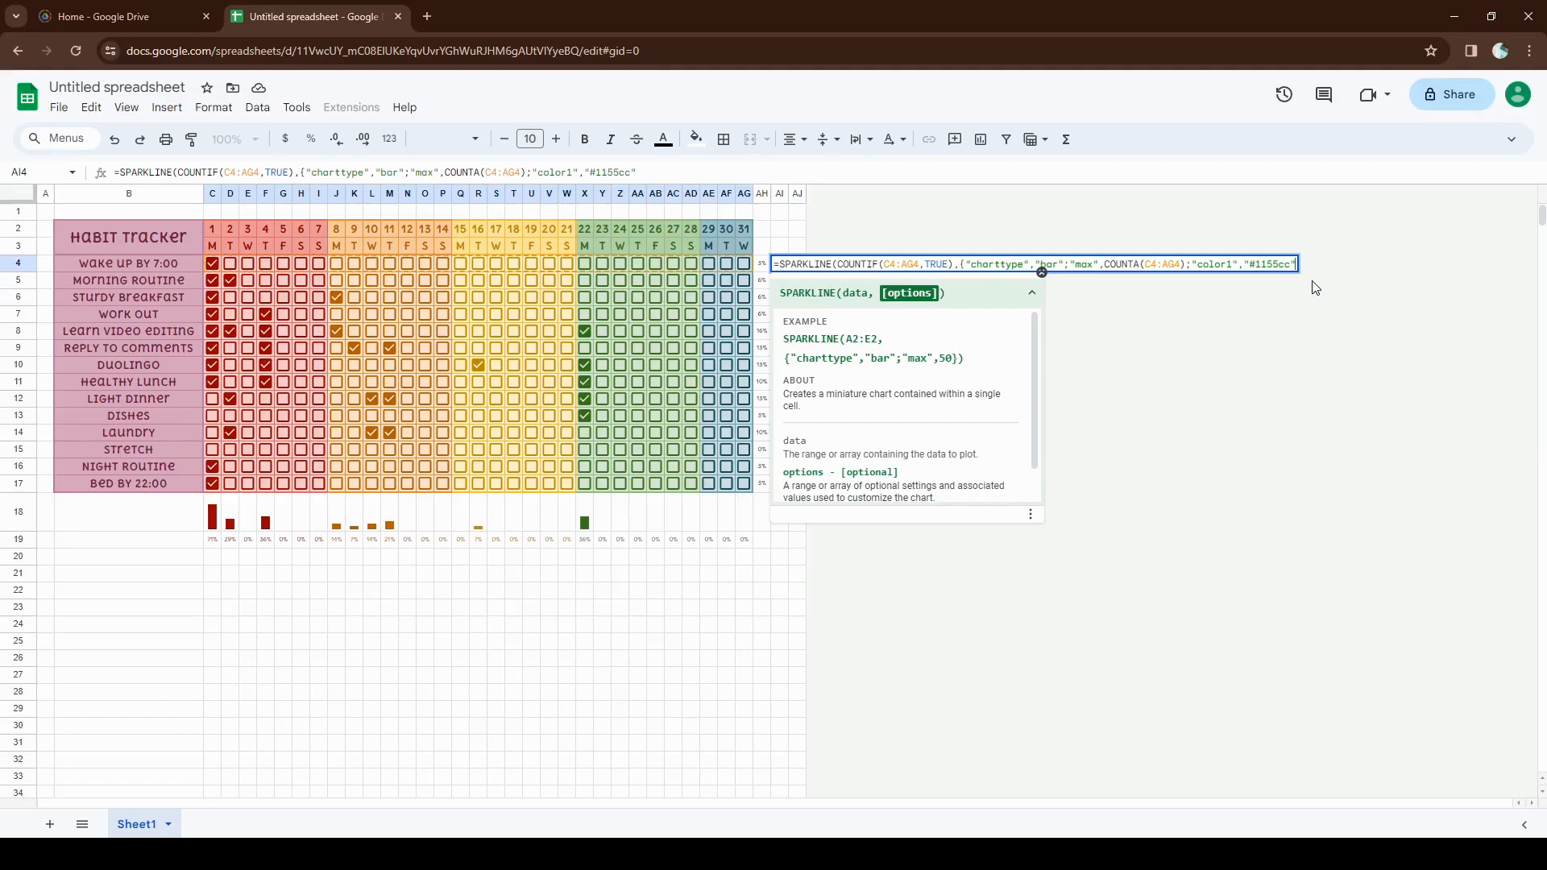
pyautogui.write('}')
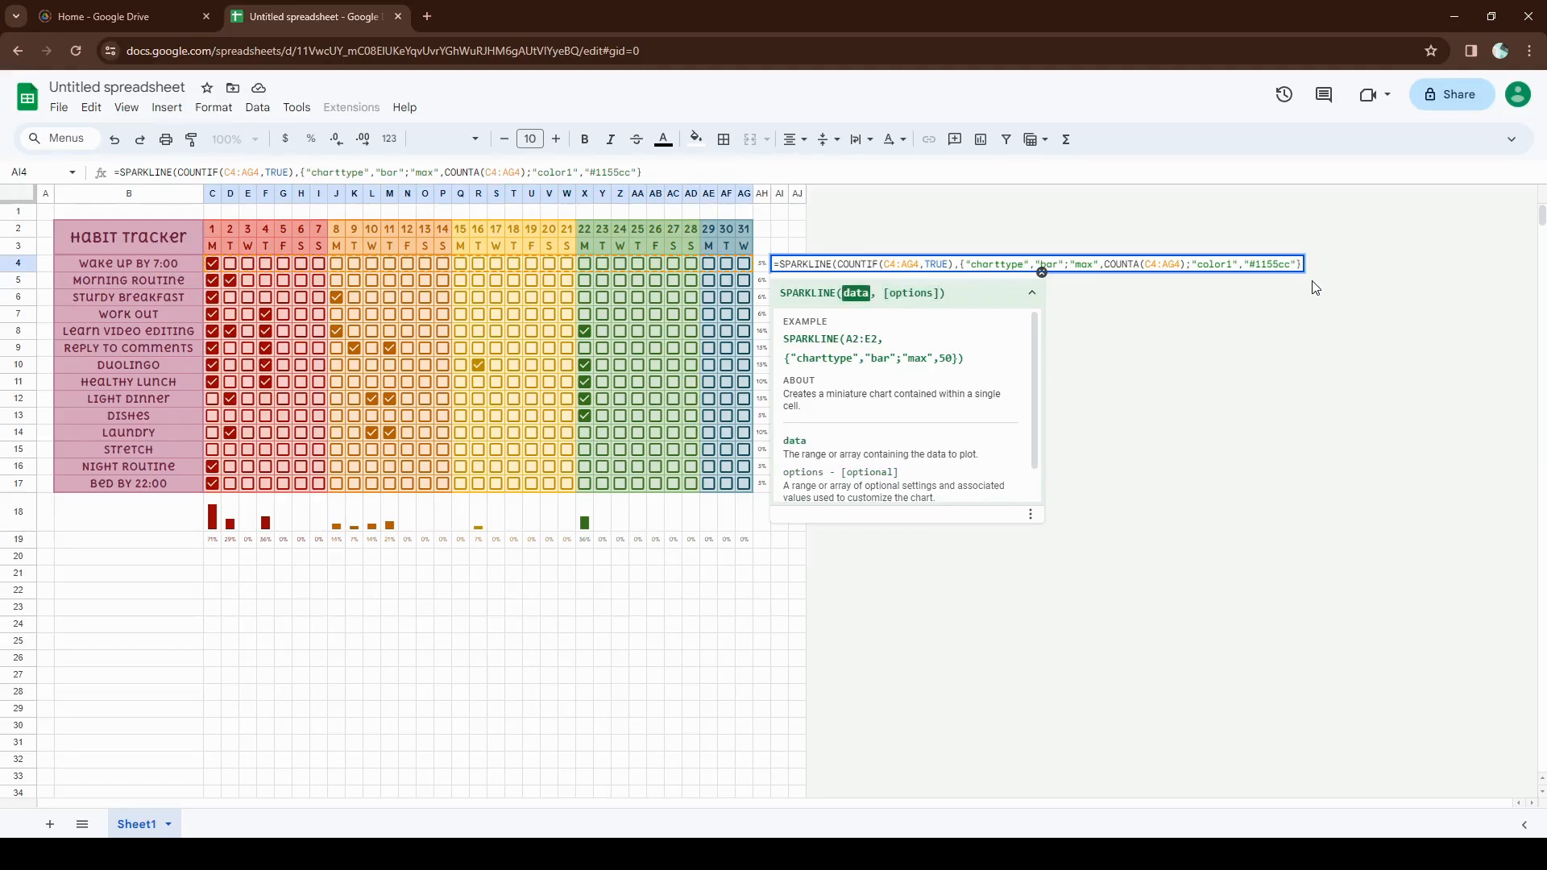
pyautogui.write(')')
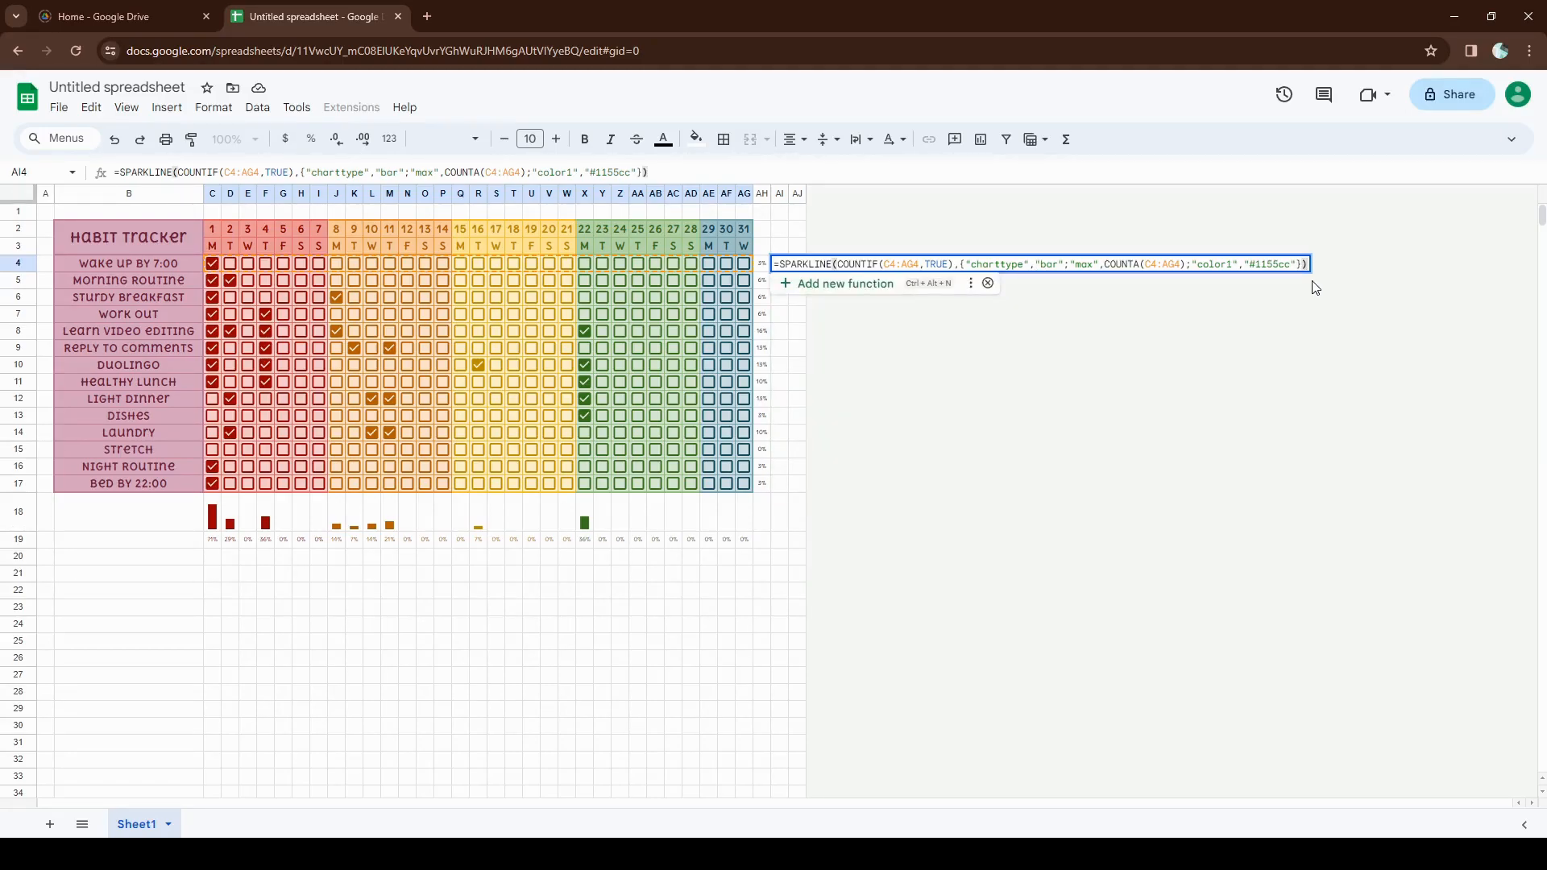
pyautogui.press('Return')
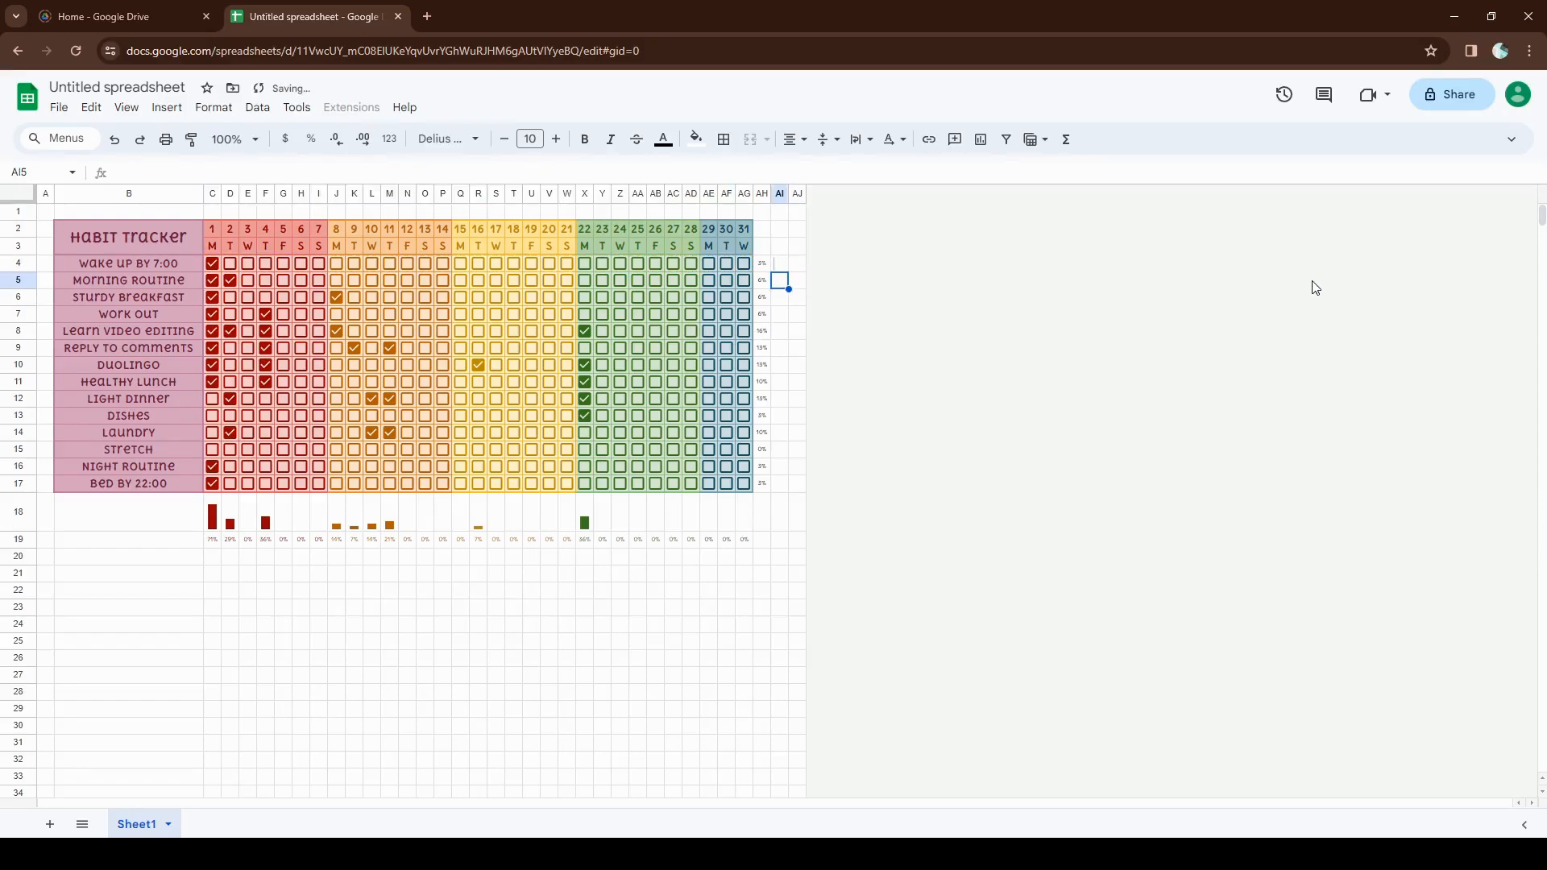
# - Tick Wake Up by 7:00 on days 23, 24, 25, 27, 30, 14 and 11
pyautogui.click(602, 264)
pyautogui.click(619, 263)
pyautogui.click(638, 264)
pyautogui.click(673, 264)
pyautogui.click(726, 264)
pyautogui.click(442, 264)
pyautogui.click(390, 263)
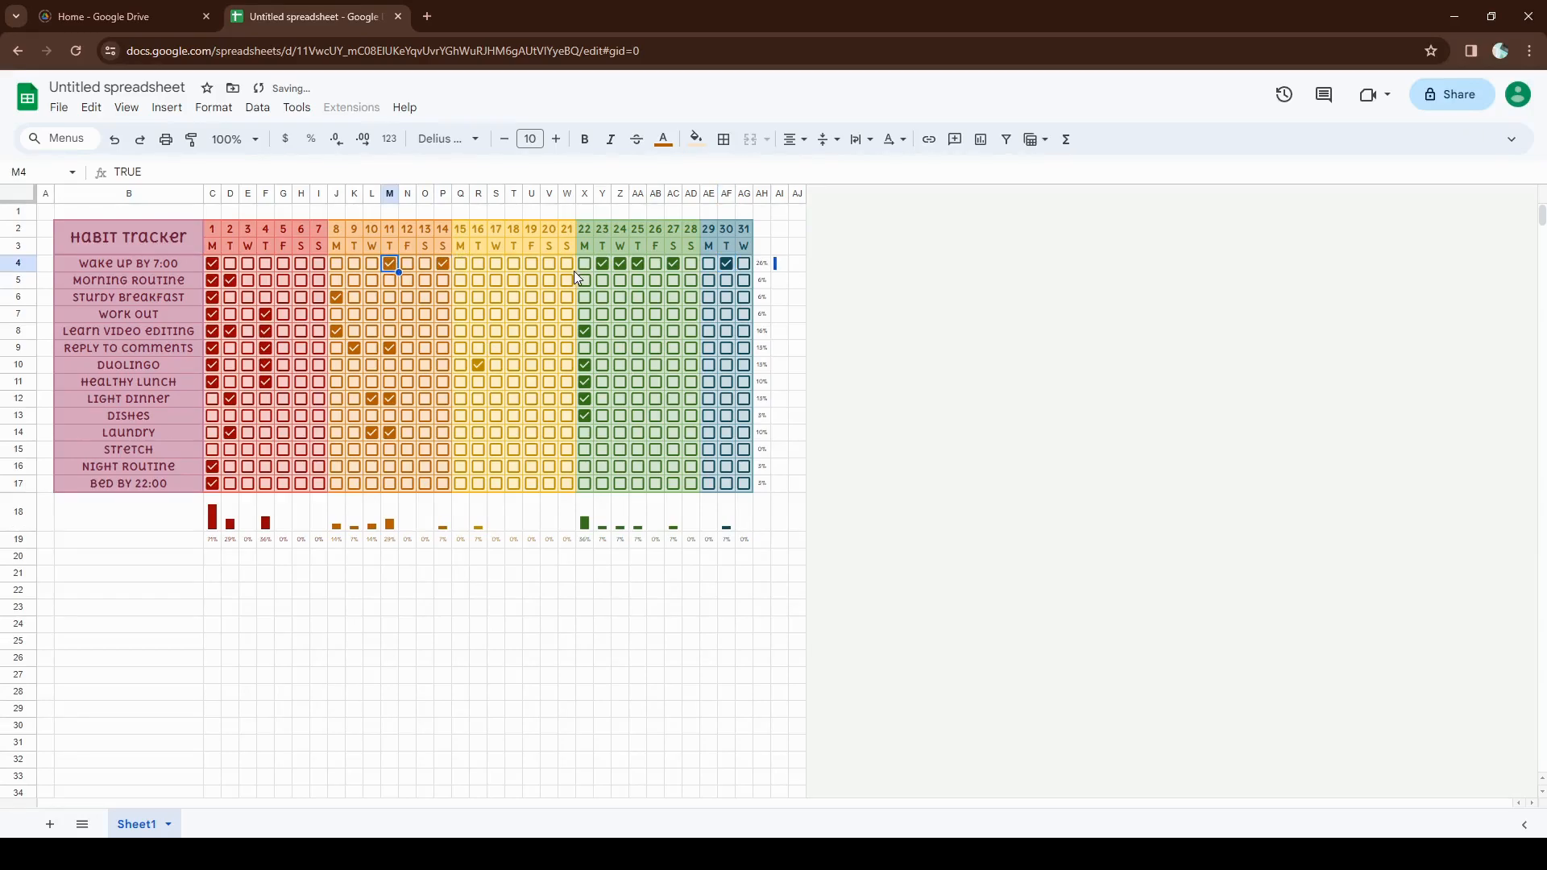
# - Copy the bar SPARKLINE formula from AI4 down to AI17 so every habit has its own bar chart
pyautogui.click(779, 266)
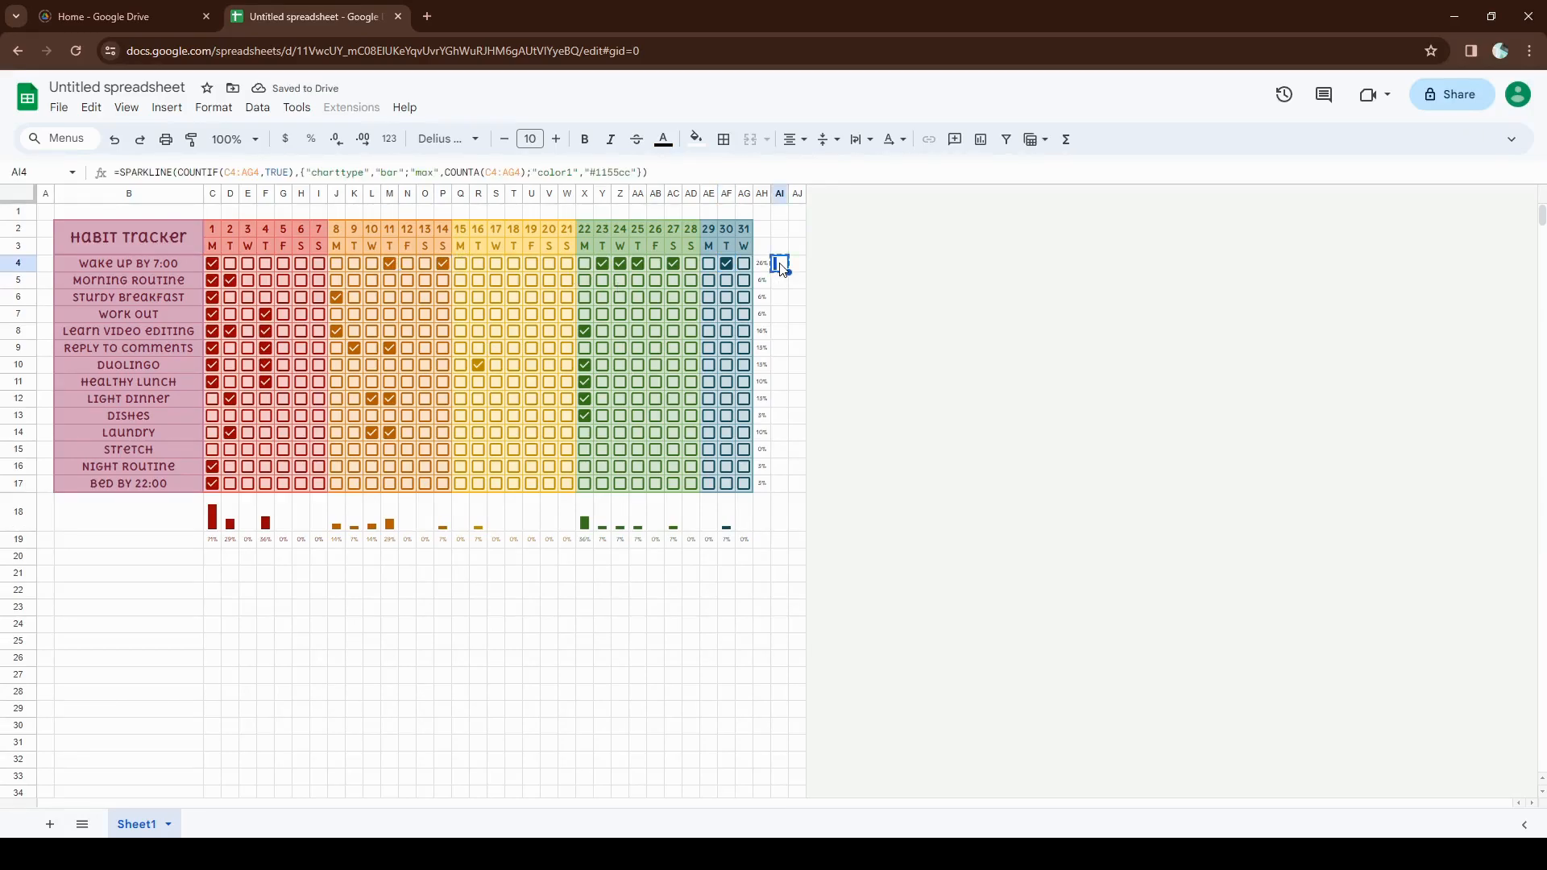
pyautogui.hotkey('ctrl', 'c')
pyautogui.moveTo(779, 282); pyautogui.dragTo(781, 488)
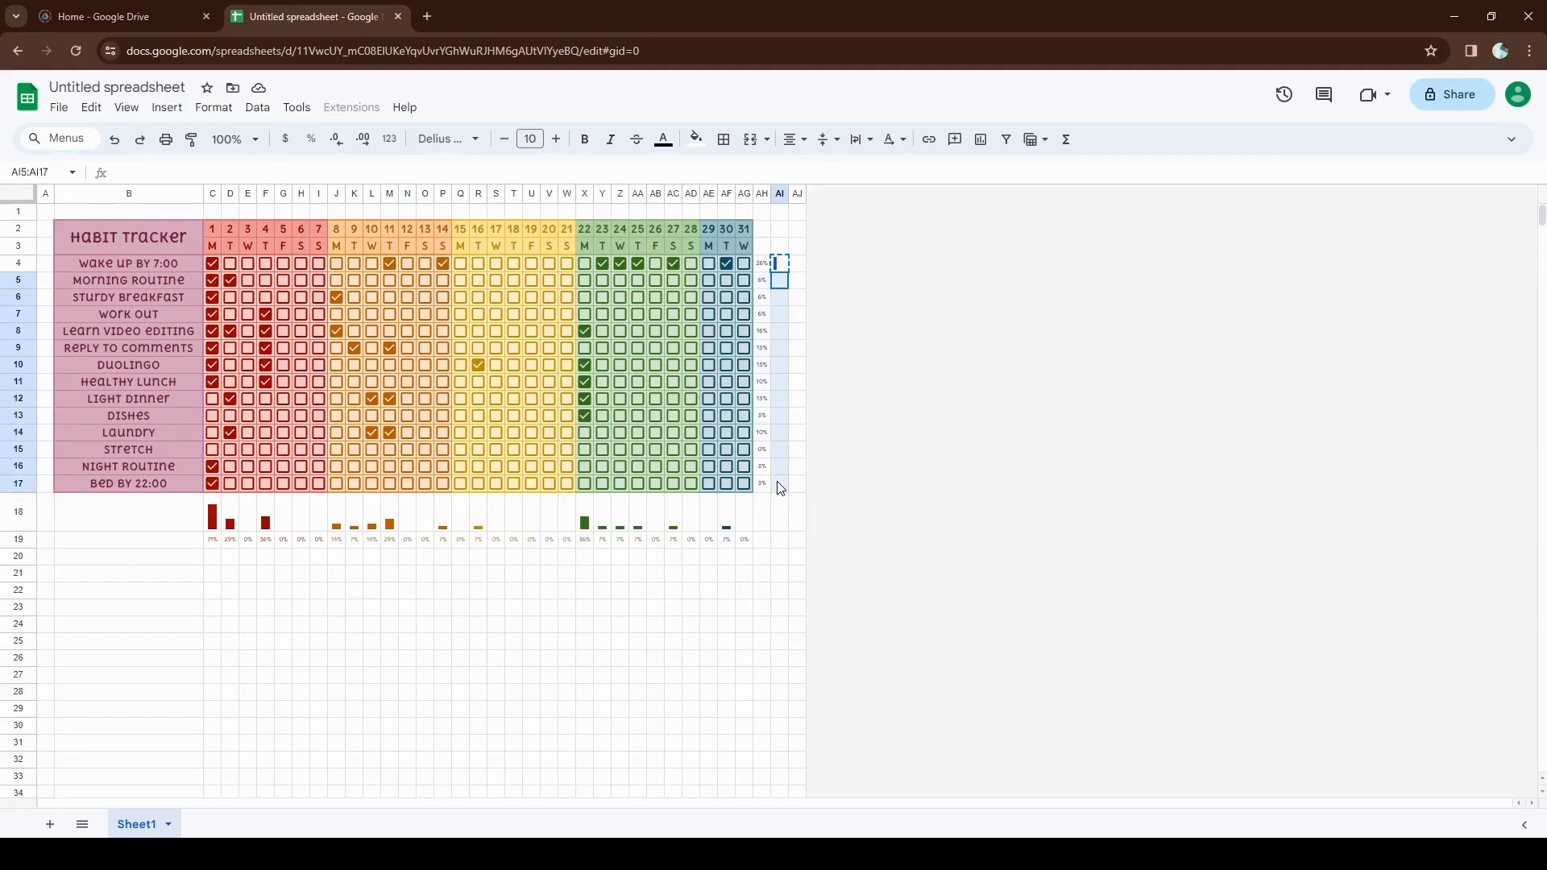
pyautogui.click(781, 265)
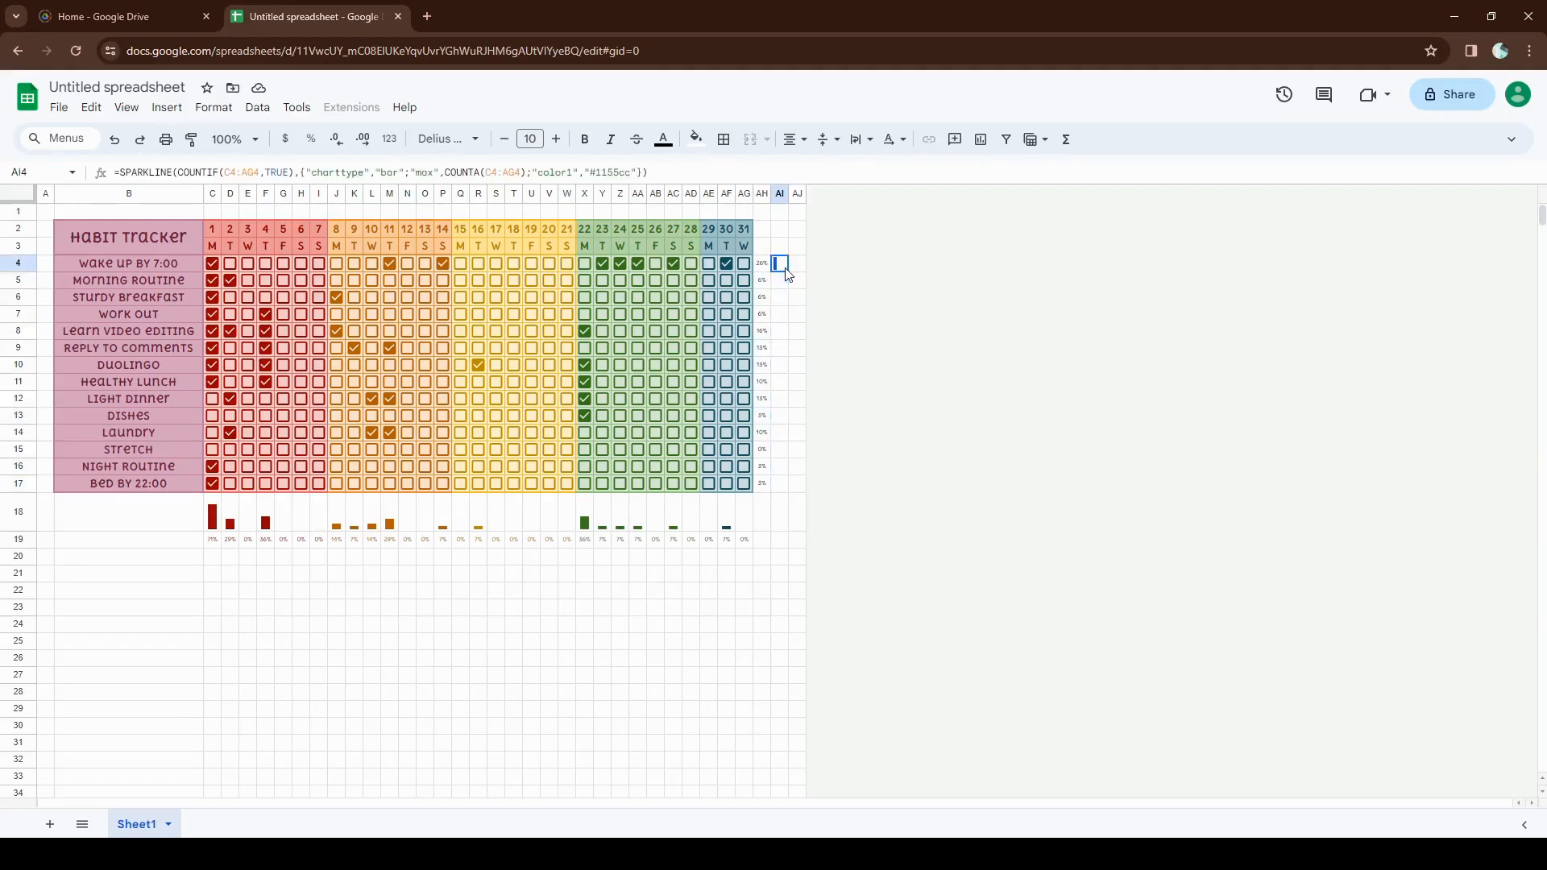
pyautogui.moveTo(789, 272); pyautogui.dragTo(783, 490)
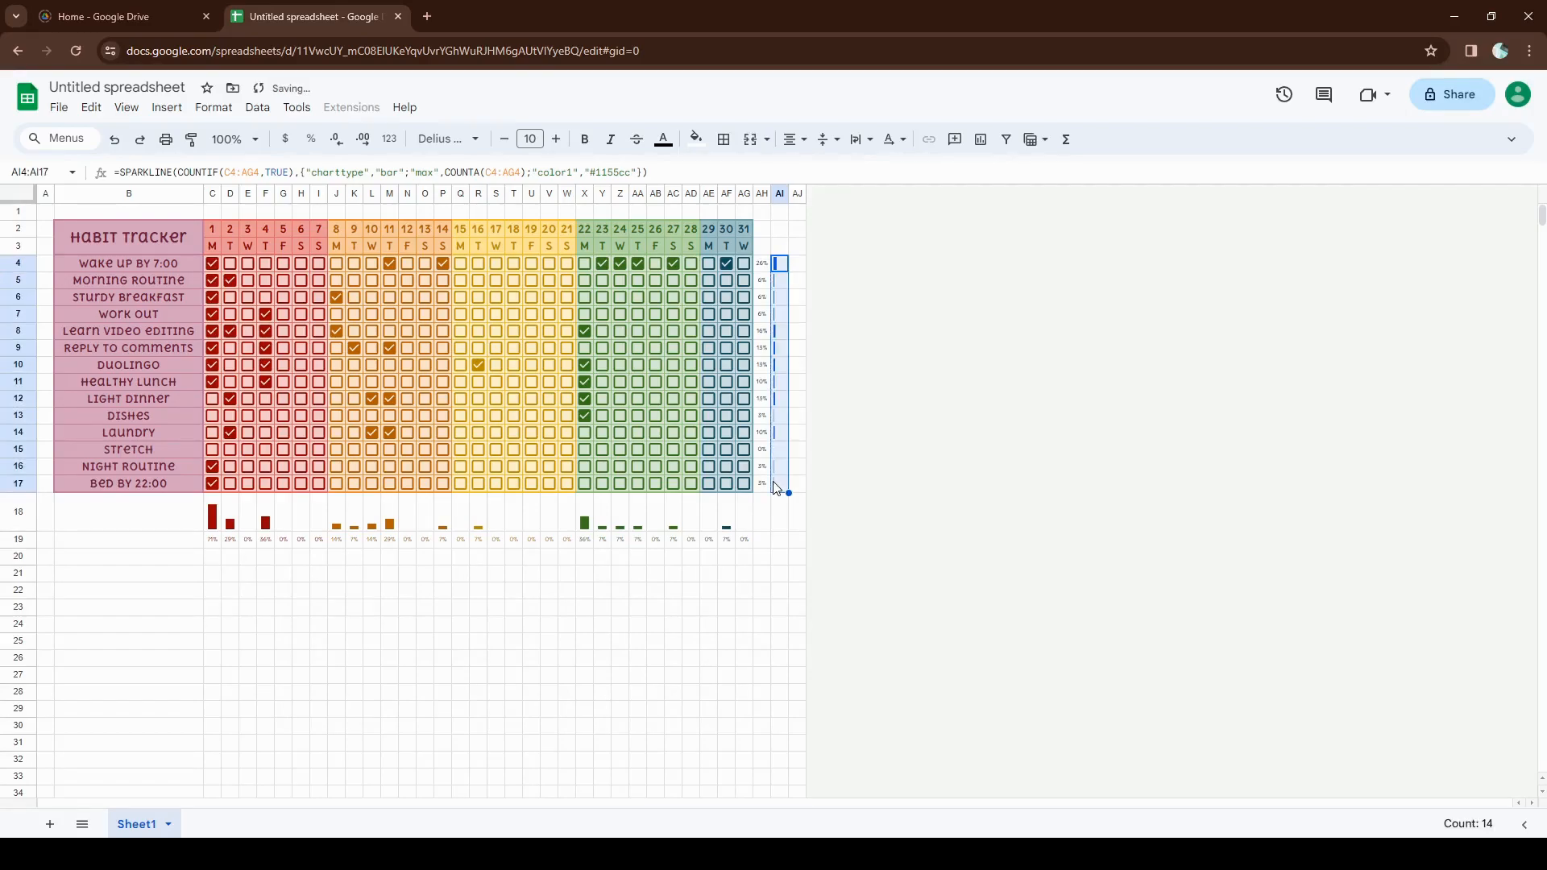
# - Tick Light Dinner on day 25 and Healthy Lunch on days 25, 28, 29, 30, 31 and 26
pyautogui.click(641, 381)
pyautogui.click(640, 398)
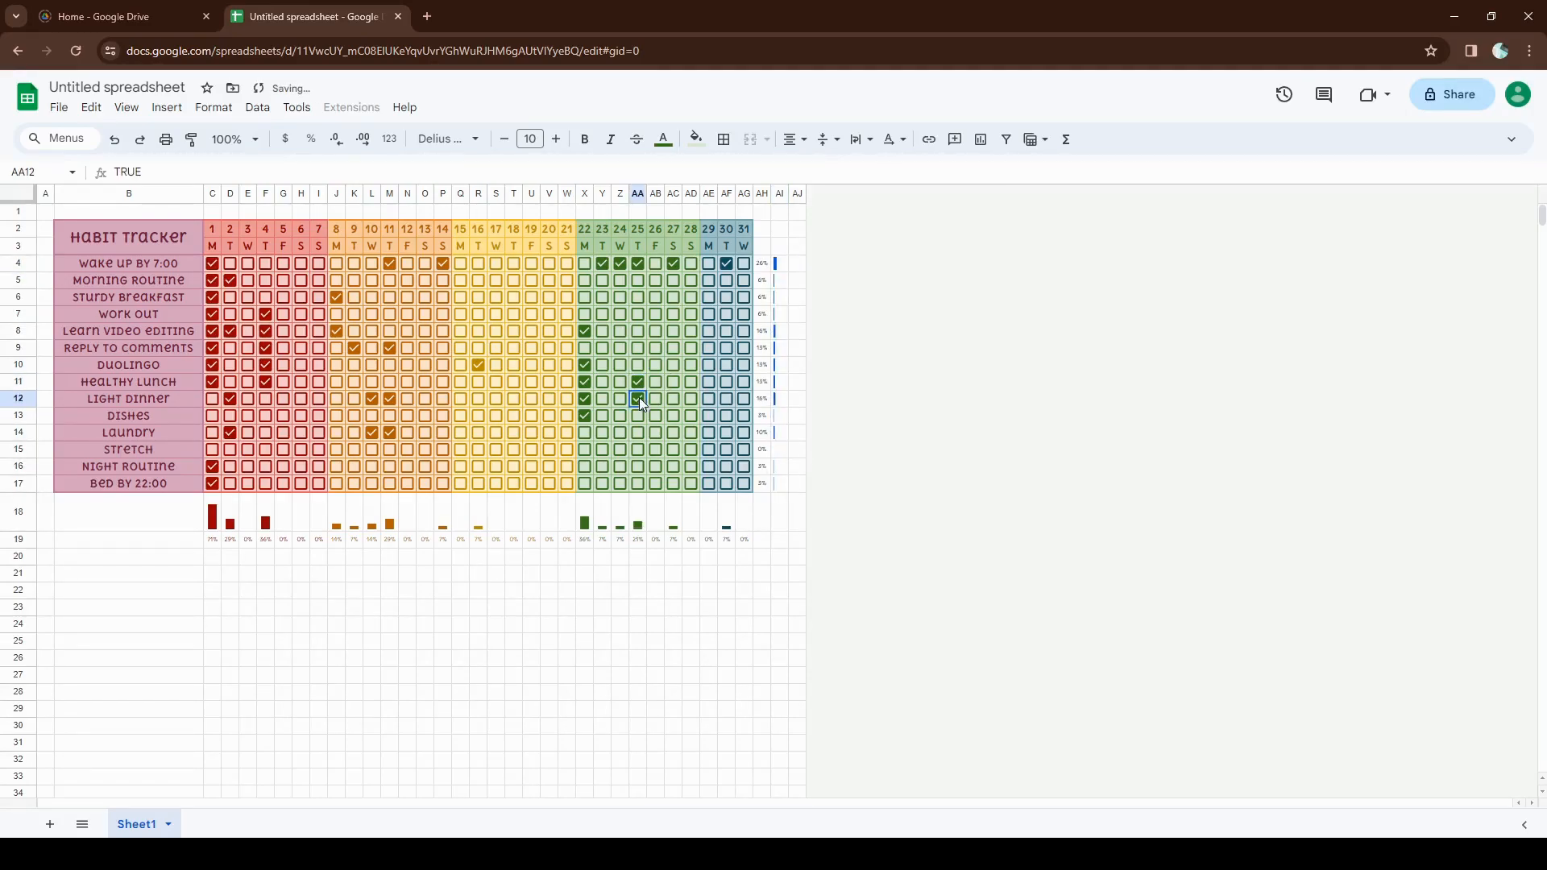
pyautogui.click(691, 382)
pyautogui.click(708, 382)
pyautogui.click(726, 382)
pyautogui.click(741, 382)
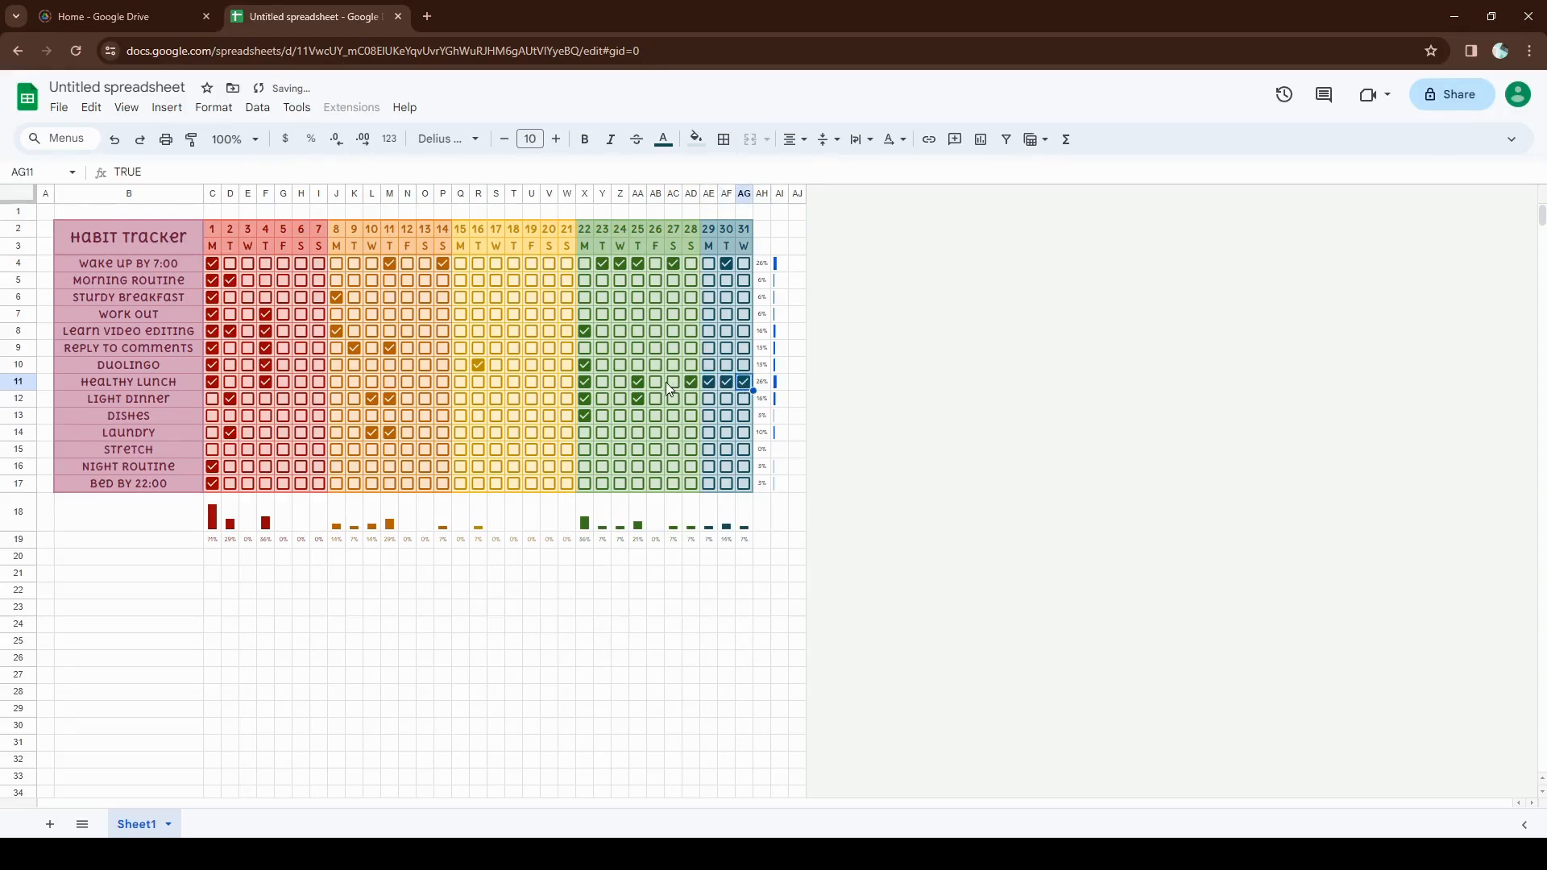
pyautogui.click(658, 382)
# - Widen column AI to about three times its width and tick Healthy Lunch on days 21, 20 and 18
pyautogui.moveTo(792, 191)
pyautogui.mouseDown()
pyautogui.moveTo(863, 191)
pyautogui.moveTo(820, 193)
pyautogui.mouseUp()
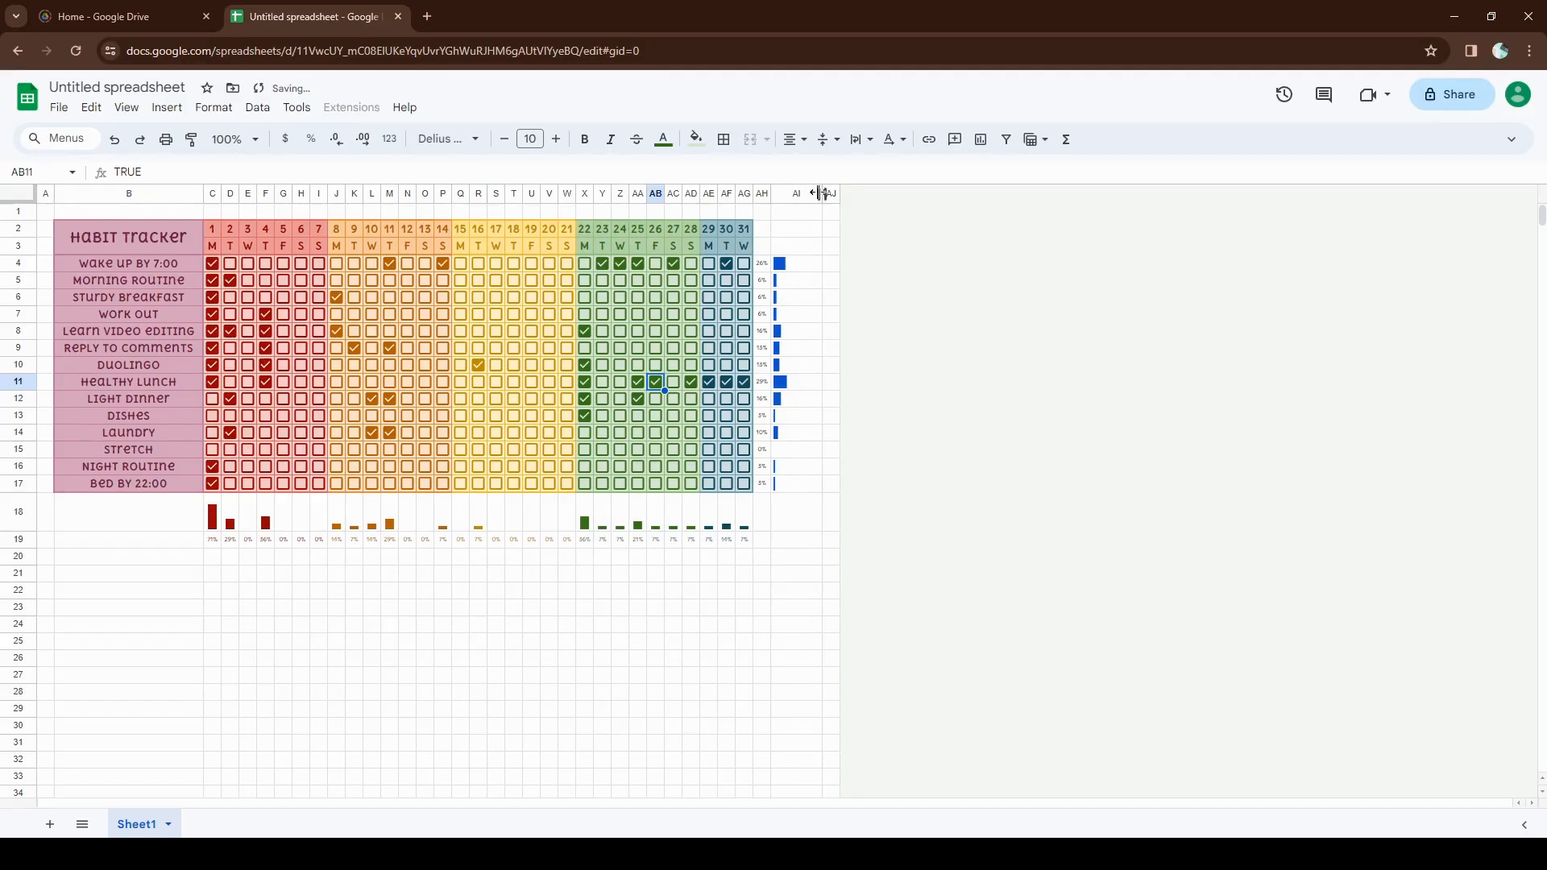
pyautogui.click(566, 382)
pyautogui.click(549, 381)
pyautogui.click(513, 382)
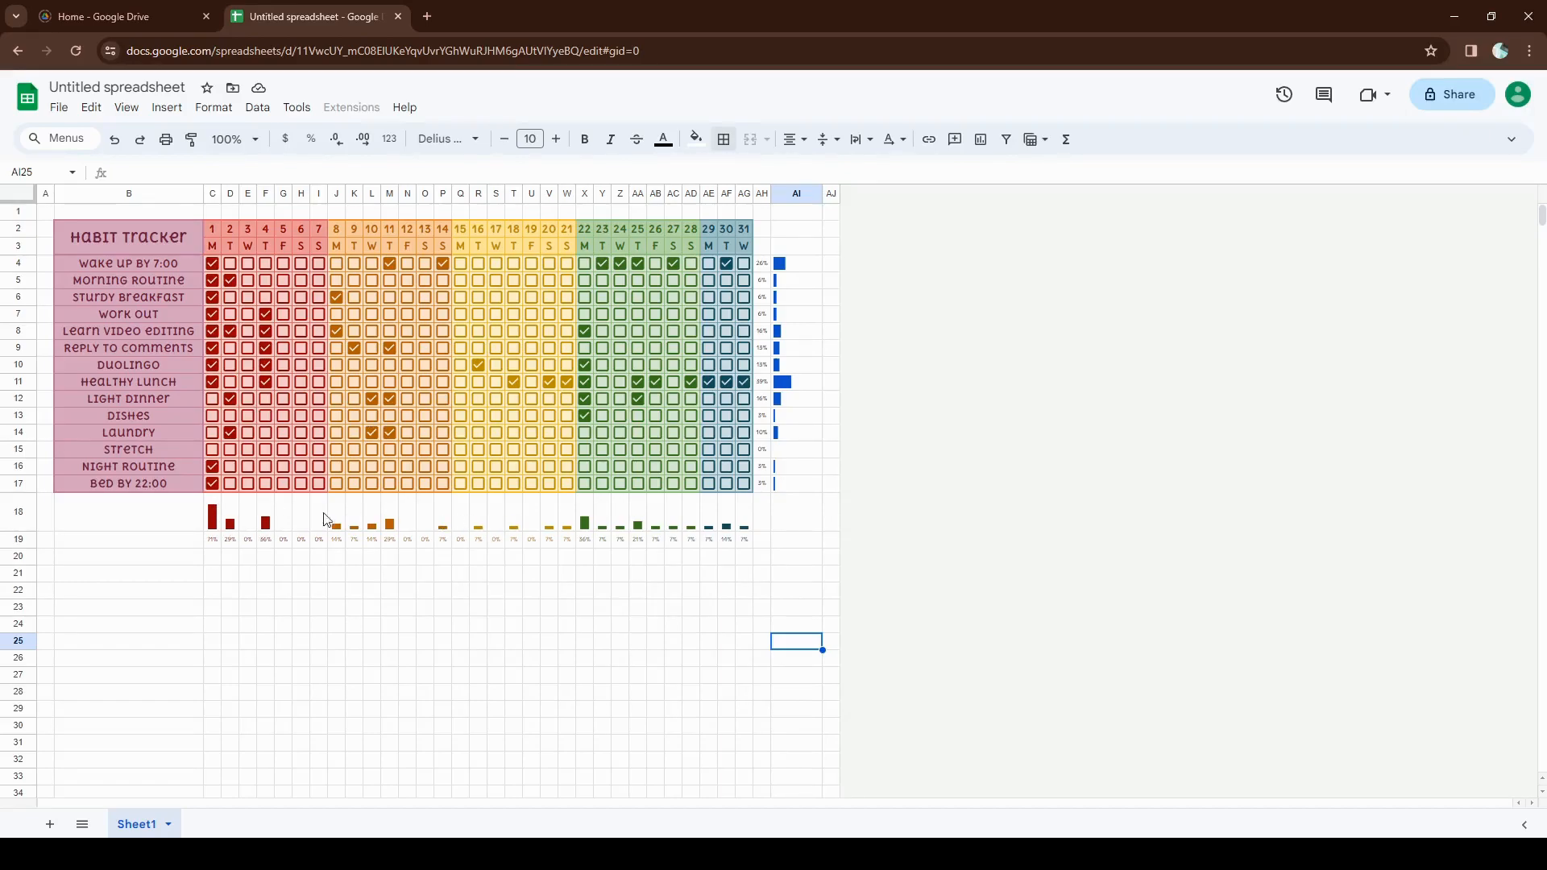
# - Fill rows 18–19 under the five weeks, C through AG, with light red, orange, yellow, green and cyan to match each week
pyautogui.moveTo(211, 511); pyautogui.dragTo(318, 543)
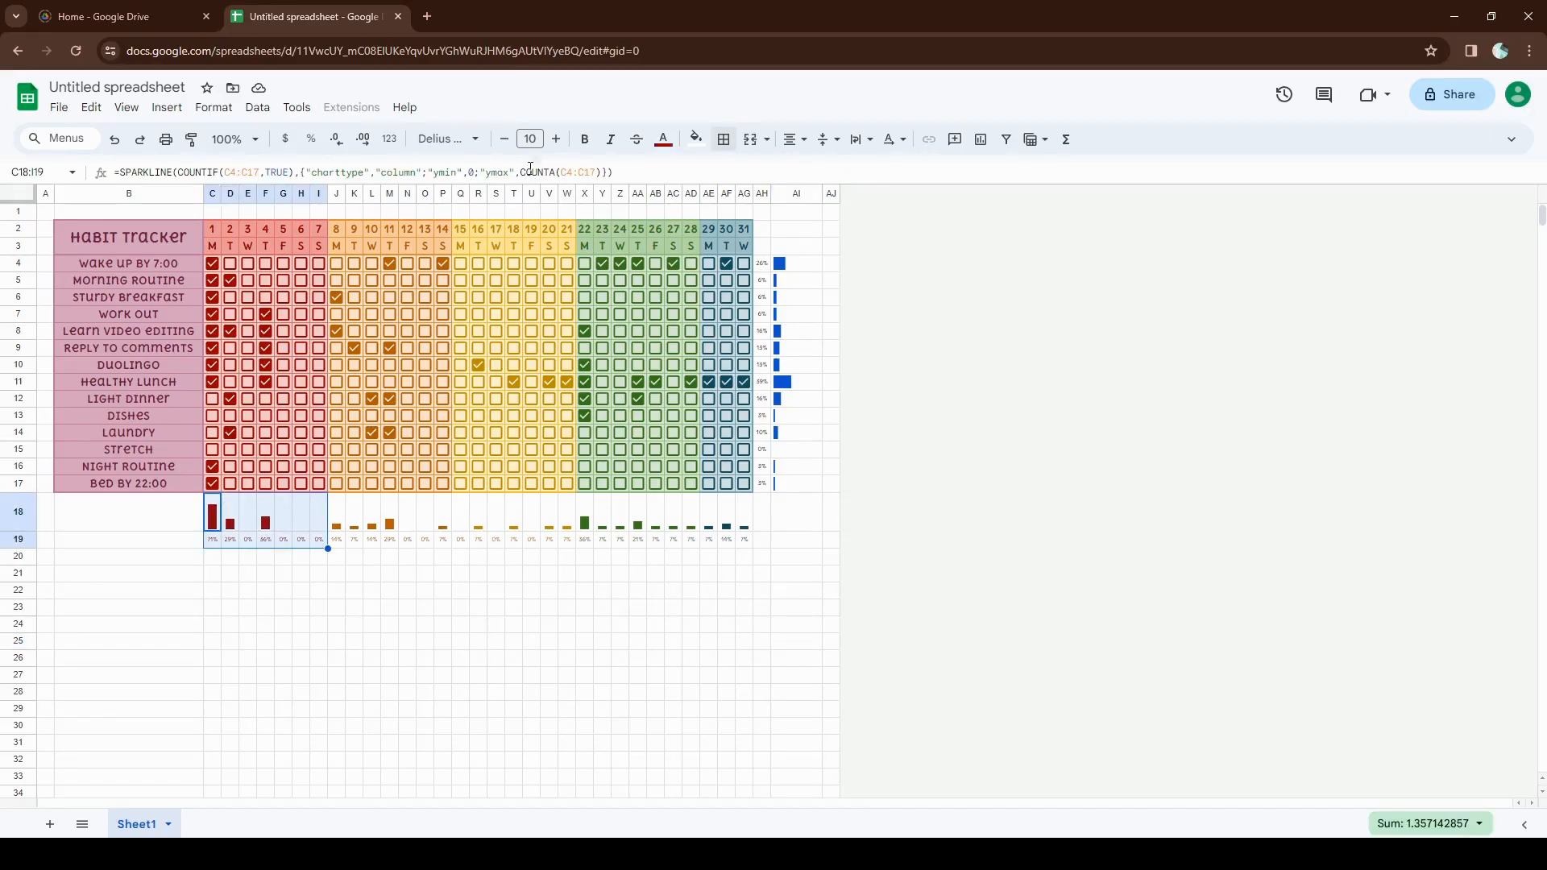
pyautogui.click(696, 139)
pyautogui.click(724, 239)
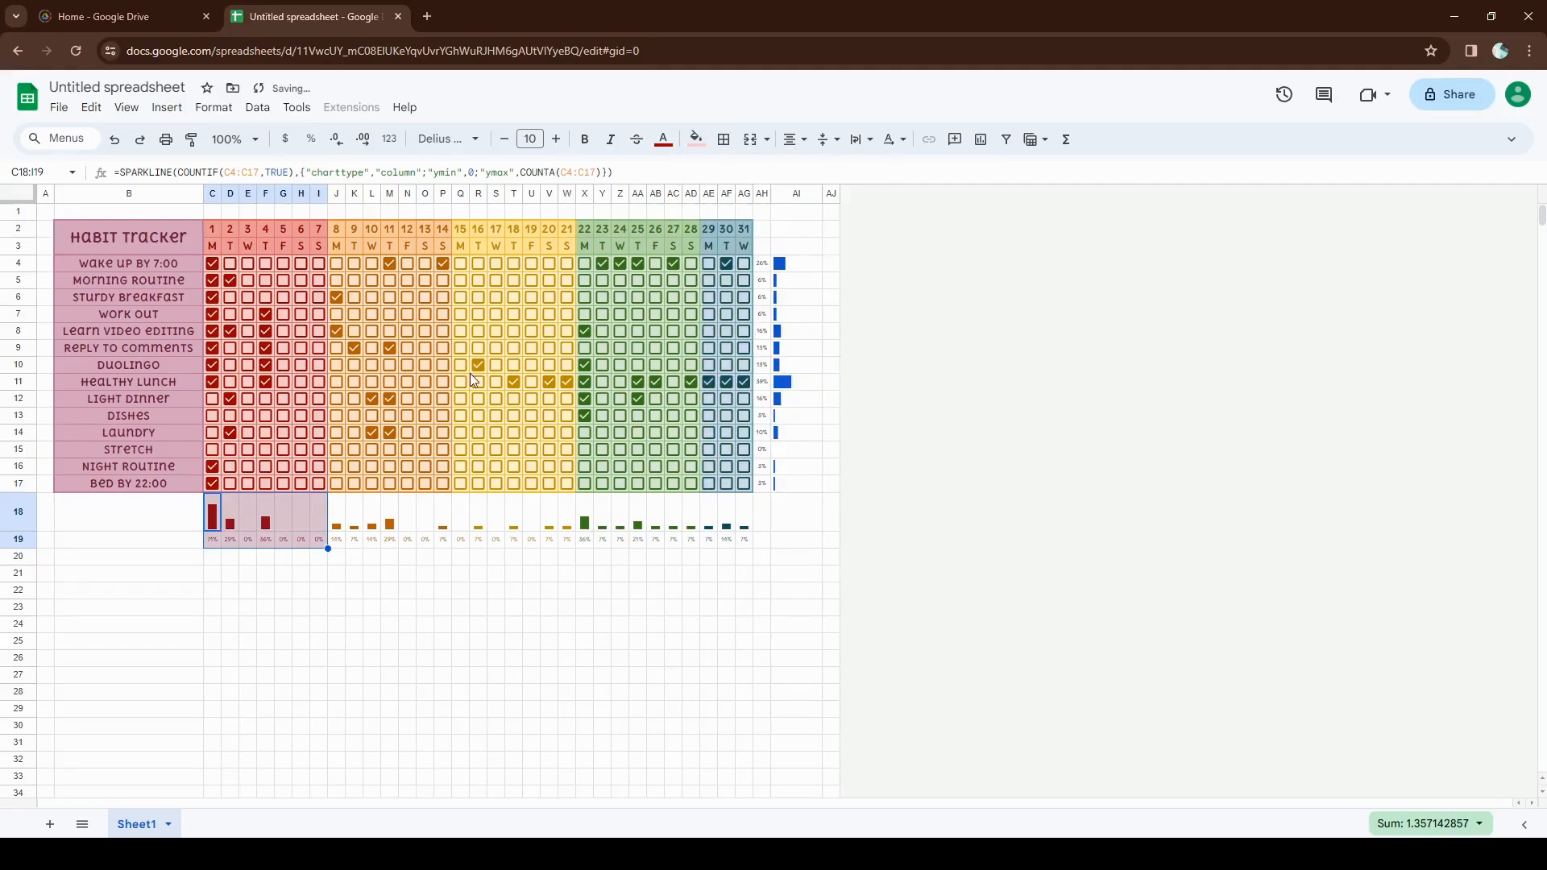
pyautogui.moveTo(337, 509); pyautogui.dragTo(693, 541)
pyautogui.click(696, 138)
pyautogui.click(738, 239)
pyautogui.click(696, 138)
pyautogui.click(754, 232)
pyautogui.click(696, 139)
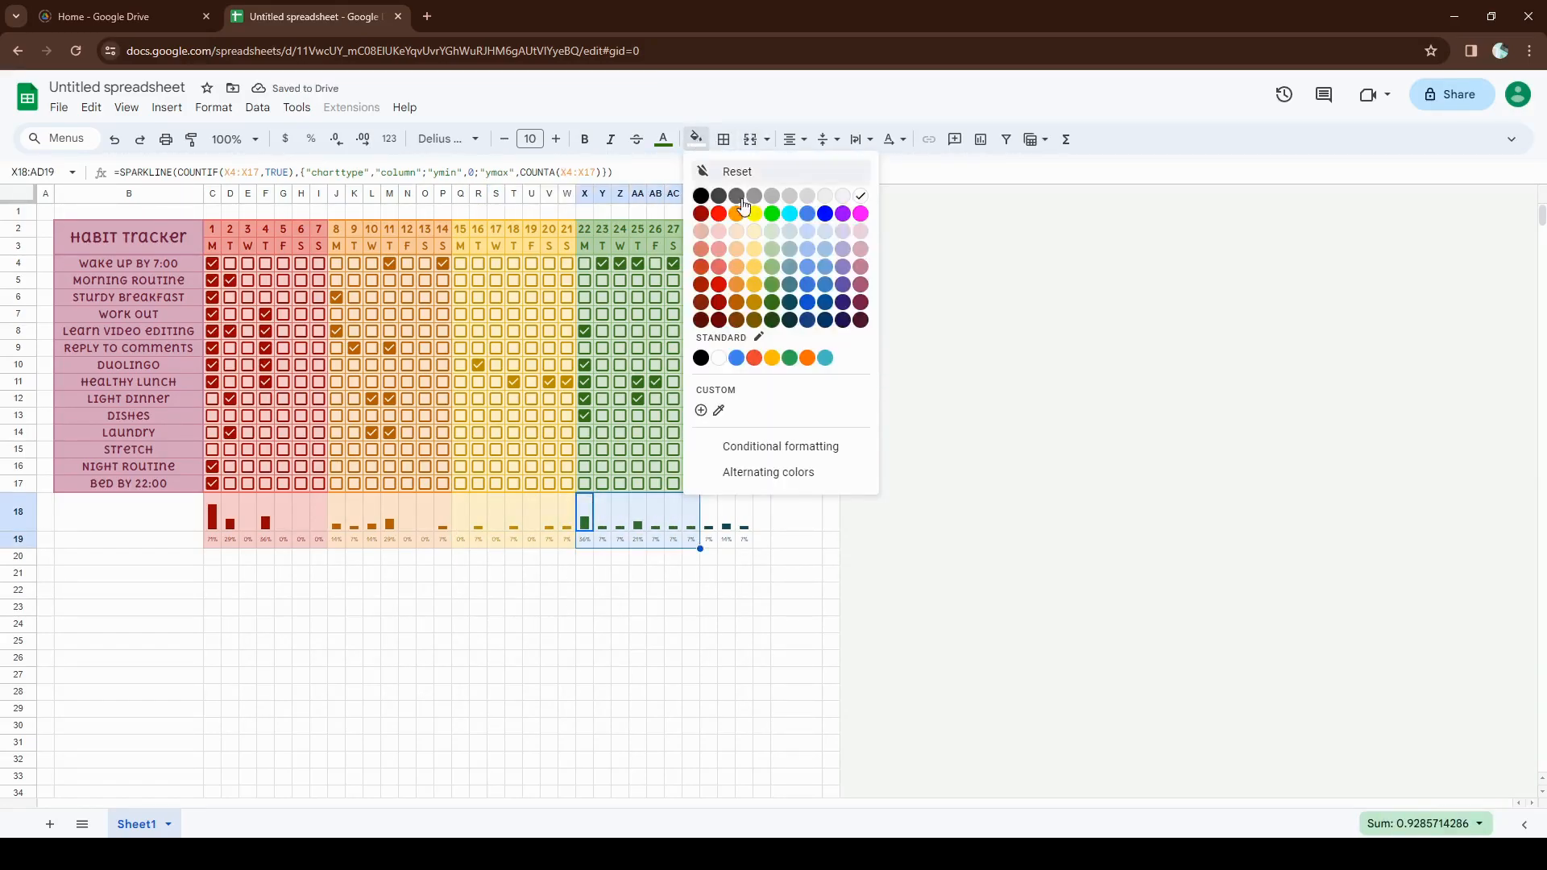
pyautogui.click(771, 232)
pyautogui.moveTo(708, 516); pyautogui.dragTo(744, 538)
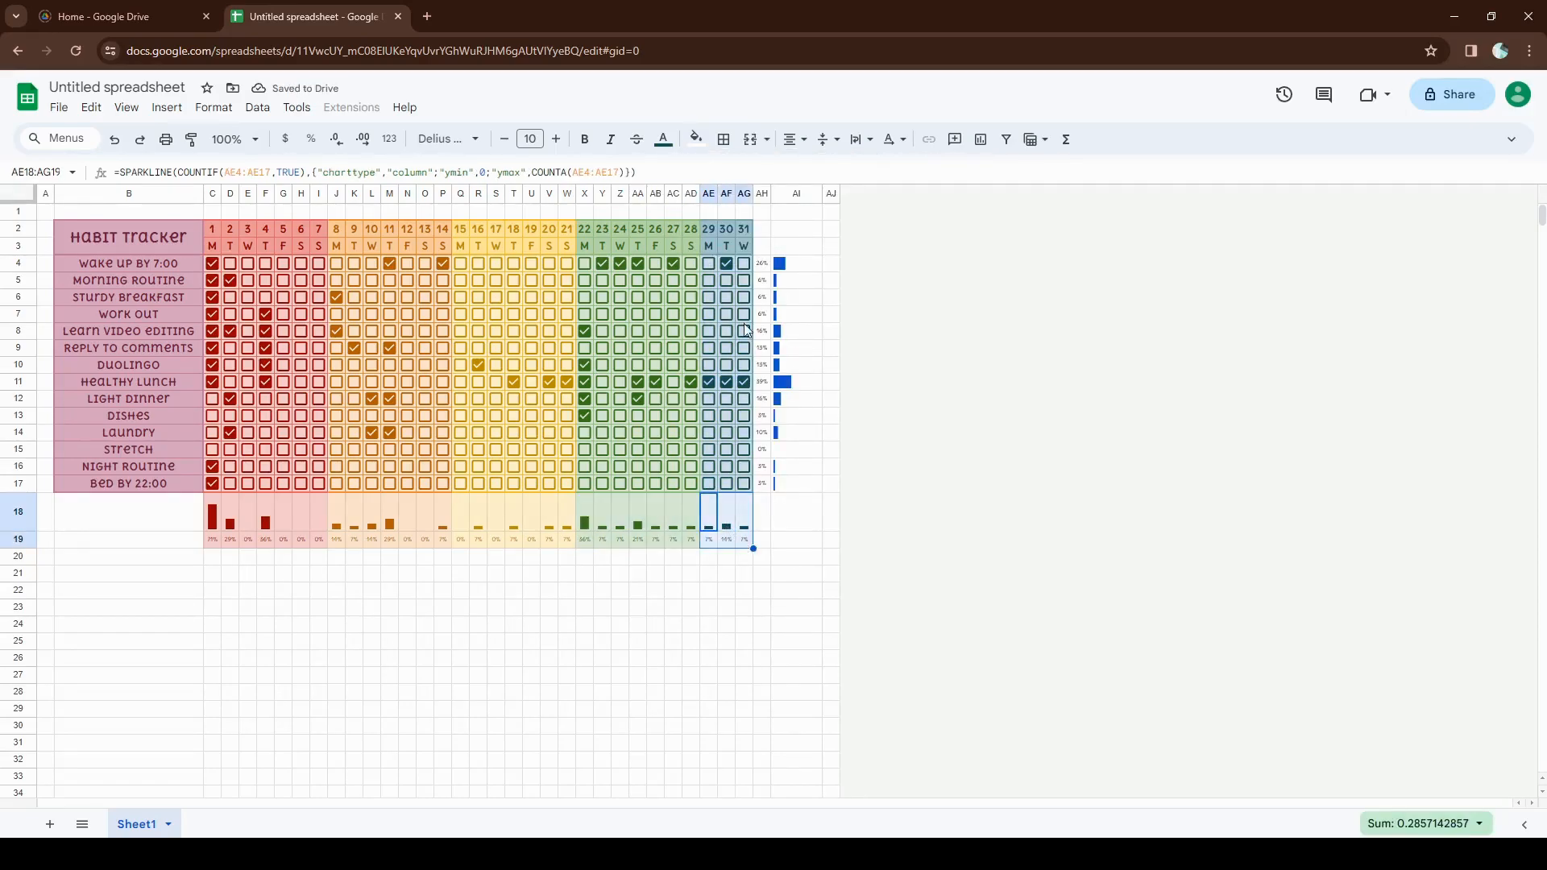
pyautogui.click(696, 139)
pyautogui.click(792, 233)
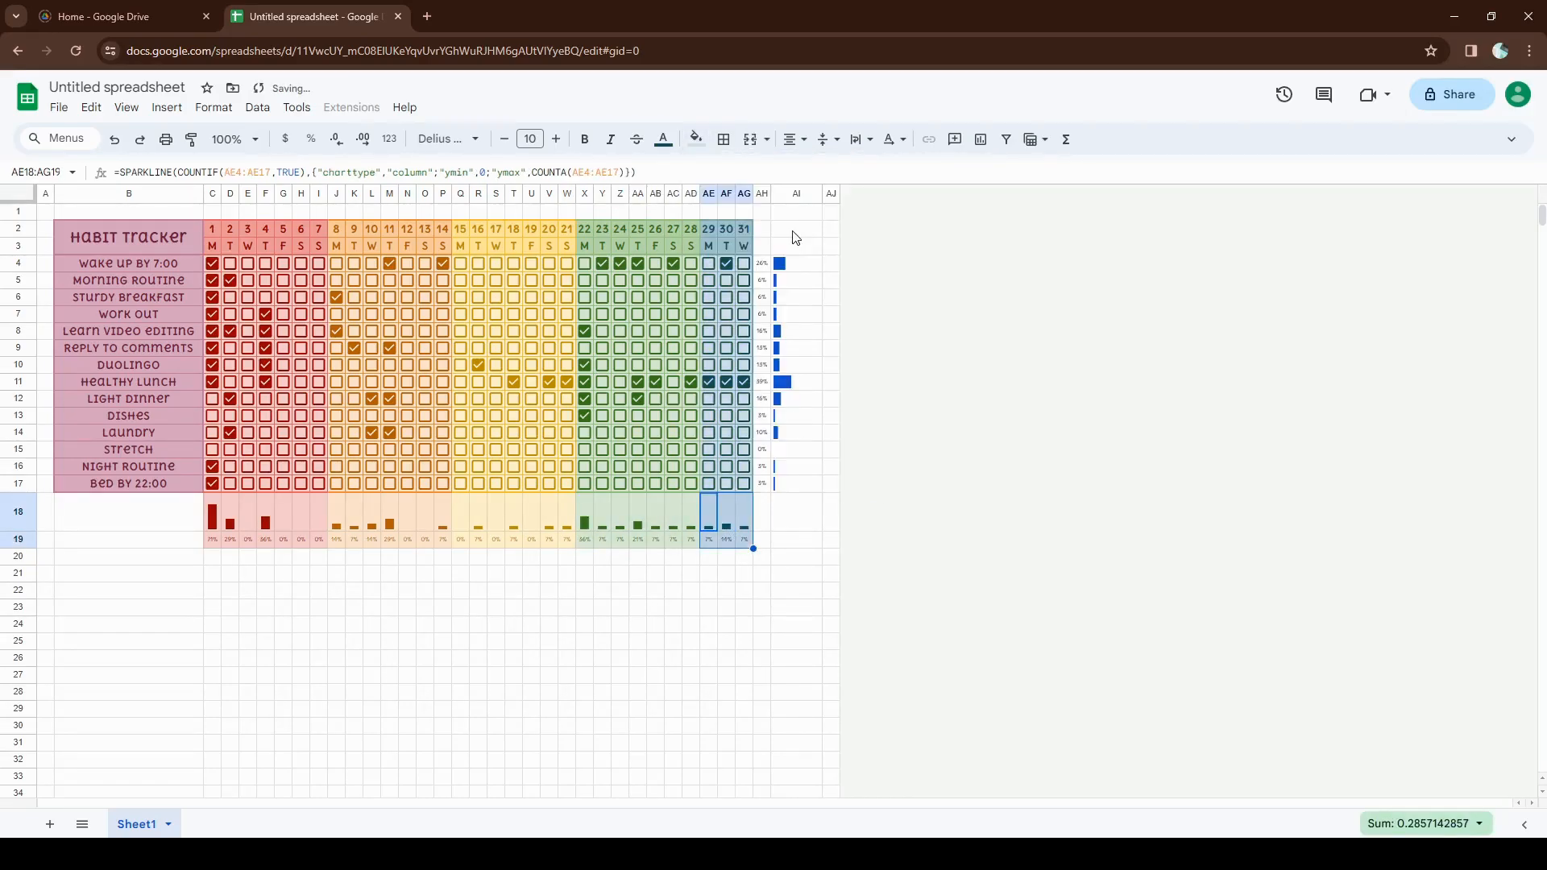
# - Fill AH2:AI19 with light cornflower blue 3 and B18:B19 with light magenta 2
pyautogui.moveTo(762, 229); pyautogui.dragTo(816, 544)
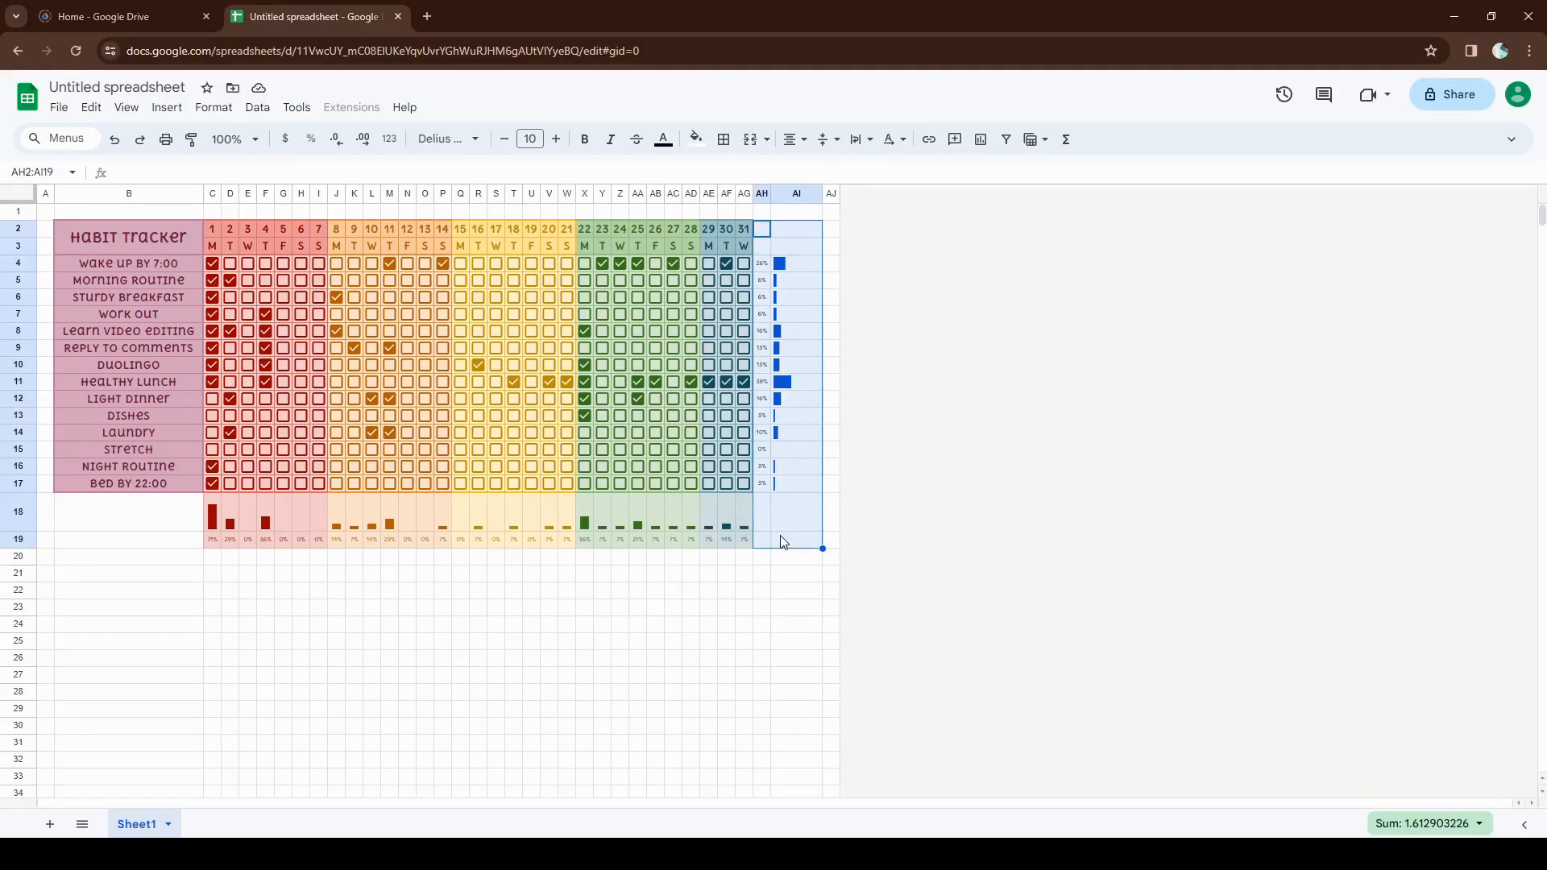
pyautogui.click(697, 138)
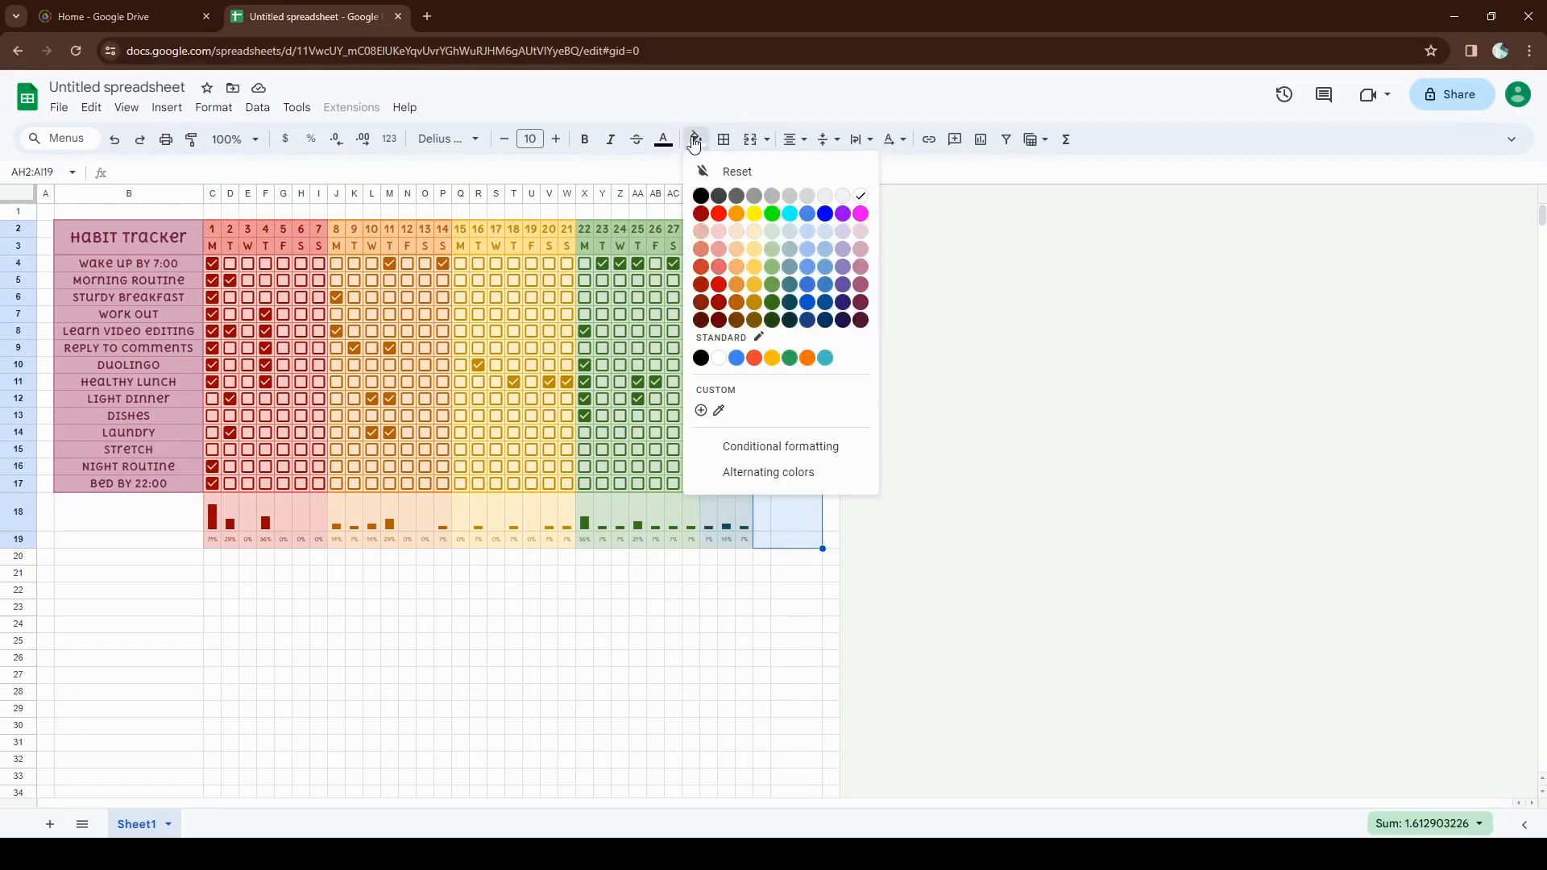
pyautogui.click(809, 234)
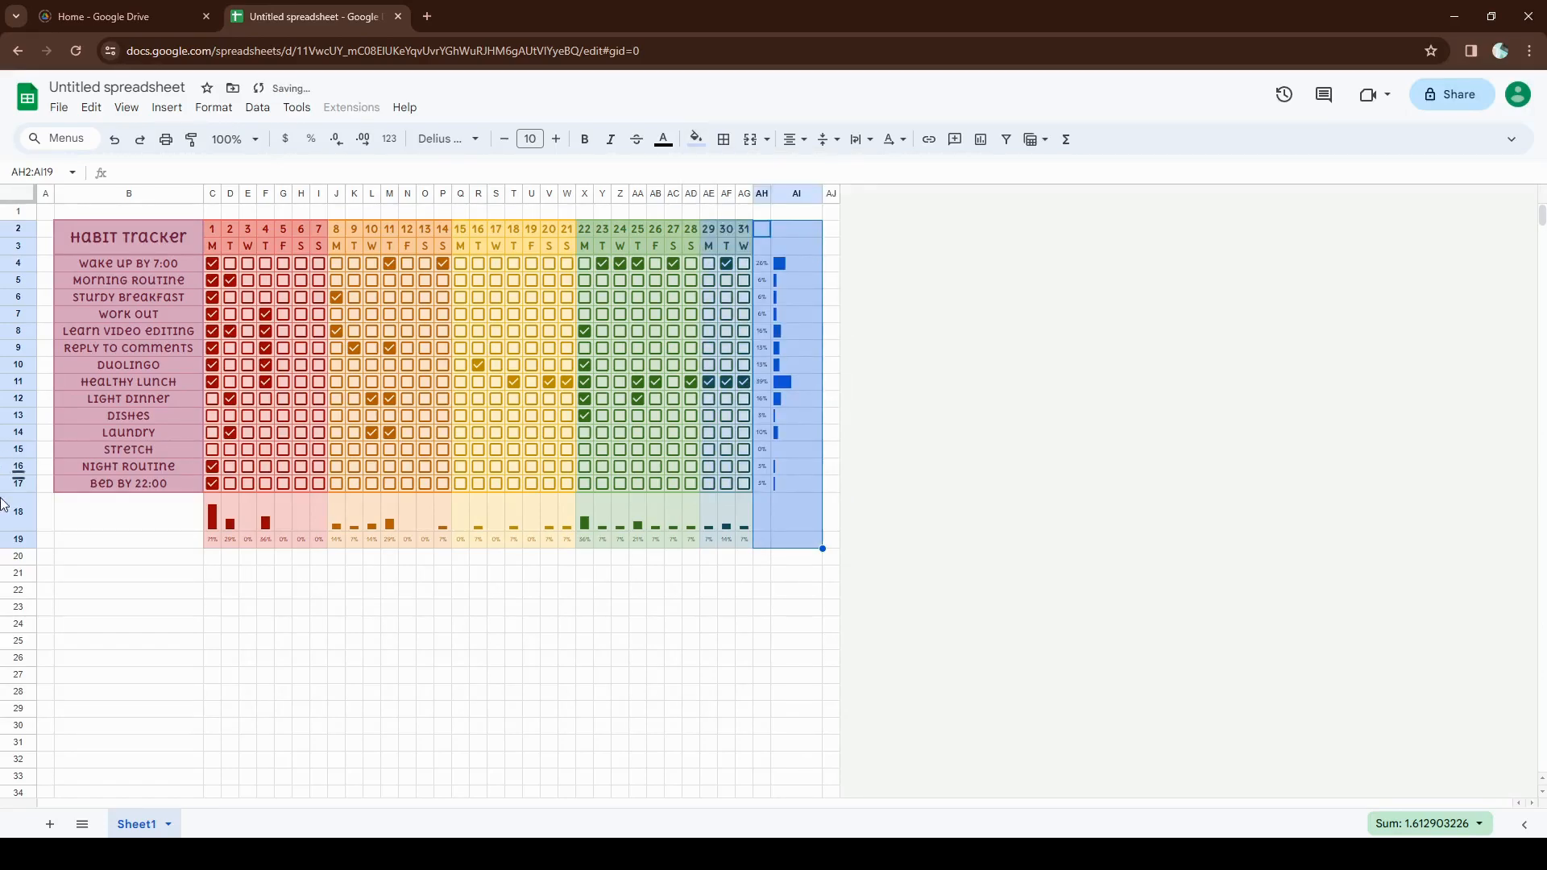
pyautogui.click(86, 536)
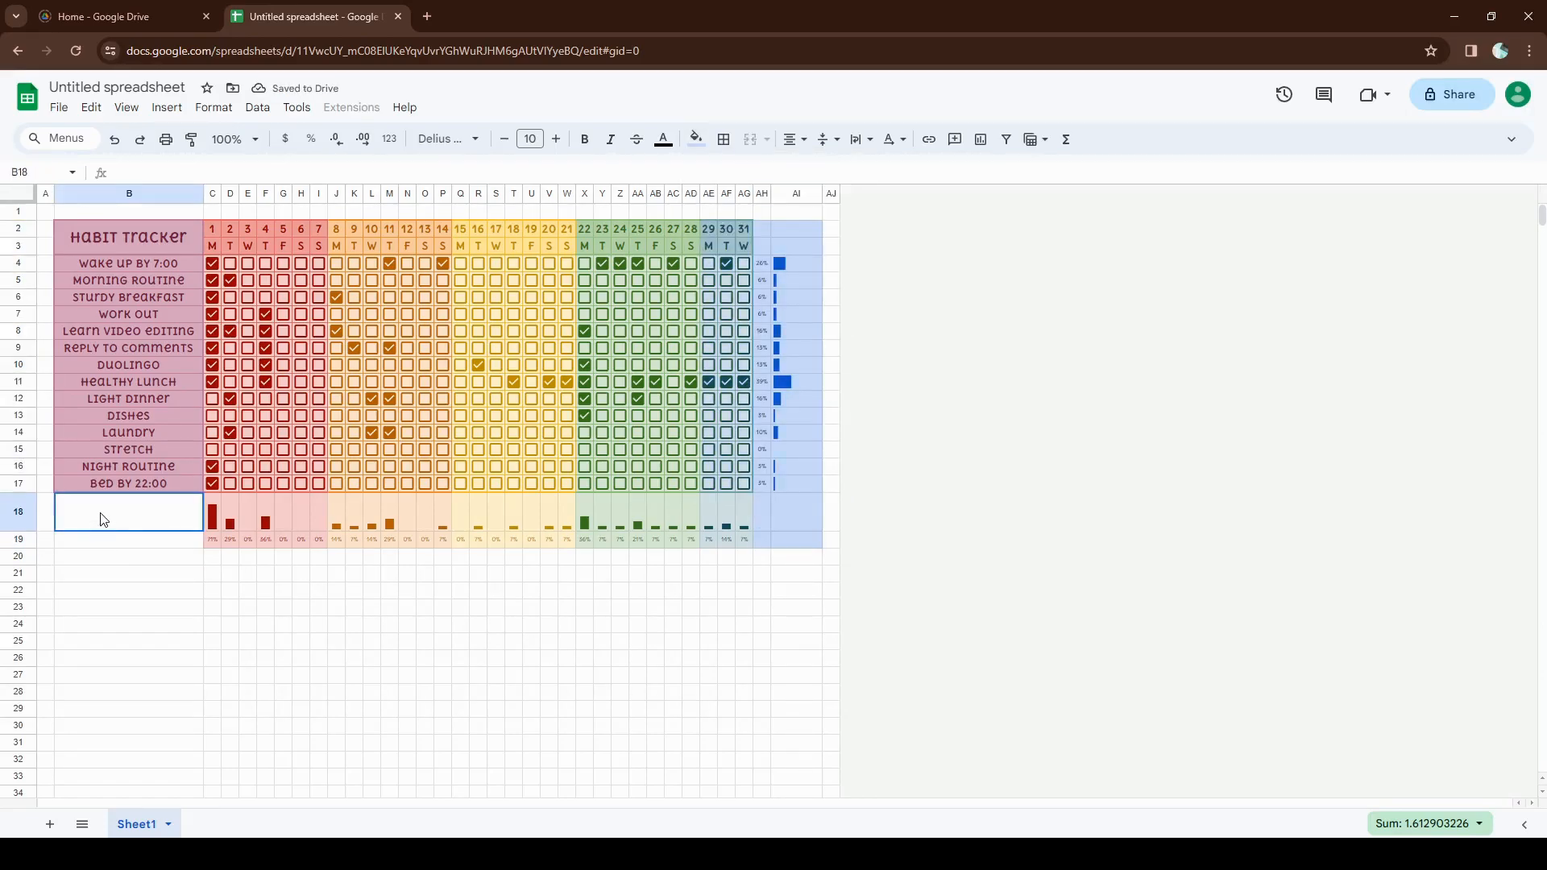
pyautogui.click(696, 139)
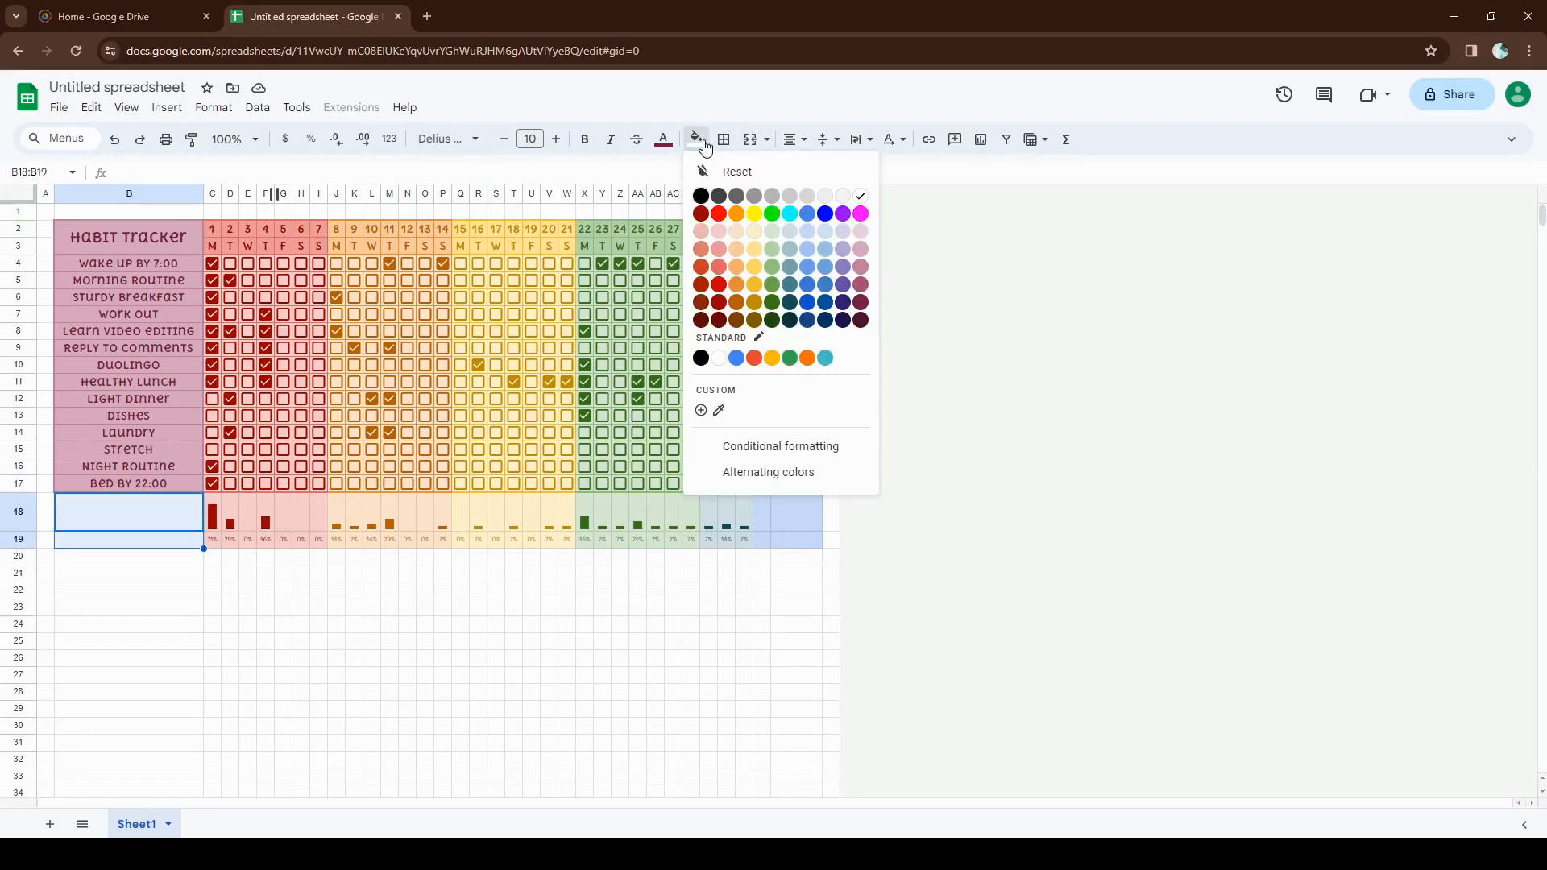
pyautogui.click(862, 250)
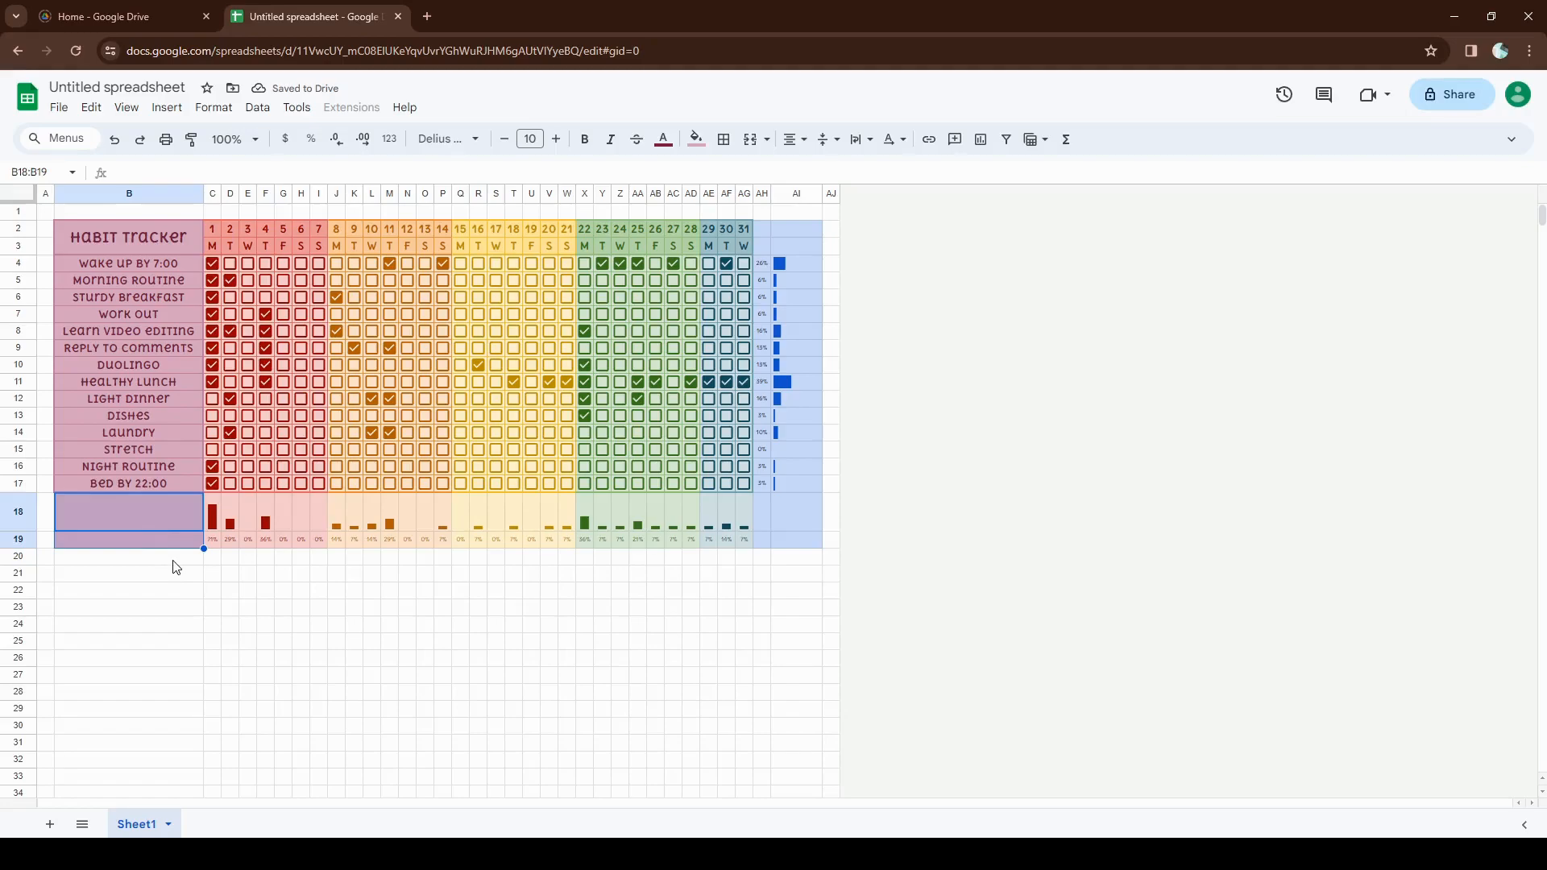
# - Merge B18:B19 and enter the bold label "Progress" in it
pyautogui.press('End')
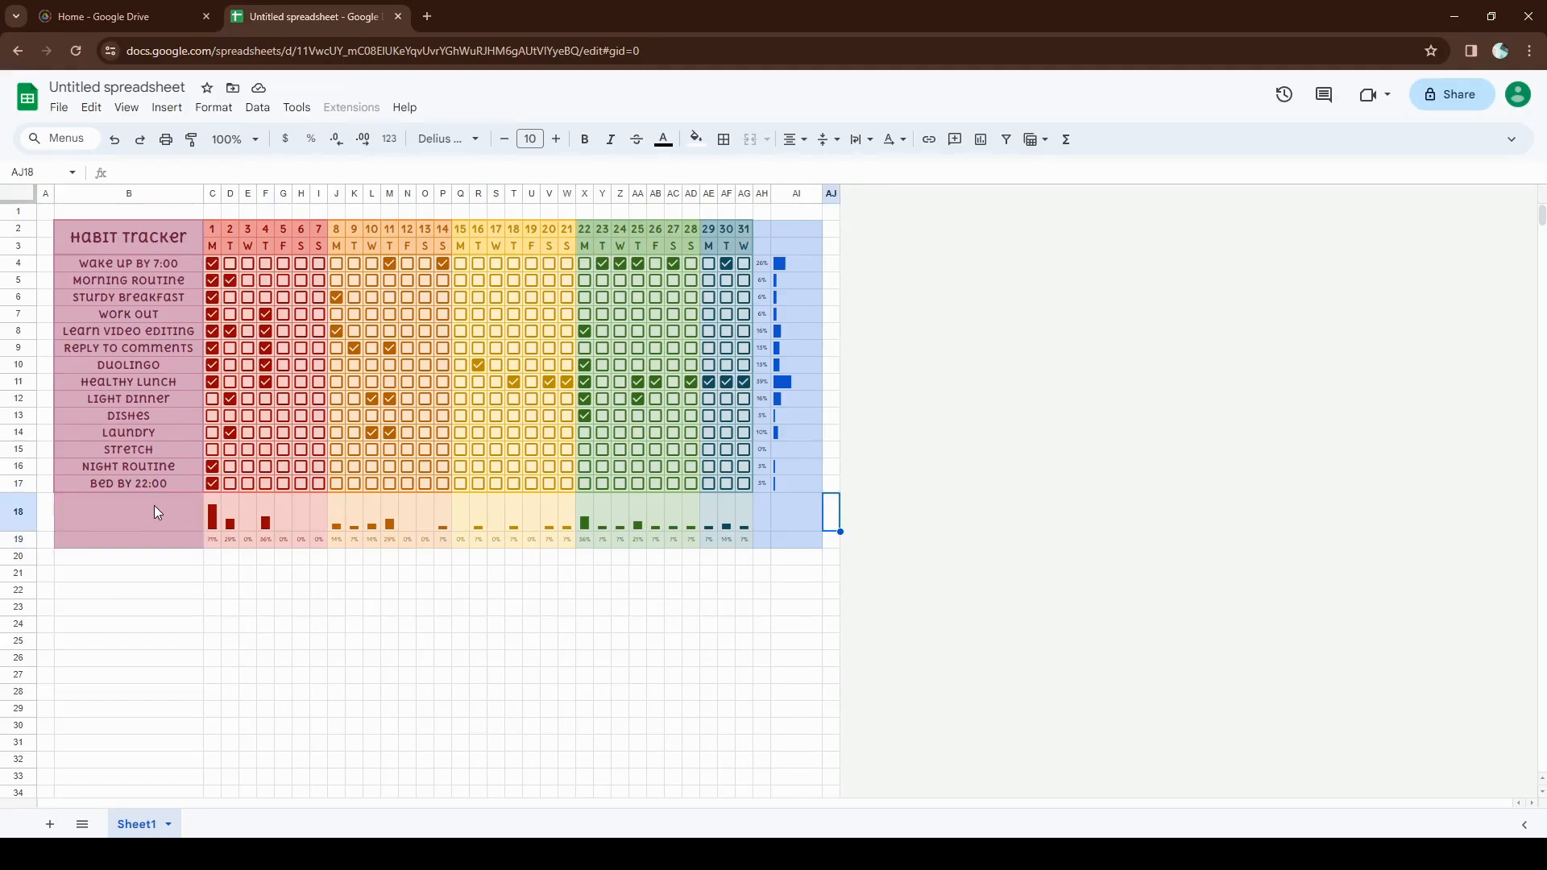
pyautogui.click(154, 511)
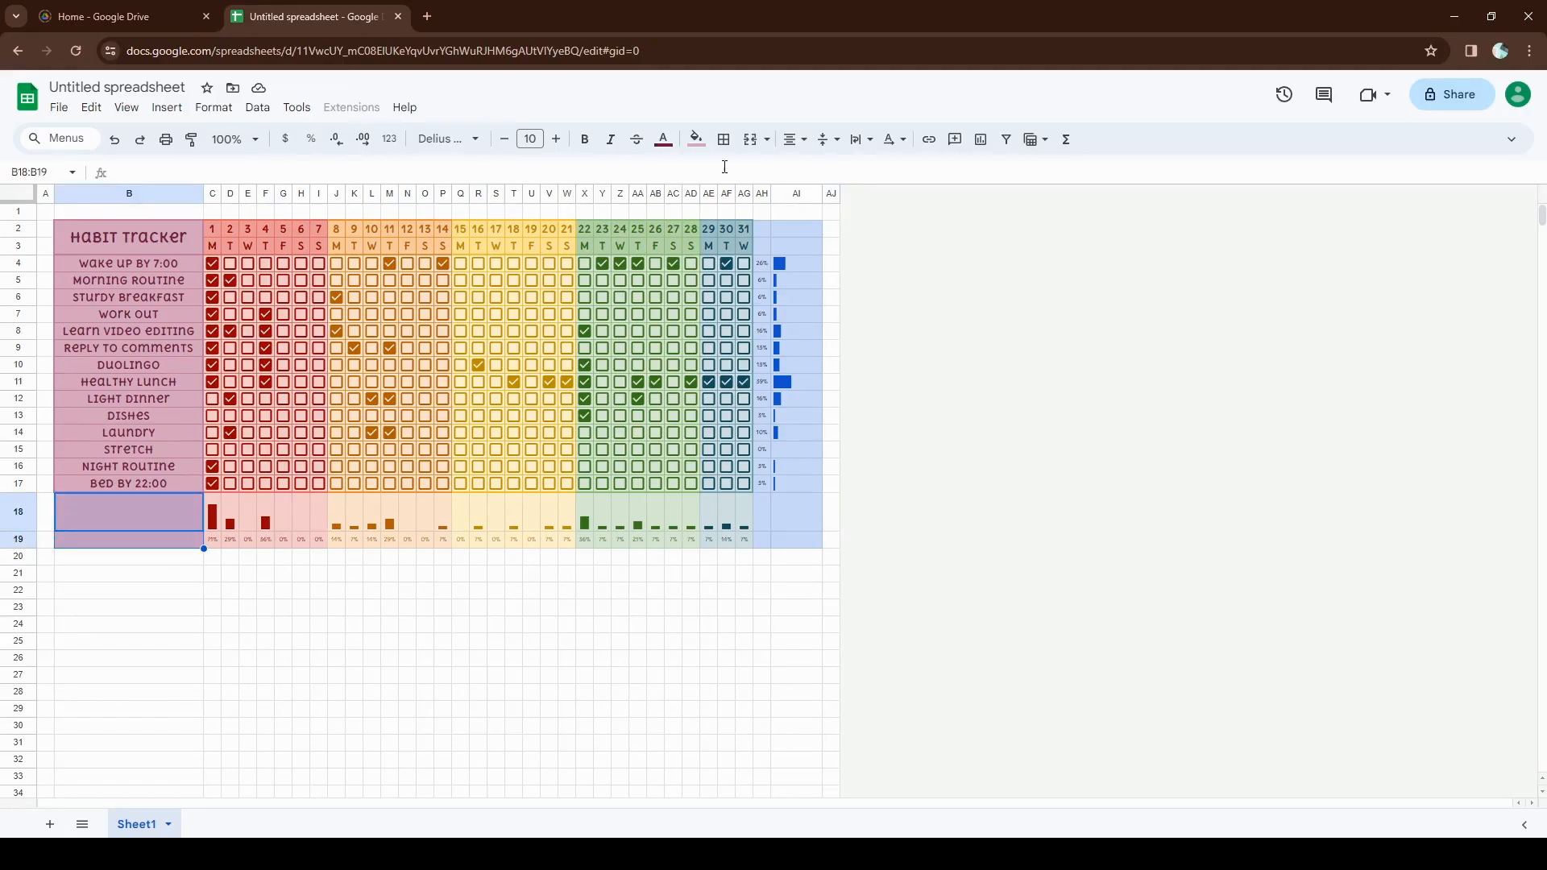
pyautogui.click(757, 142)
pyautogui.write('Progress')
pyautogui.press('Return')
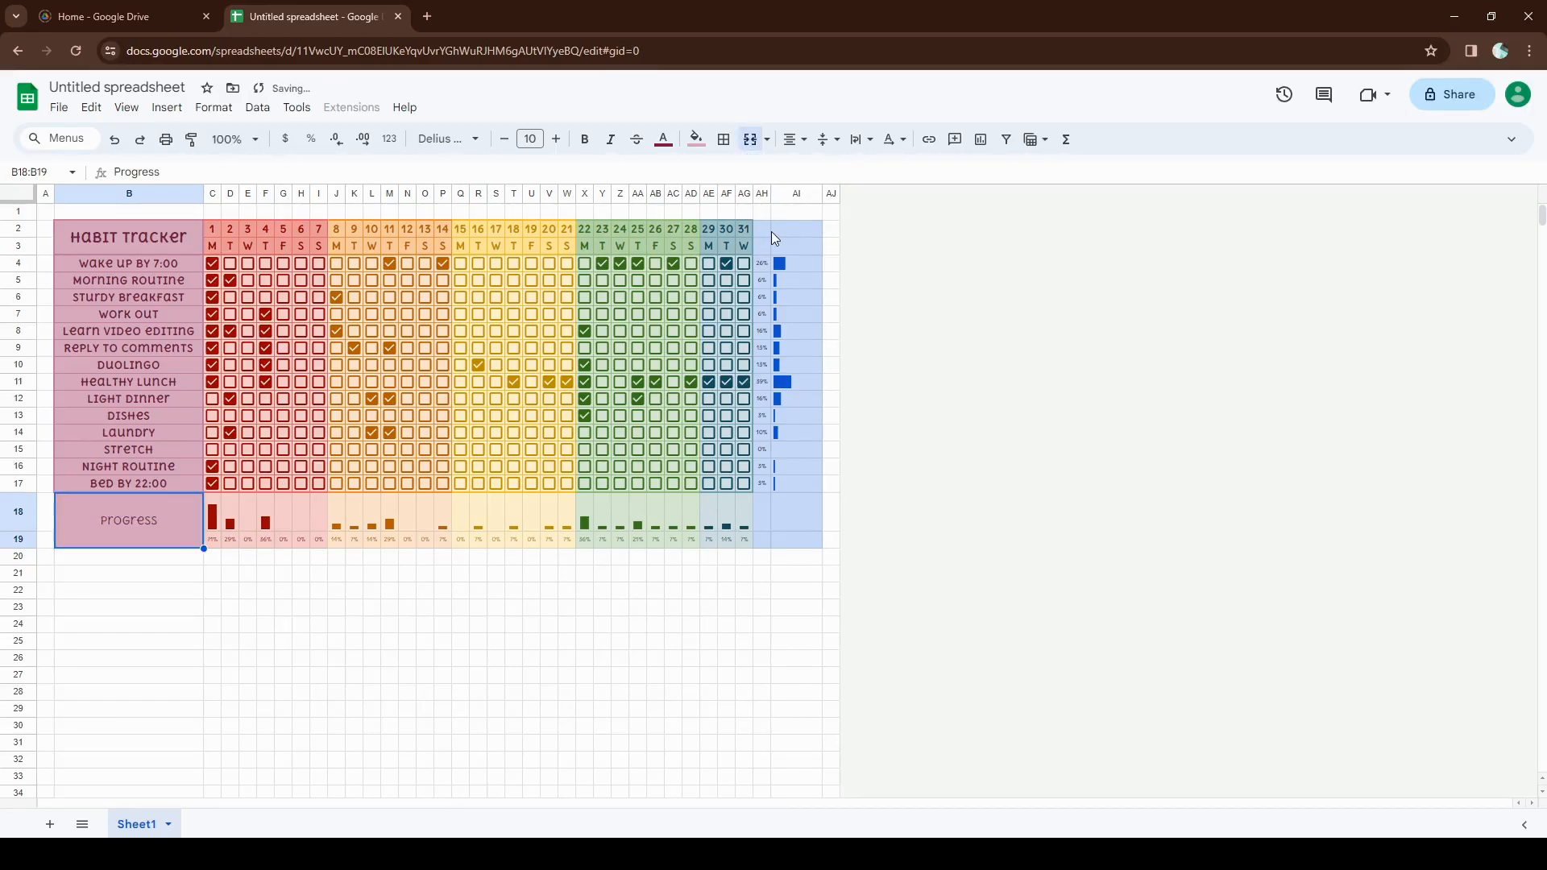
pyautogui.click(586, 145)
# - Merge AH2:AI3 and enter the bold heading "Progress" above the habit bar charts
pyautogui.moveTo(759, 225); pyautogui.dragTo(801, 240)
pyautogui.click(752, 144)
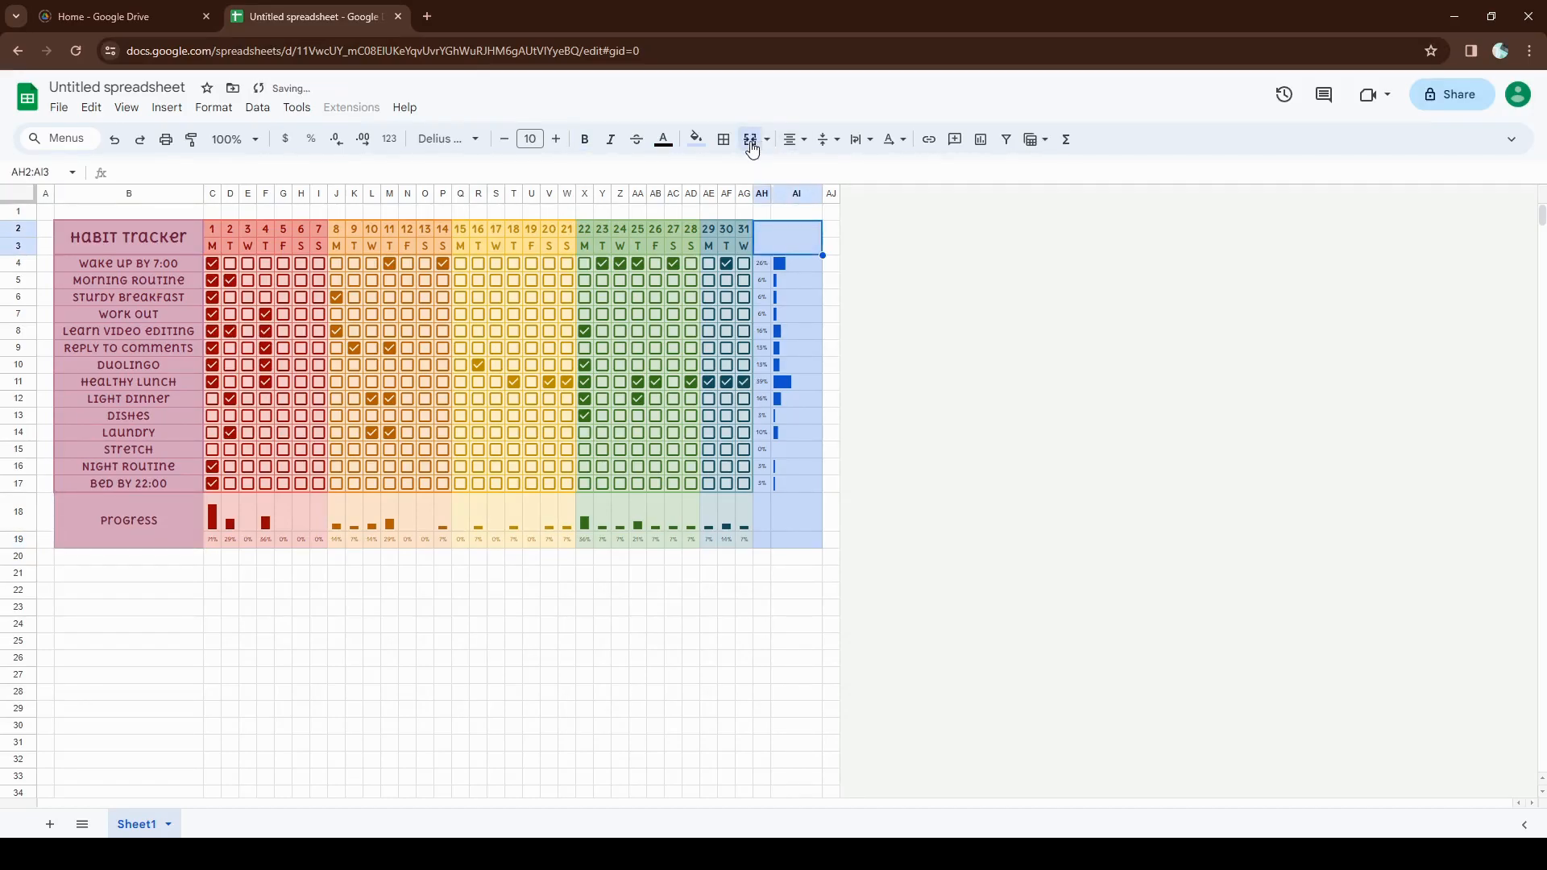
pyautogui.write('Progress')
pyautogui.press('Return')
pyautogui.click(586, 140)
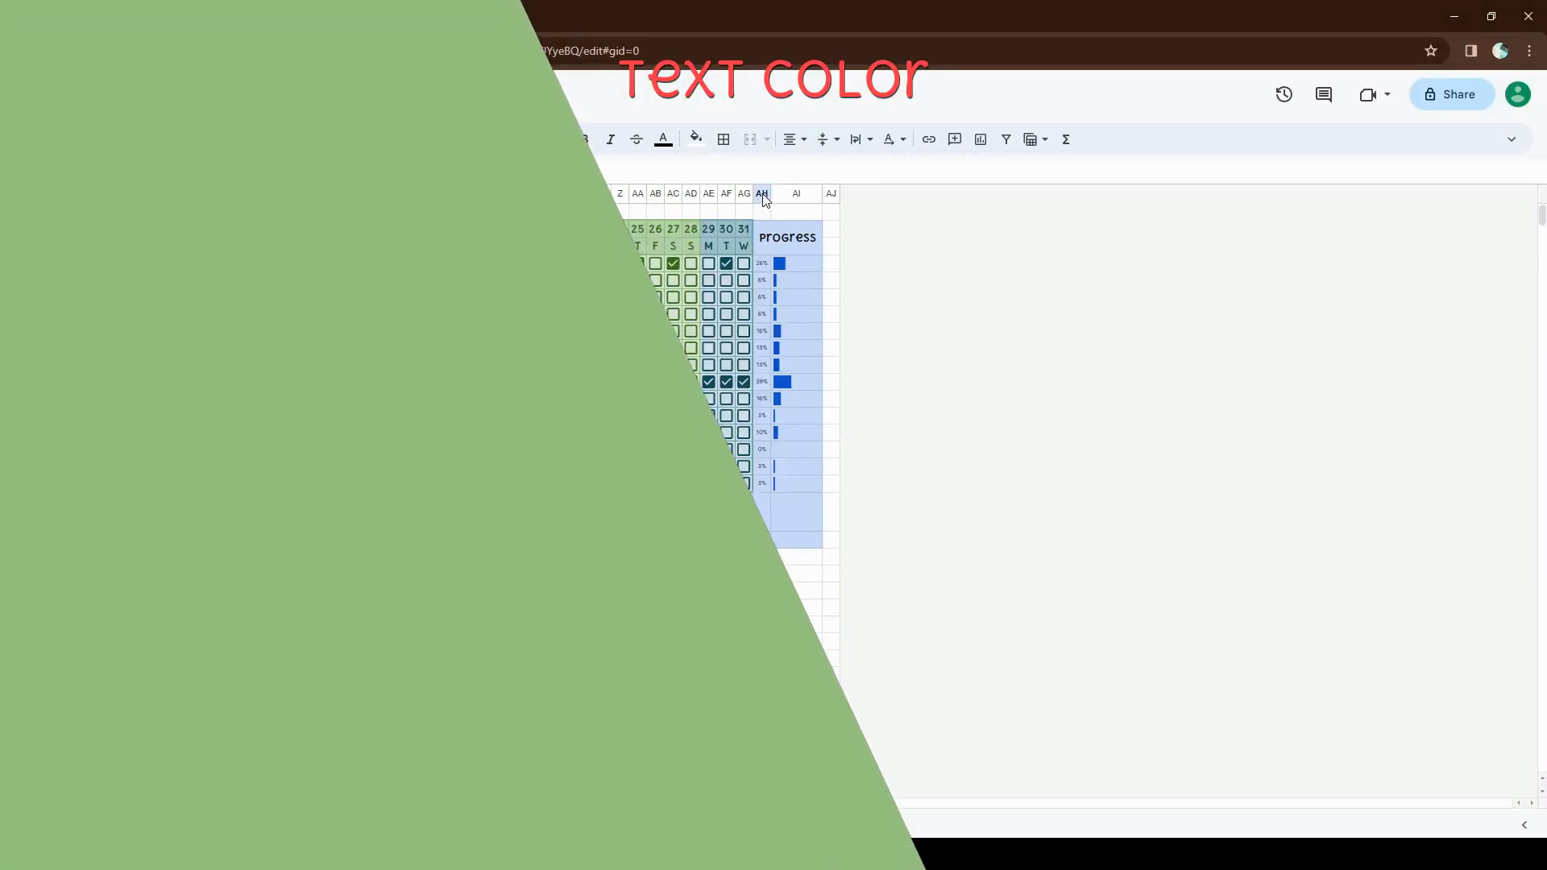
# - Set the text color of columns AH:AI to dark cornflower blue 2 and check its hex code against the AI4 formula
pyautogui.click(663, 138)
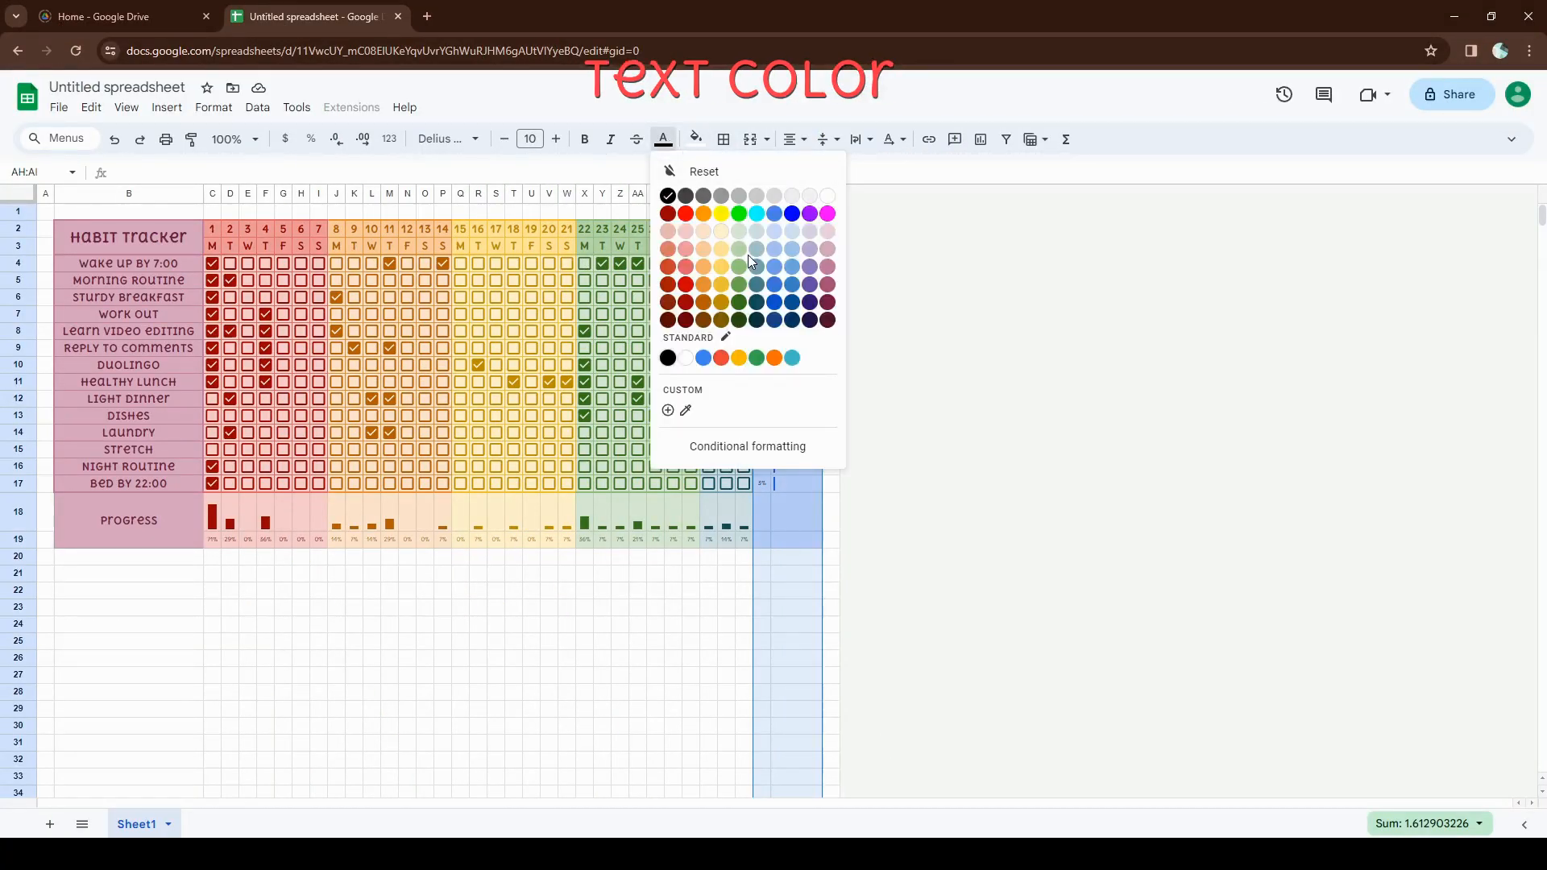
pyautogui.click(775, 303)
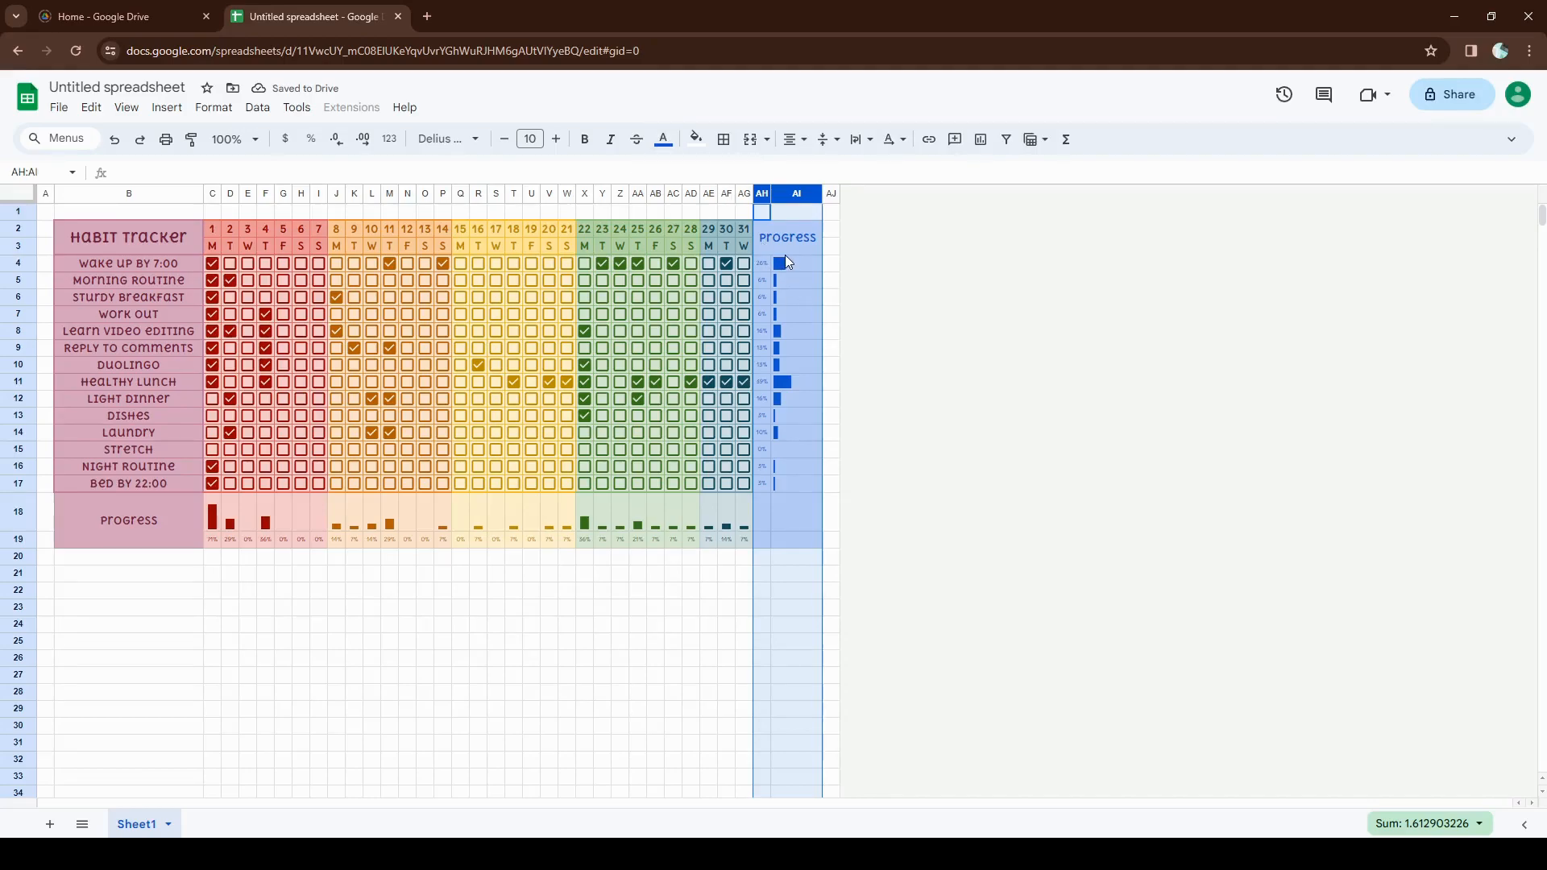
pyautogui.click(663, 139)
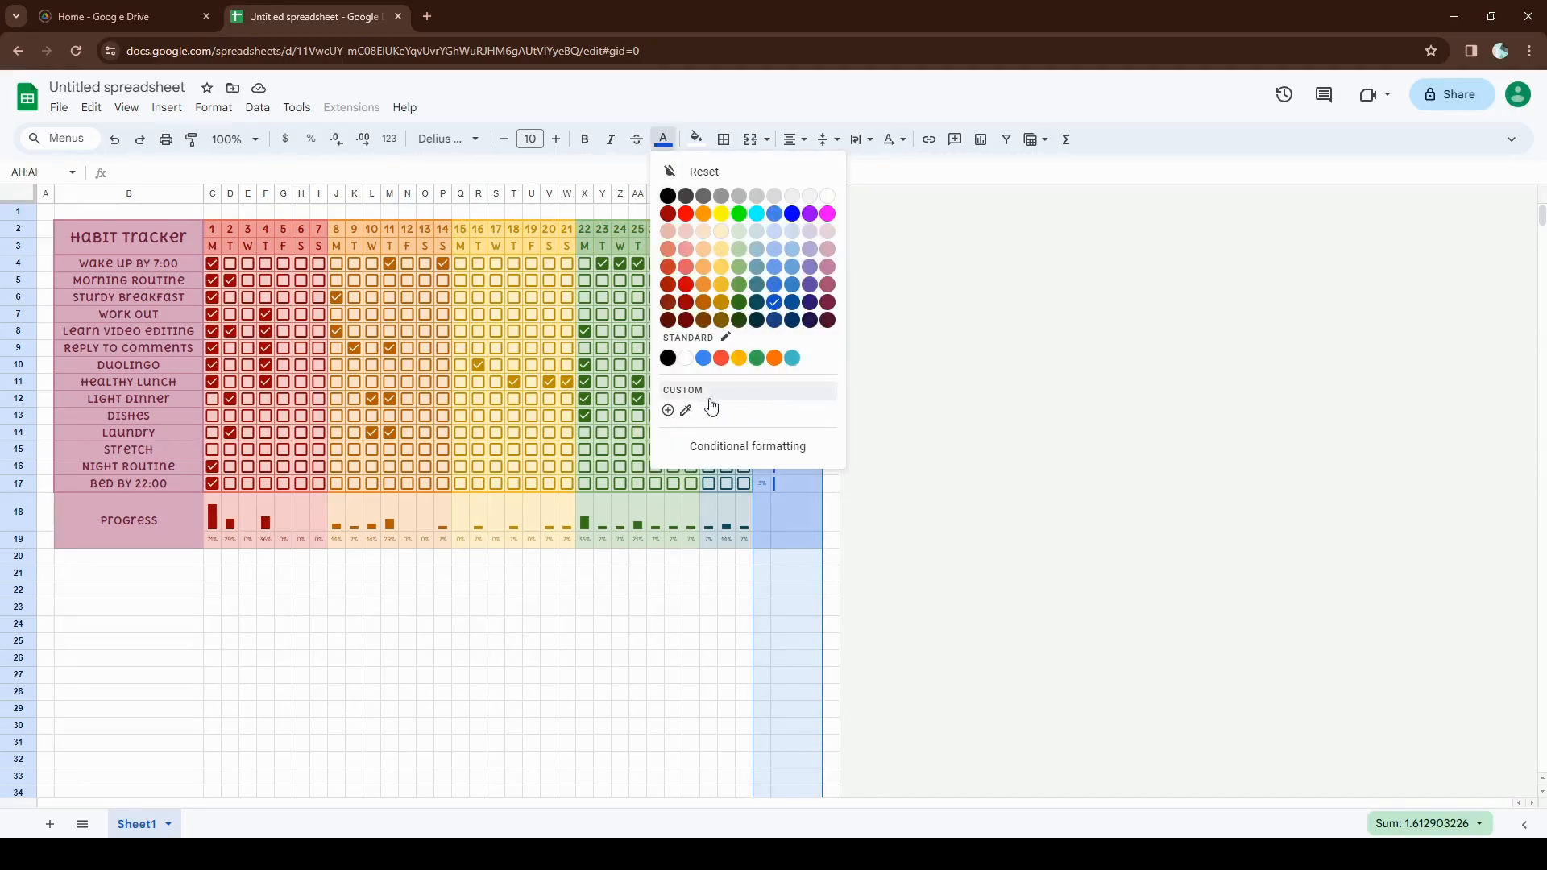
pyautogui.click(668, 411)
pyautogui.moveTo(659, 501); pyautogui.dragTo(662, 537)
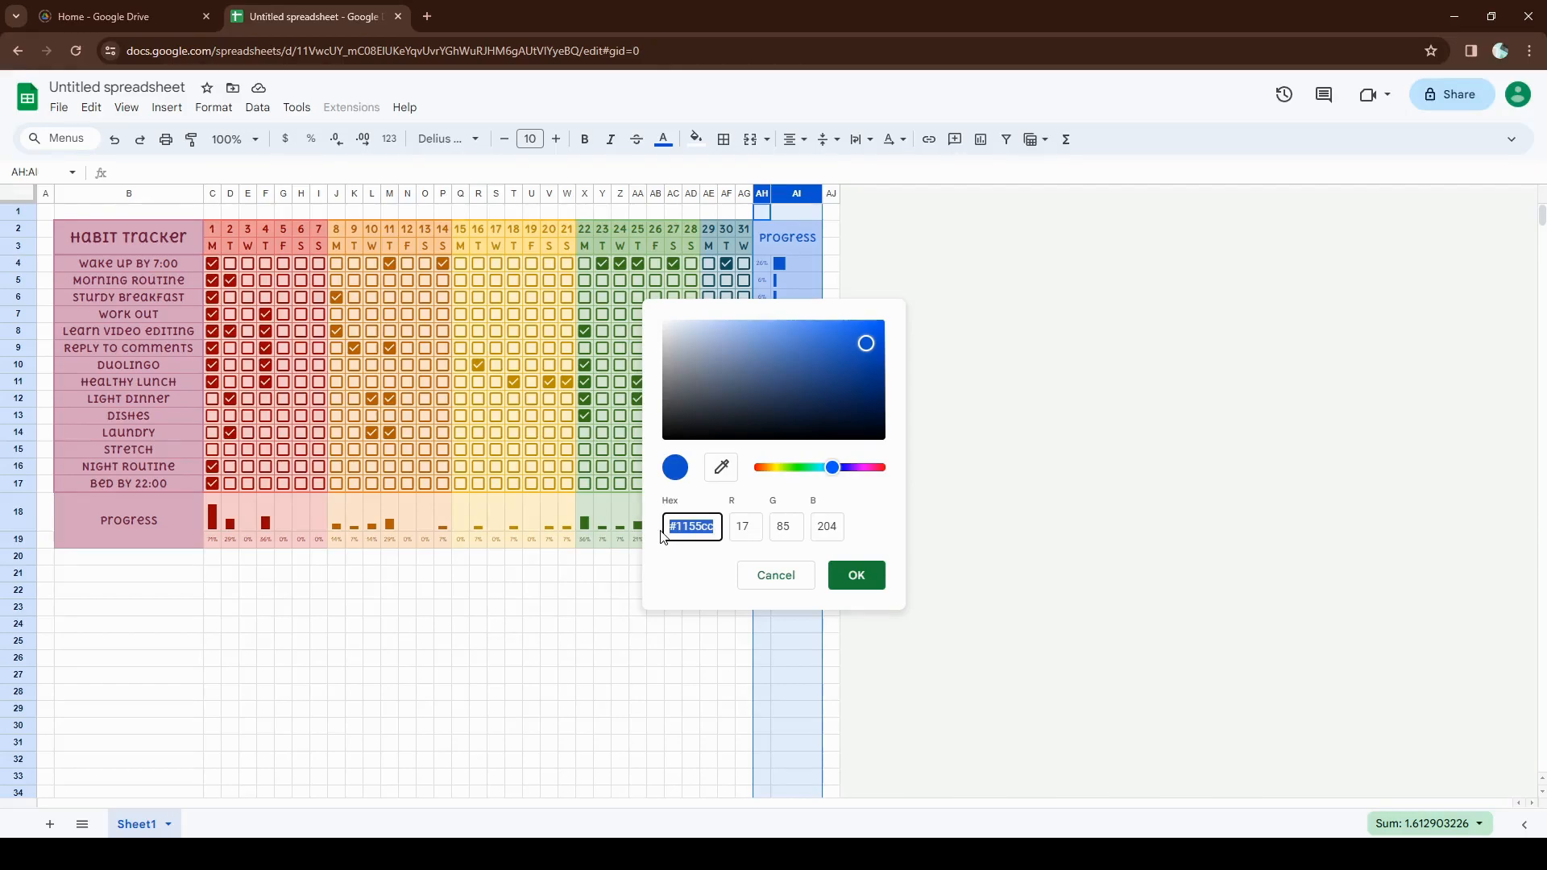
pyautogui.click(759, 587)
pyautogui.click(790, 266)
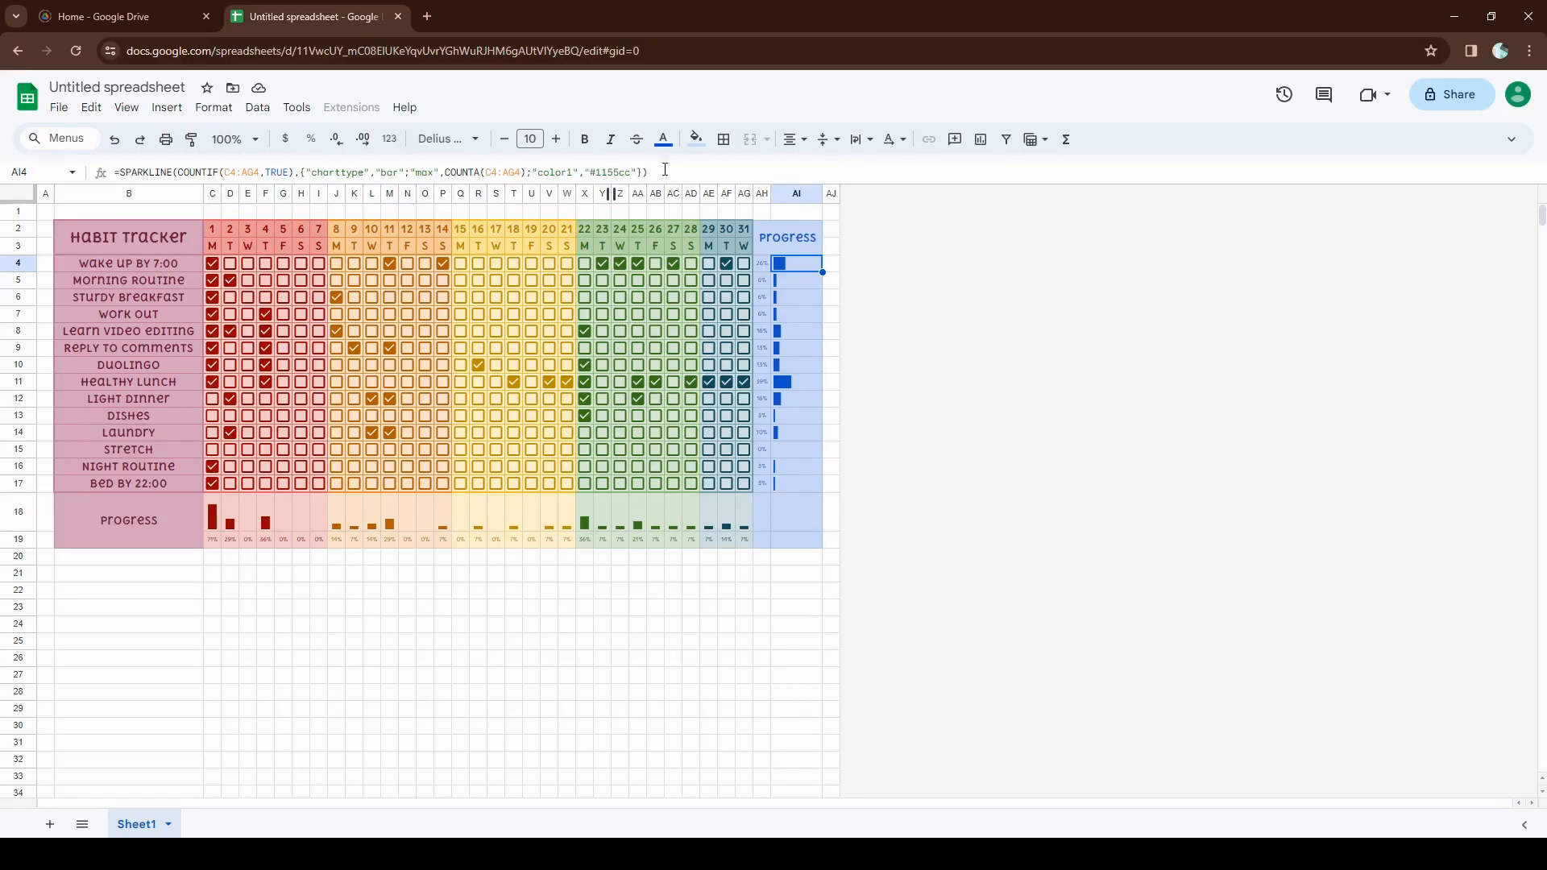
pyautogui.click(813, 317)
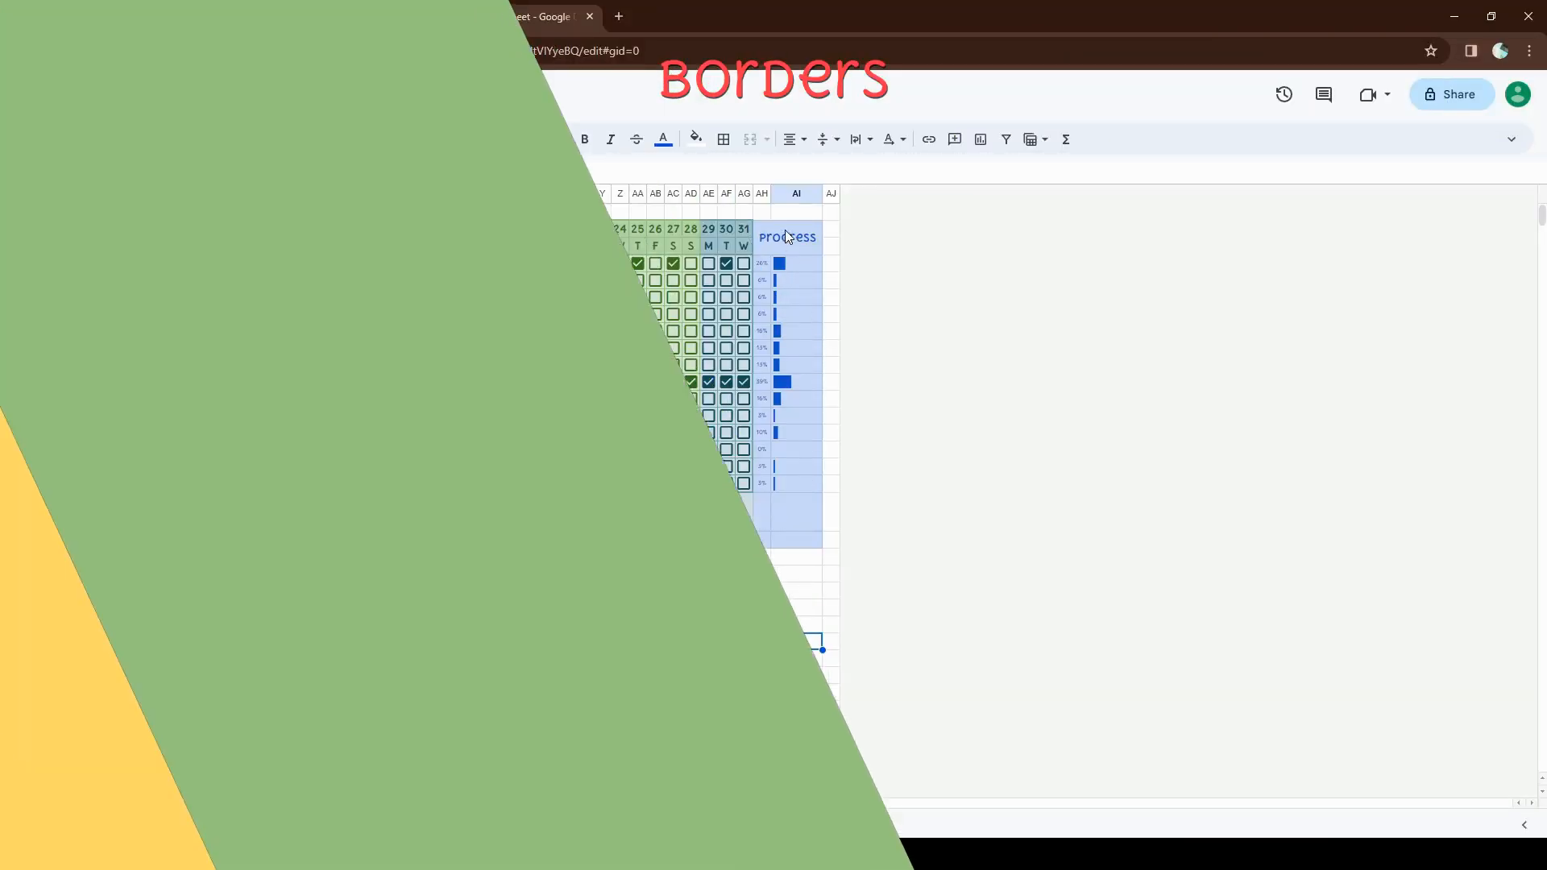
# - Add cornflower blue inner horizontal borders to AH2:AI19, choosing the border color and line style
pyautogui.moveTo(785, 230); pyautogui.dragTo(795, 534)
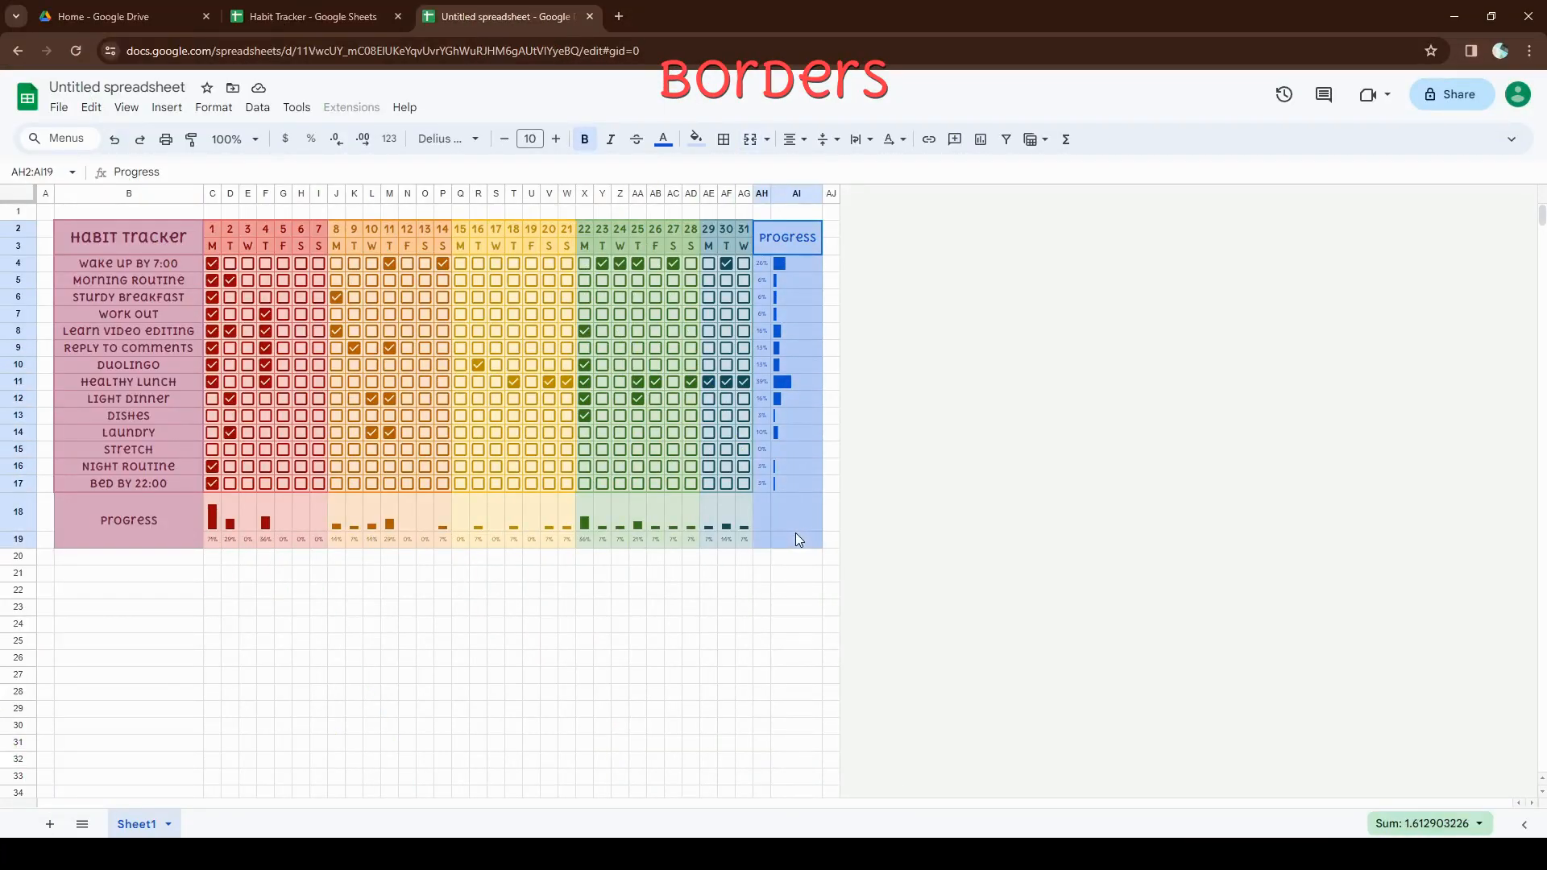
pyautogui.click(723, 138)
pyautogui.click(875, 176)
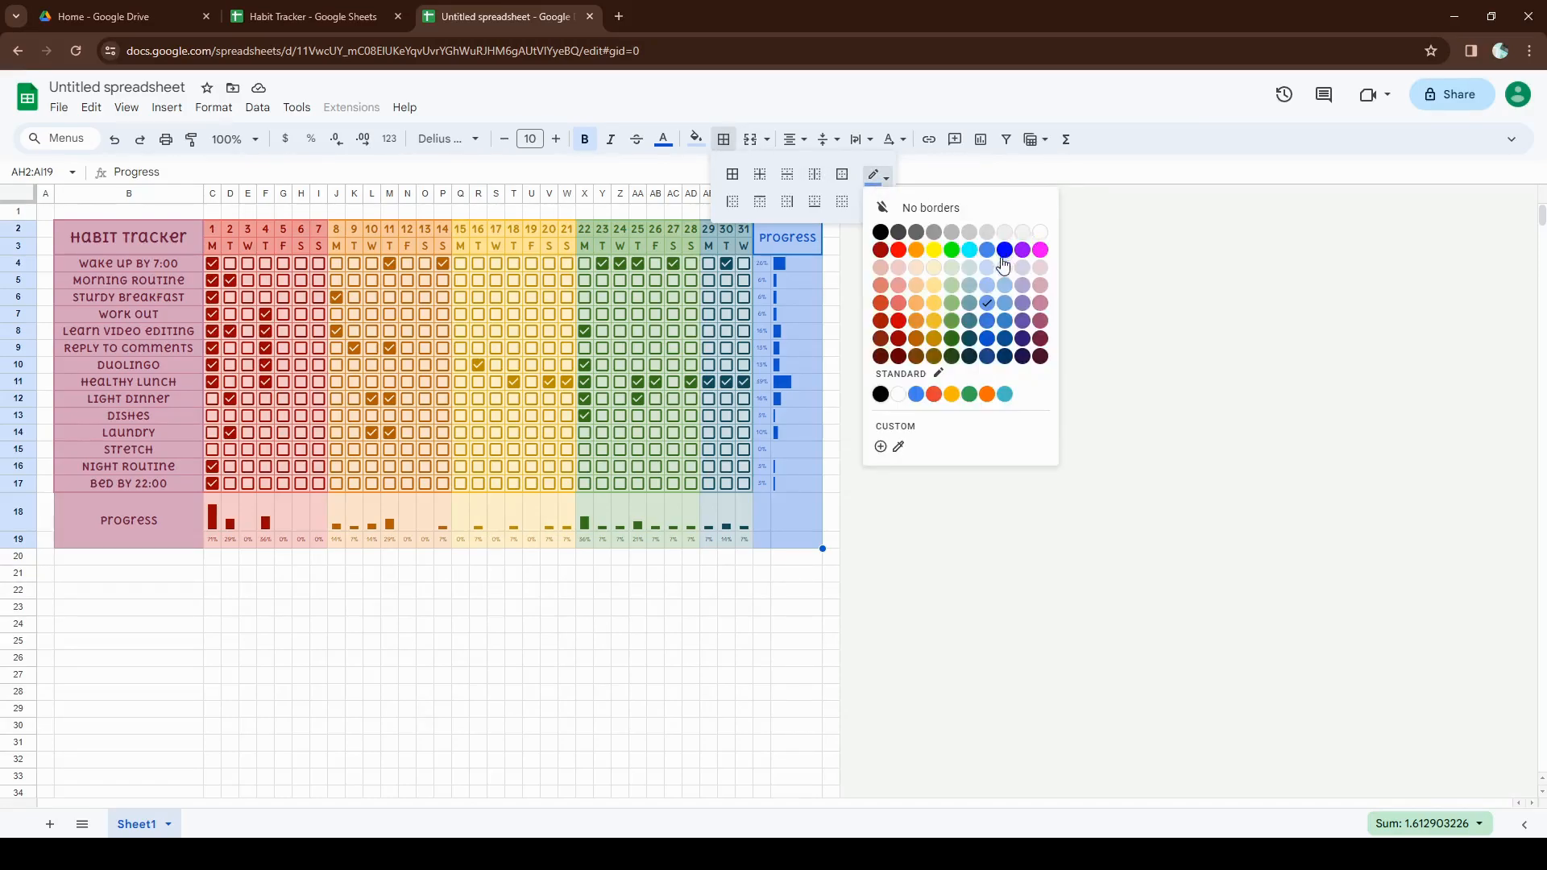
pyautogui.click(993, 313)
pyautogui.click(879, 199)
pyautogui.click(910, 227)
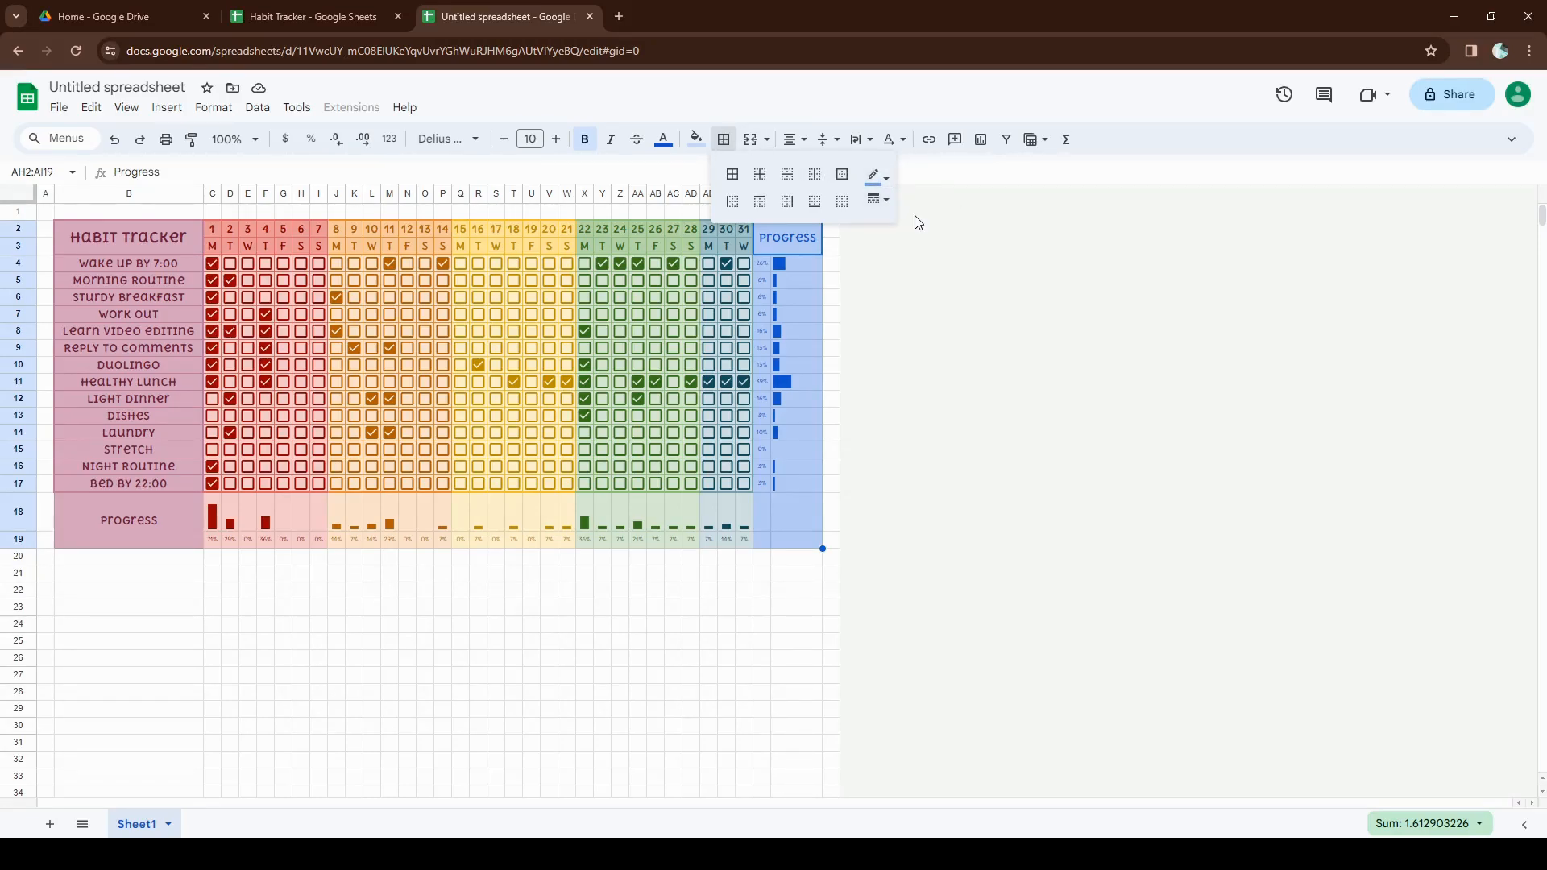
pyautogui.click(785, 176)
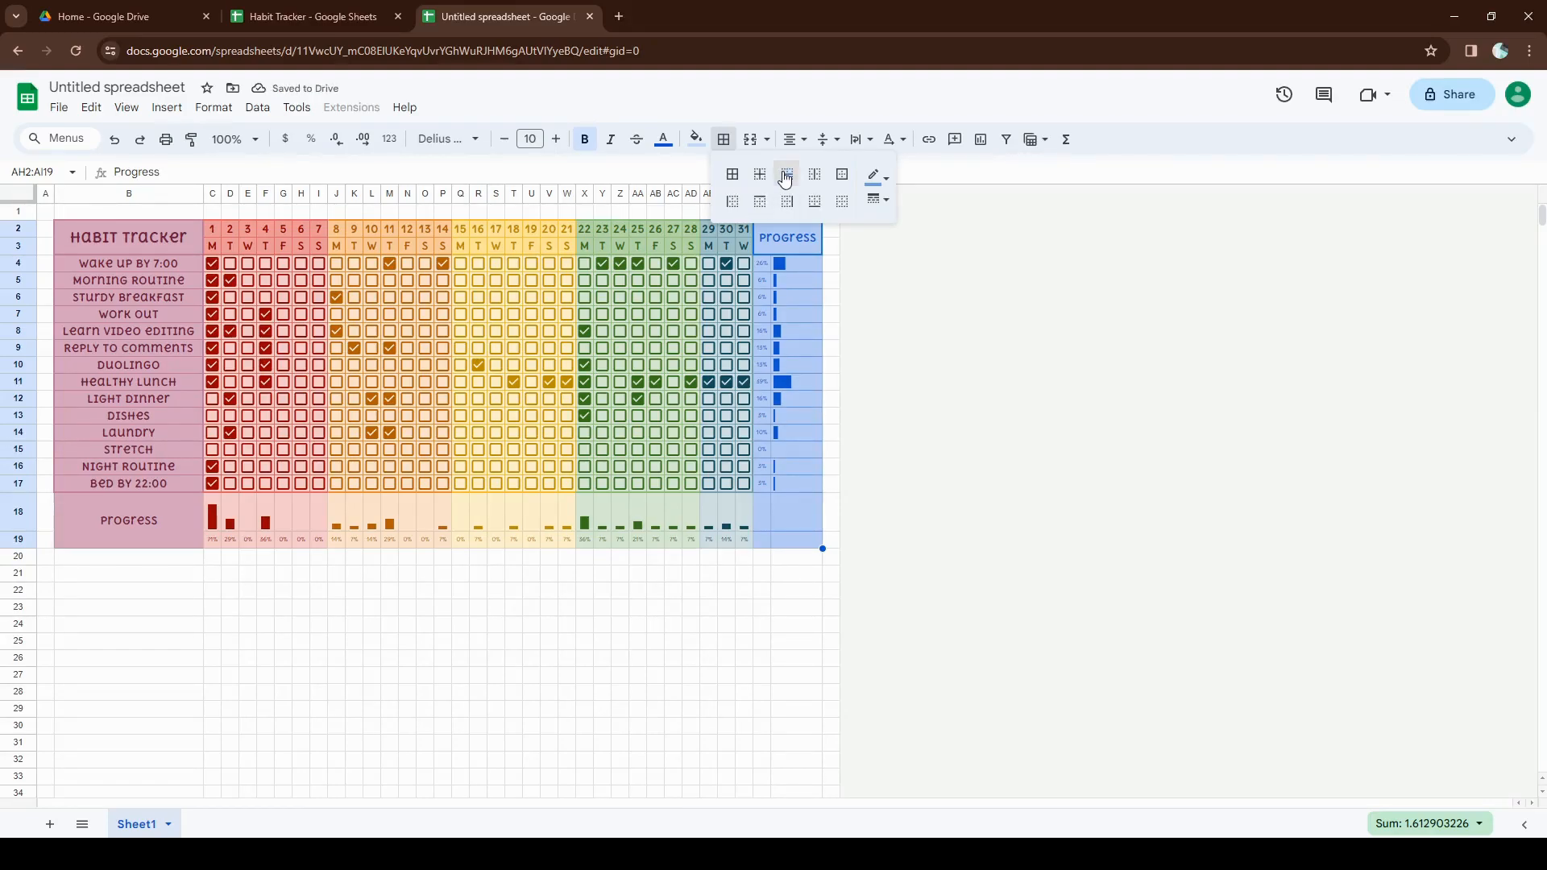
# - Add a right border to AH2:AI19 and choose its line style
pyautogui.click(787, 202)
pyautogui.click(878, 212)
pyautogui.click(933, 255)
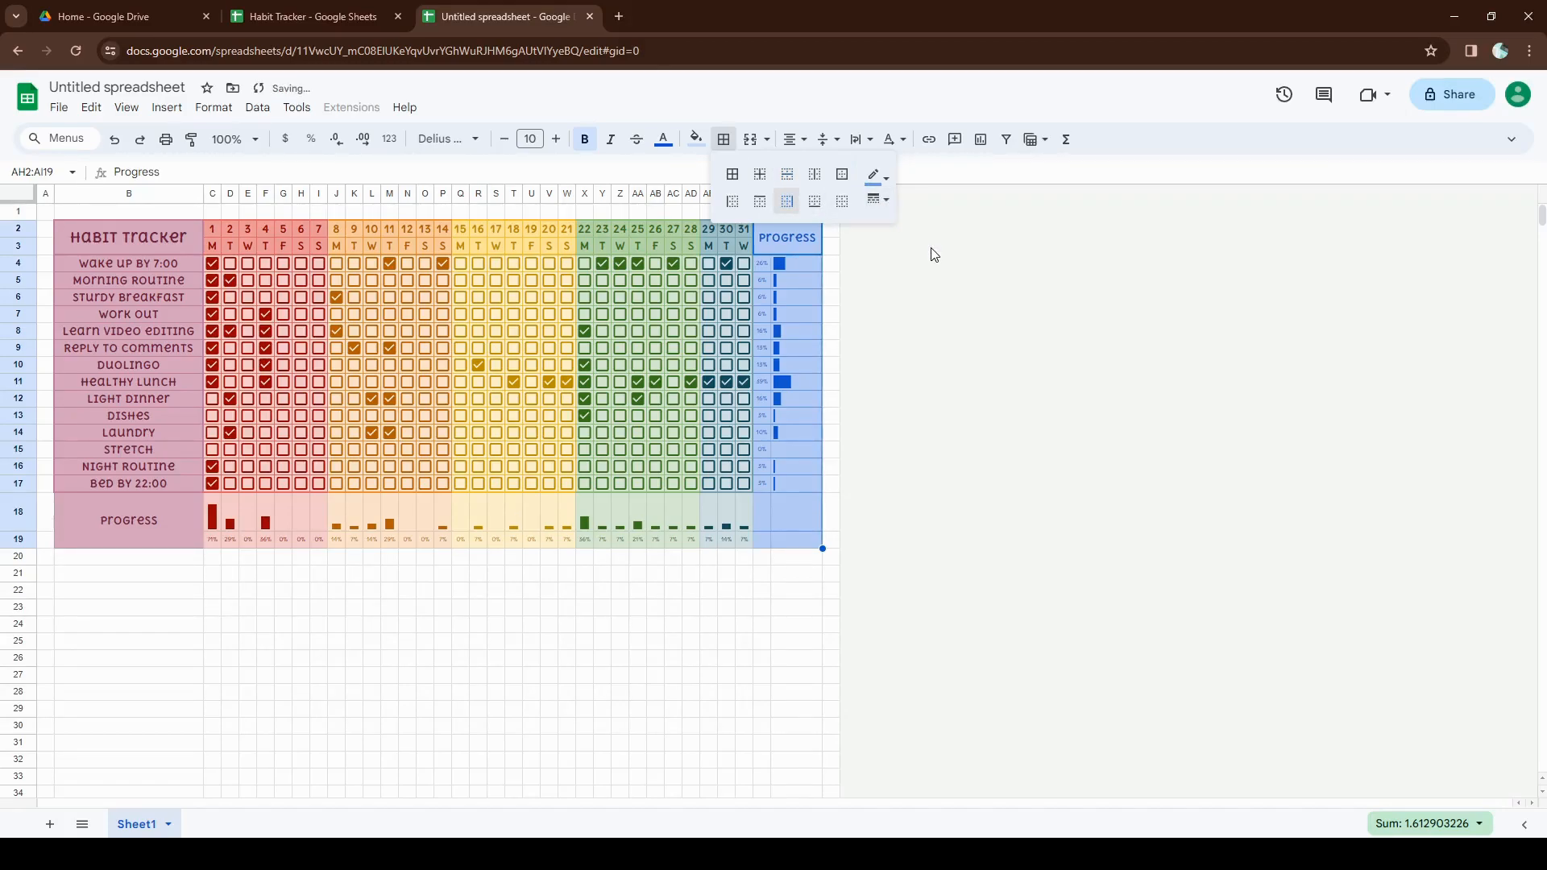
# - Add bottom borders to the habit progress ranges AH2:AI19 and AH4:AI17
pyautogui.click(815, 201)
pyautogui.moveTo(763, 264); pyautogui.dragTo(777, 484)
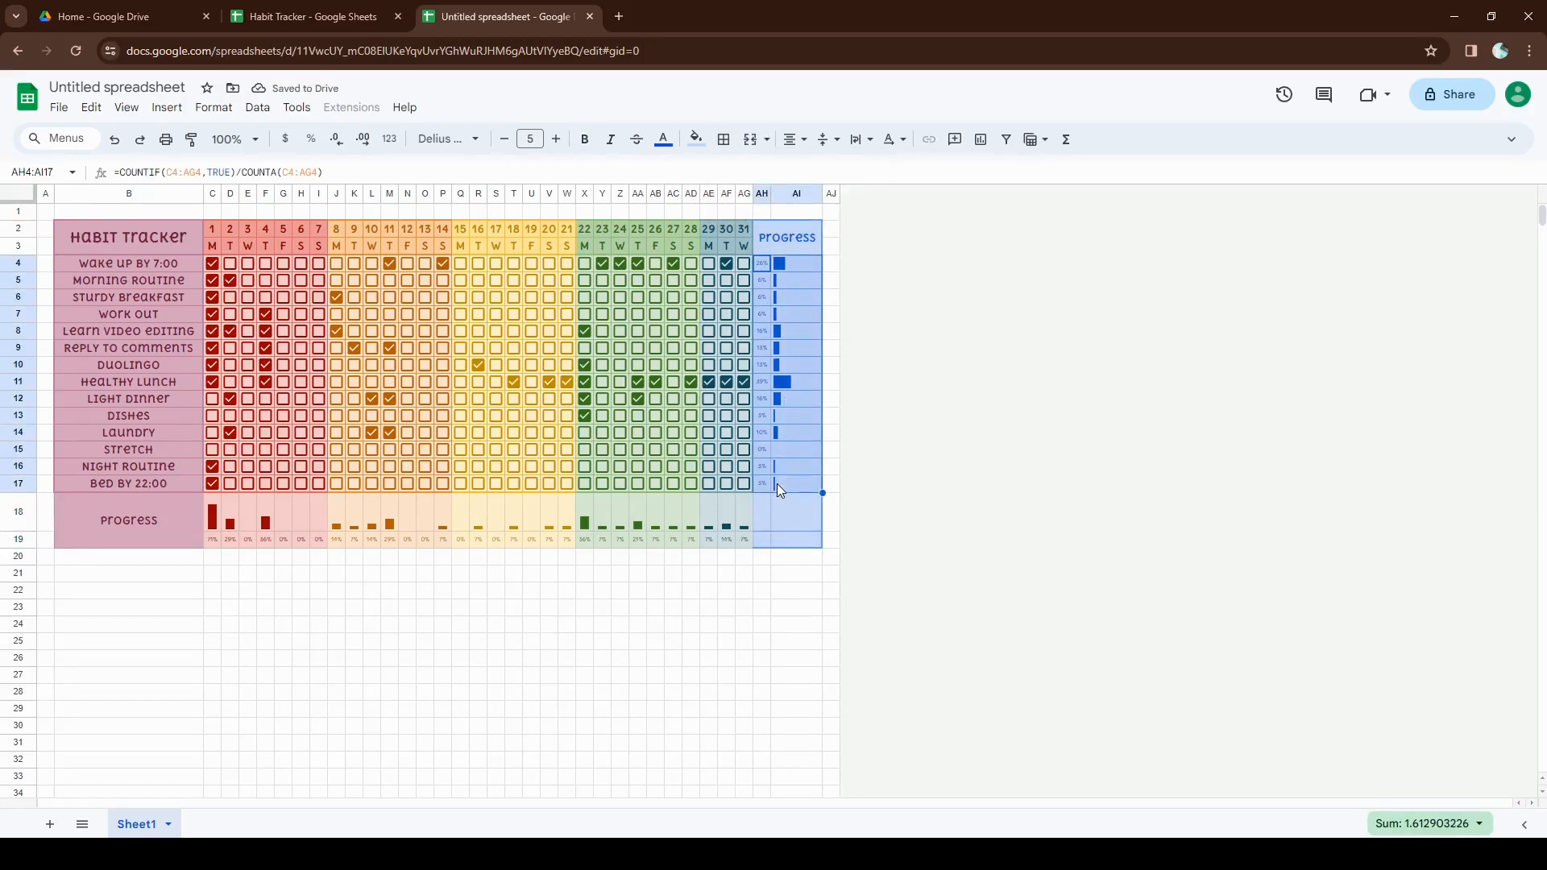
pyautogui.click(724, 139)
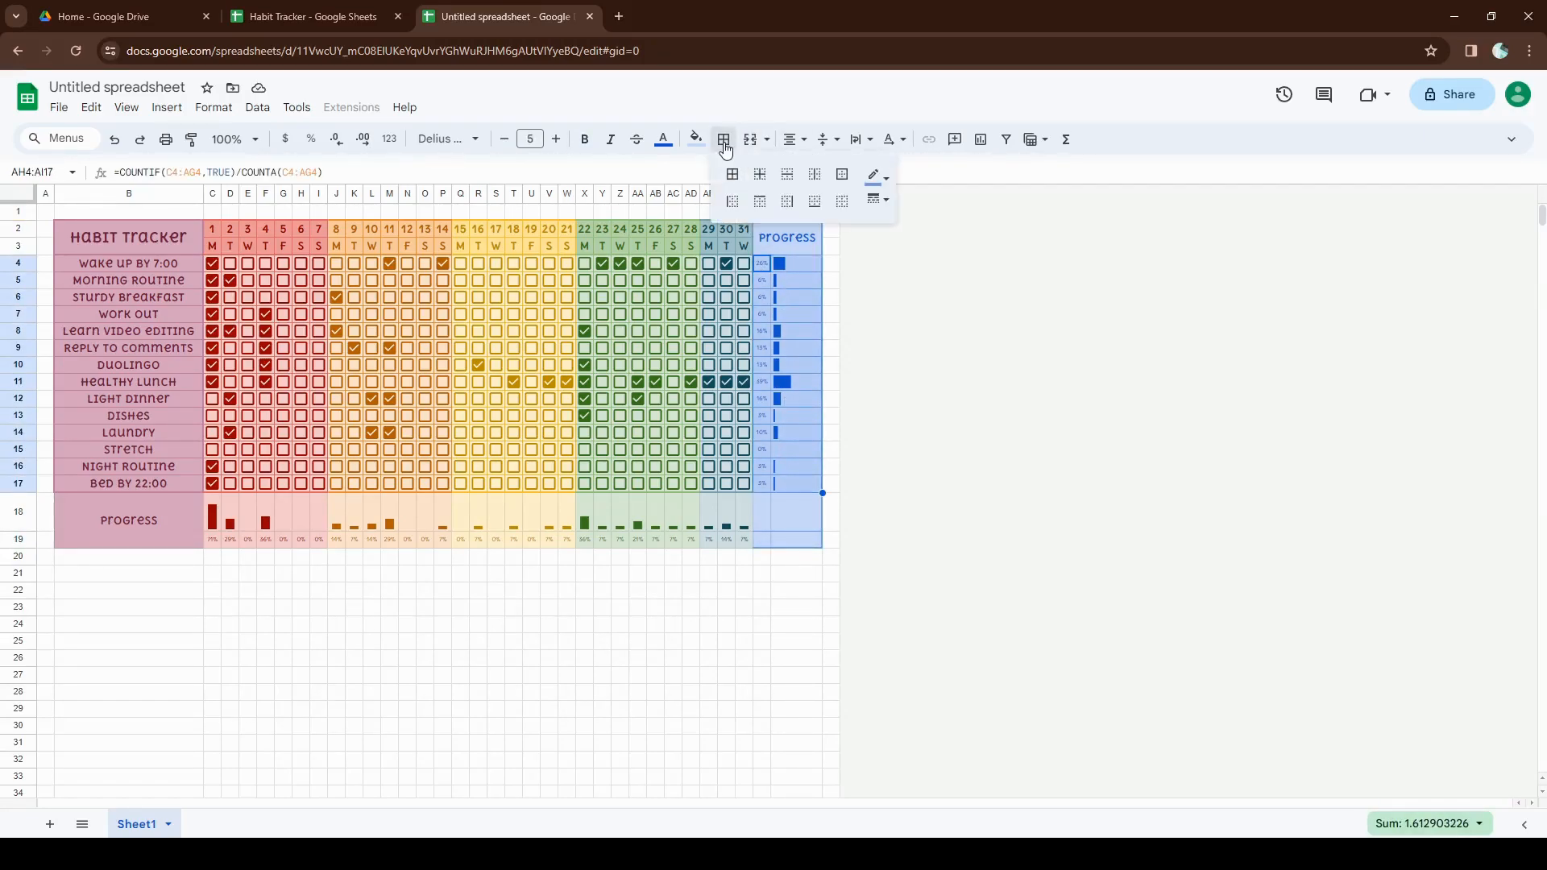
pyautogui.click(815, 202)
pyautogui.click(833, 352)
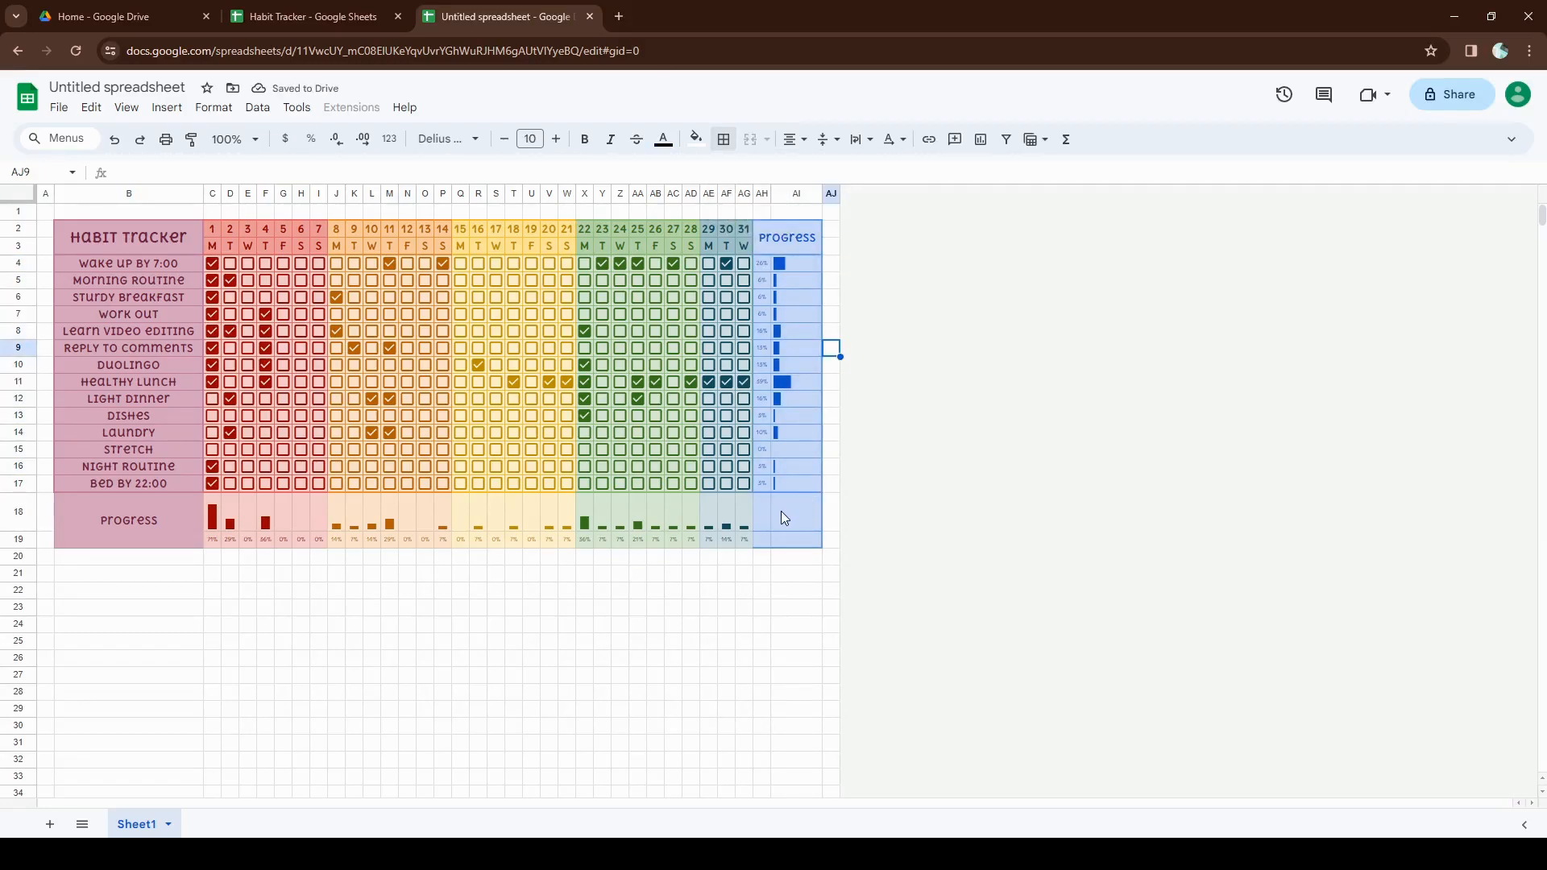
# - Add light cyan 1 bottom and right borders to AE18:AG19, using a thin solid line for the right border
pyautogui.moveTo(709, 507); pyautogui.dragTo(743, 534)
pyautogui.click(724, 139)
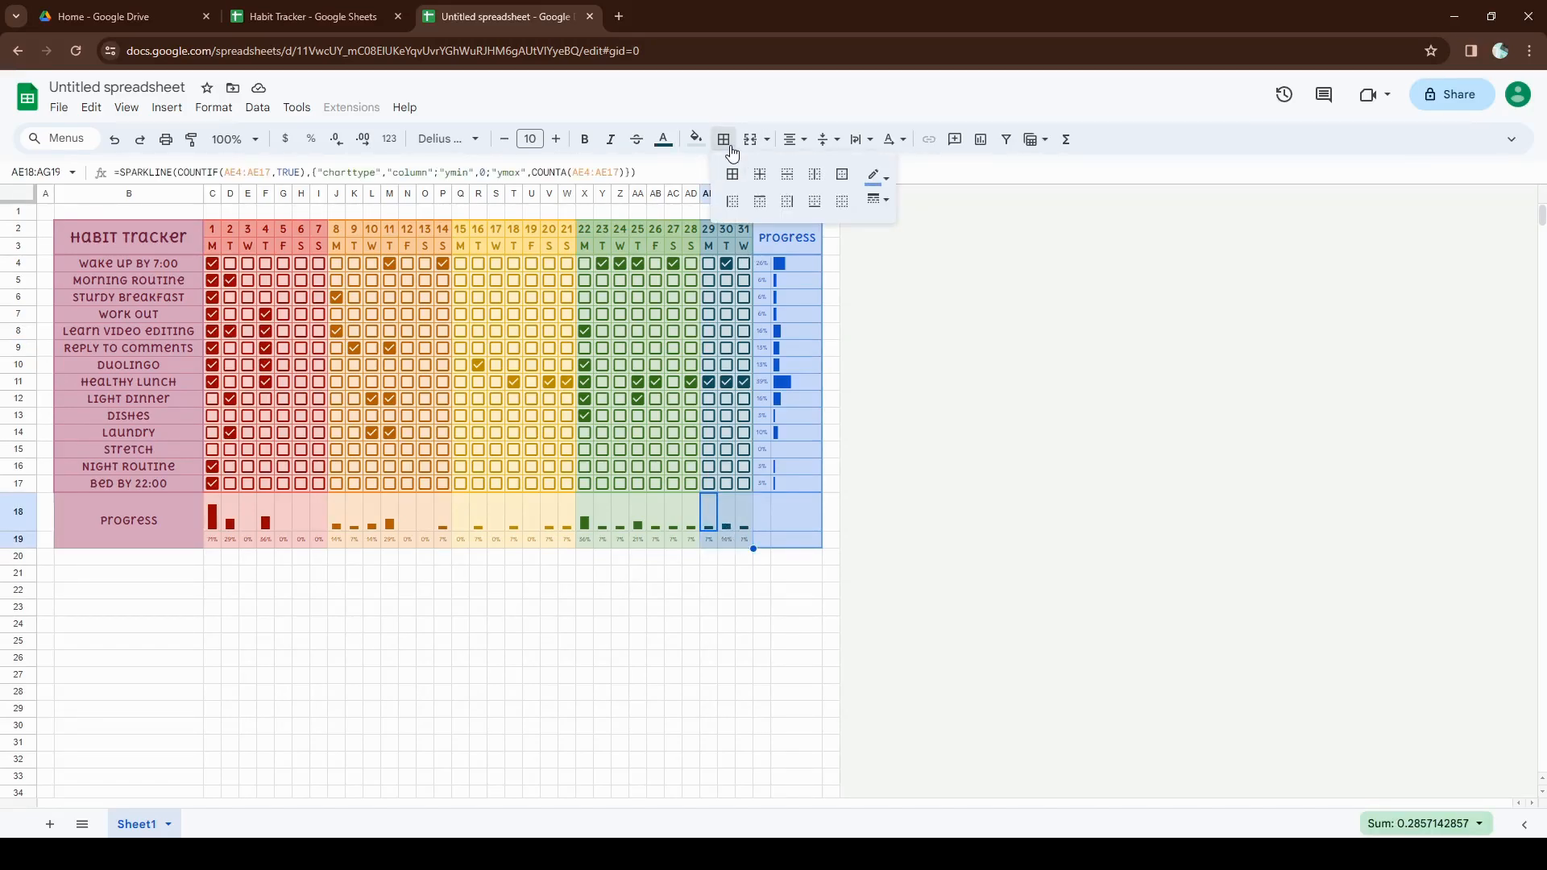
pyautogui.click(875, 175)
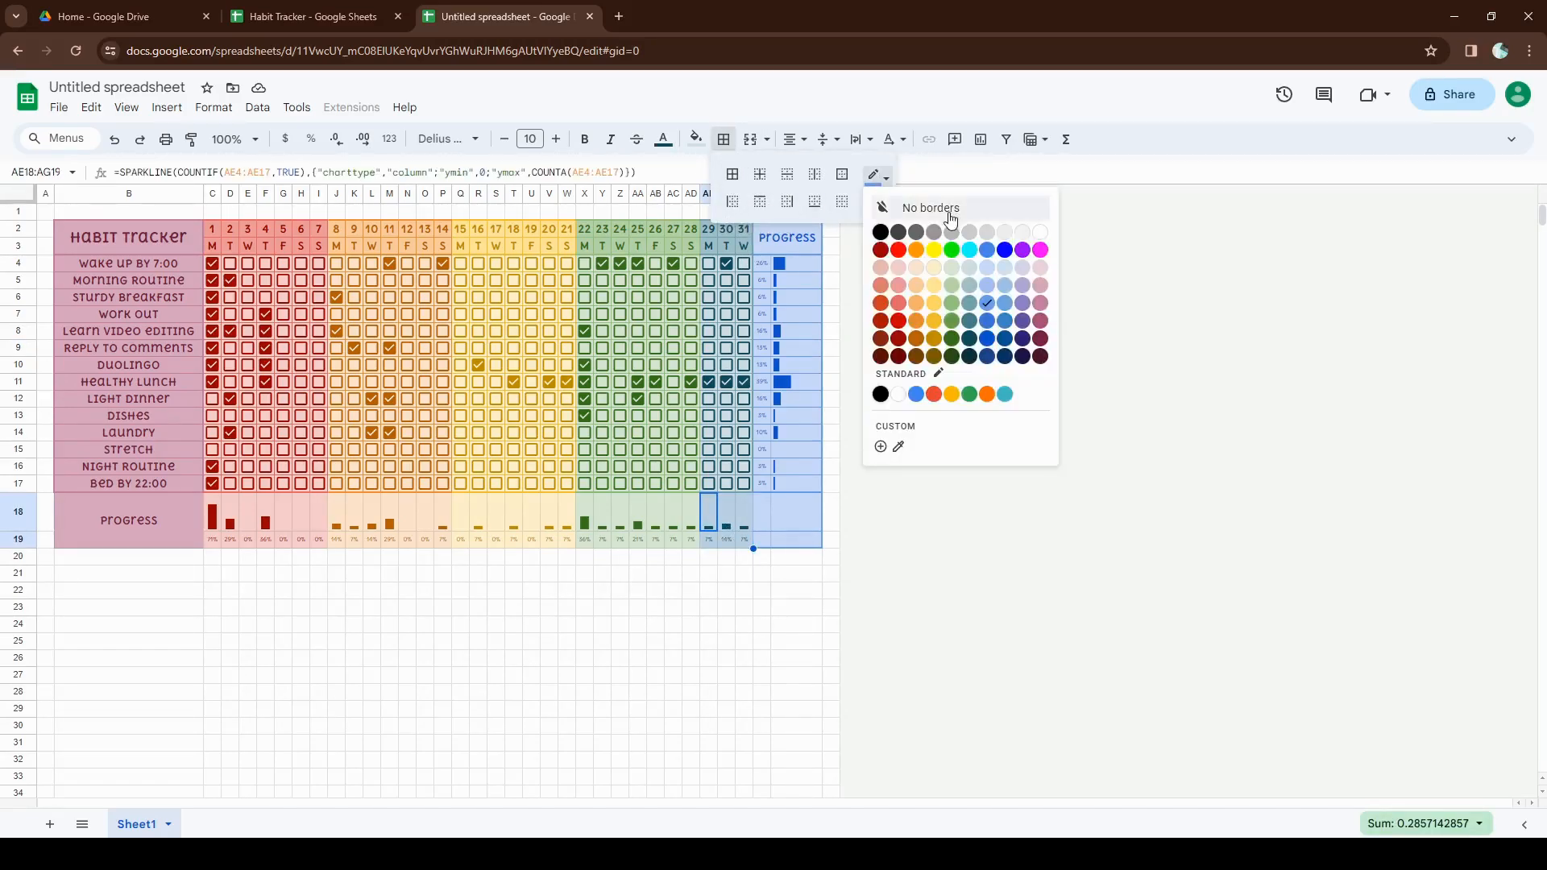
pyautogui.click(970, 308)
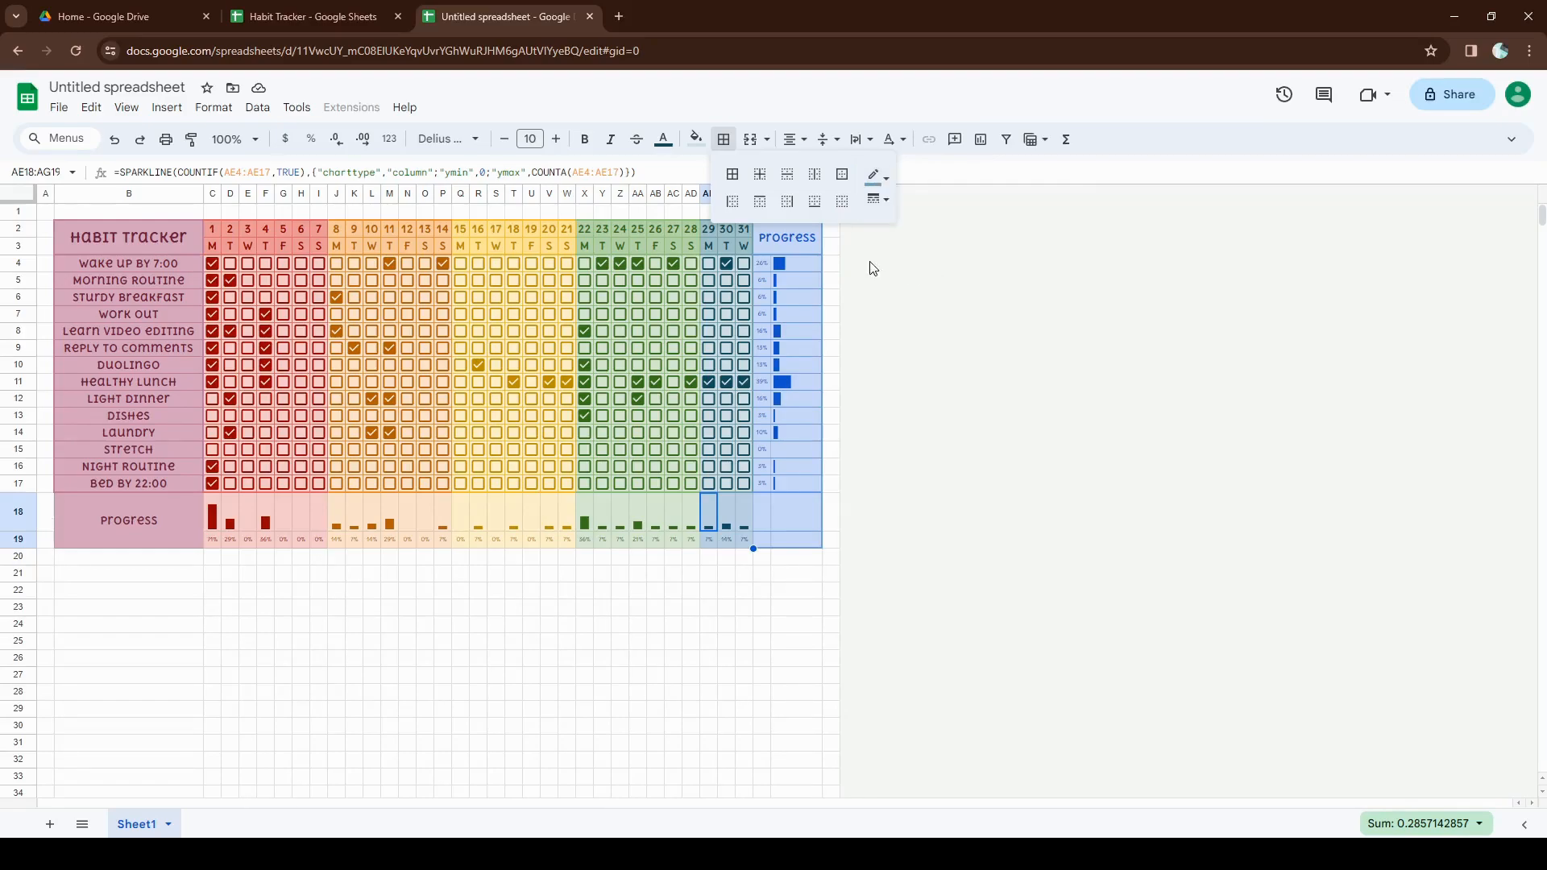
pyautogui.click(820, 211)
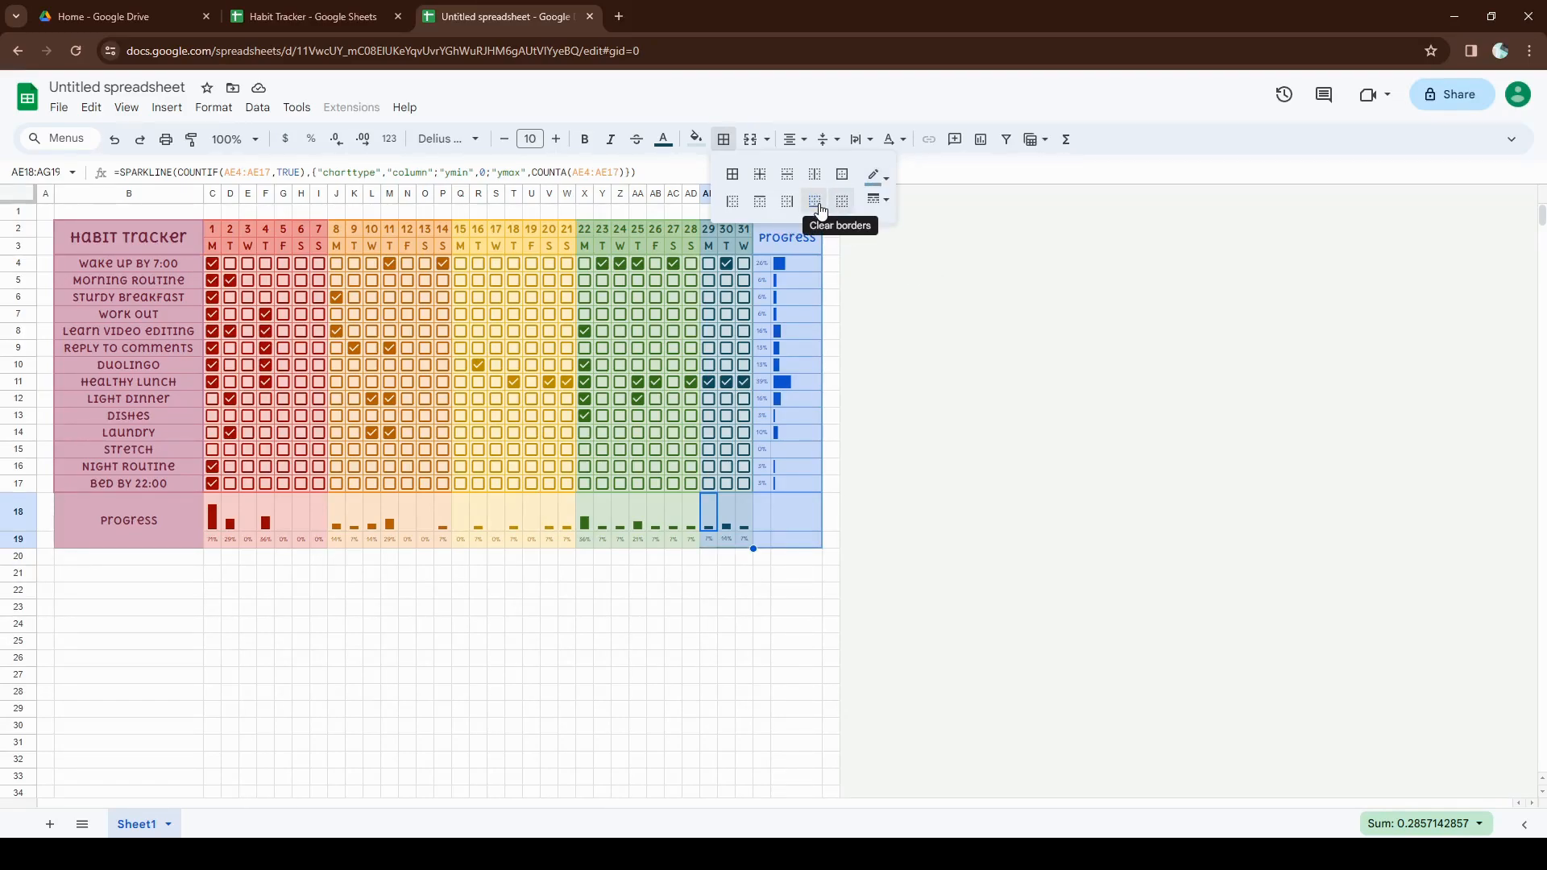
pyautogui.click(790, 203)
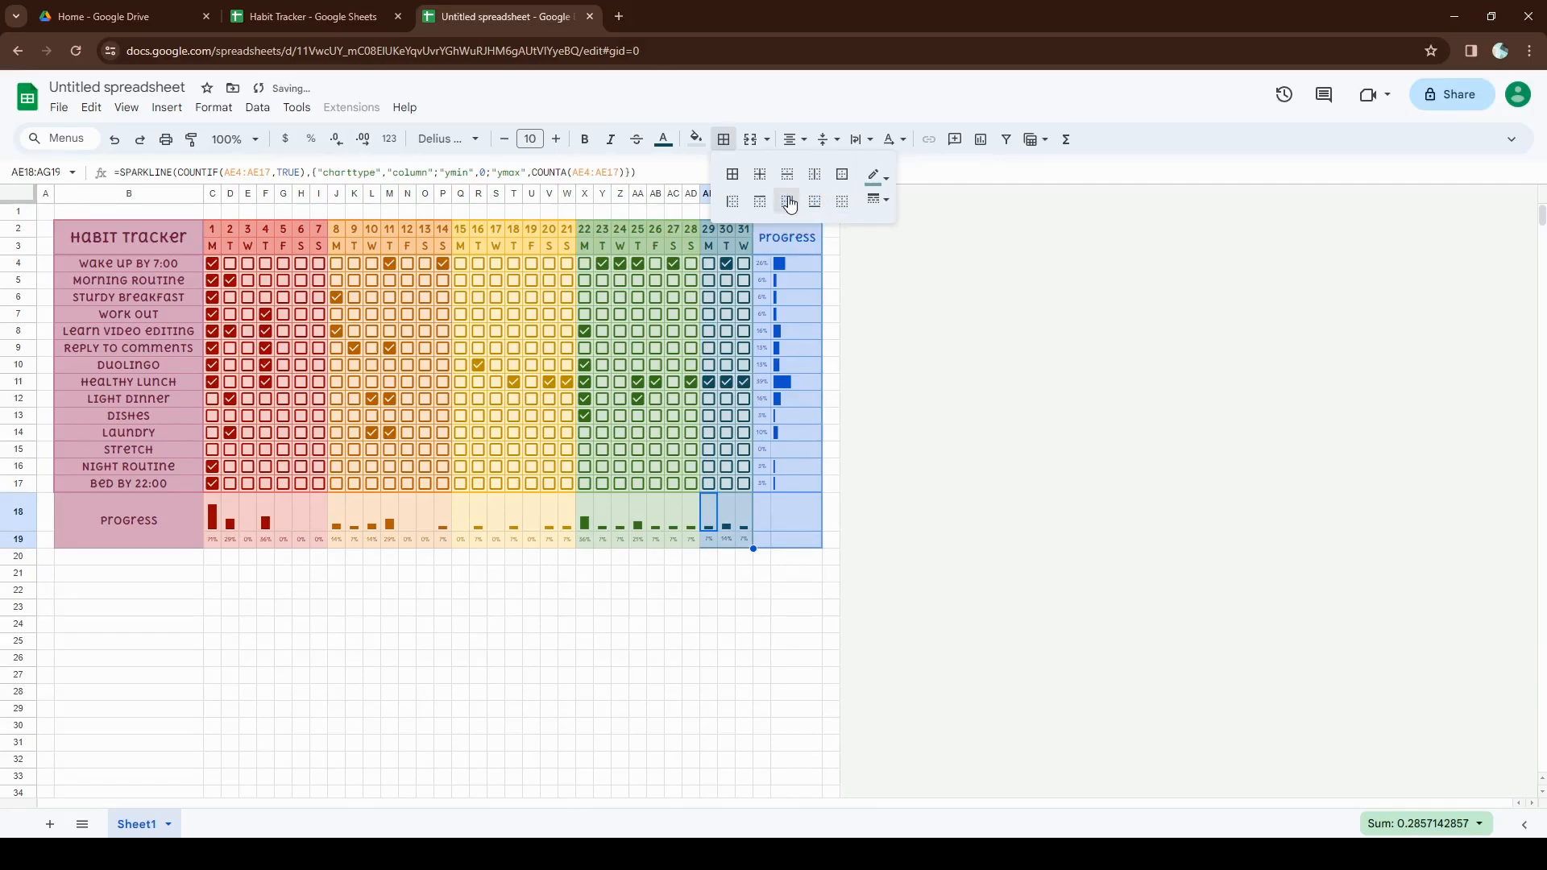
pyautogui.click(884, 206)
pyautogui.click(887, 207)
pyautogui.click(887, 206)
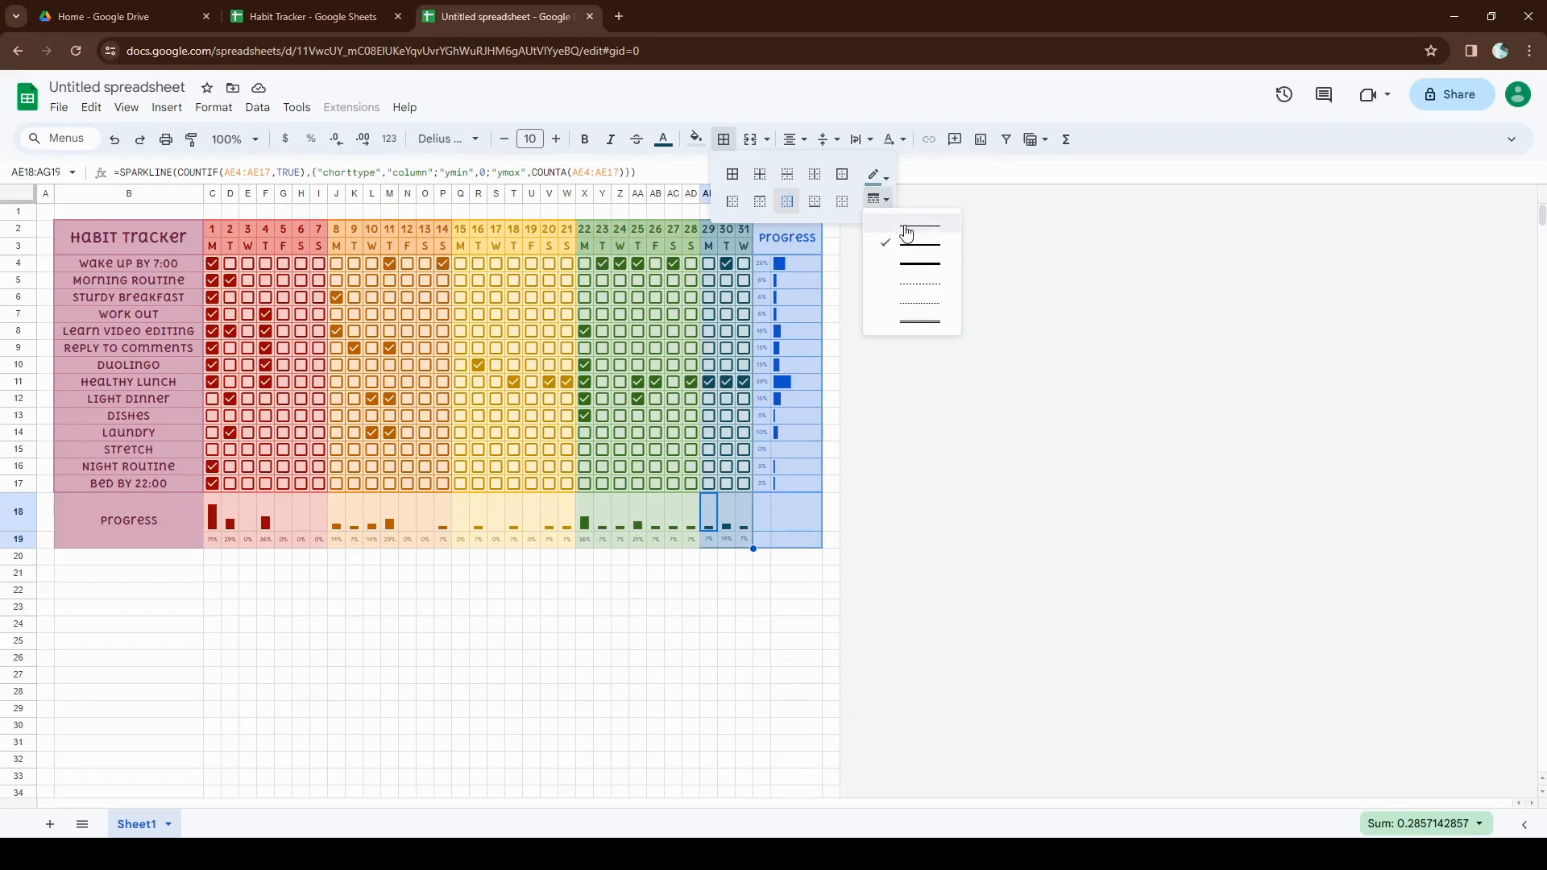
pyautogui.click(905, 233)
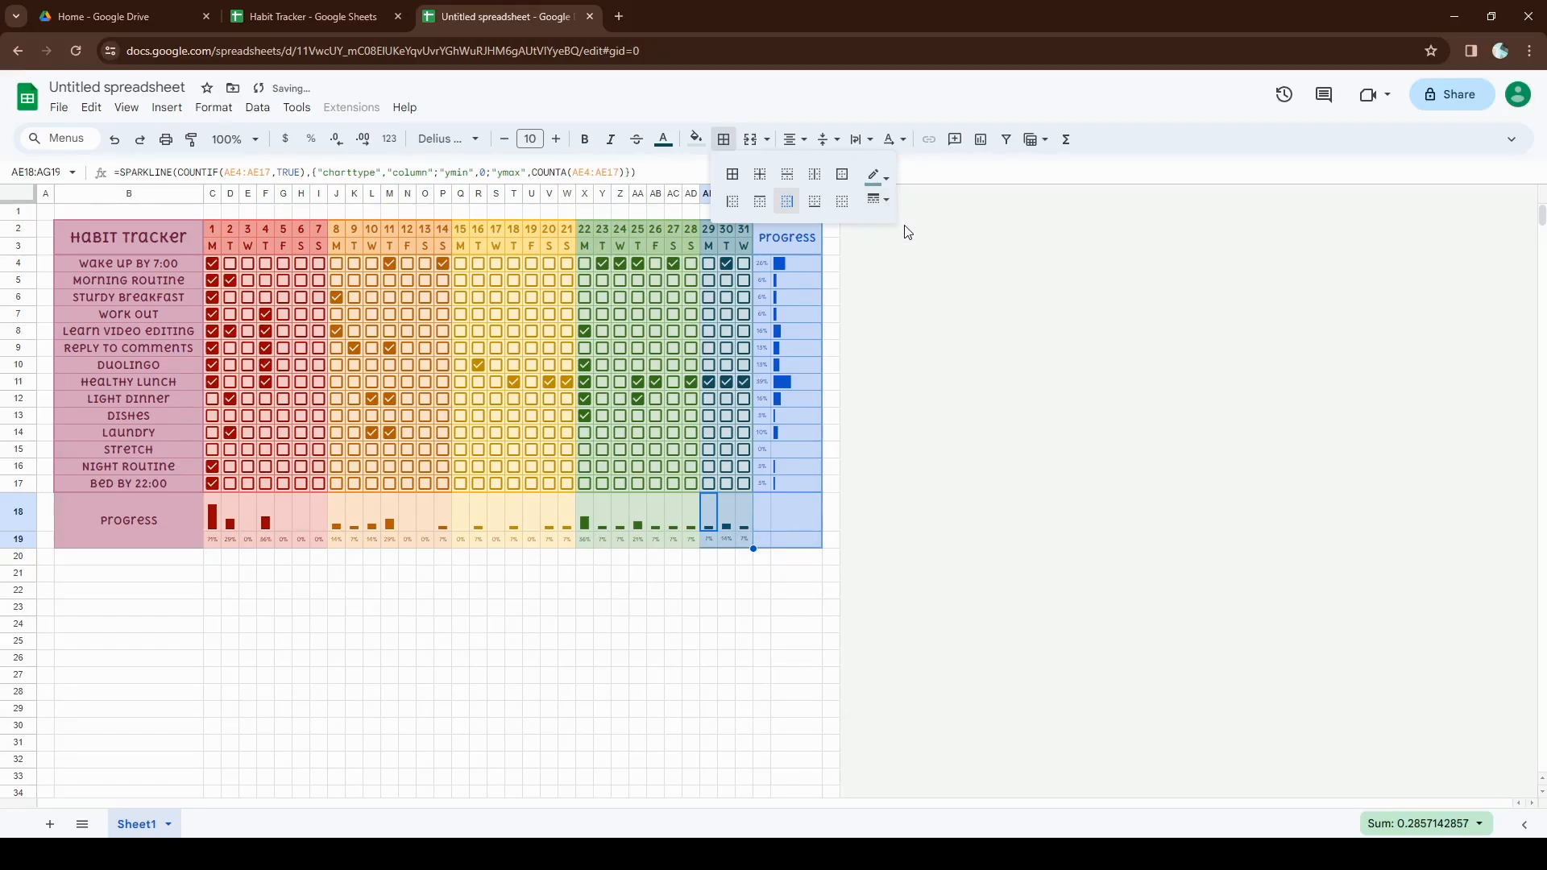
# - Add thin solid inner vertical borders to AE18:AG19
pyautogui.click(886, 206)
pyautogui.click(842, 198)
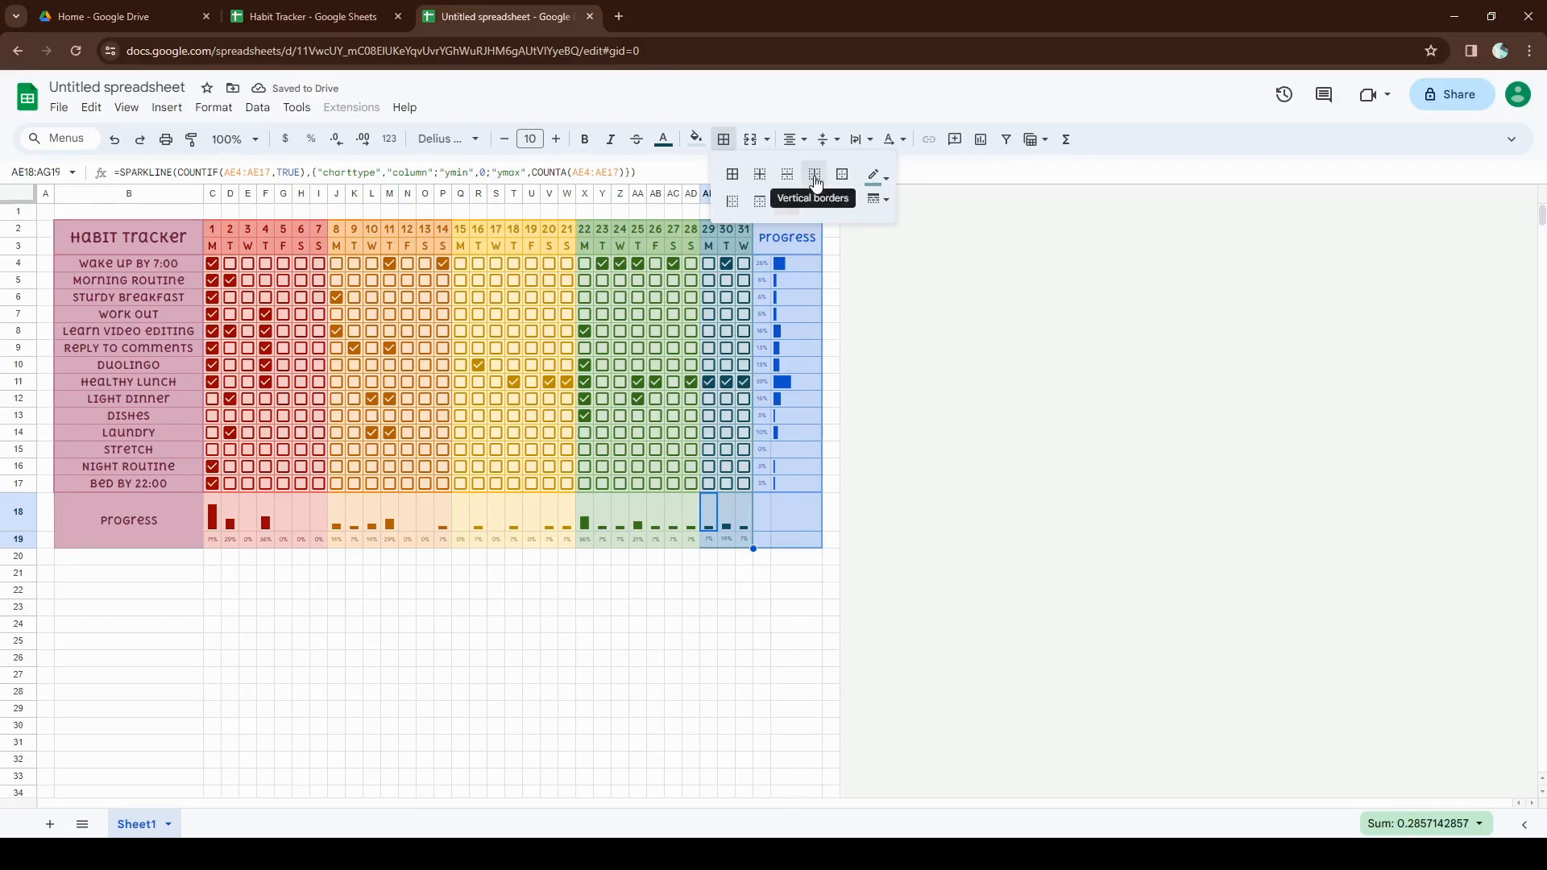
pyautogui.click(815, 182)
pyautogui.click(878, 199)
pyautogui.click(920, 234)
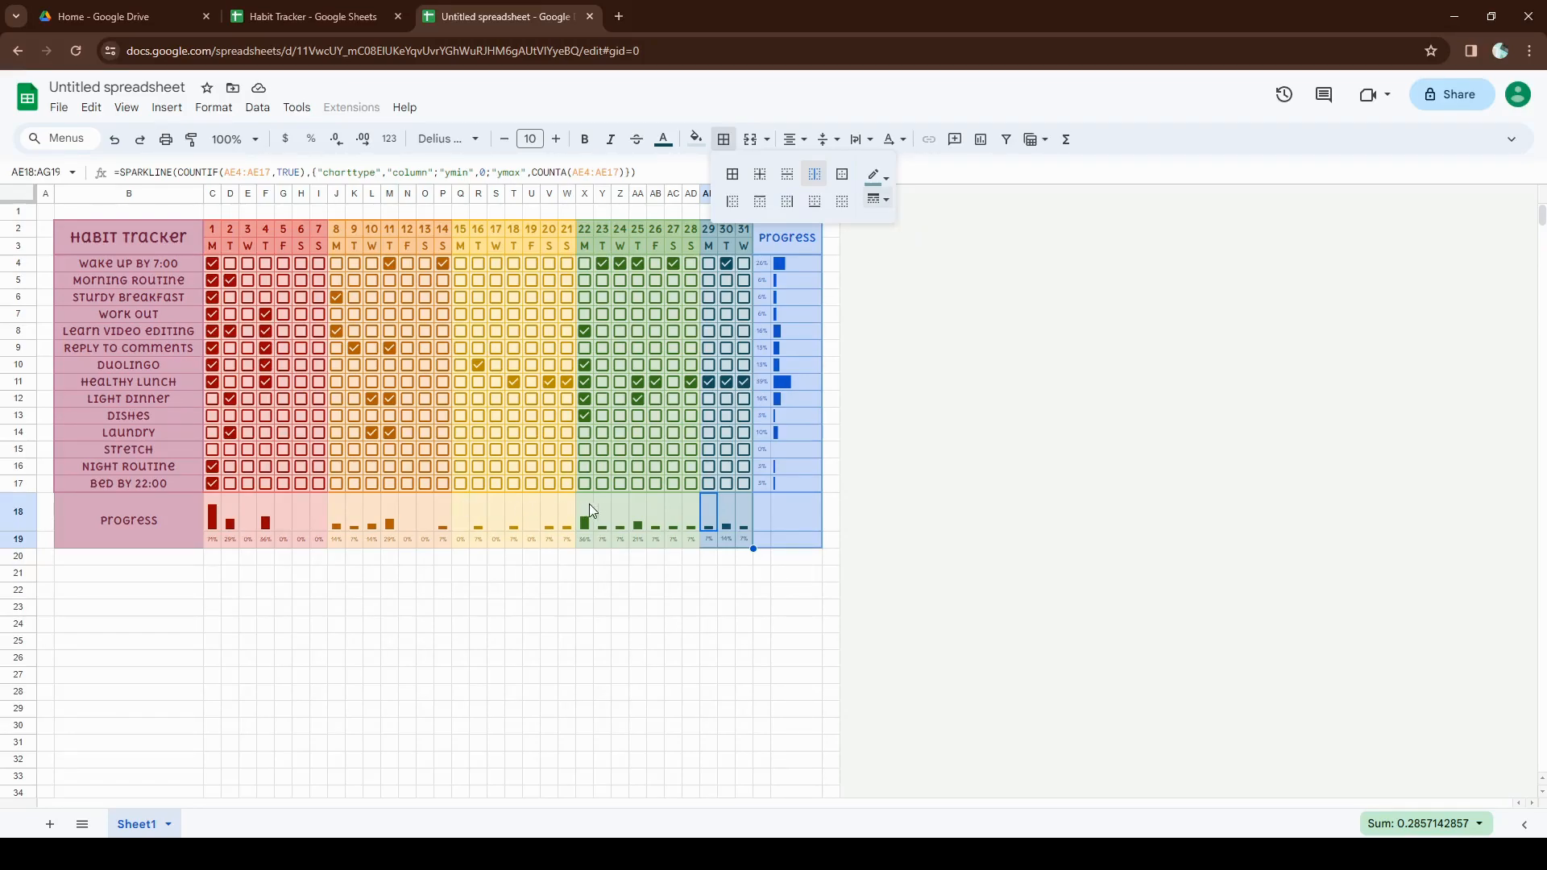
# - Add light green 1 inner vertical, right and bottom borders to X18:AD19, with a medium solid line for the bottom
pyautogui.moveTo(582, 504); pyautogui.dragTo(696, 539)
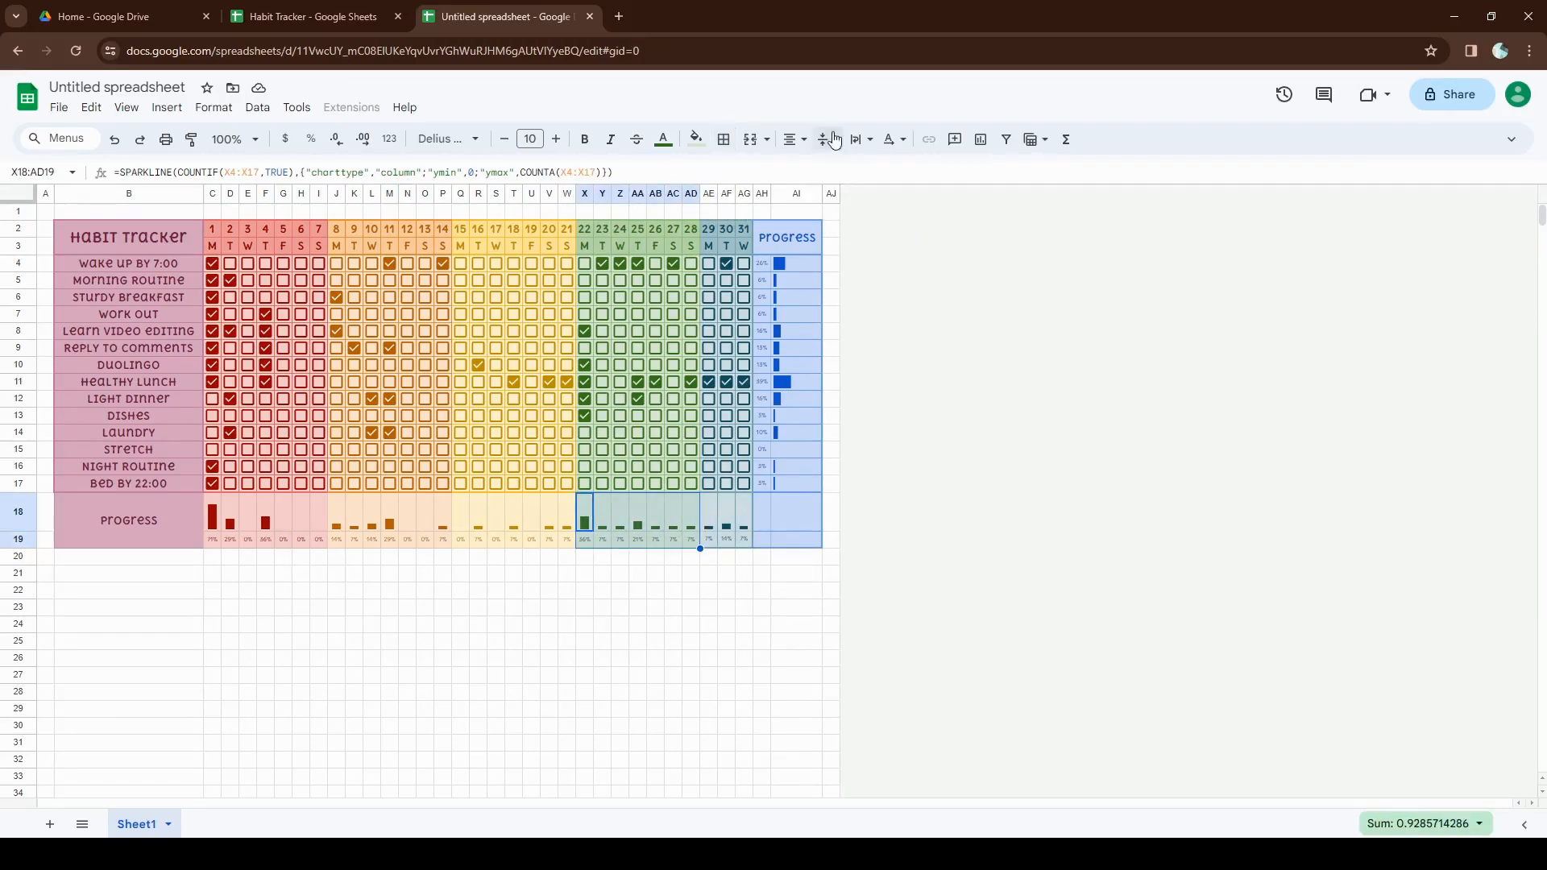
pyautogui.click(724, 139)
pyautogui.click(877, 174)
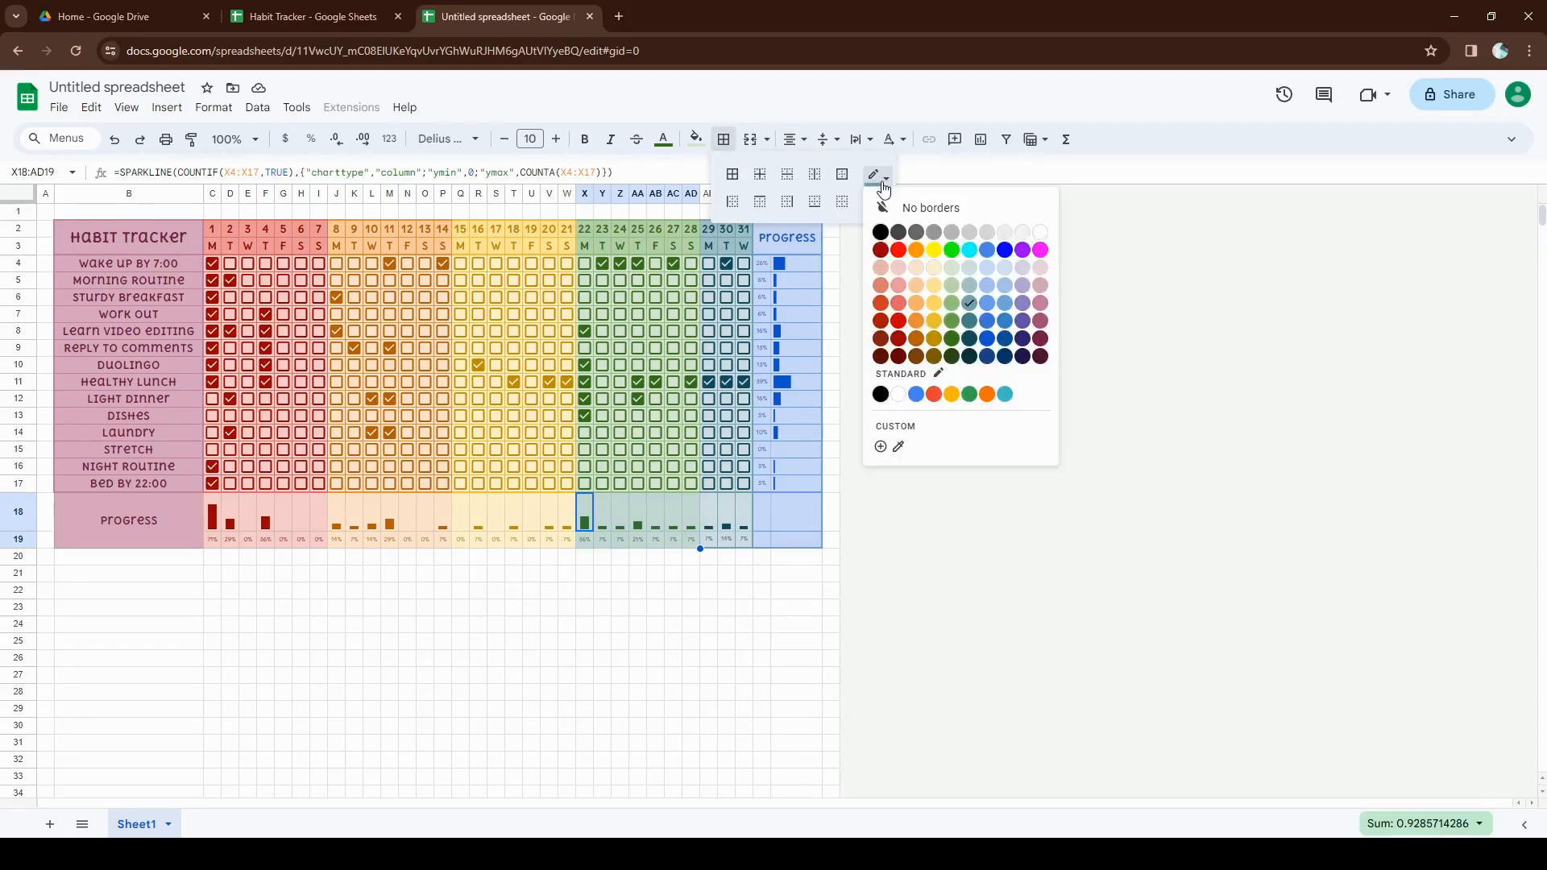
pyautogui.click(959, 304)
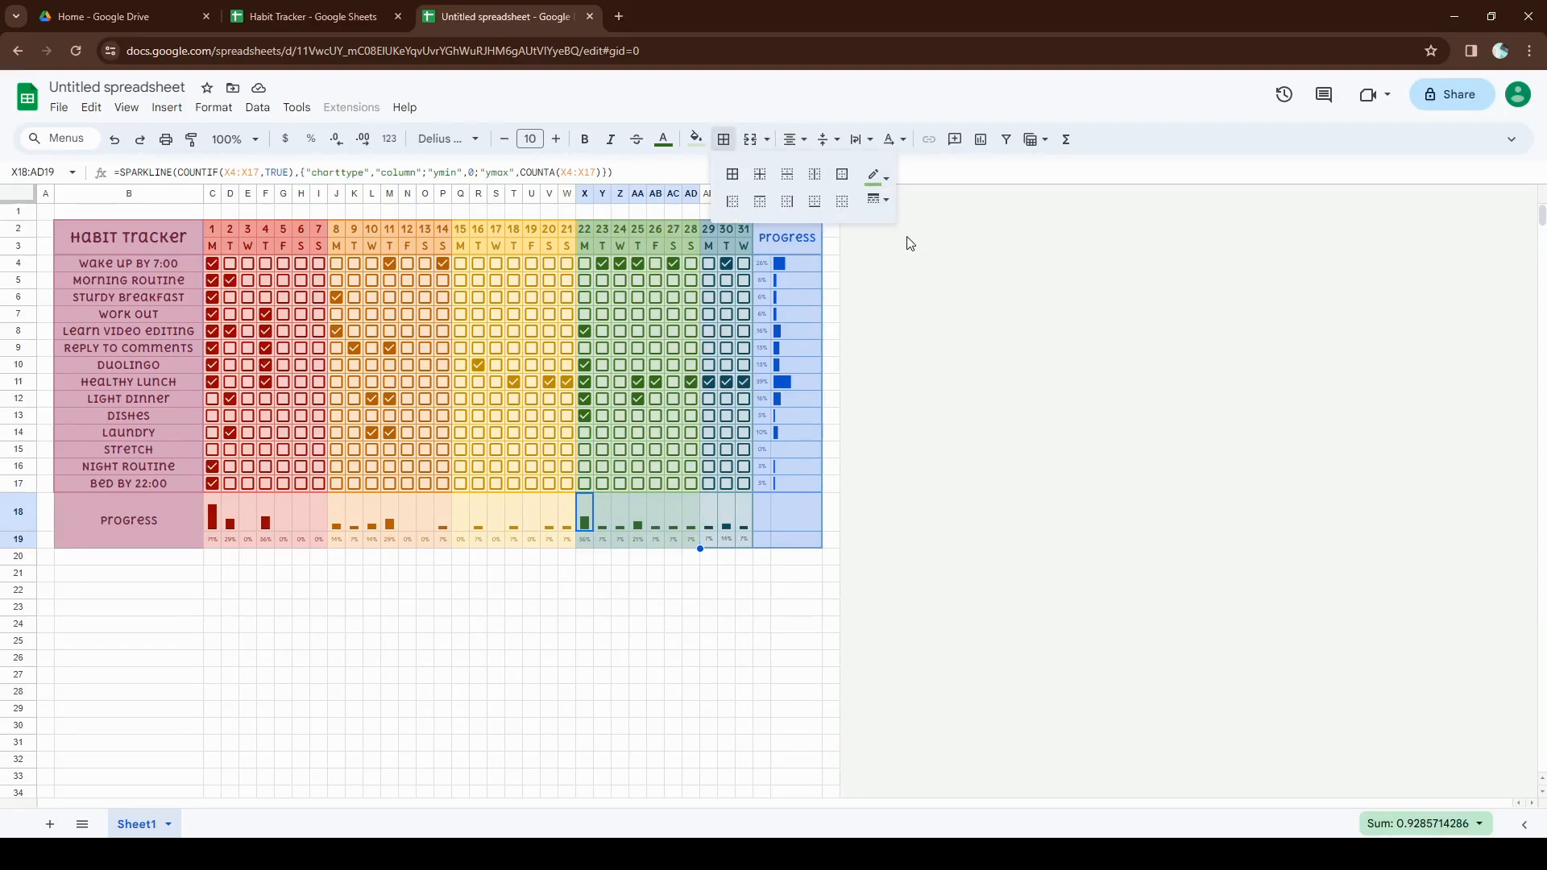
pyautogui.click(814, 178)
pyautogui.click(793, 203)
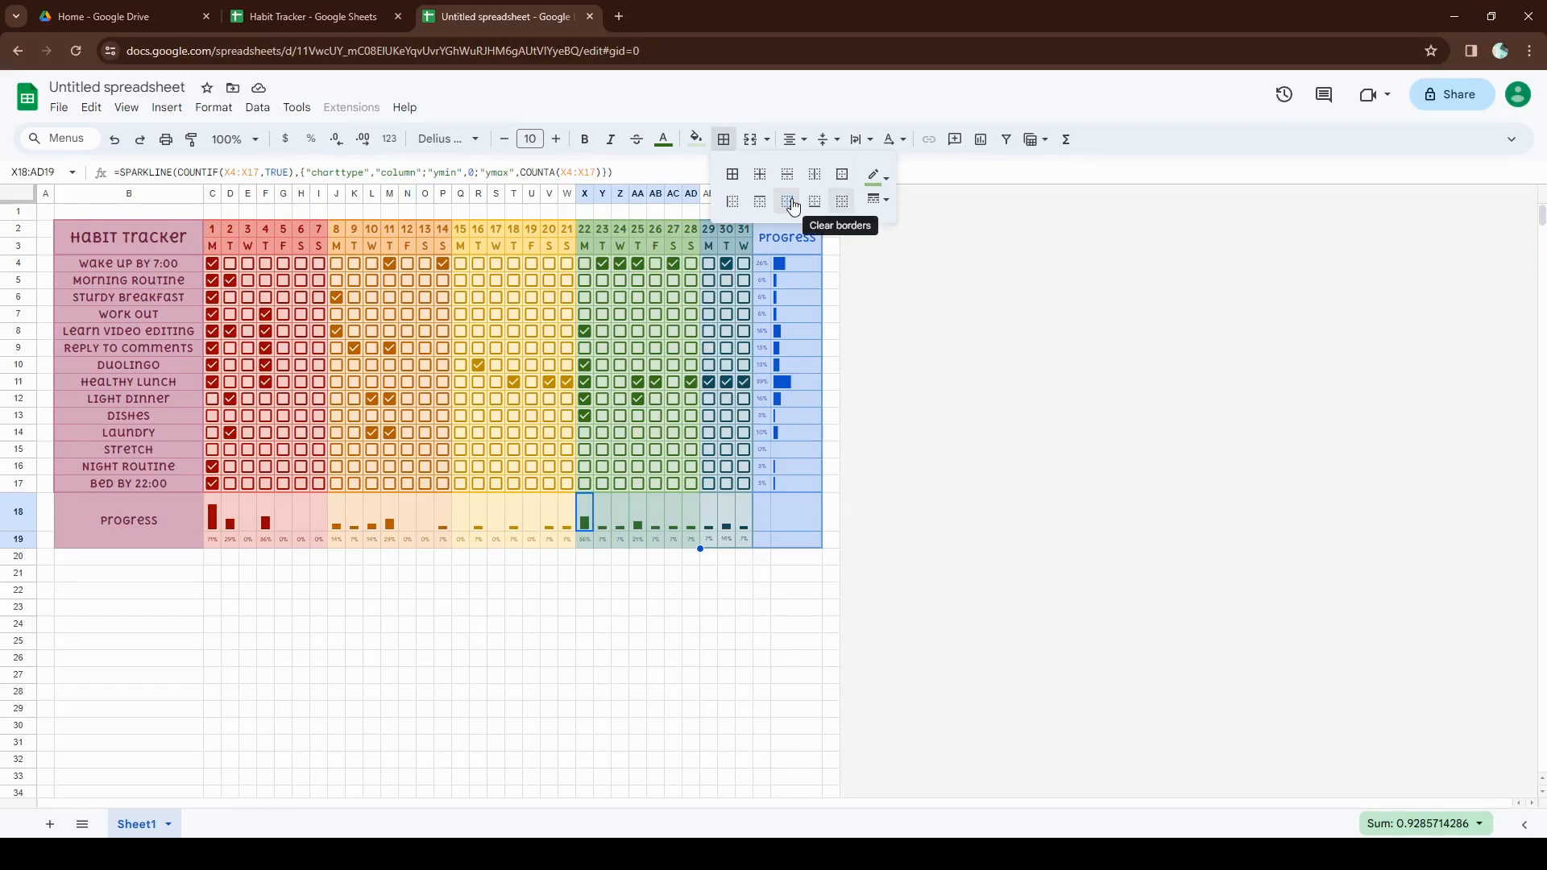
pyautogui.click(815, 212)
pyautogui.click(877, 206)
pyautogui.click(908, 251)
# - Add dark yellow 1 bottom, inner vertical and right borders to Q18:W19, using a thin solid line for the vertical ones
pyautogui.moveTo(466, 501); pyautogui.dragTo(570, 544)
pyautogui.click(724, 138)
pyautogui.click(876, 175)
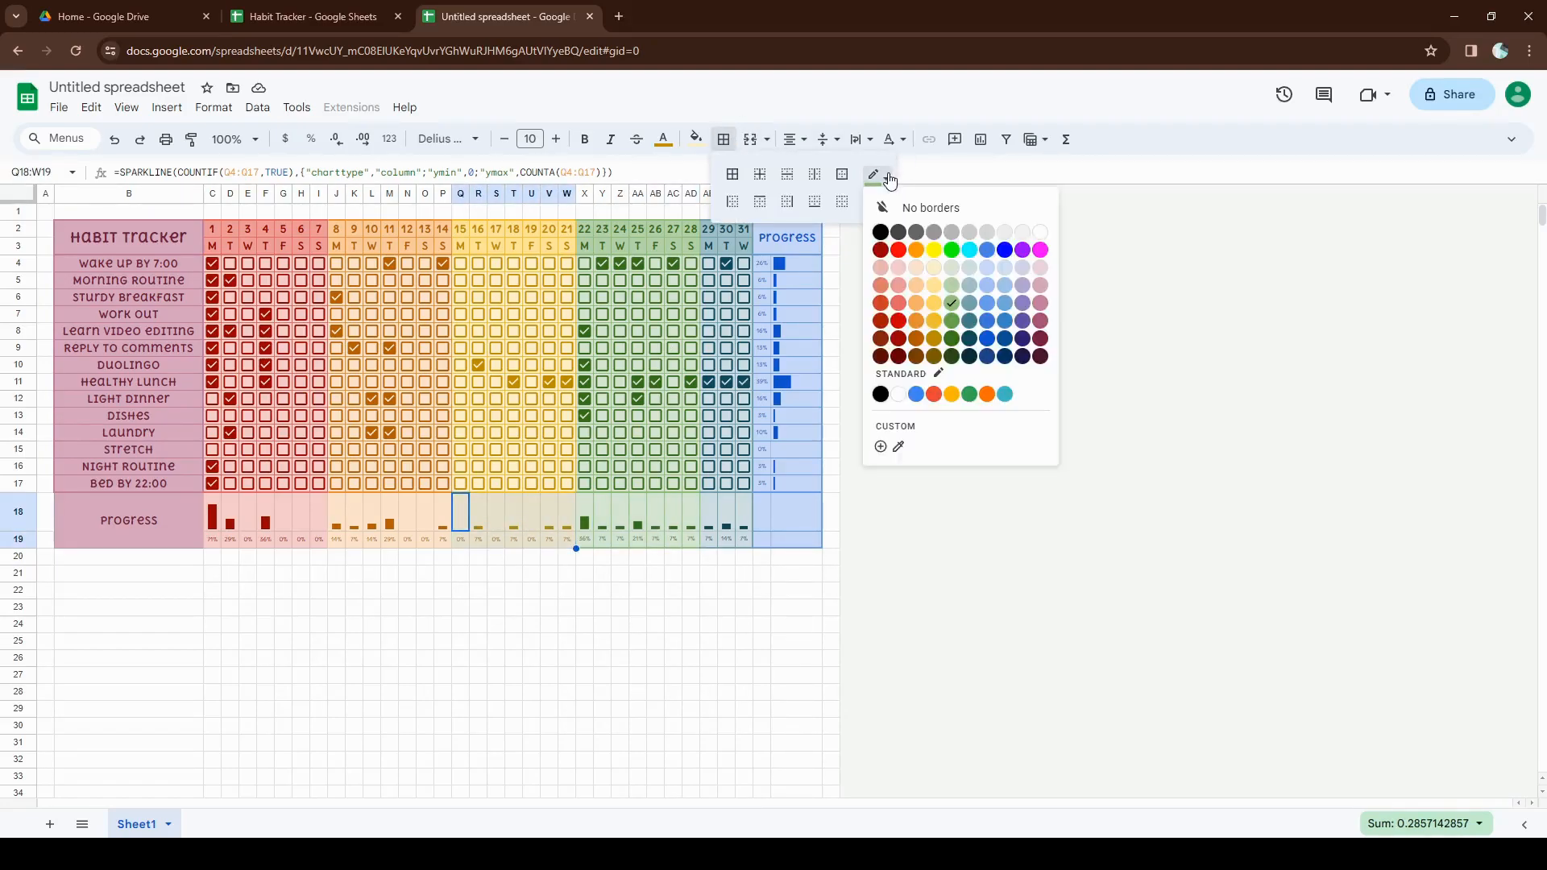
pyautogui.click(936, 323)
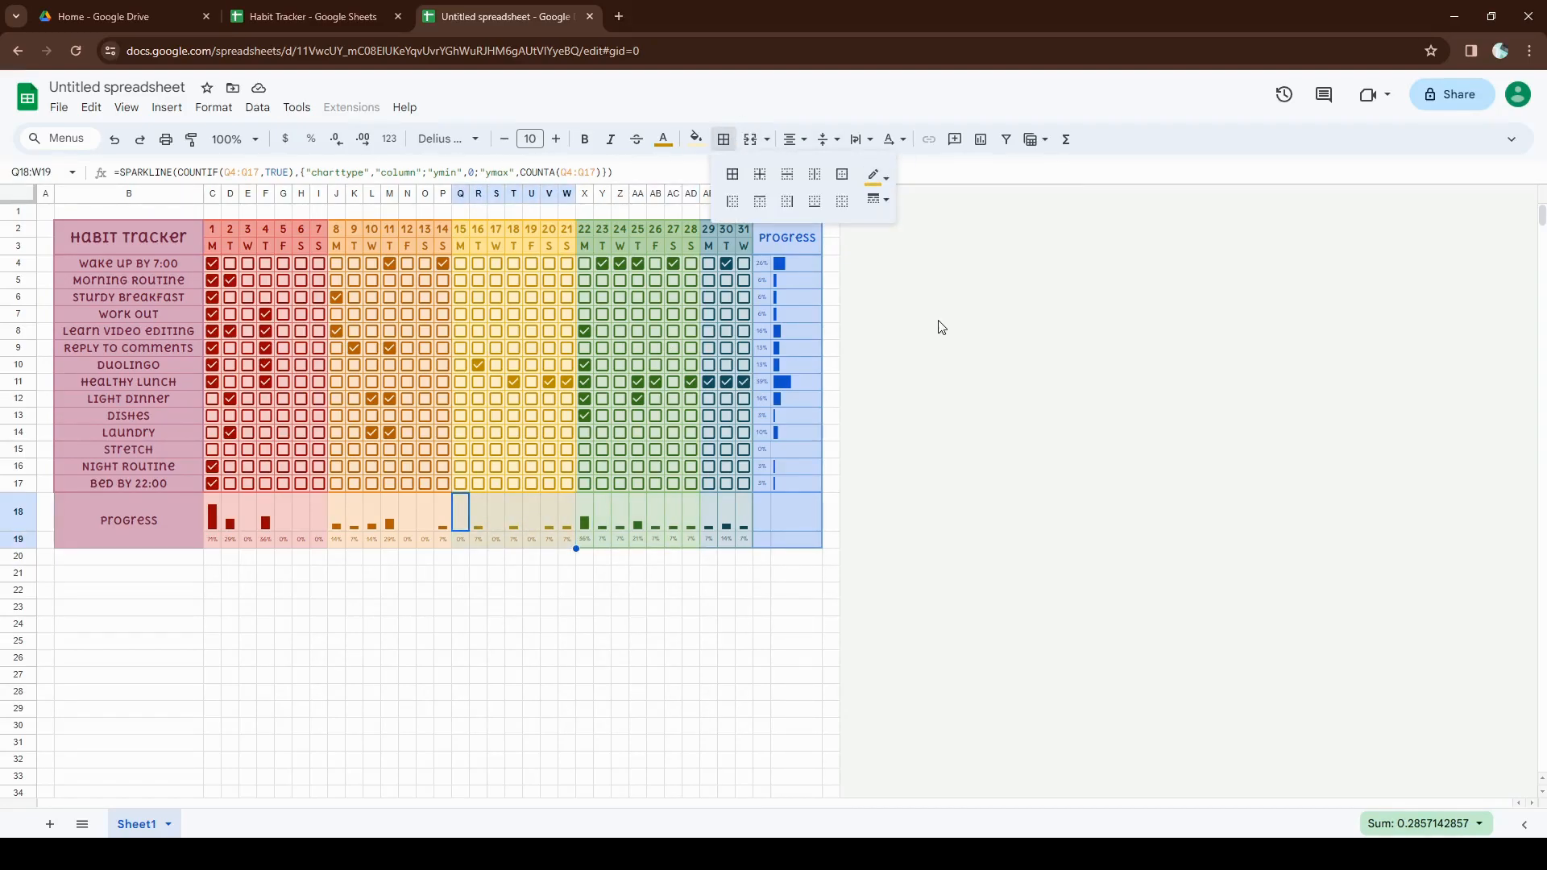
pyautogui.click(816, 202)
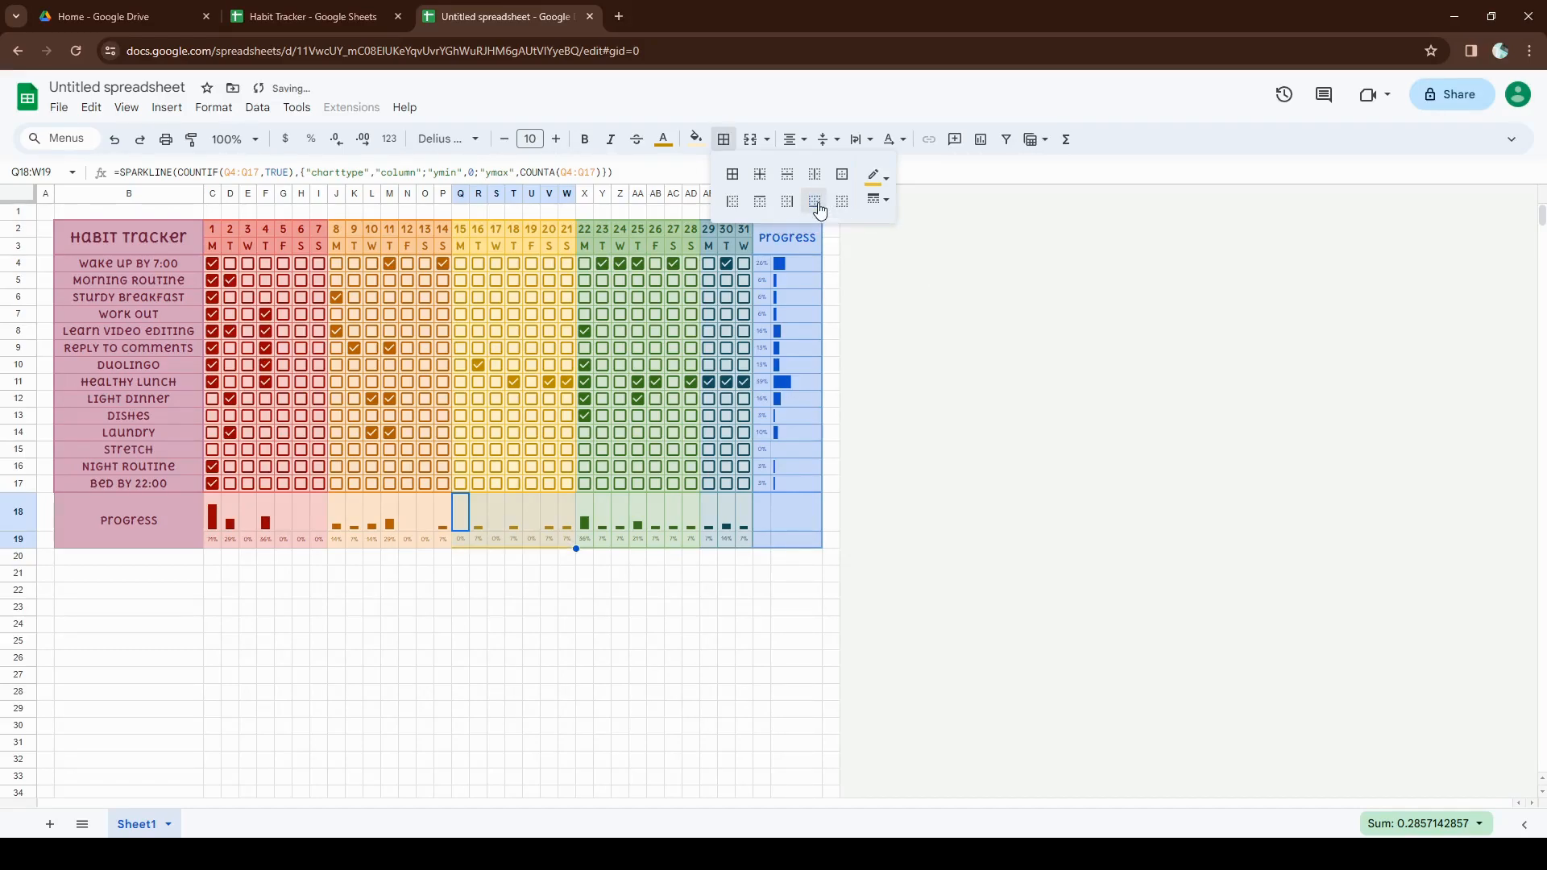
pyautogui.click(814, 174)
pyautogui.click(879, 199)
pyautogui.click(890, 223)
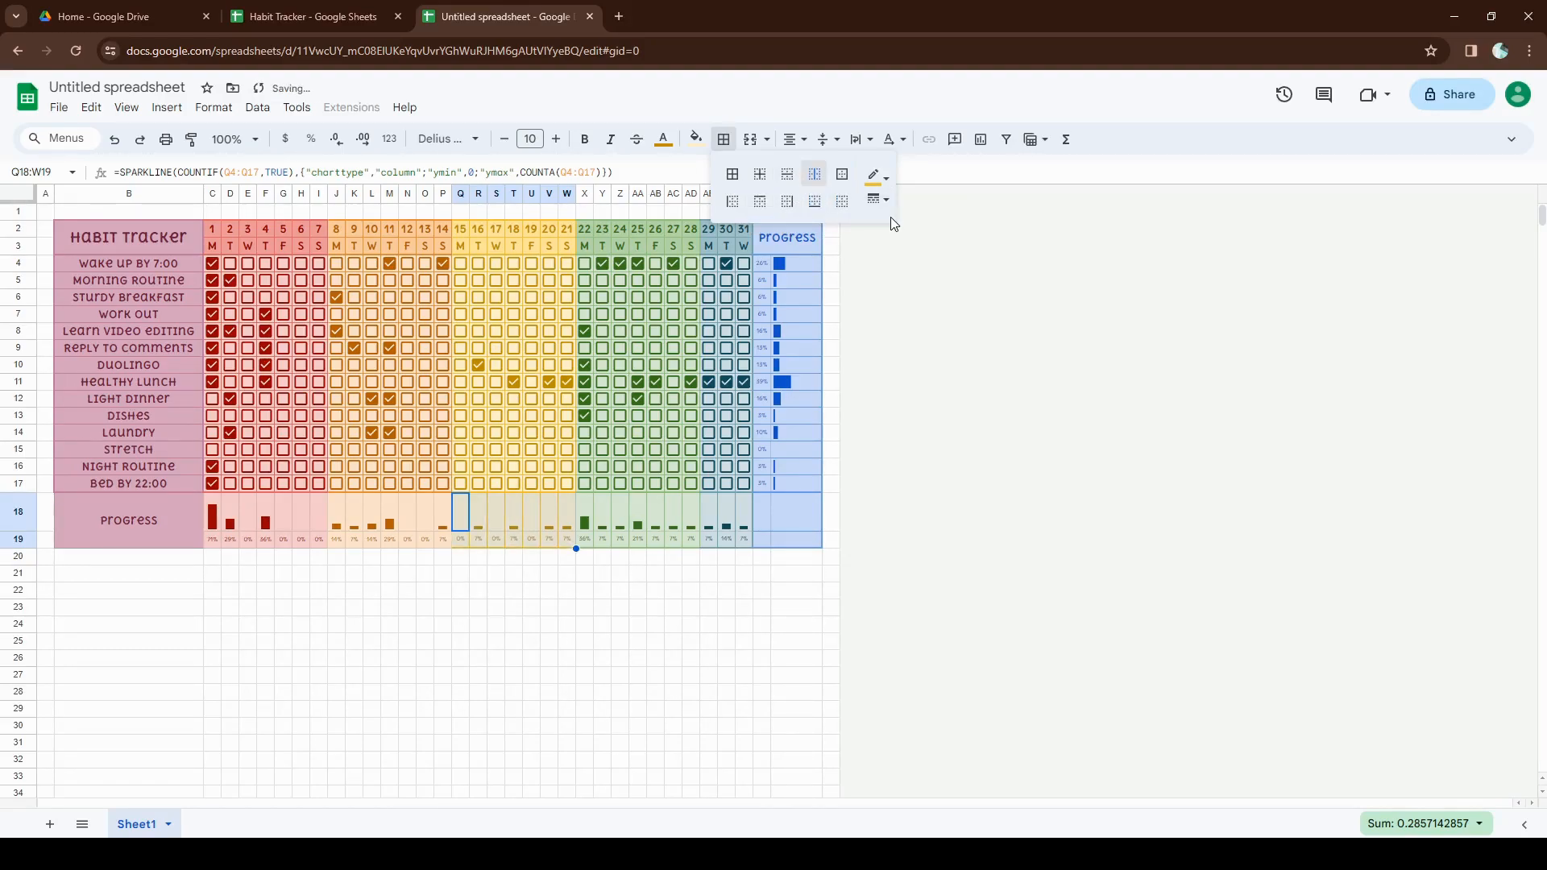
pyautogui.click(791, 209)
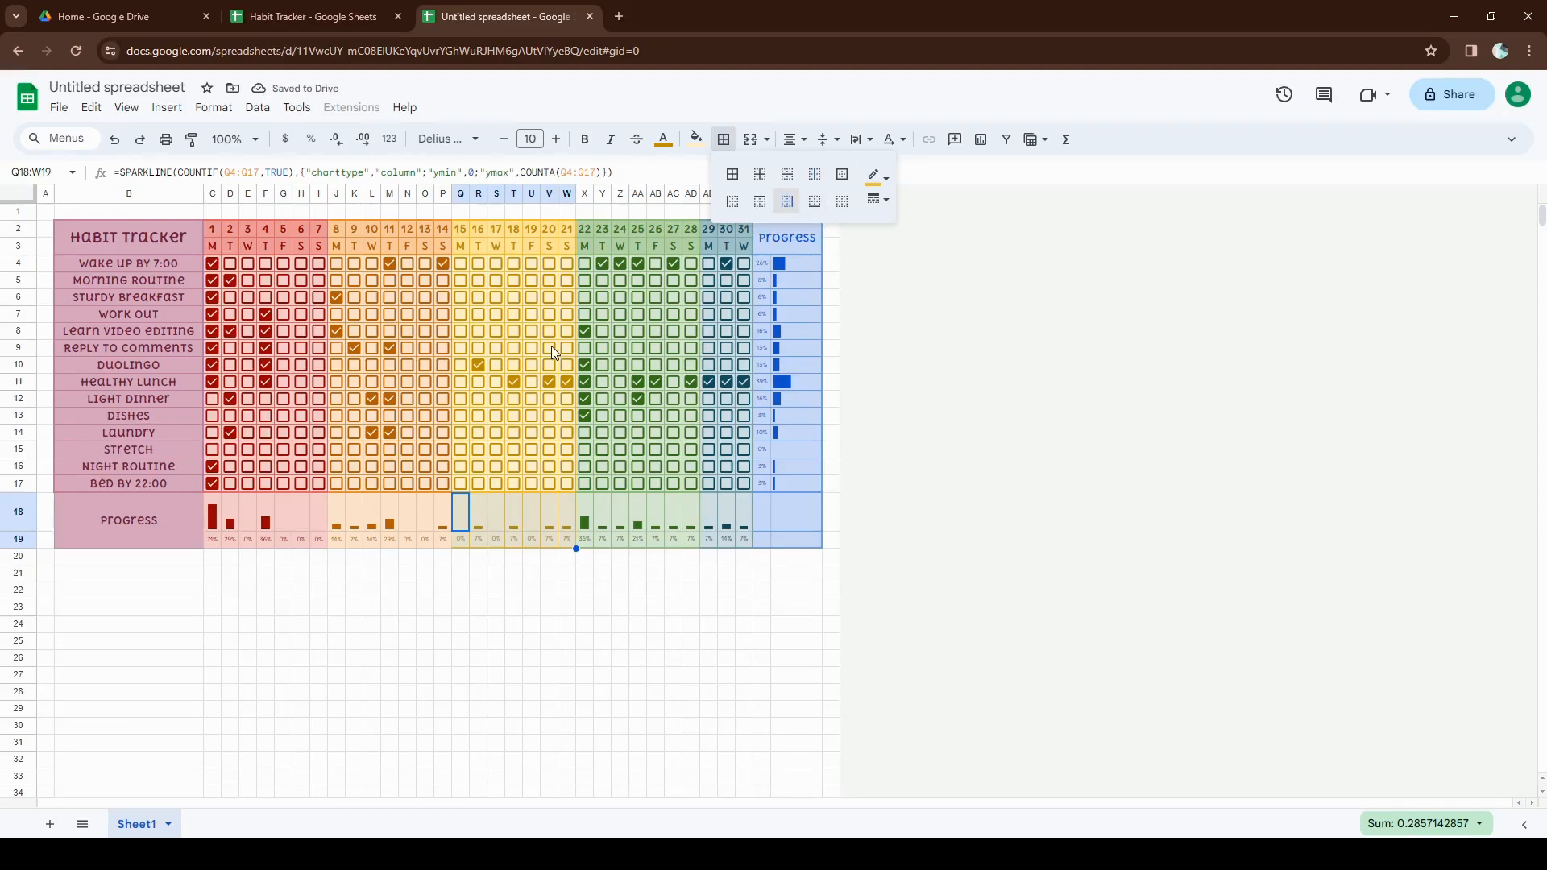
# - Add dark orange 1 inner vertical borders and a medium solid bottom border to J18:P19
pyautogui.moveTo(337, 495); pyautogui.dragTo(445, 538)
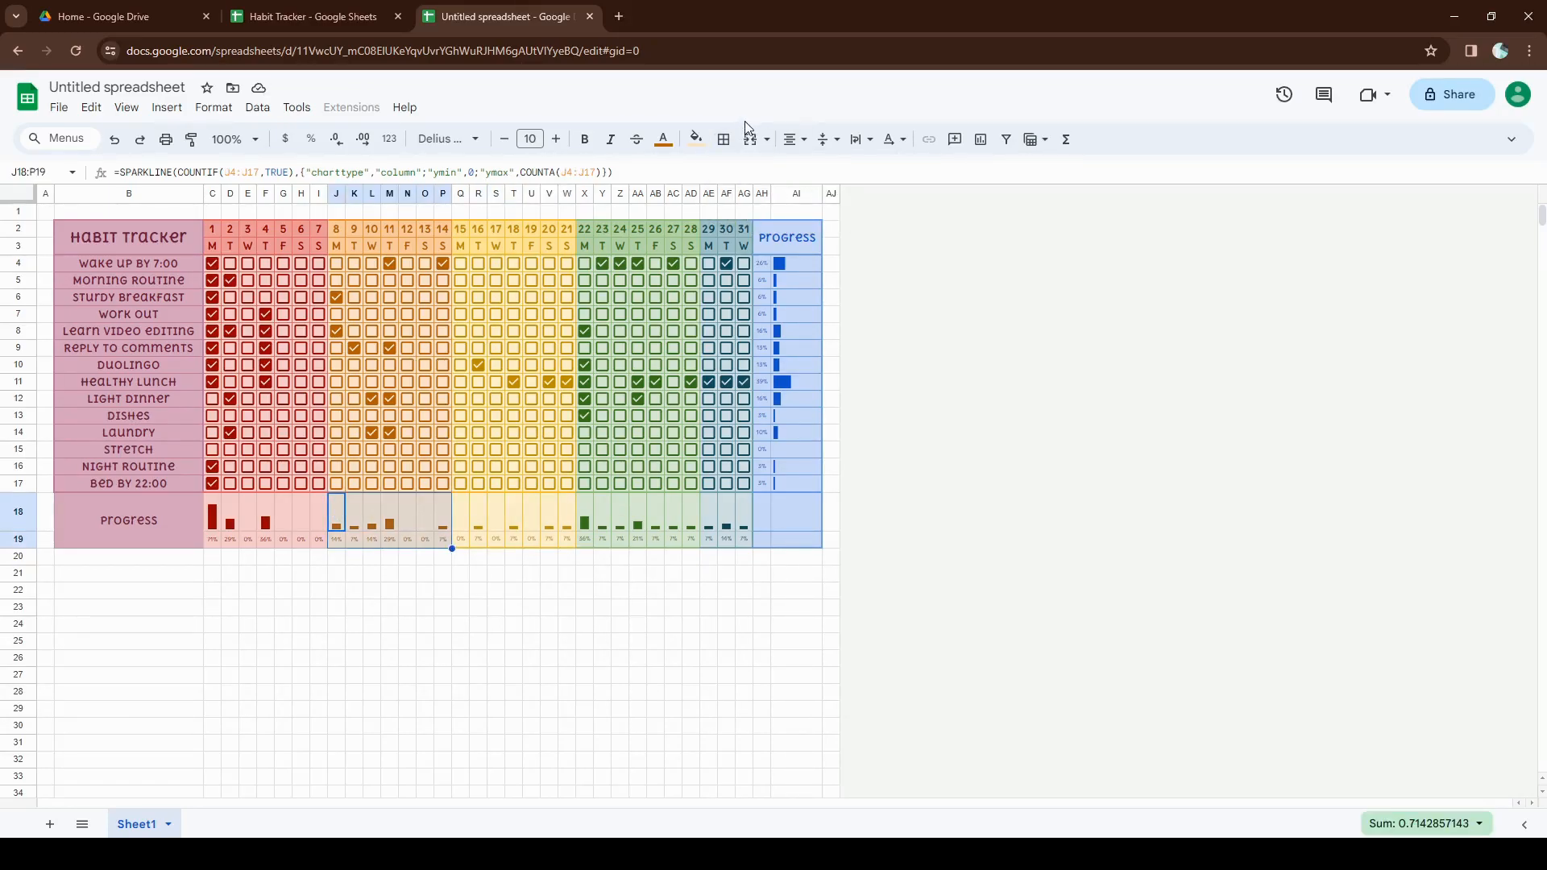
pyautogui.click(724, 139)
pyautogui.click(876, 176)
pyautogui.click(917, 327)
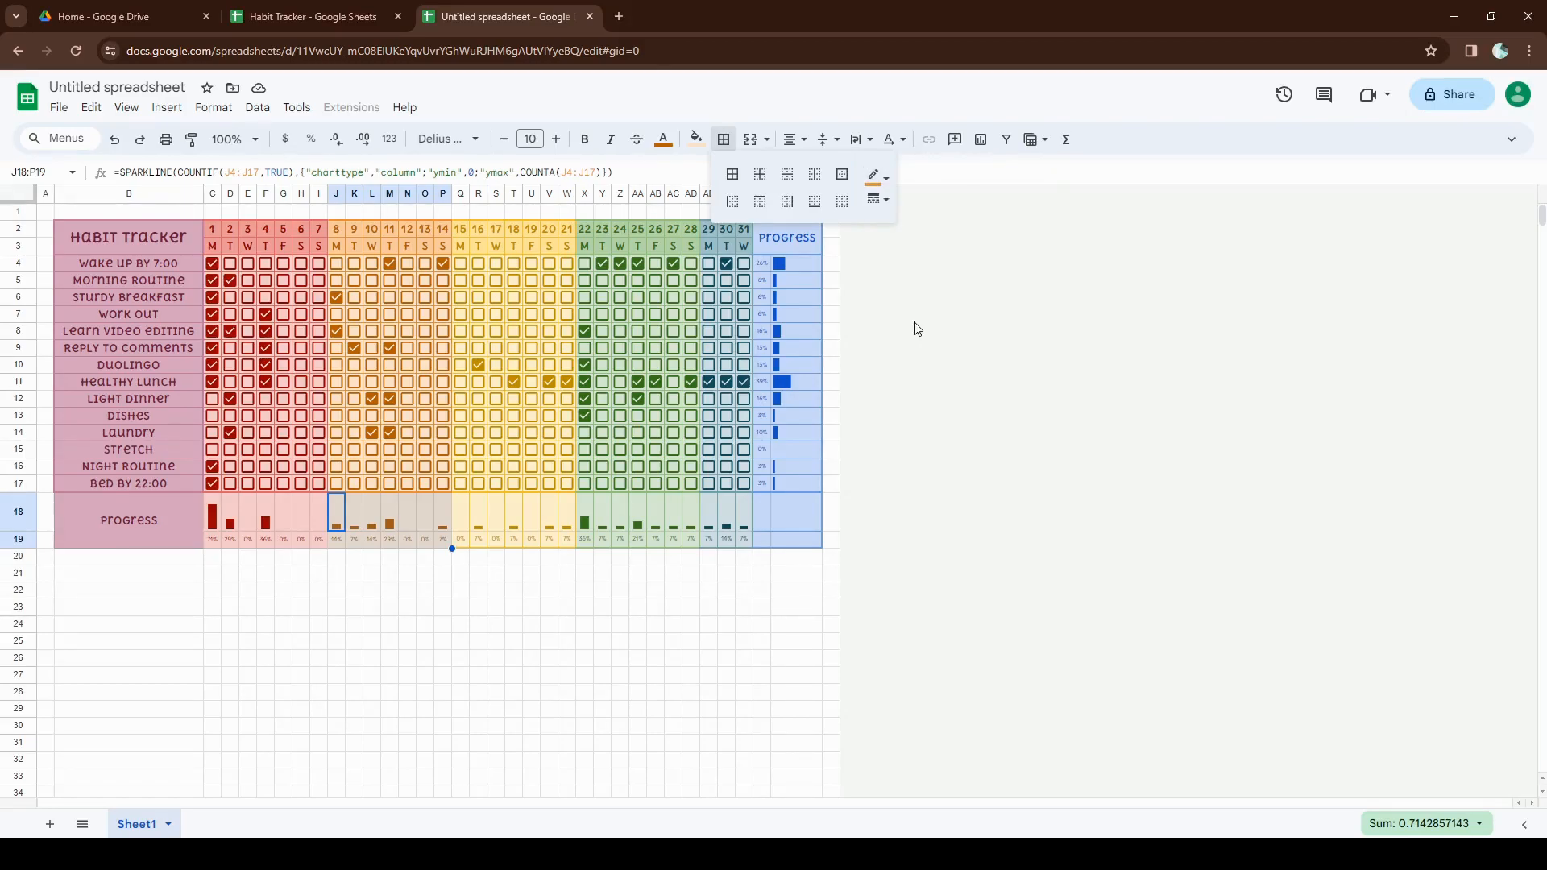
pyautogui.click(815, 174)
pyautogui.click(814, 201)
pyautogui.click(876, 199)
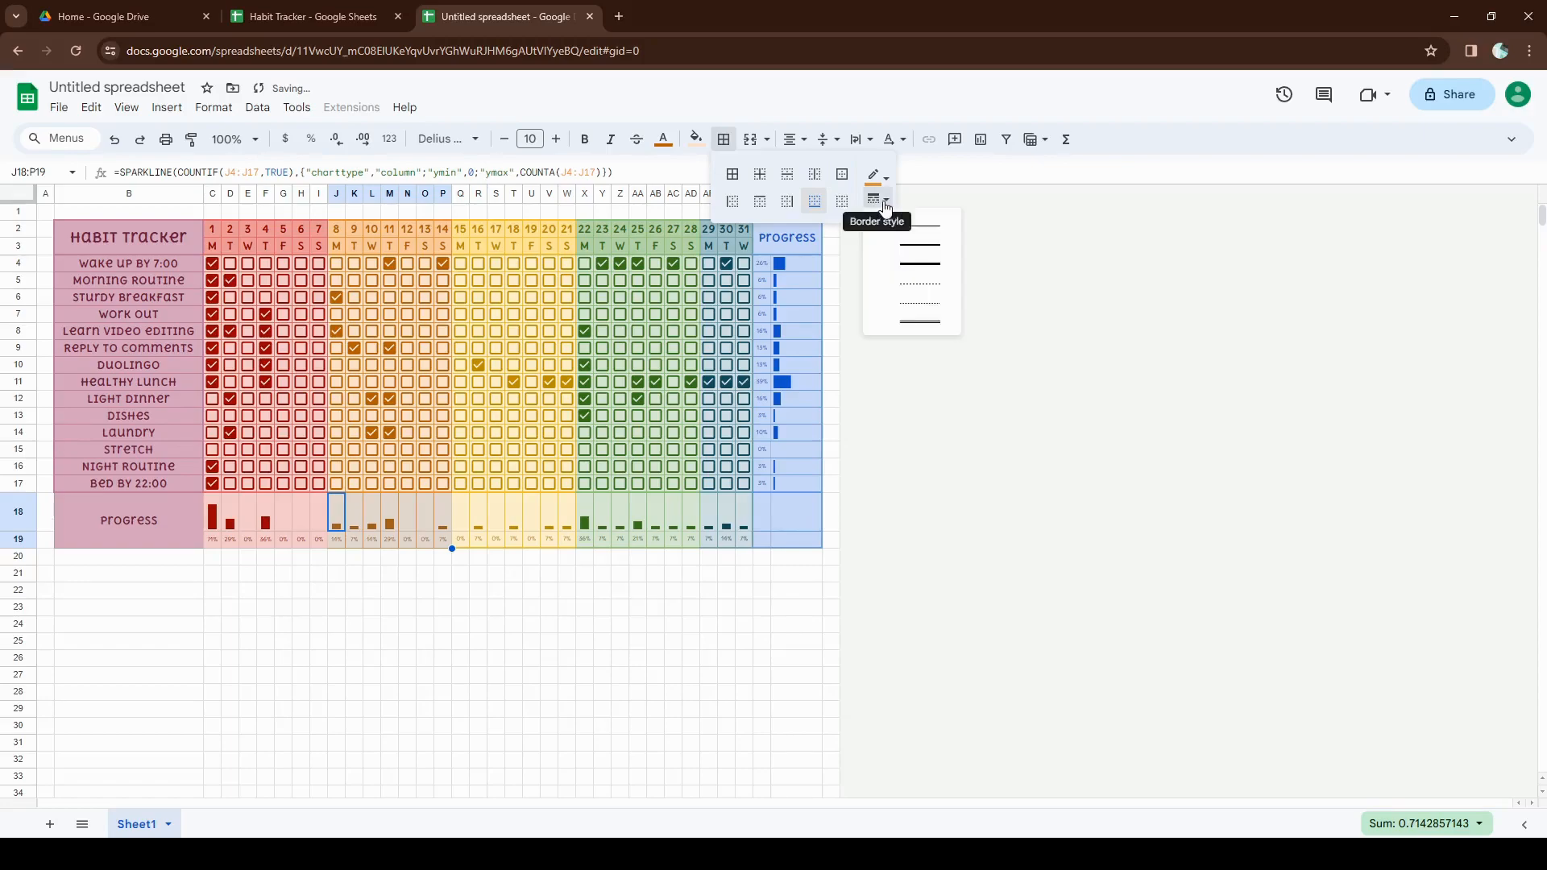
pyautogui.click(916, 244)
# - Add a thin solid right border at P18 to close off the orange progress section
pyautogui.moveTo(205, 498); pyautogui.dragTo(316, 537)
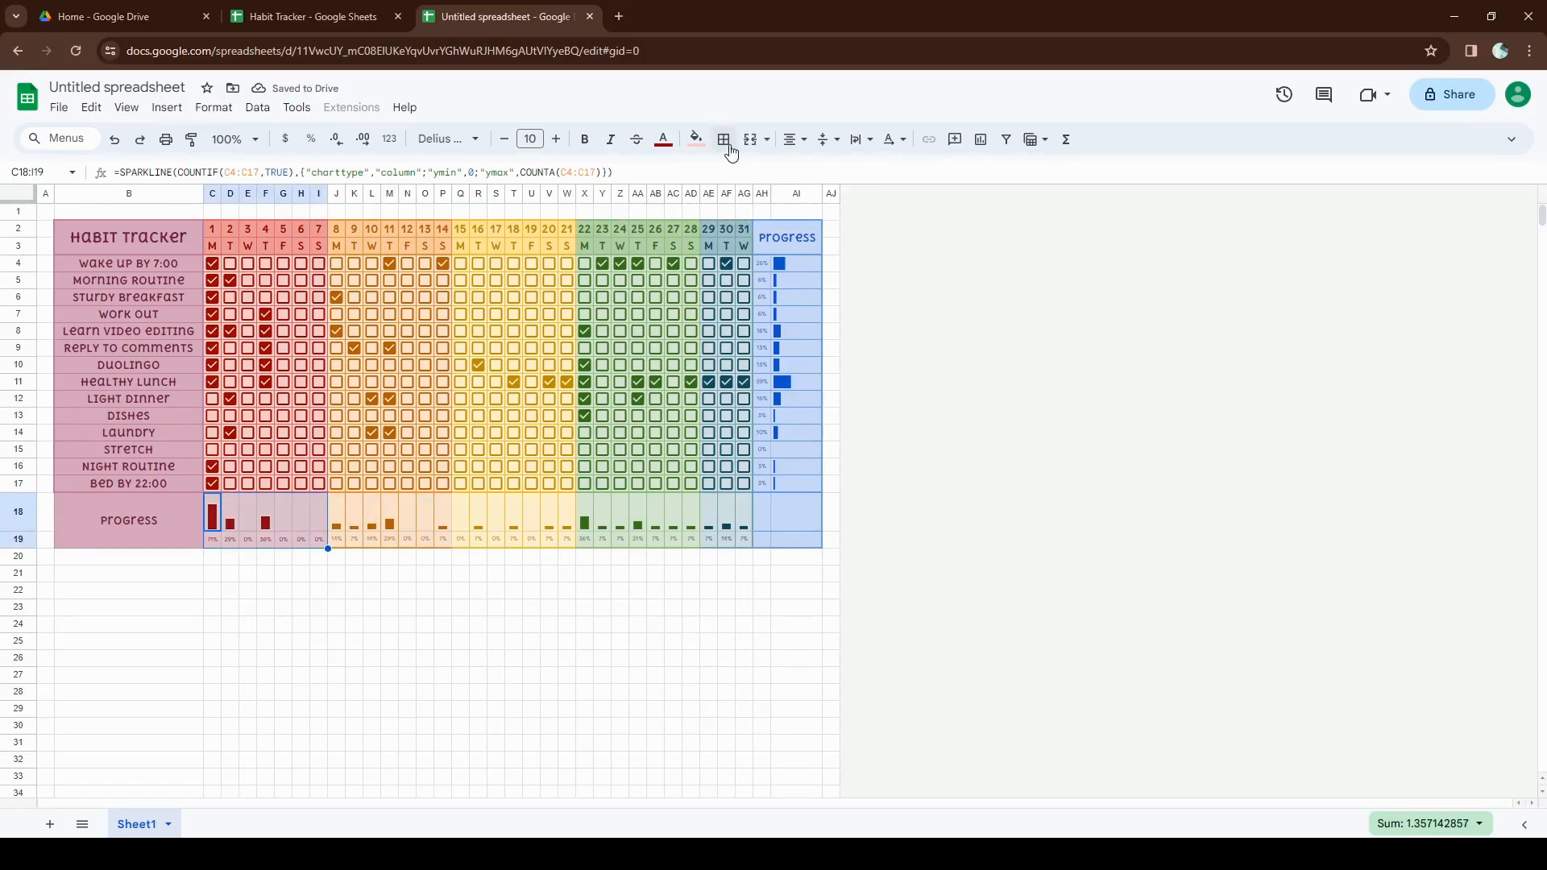
pyautogui.click(443, 505)
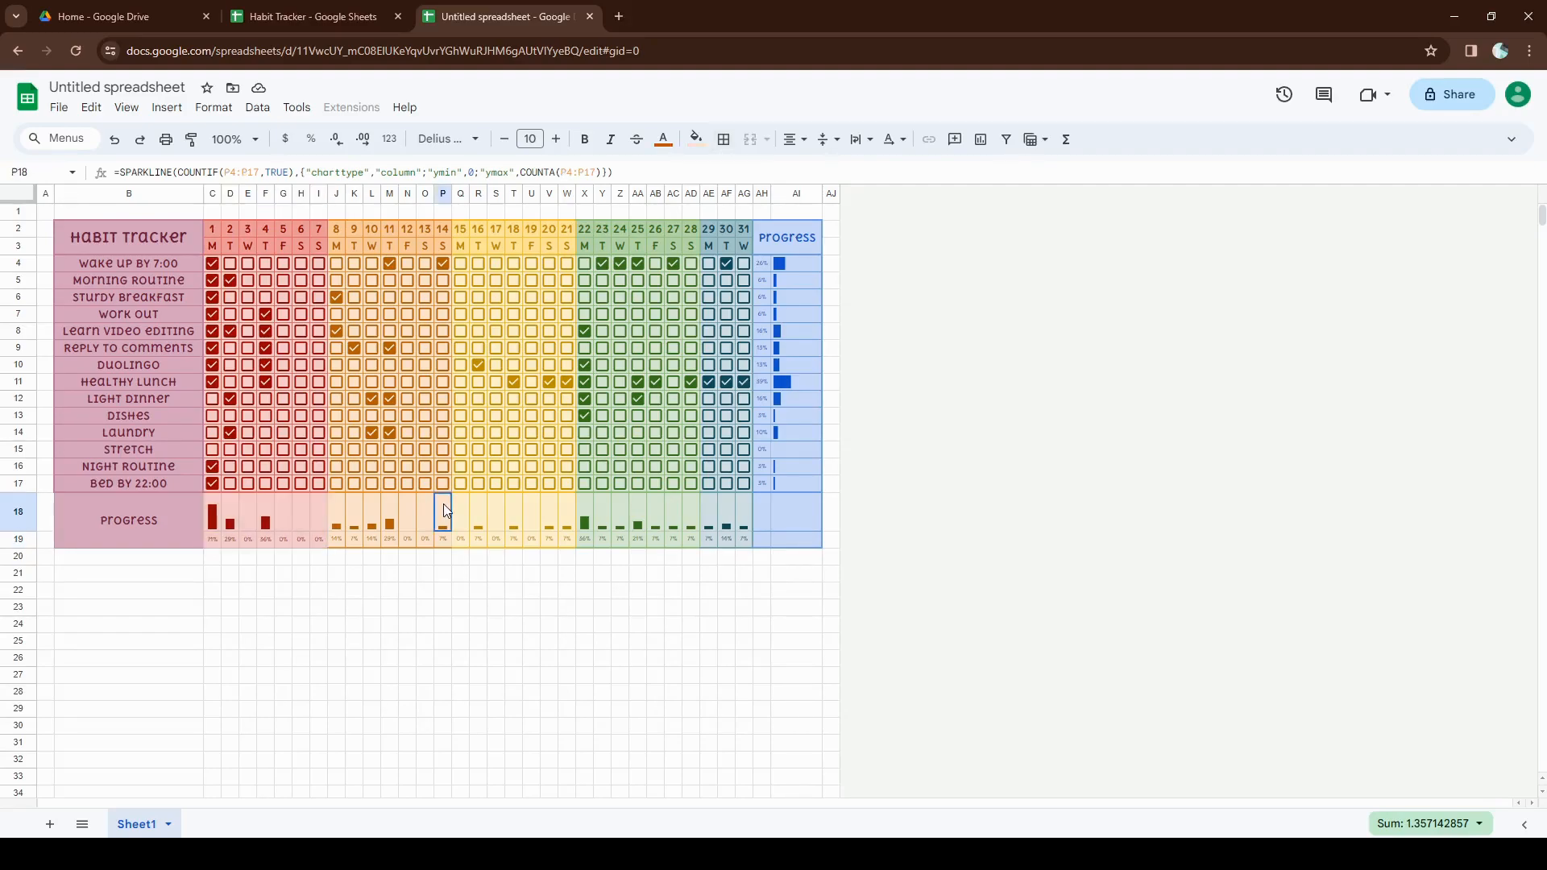
pyautogui.click(723, 139)
pyautogui.click(788, 202)
pyautogui.click(878, 199)
pyautogui.click(907, 230)
# - Add light red 1 inner vertical borders and a medium solid bottom border to C18:I19
pyautogui.moveTo(211, 516); pyautogui.dragTo(326, 536)
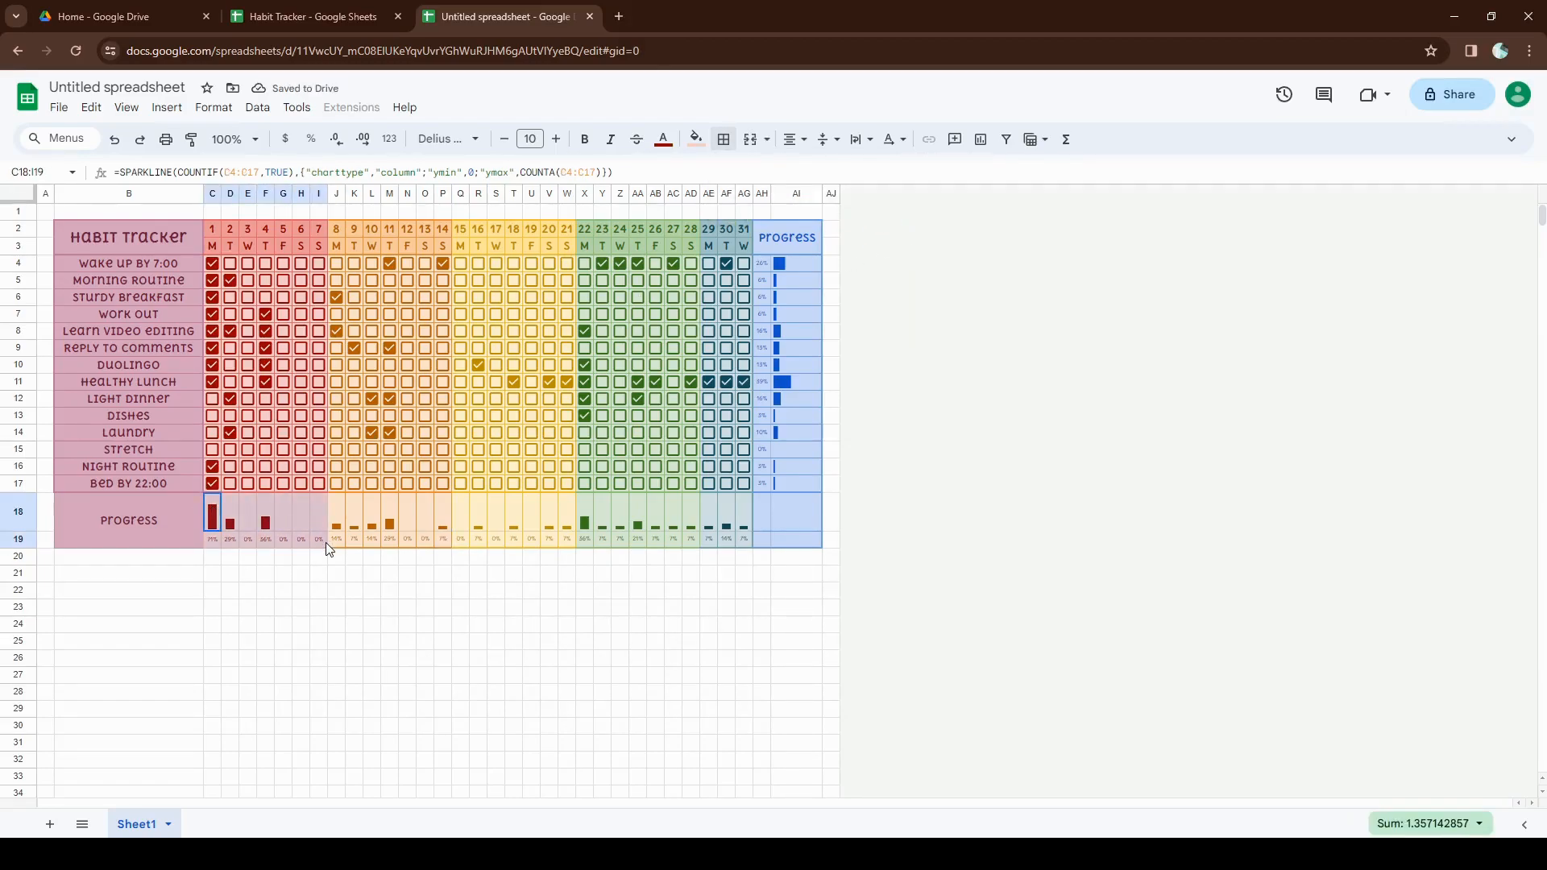
pyautogui.click(724, 139)
pyautogui.click(876, 174)
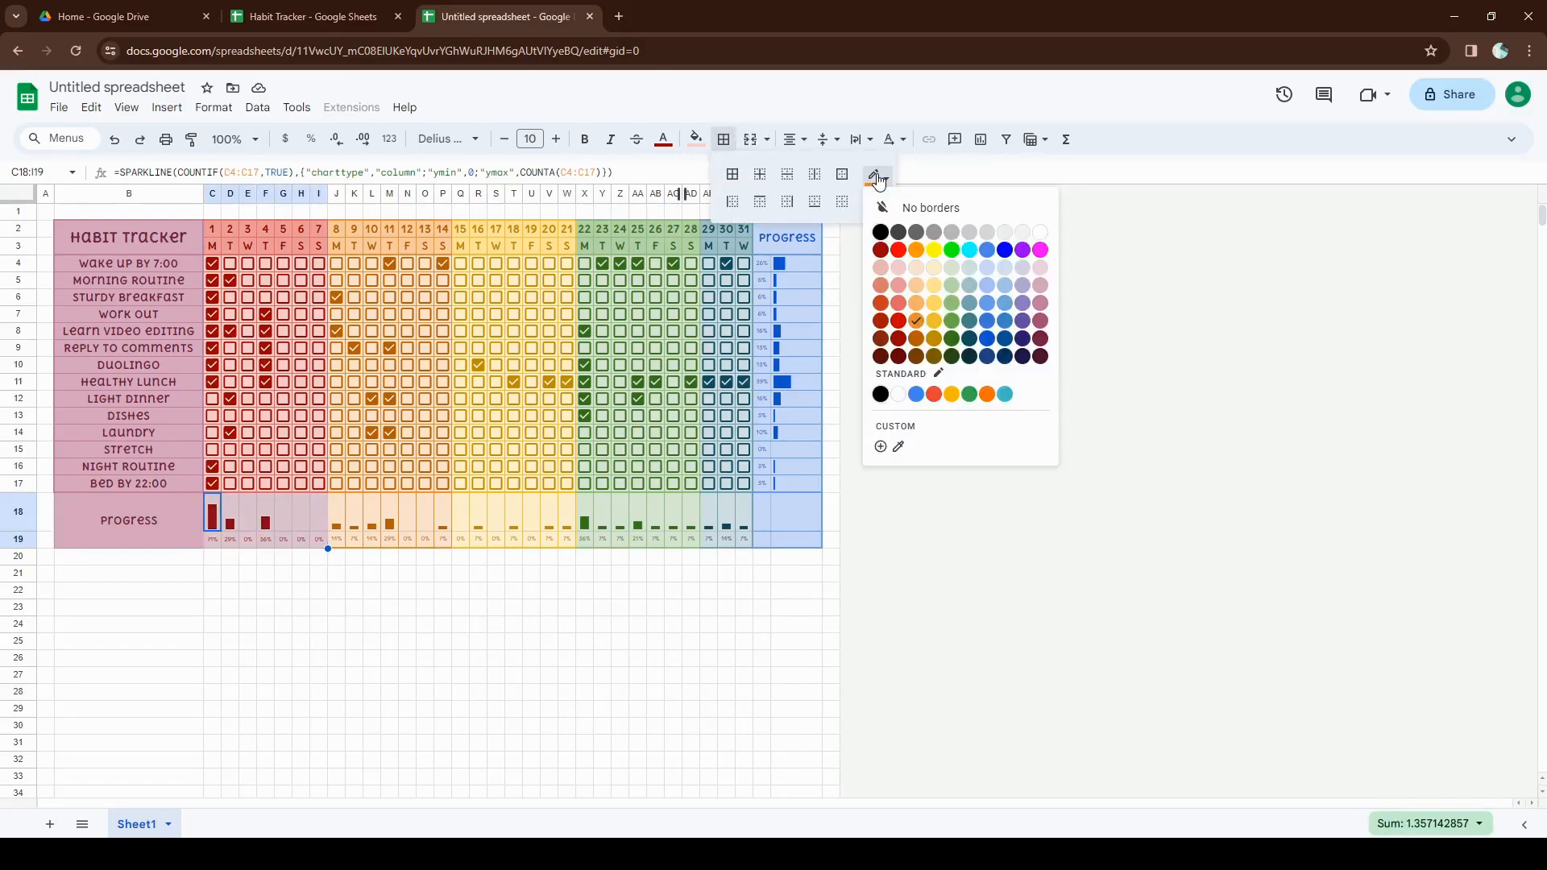
pyautogui.click(899, 305)
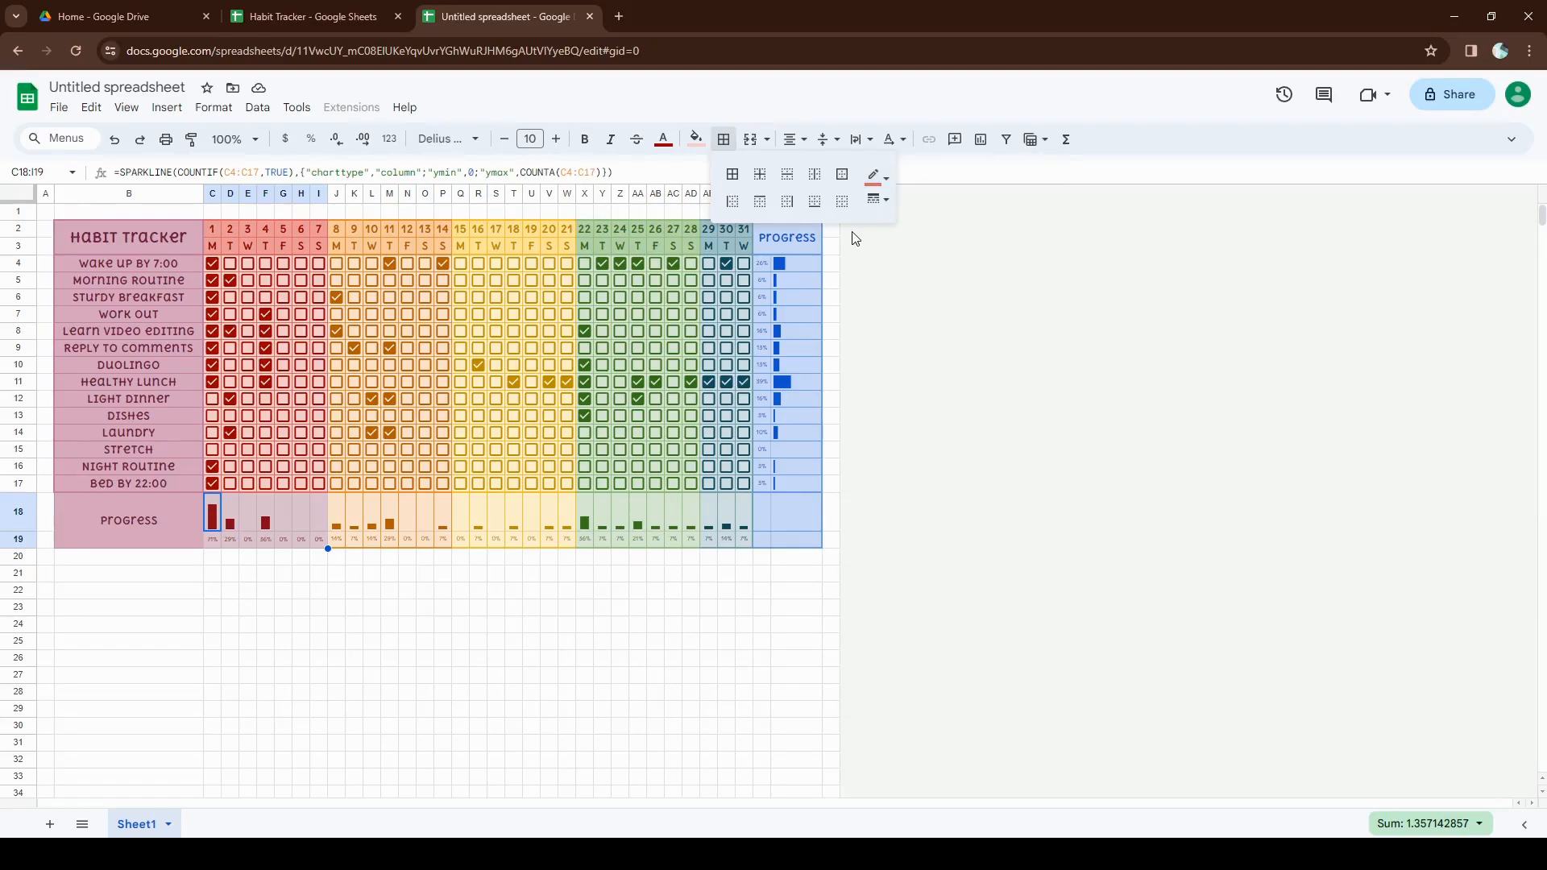
pyautogui.click(812, 182)
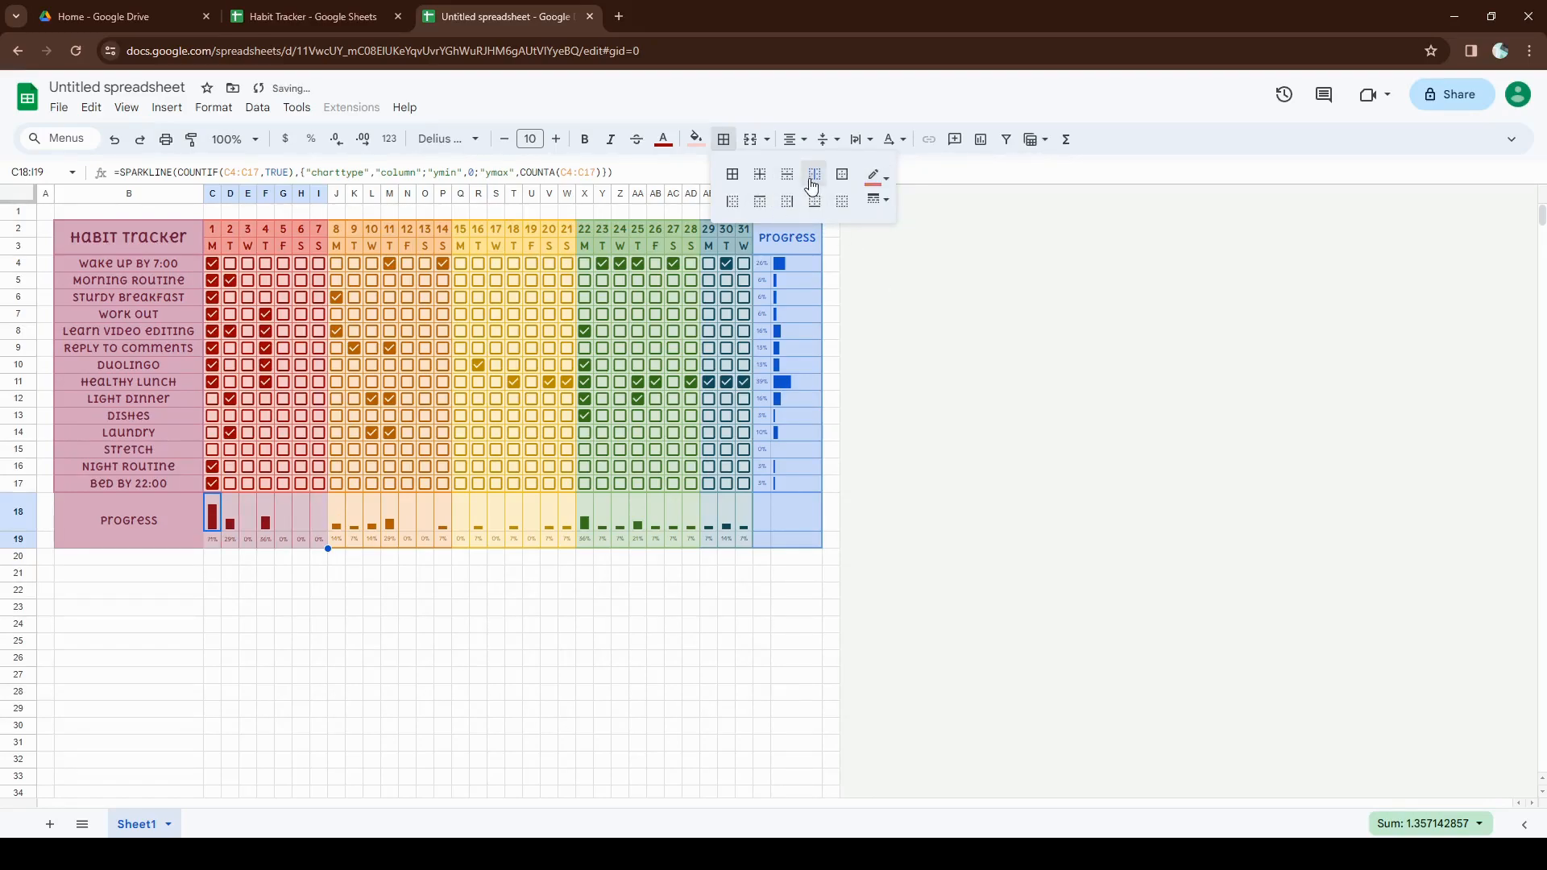
pyautogui.click(878, 199)
pyautogui.click(920, 251)
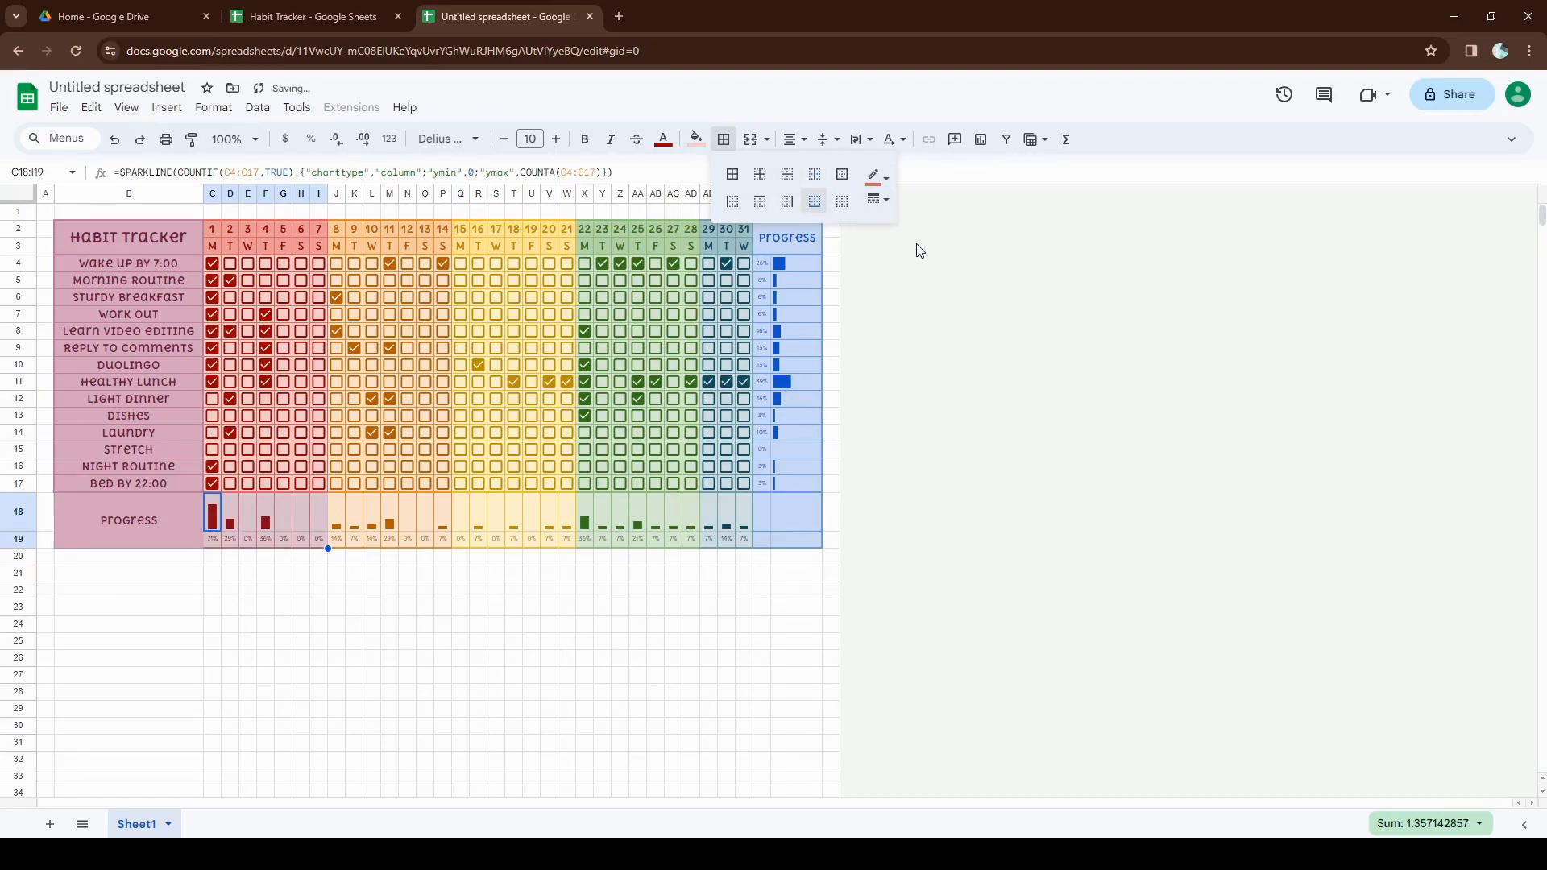
# - Add a thin solid right border to C18:I19
pyautogui.click(787, 202)
pyautogui.click(873, 201)
pyautogui.click(902, 226)
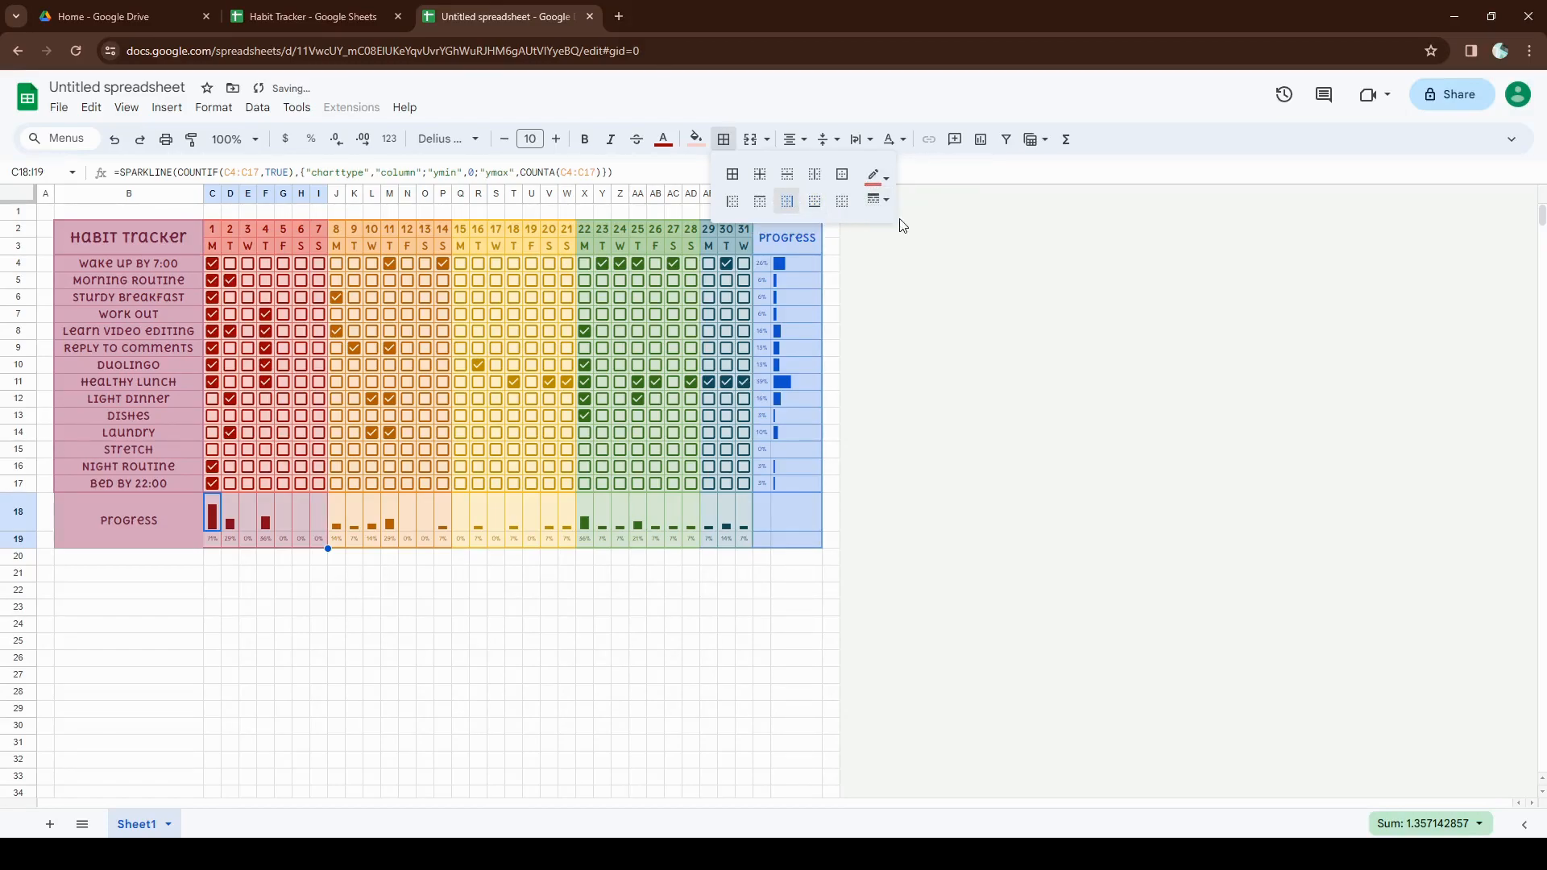
# - Add a thin light magenta 1 outer border around the merged Progress label cell B18:B19
pyautogui.click(172, 524)
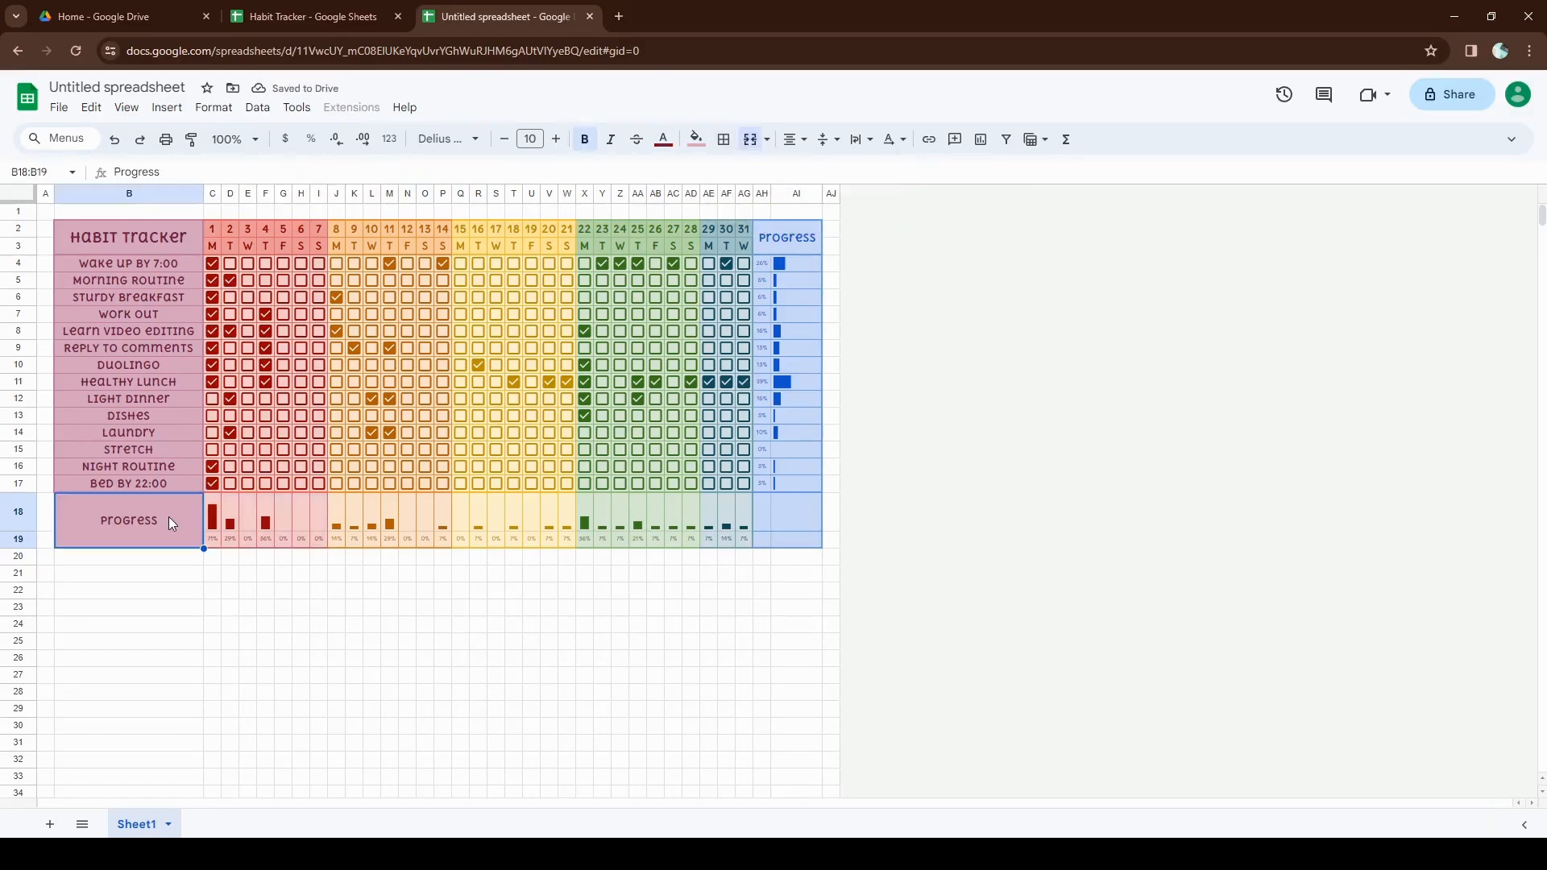
pyautogui.click(723, 139)
pyautogui.click(877, 174)
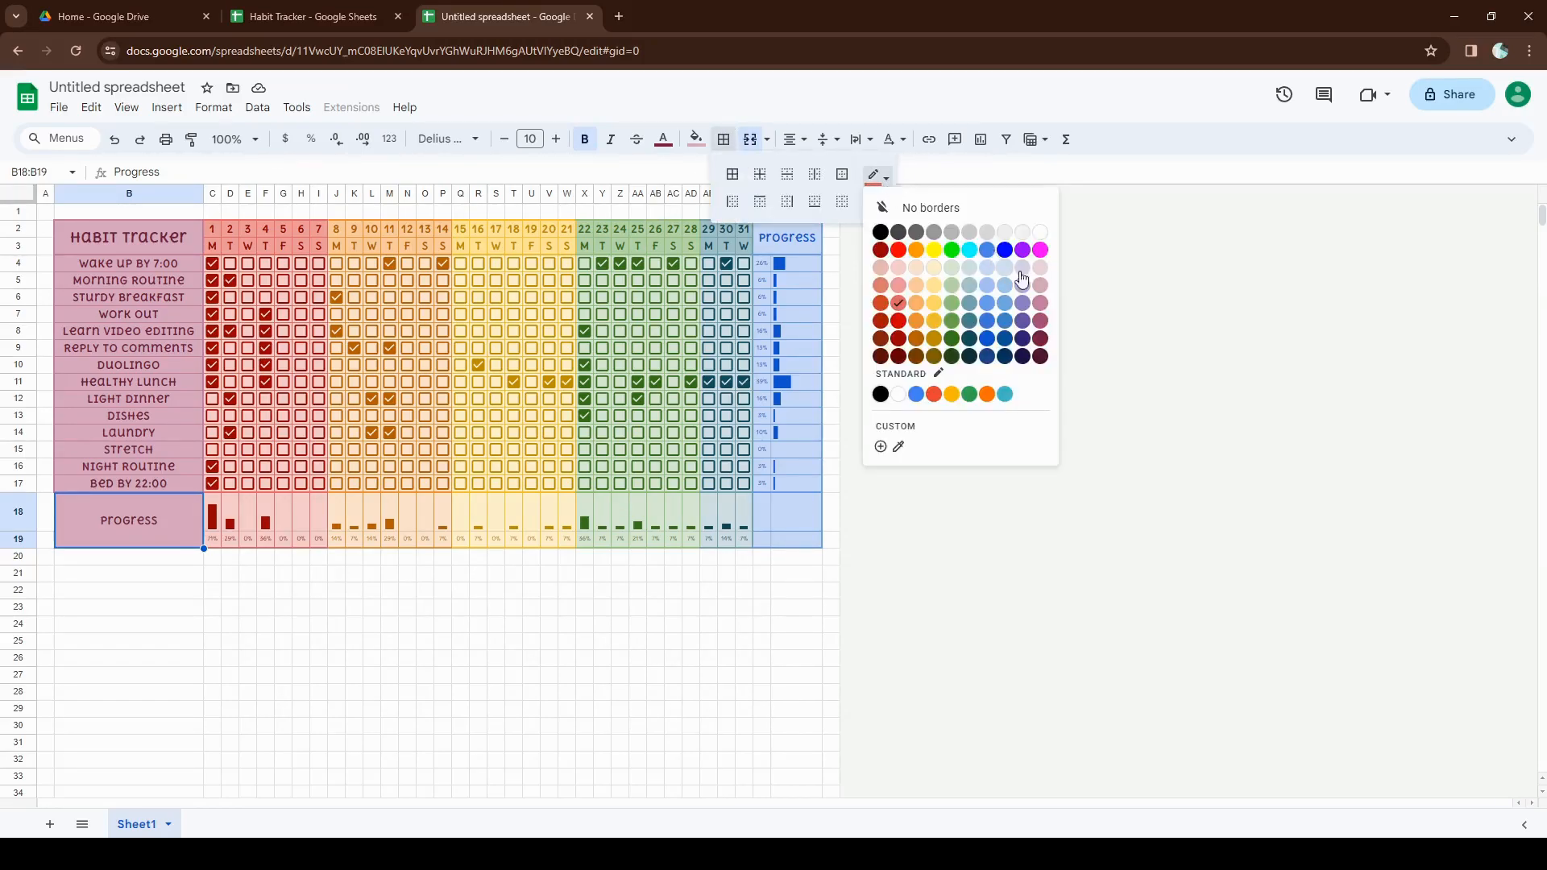
pyautogui.click(1039, 308)
pyautogui.click(877, 200)
pyautogui.click(886, 228)
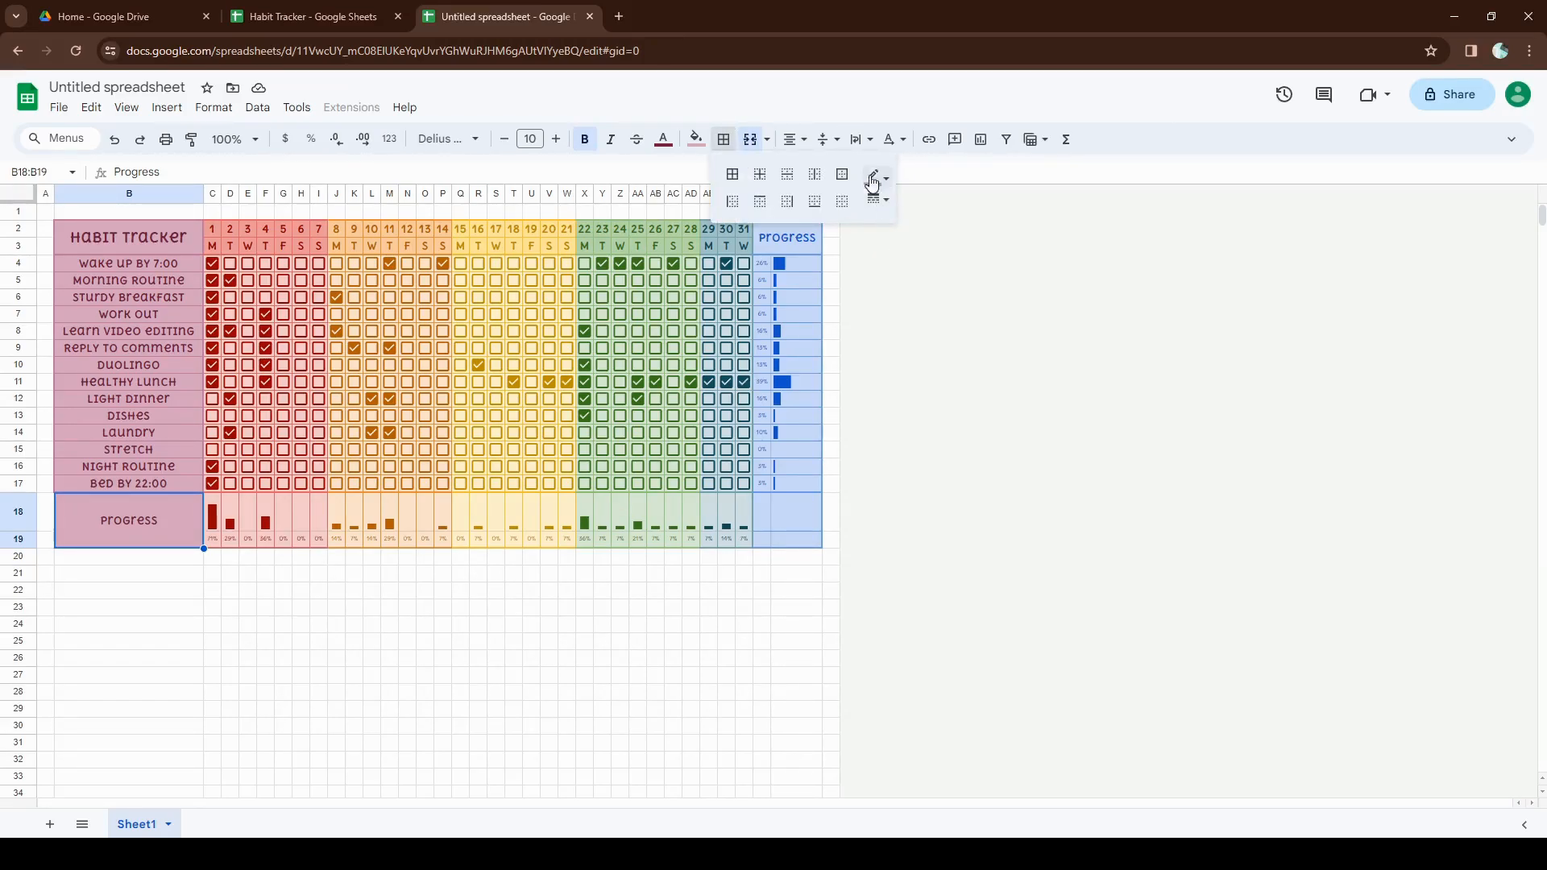
pyautogui.click(844, 176)
pyautogui.click(816, 609)
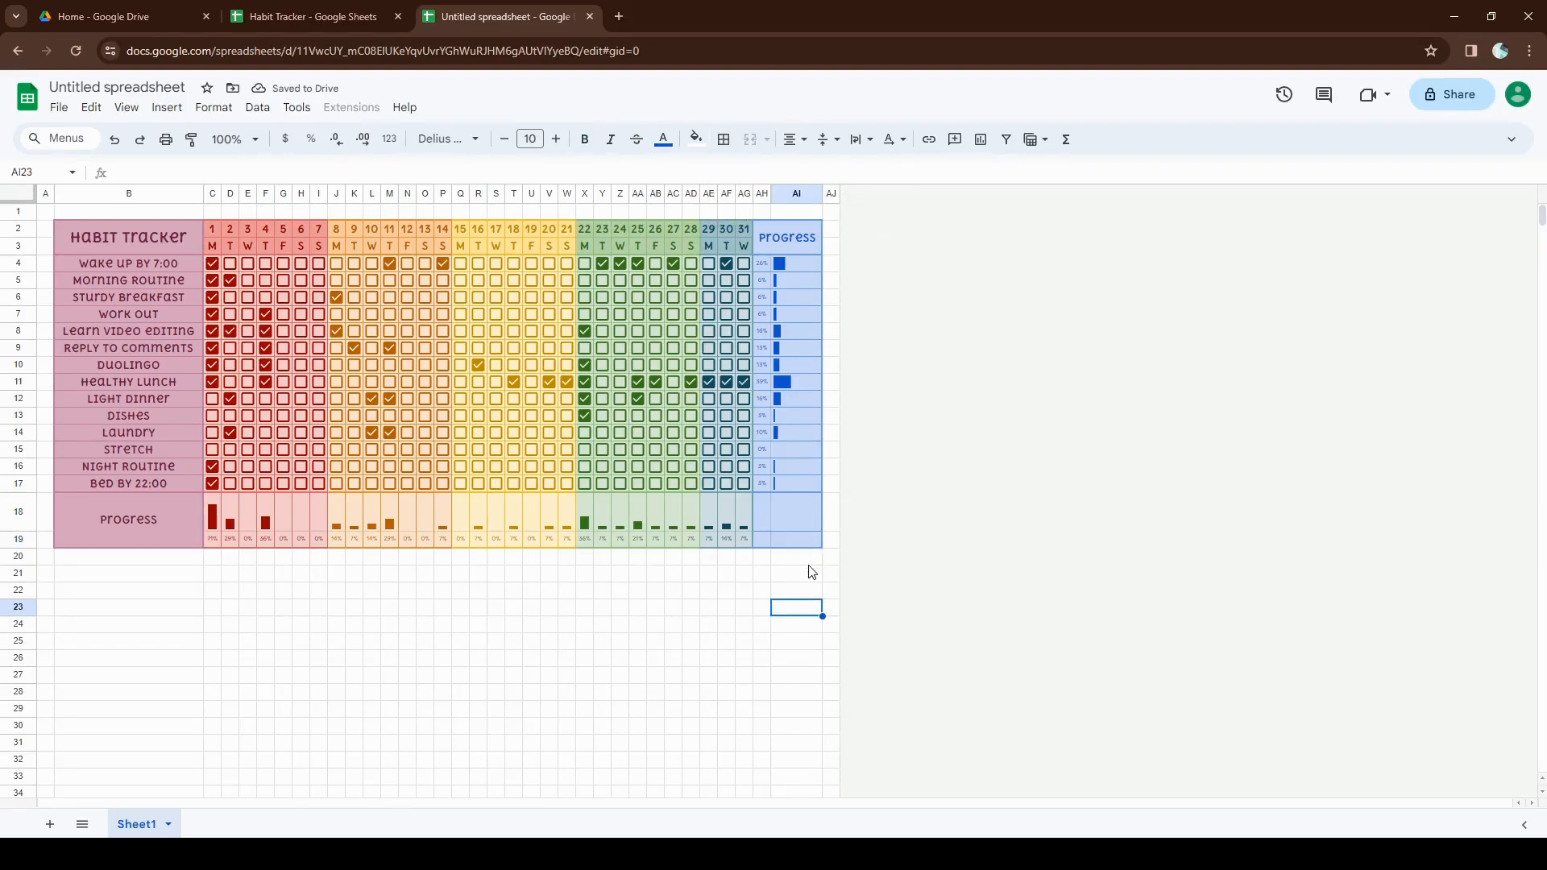
# - Merge the empty blue corner cells AH18:AI19 into one cell
pyautogui.moveTo(766, 503); pyautogui.dragTo(796, 539)
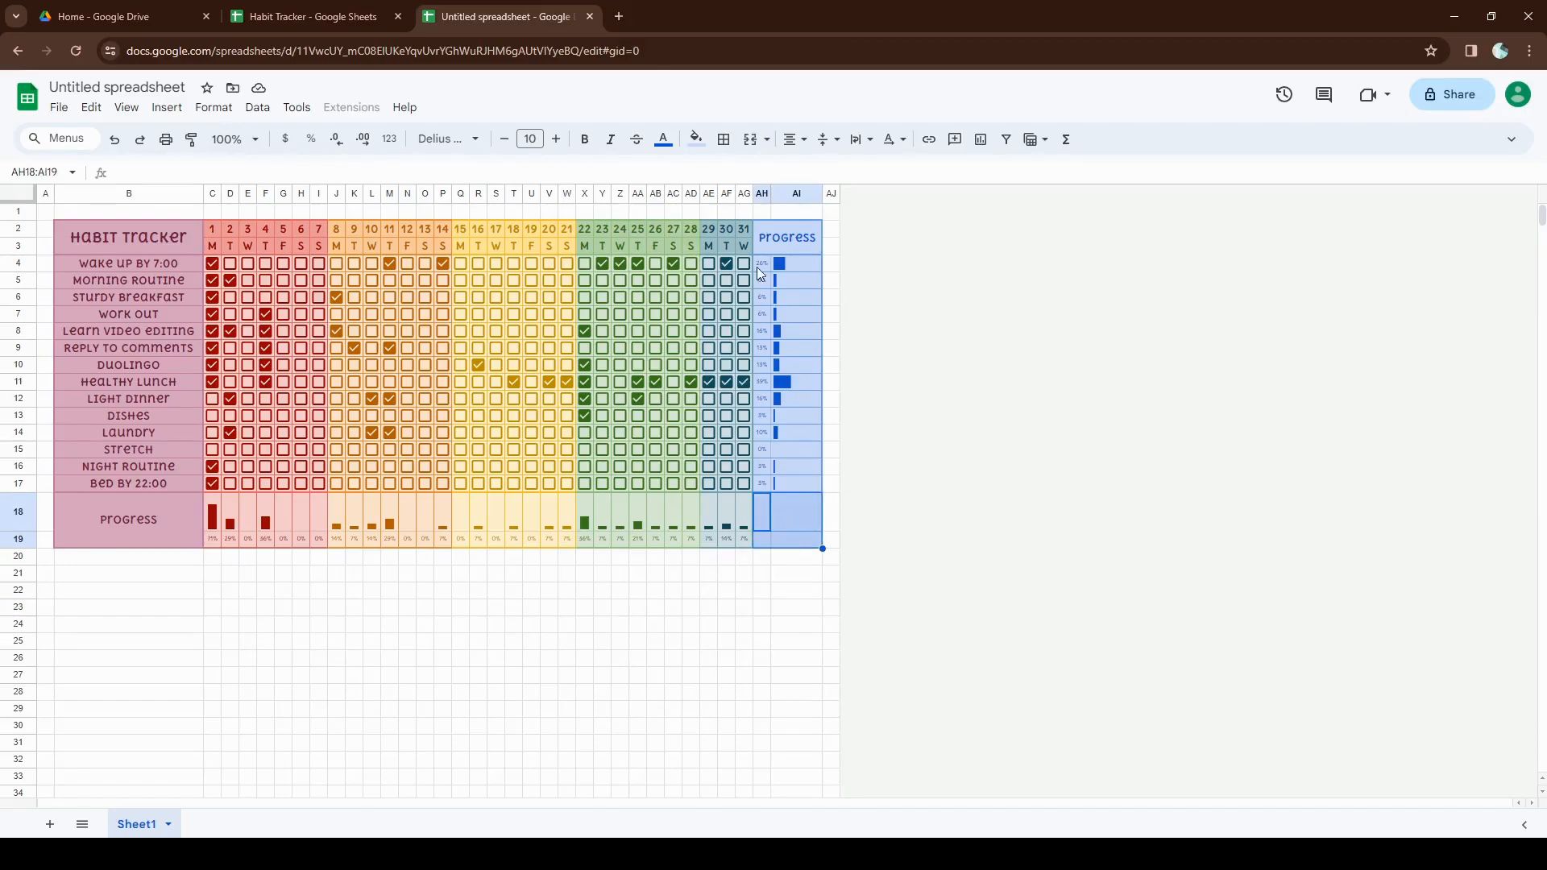
pyautogui.click(750, 140)
pyautogui.click(777, 647)
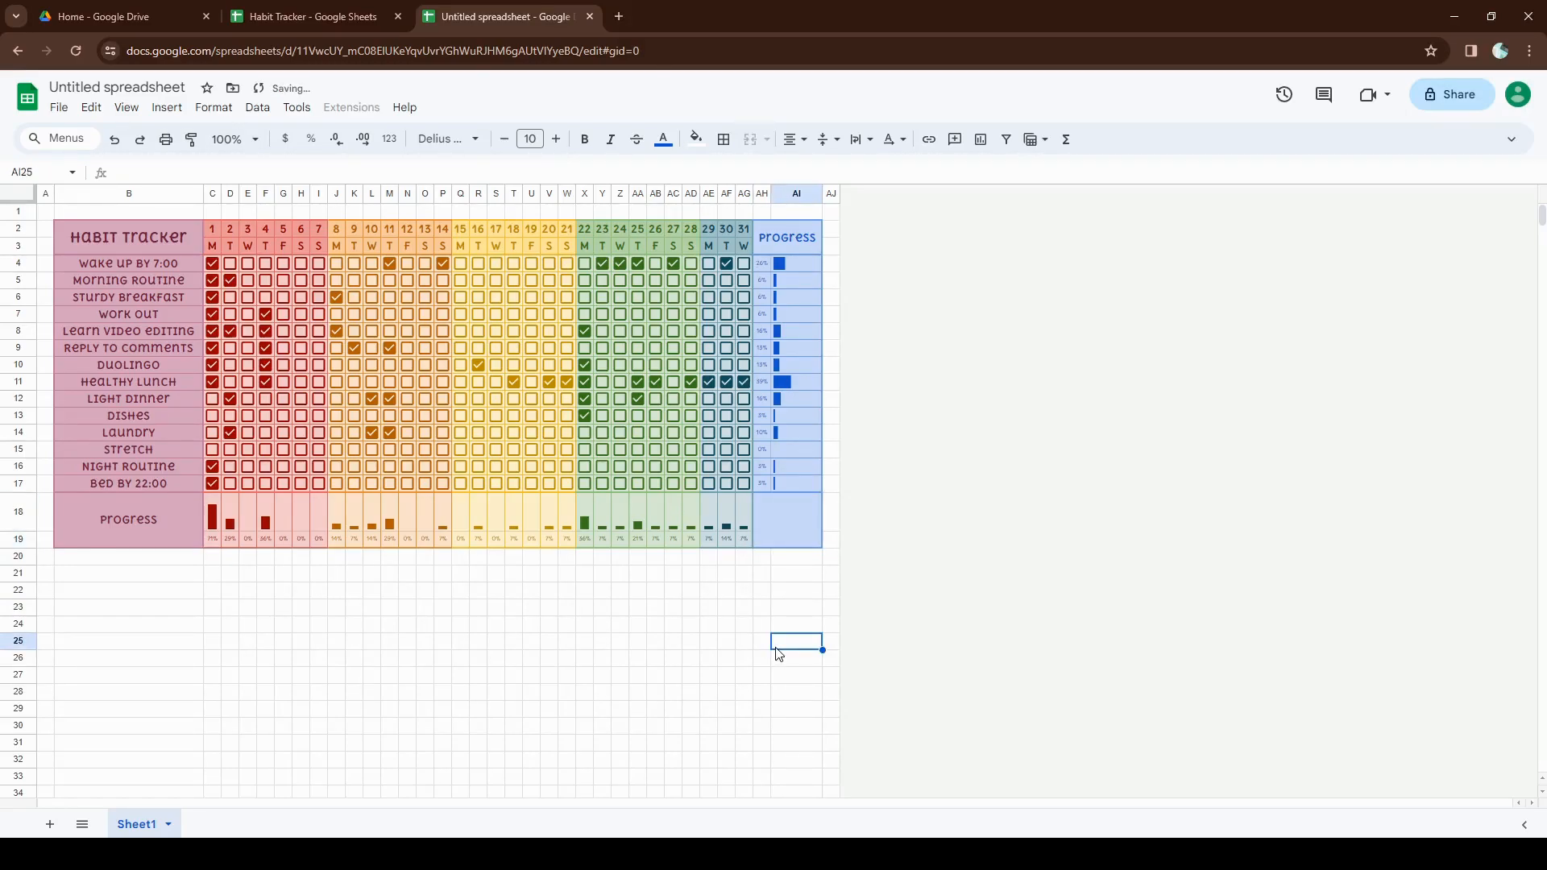
# - Hide the sheet's gridlines
pyautogui.press('Right')
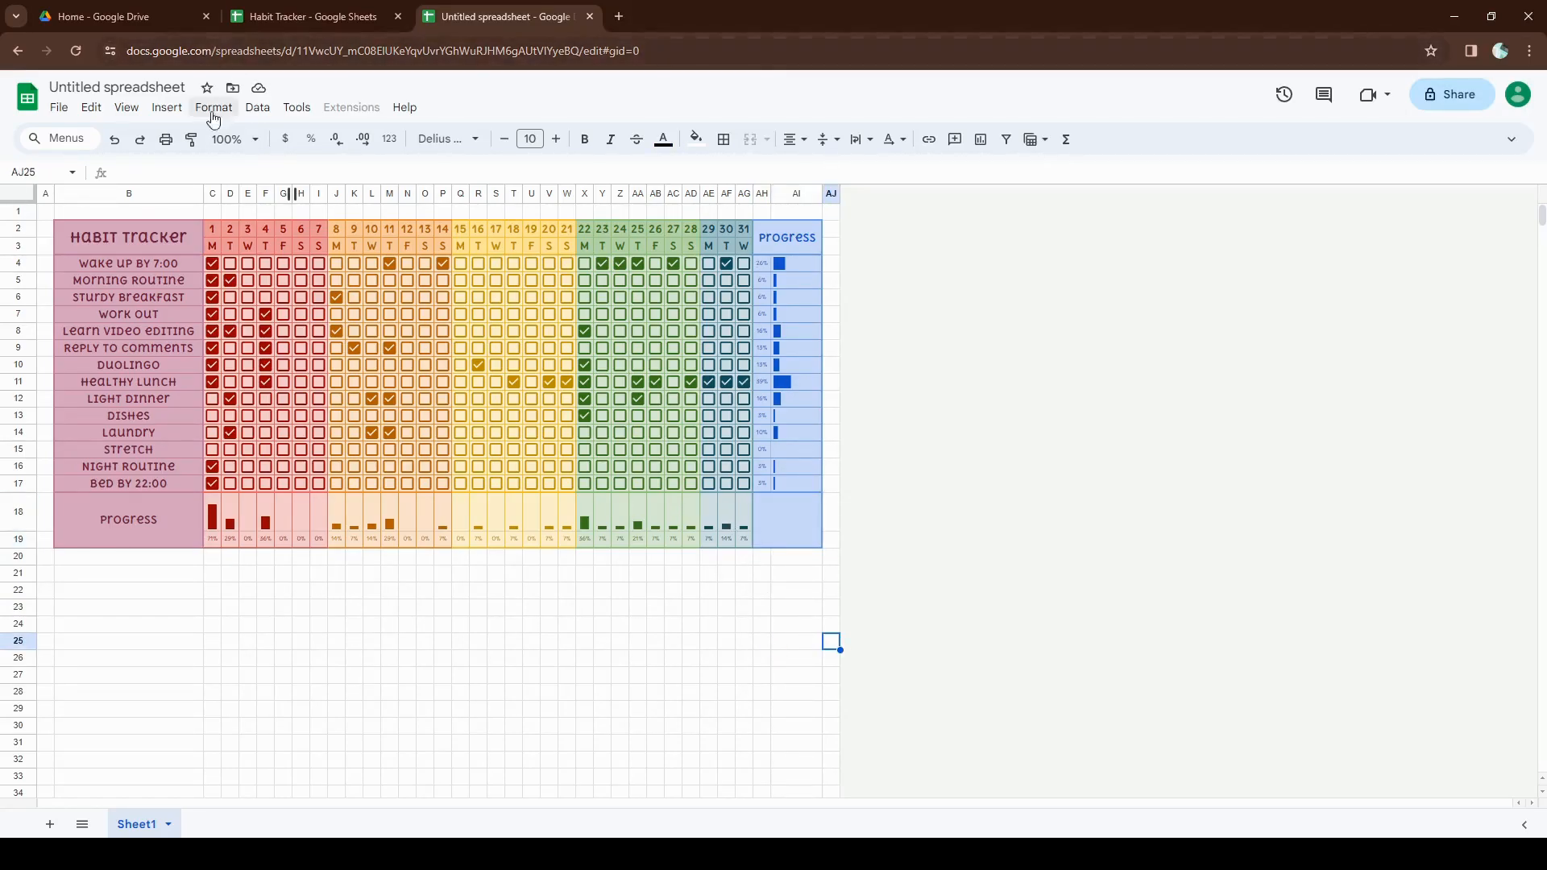
pyautogui.click(127, 107)
pyautogui.moveTo(351, 143)
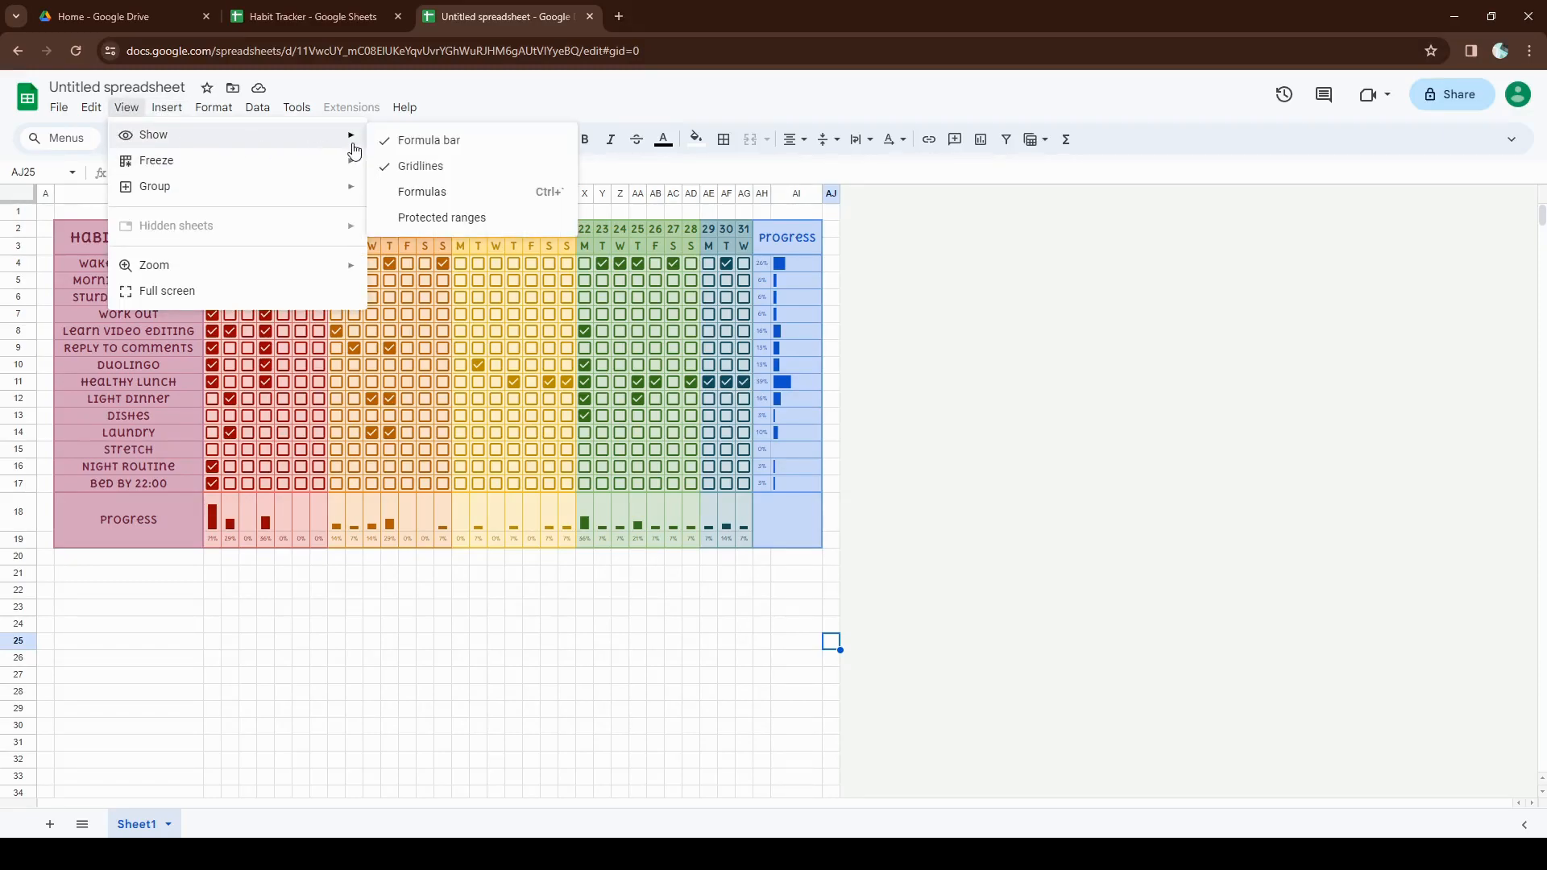
pyautogui.click(439, 165)
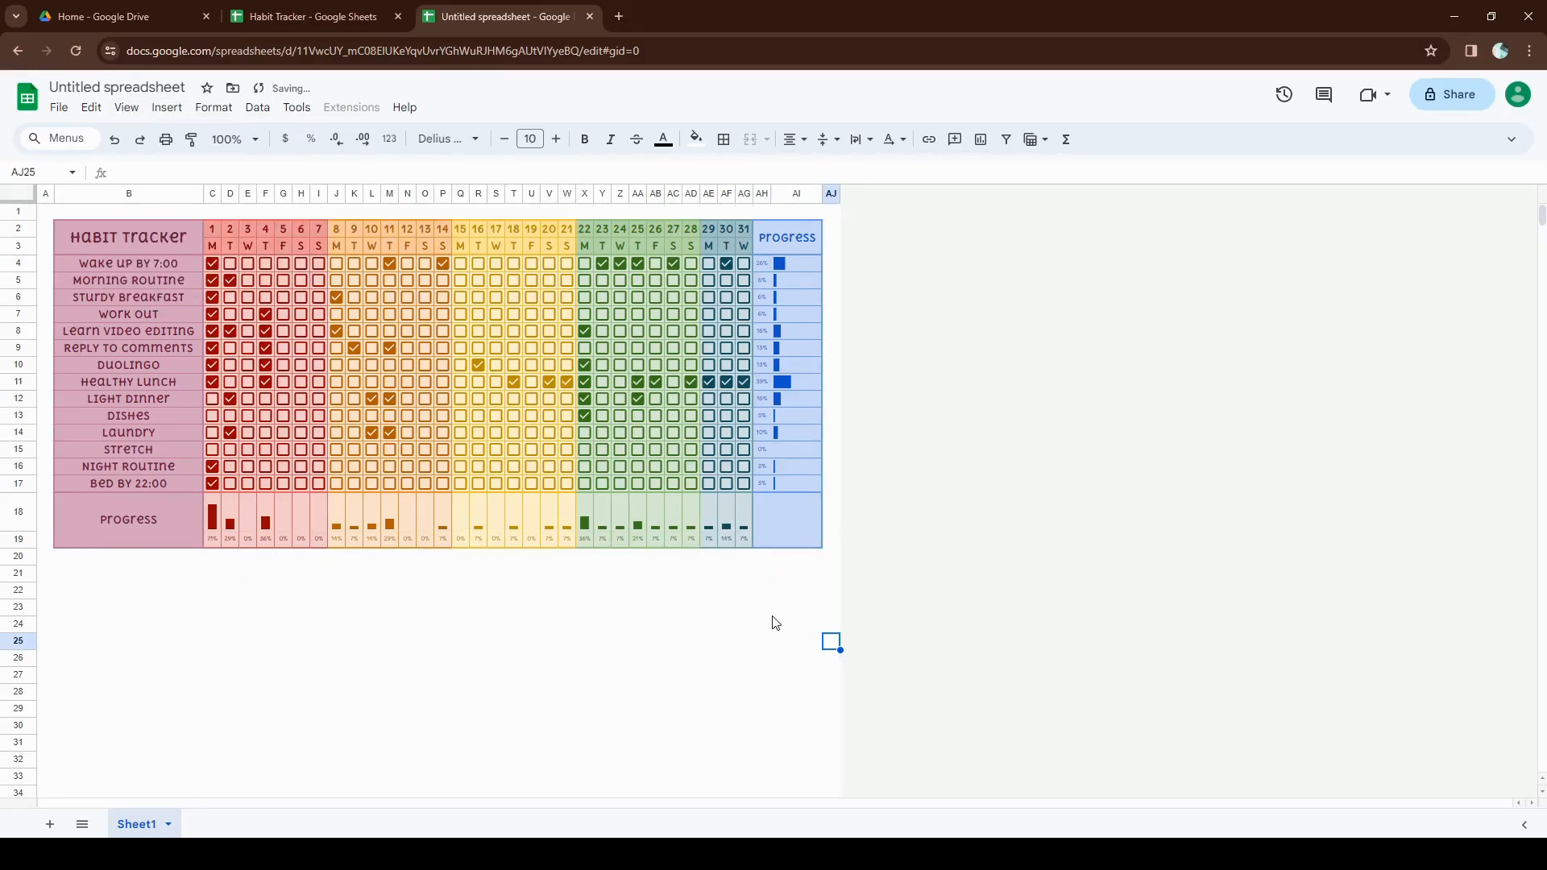